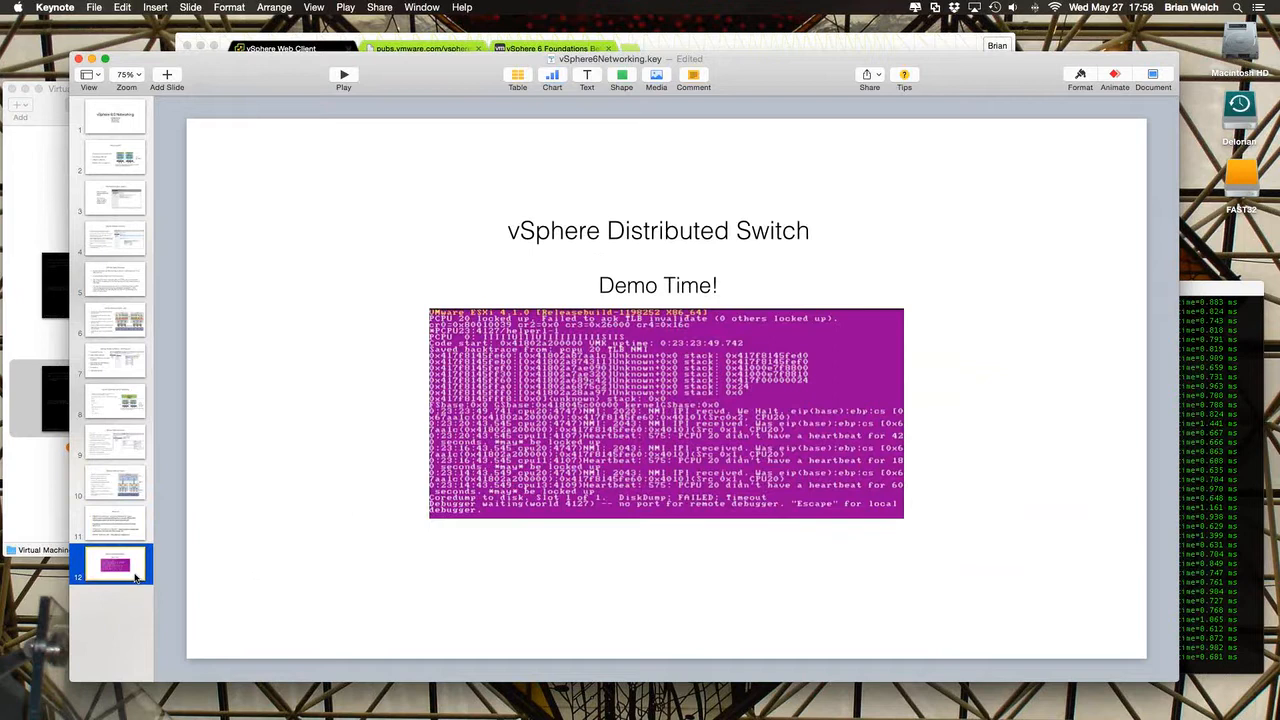
- Minimise the Keynote presentation and enlarge the vSphere Web Client browser window so more of the Lab DSwitch resource allocation fits
click(92, 59)
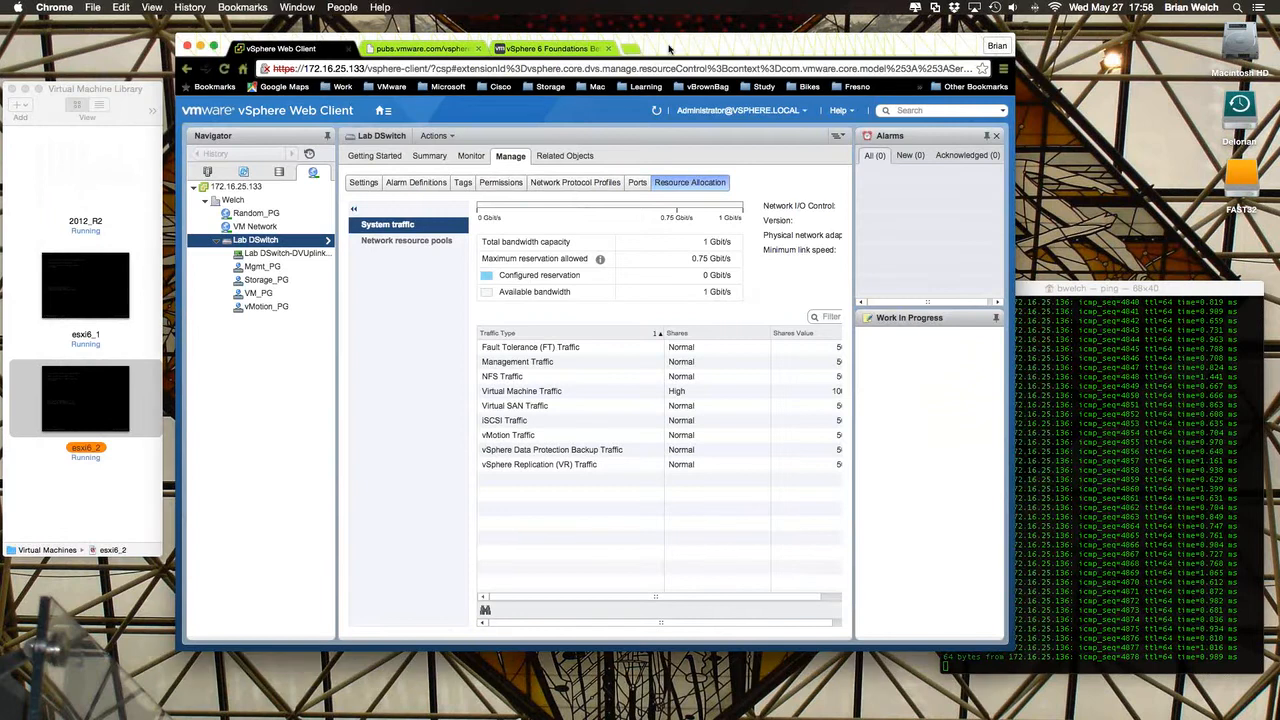
drag(692, 53, 638, 48)
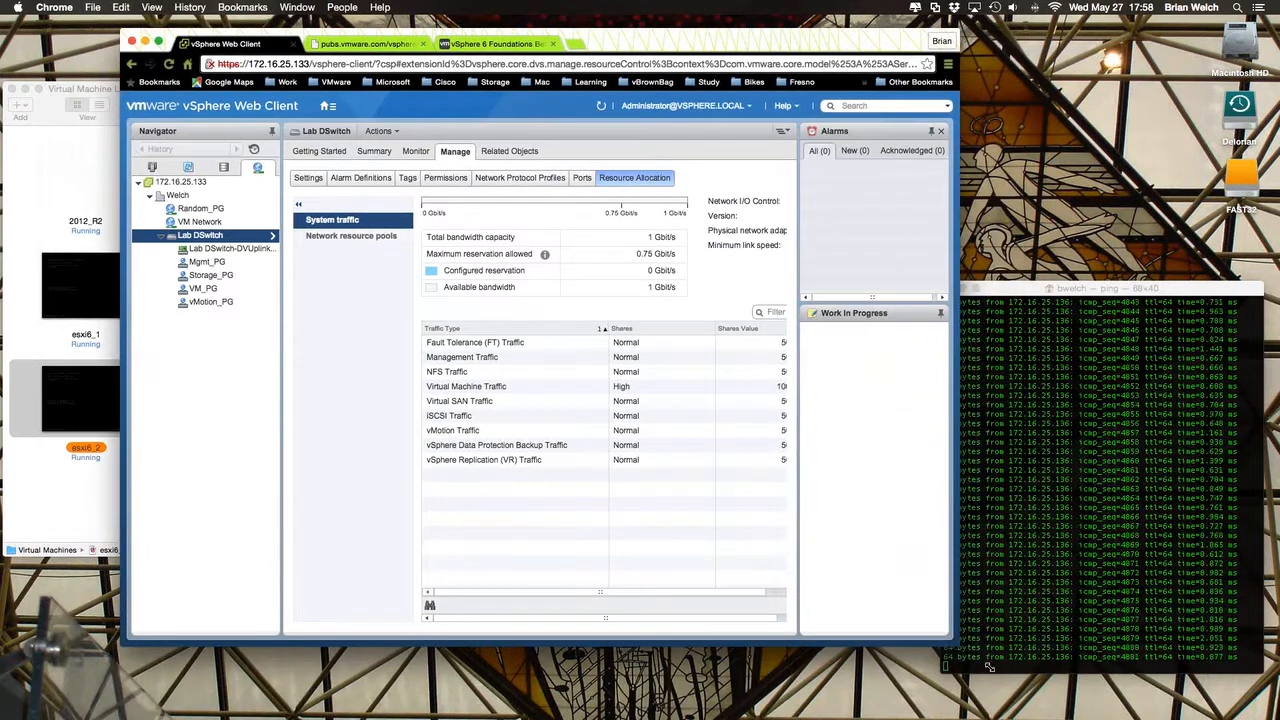
drag(957, 637, 1029, 684)
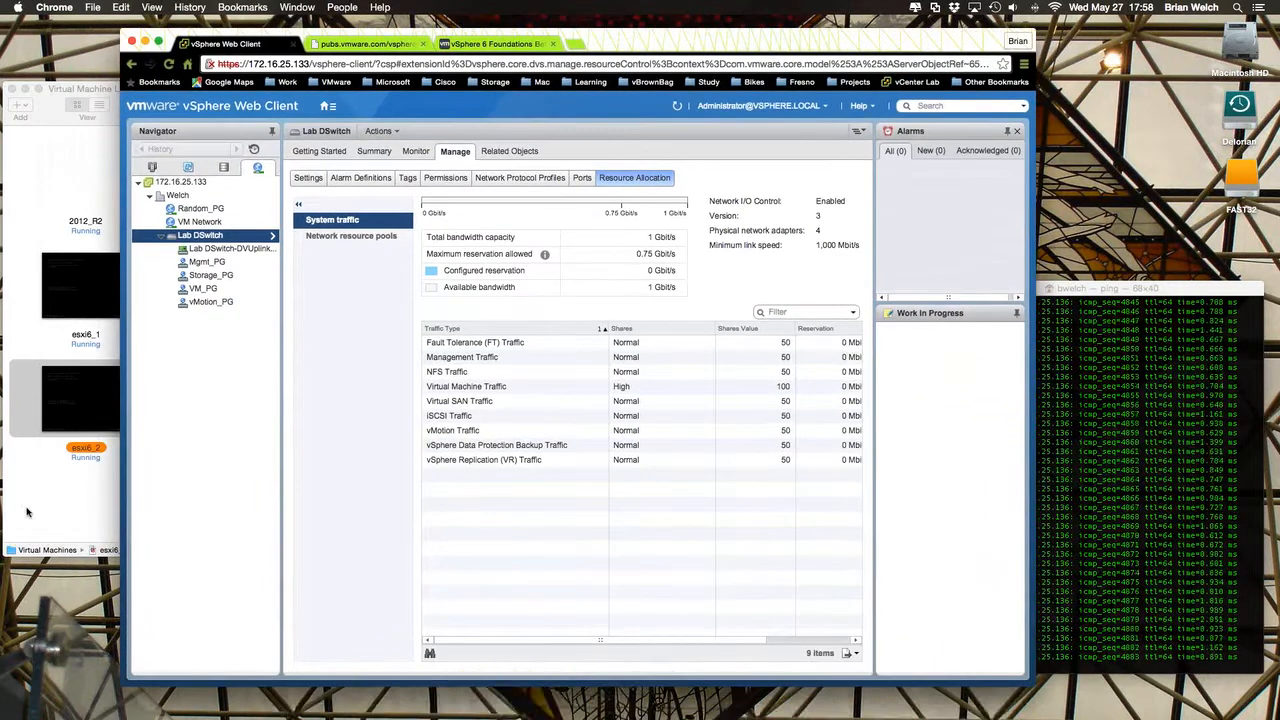
mouse_move(394, 712)
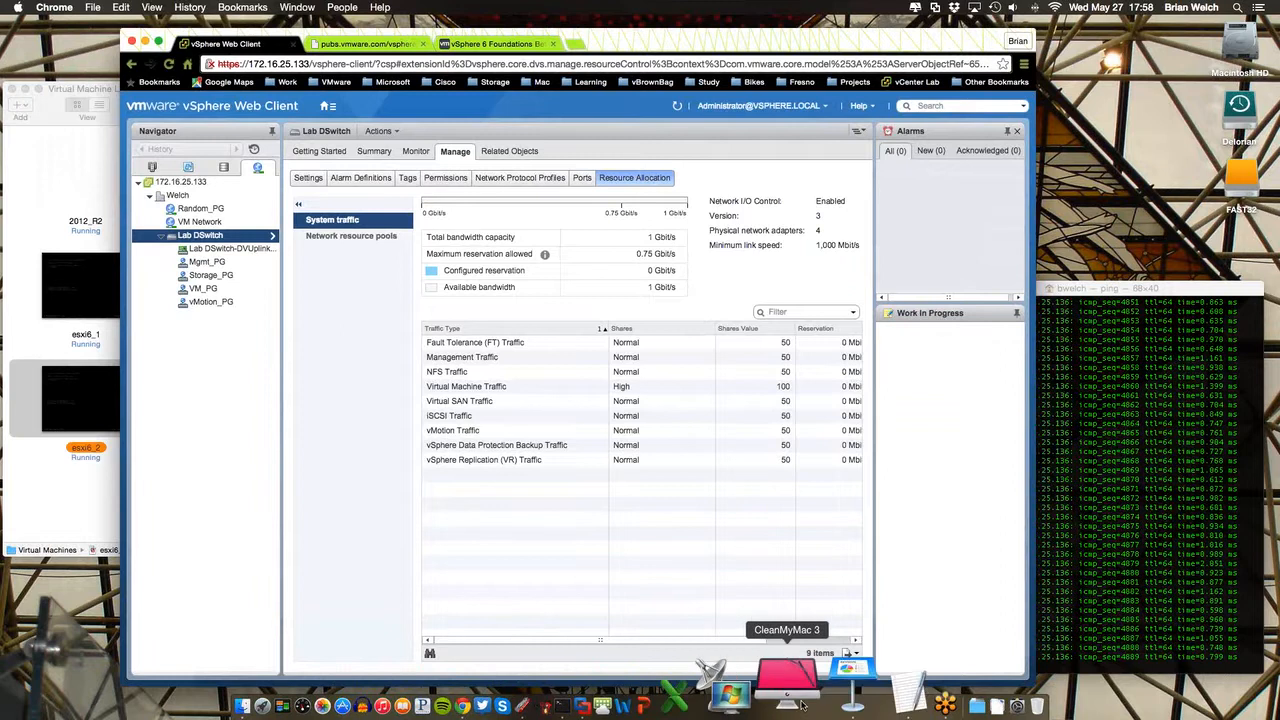
click(815, 697)
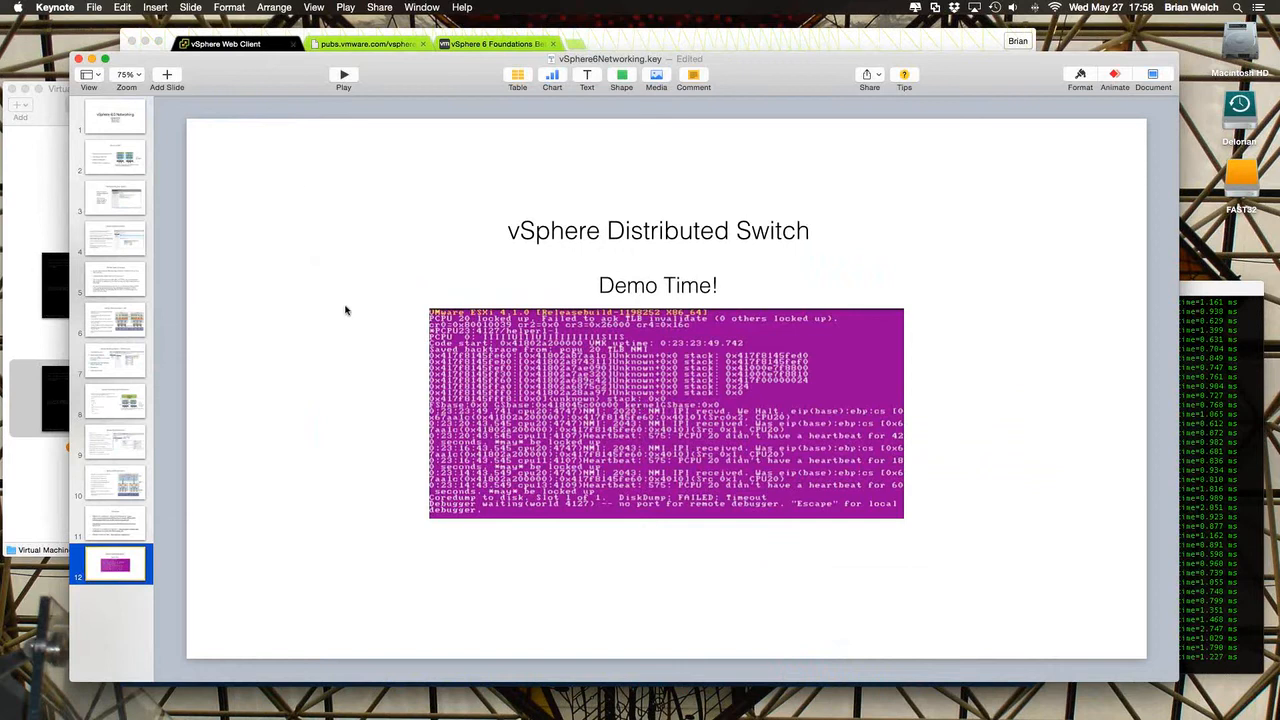
click(91, 60)
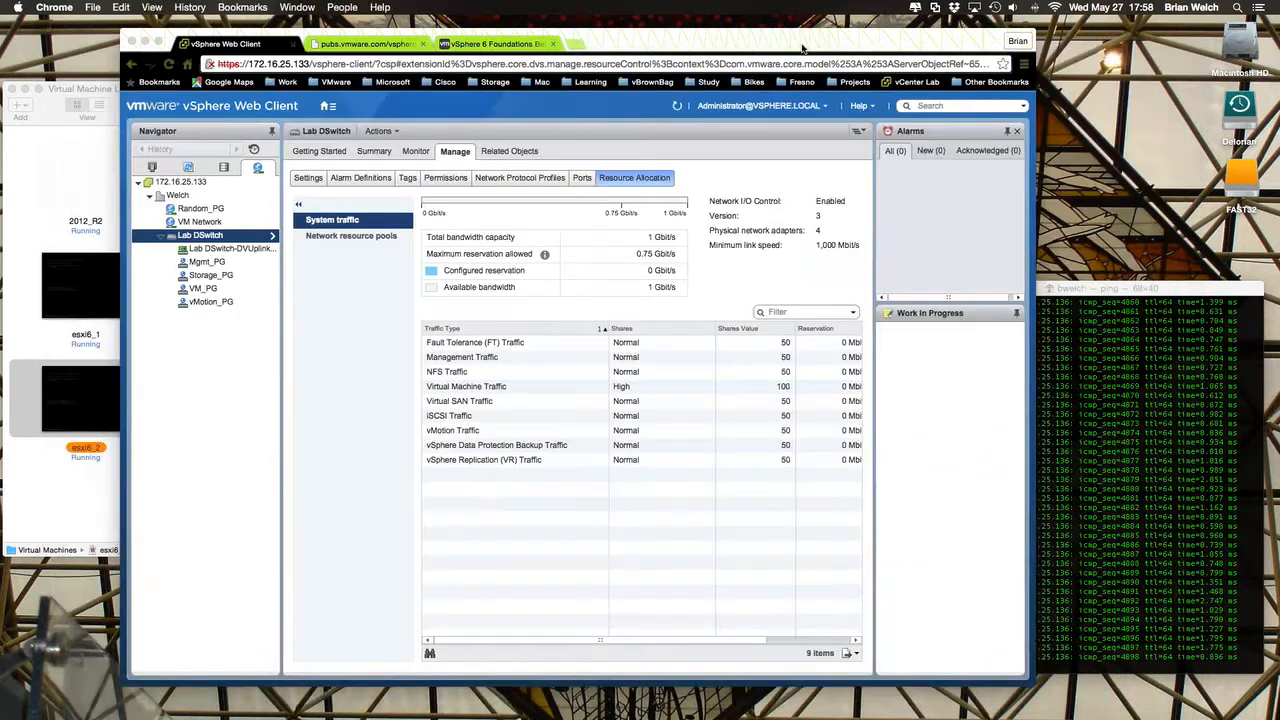
- Widen the browser window across most of the desktop and show the Hosts and Clusters inventory
drag(802, 48, 695, 41)
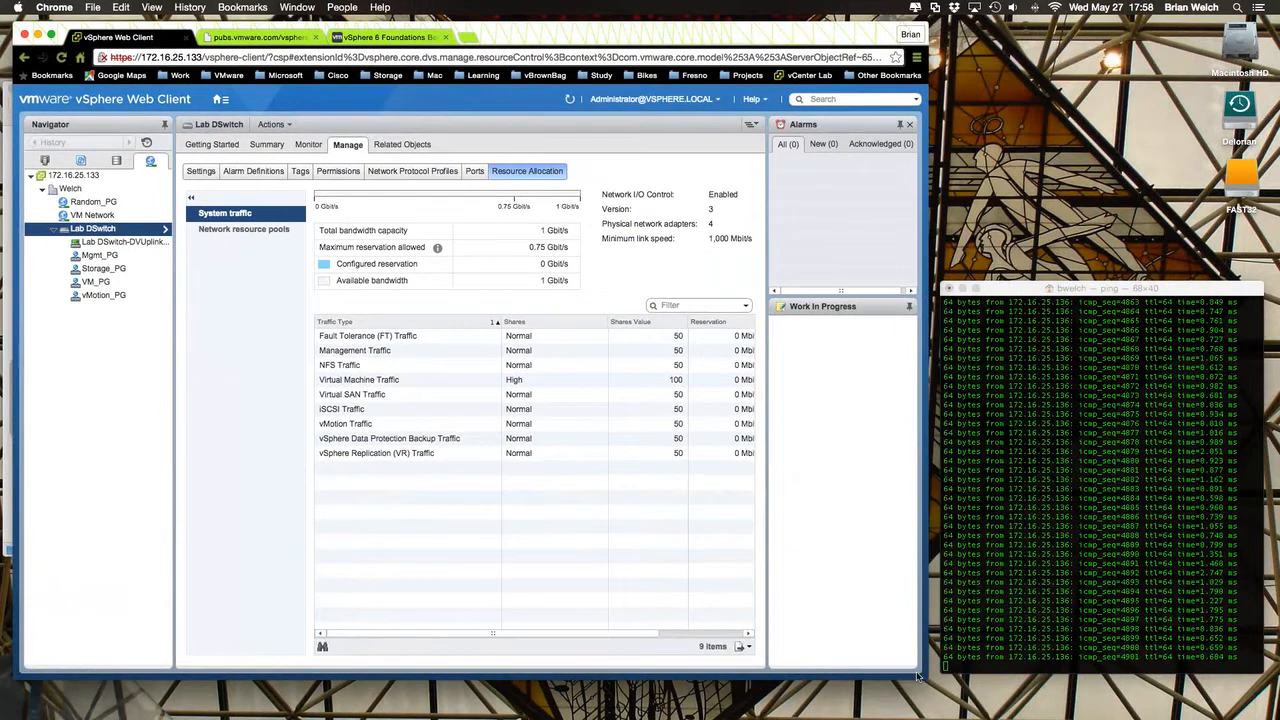
drag(958, 676, 1200, 692)
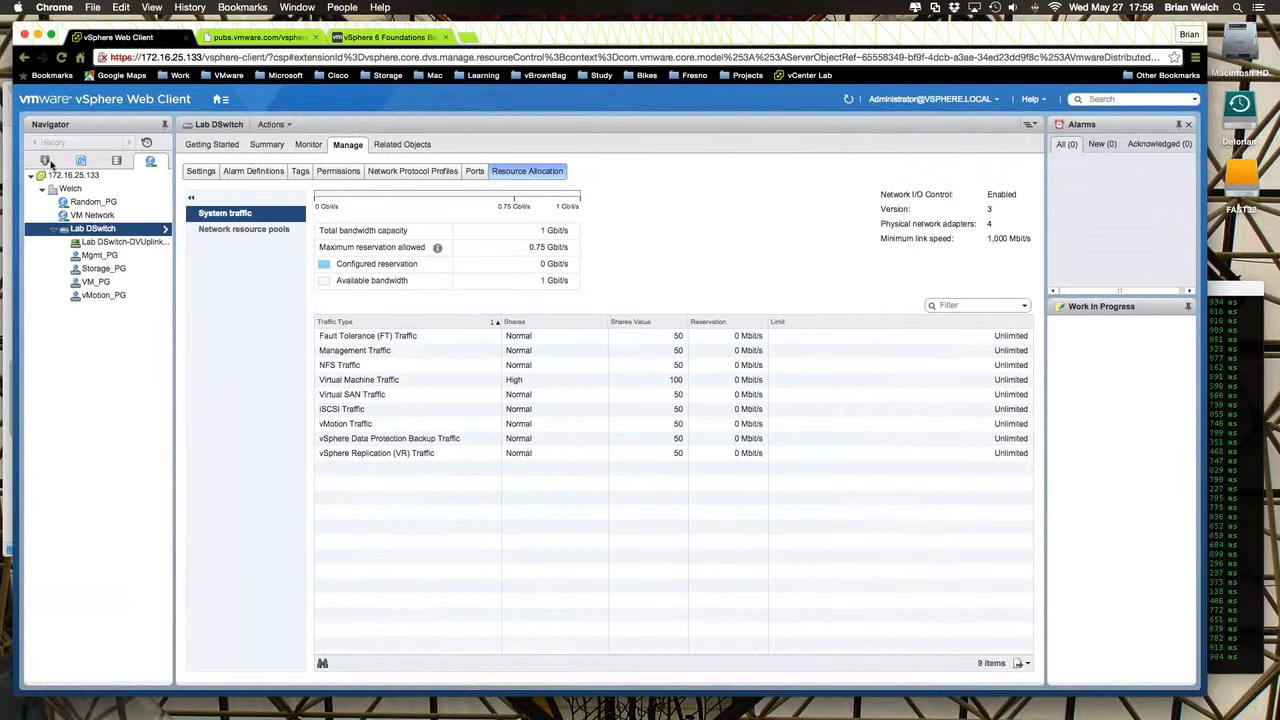
click(45, 161)
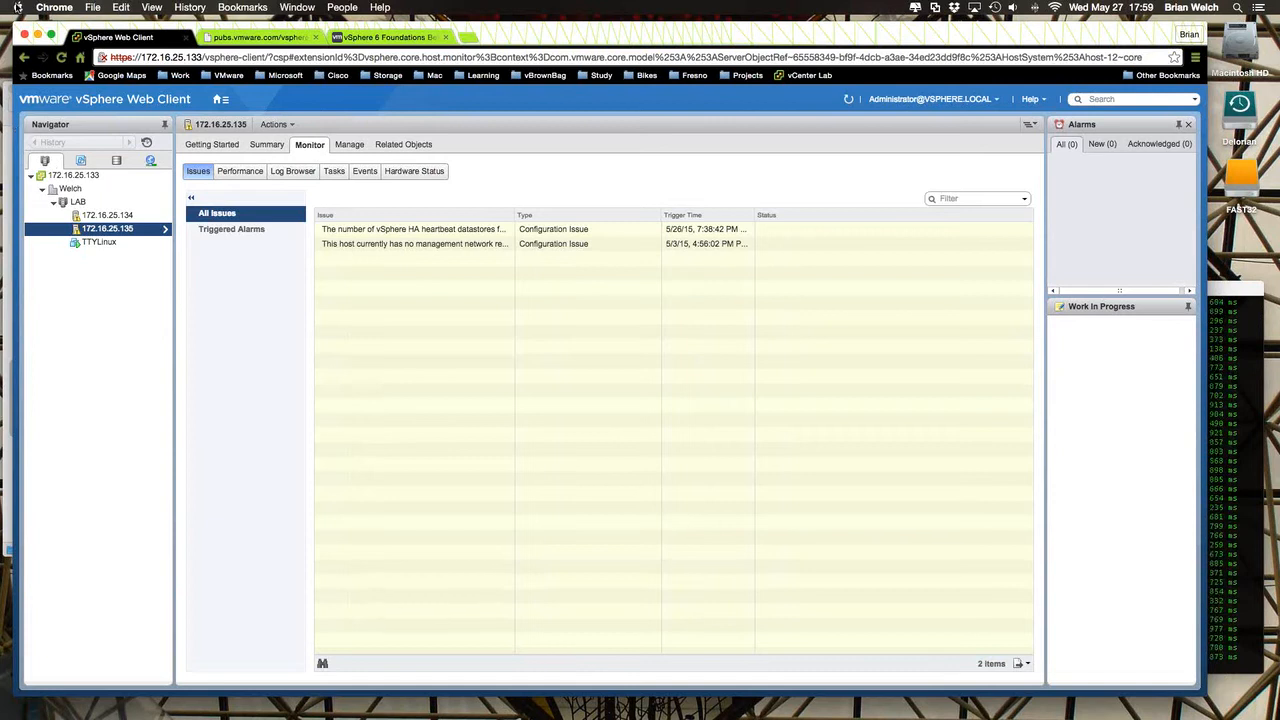
- Review the Mac's processor and memory specifications in About This Mac, and close the overview
click(17, 8)
click(34, 34)
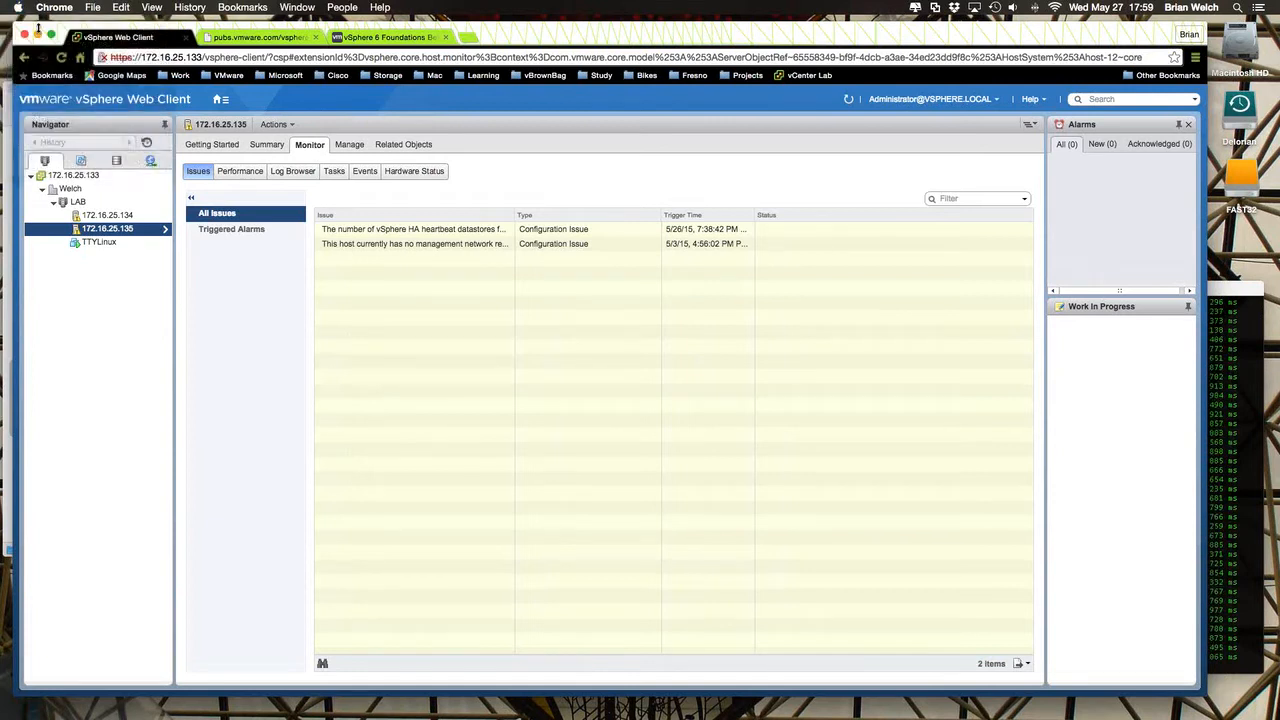
click(18, 10)
click(22, 24)
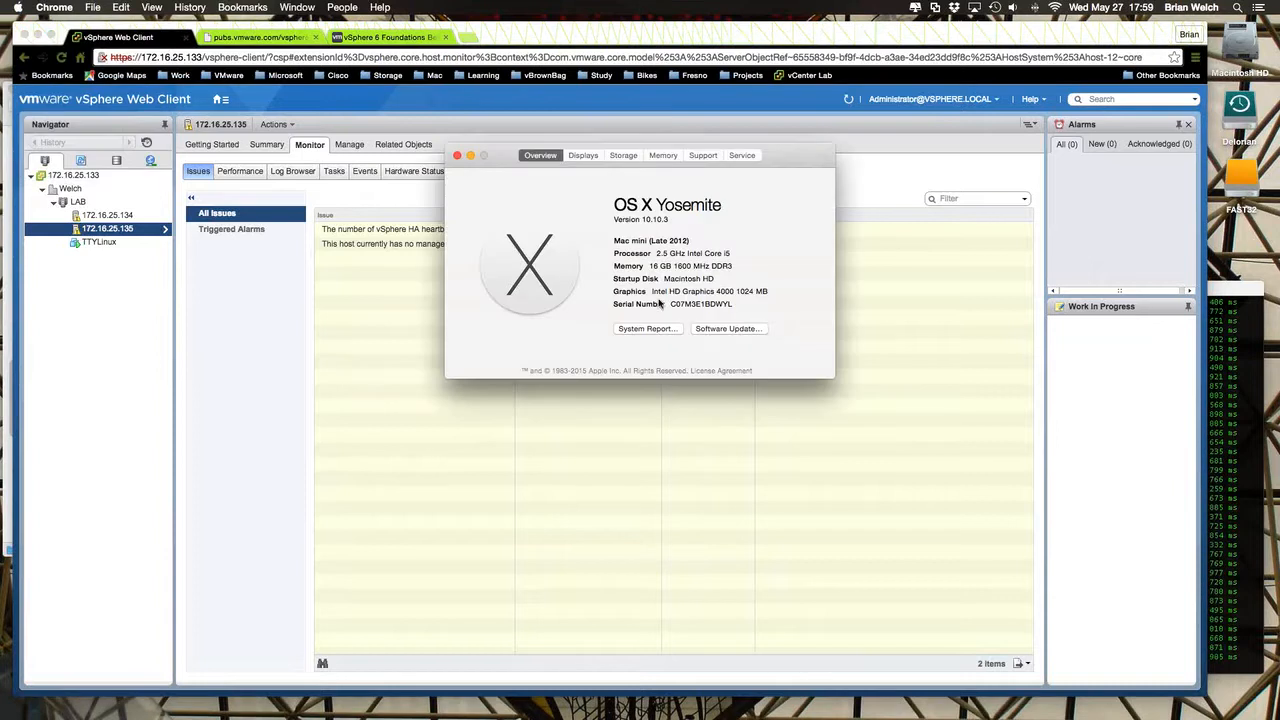
click(457, 156)
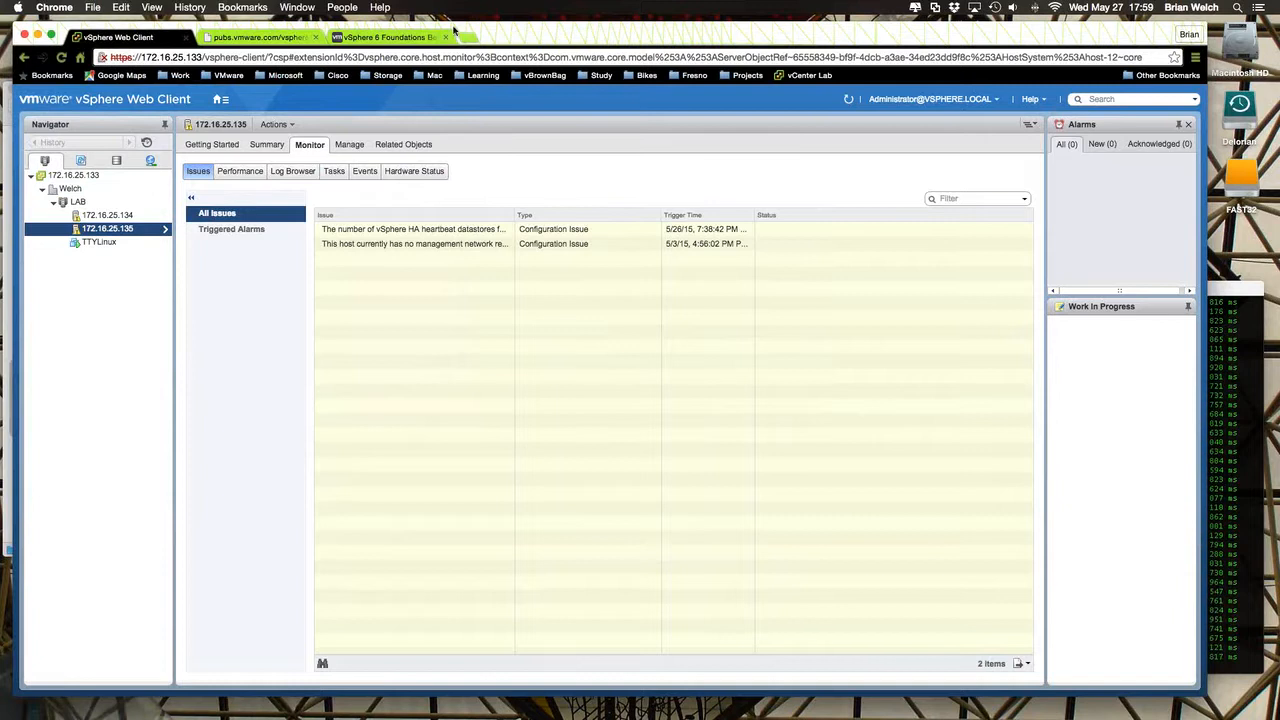
- Switch to Terminal to check the running ping to 172.16.25.136, and return to the Chrome window
drag(535, 37, 536, 34)
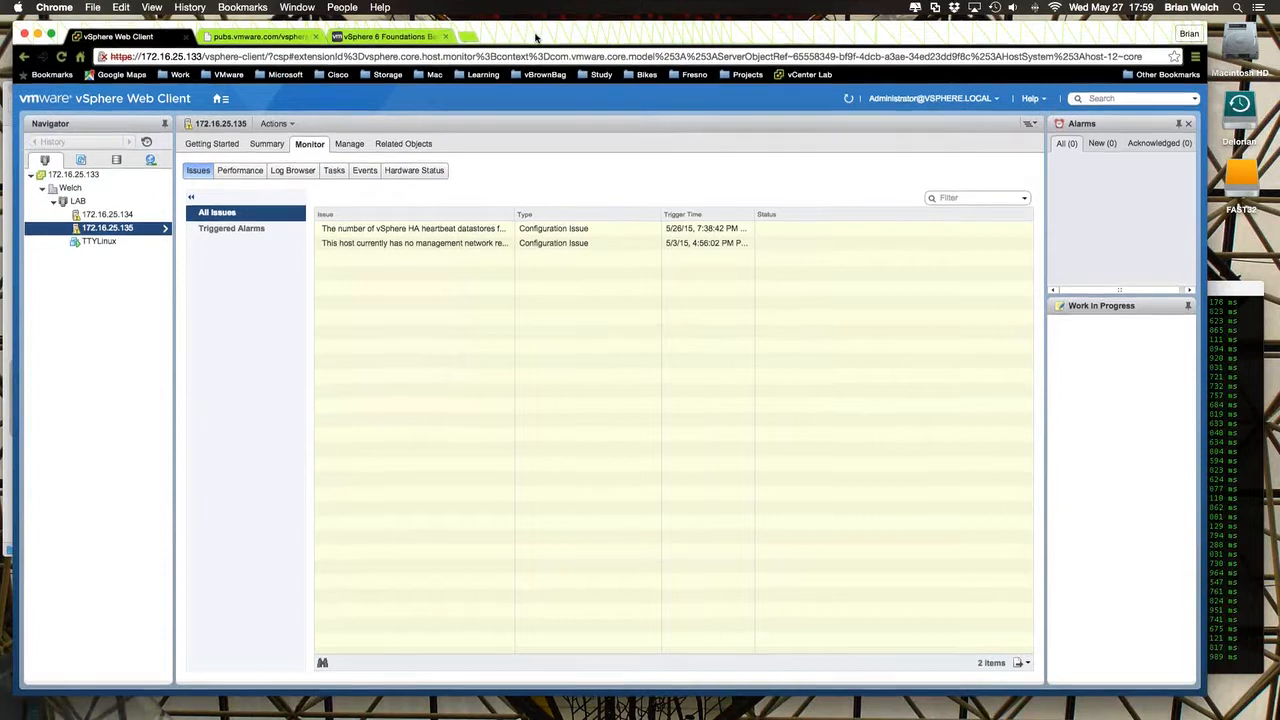
click(1221, 298)
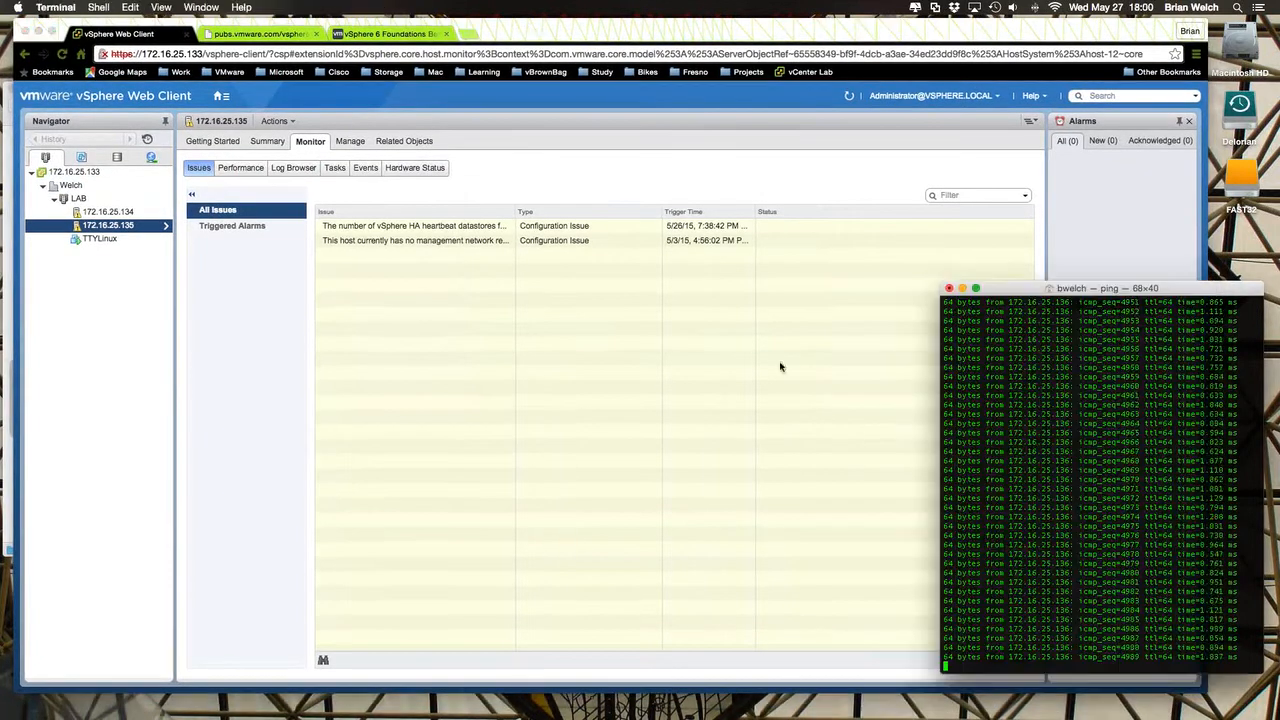
click(142, 317)
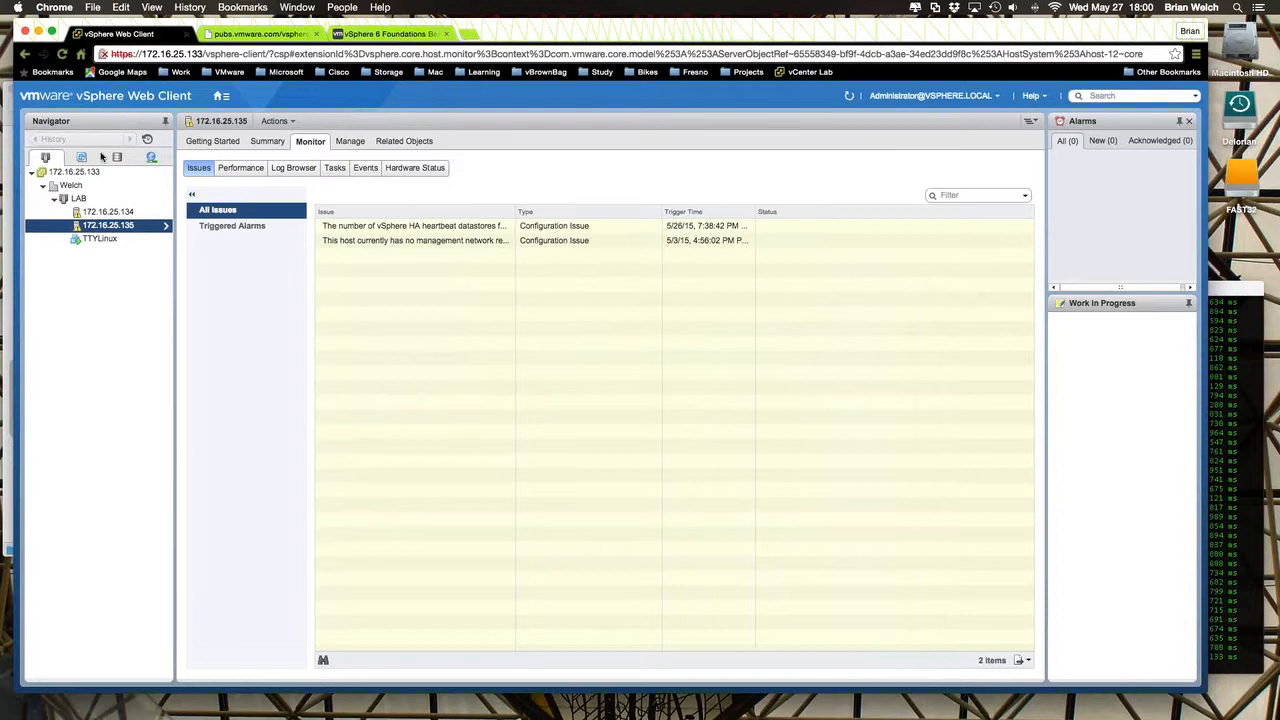
- Go to the Home page, open the Networking inventory, and compare it with the Hosts and Clusters inventory
click(221, 96)
click(228, 110)
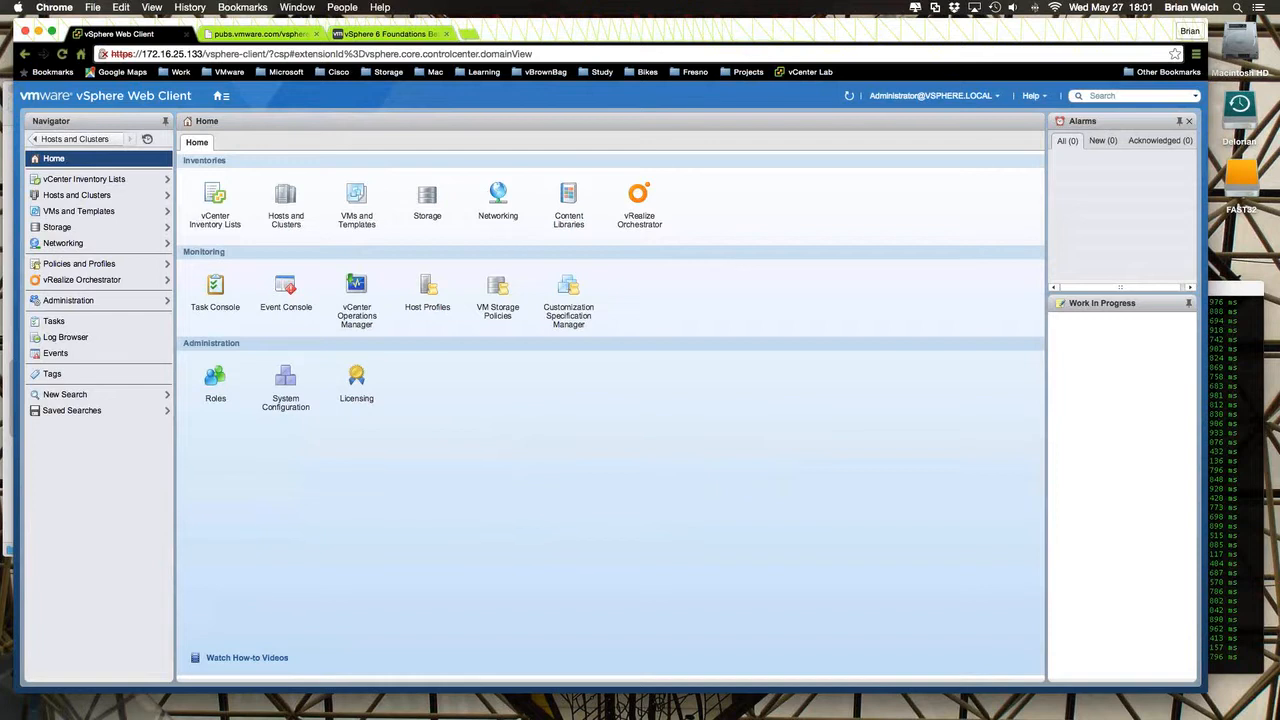
click(498, 200)
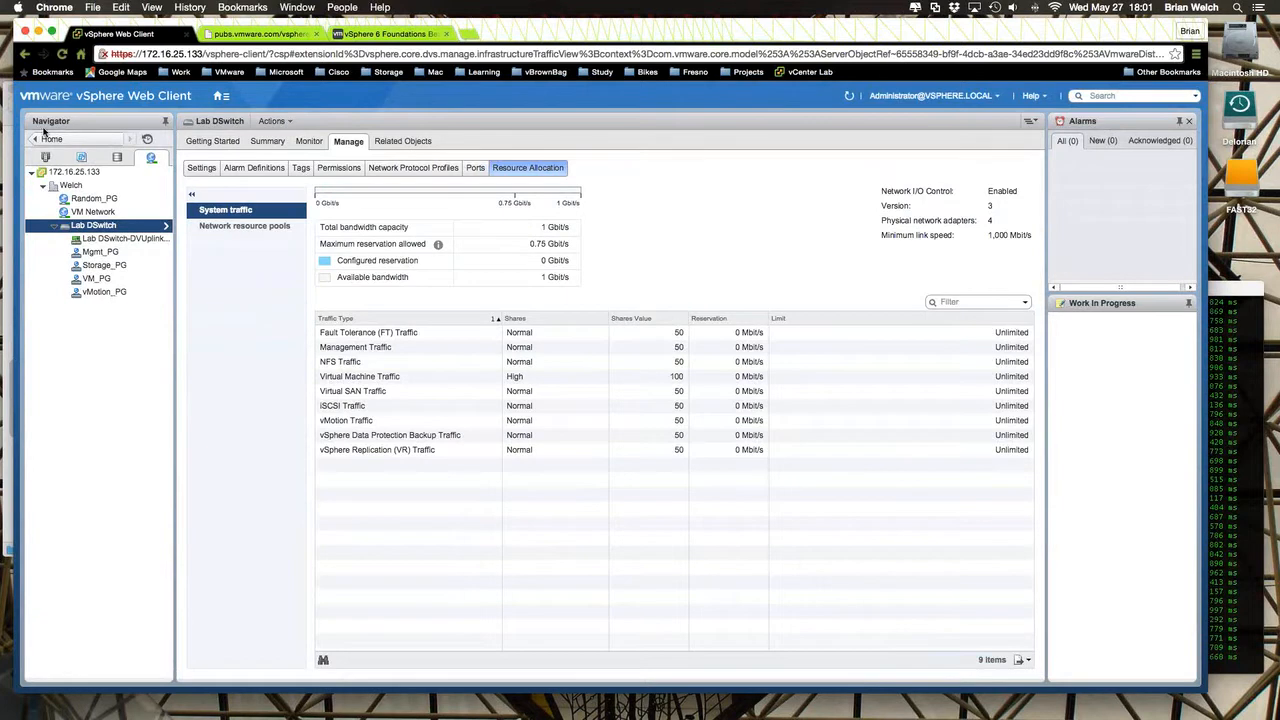
click(45, 157)
click(102, 225)
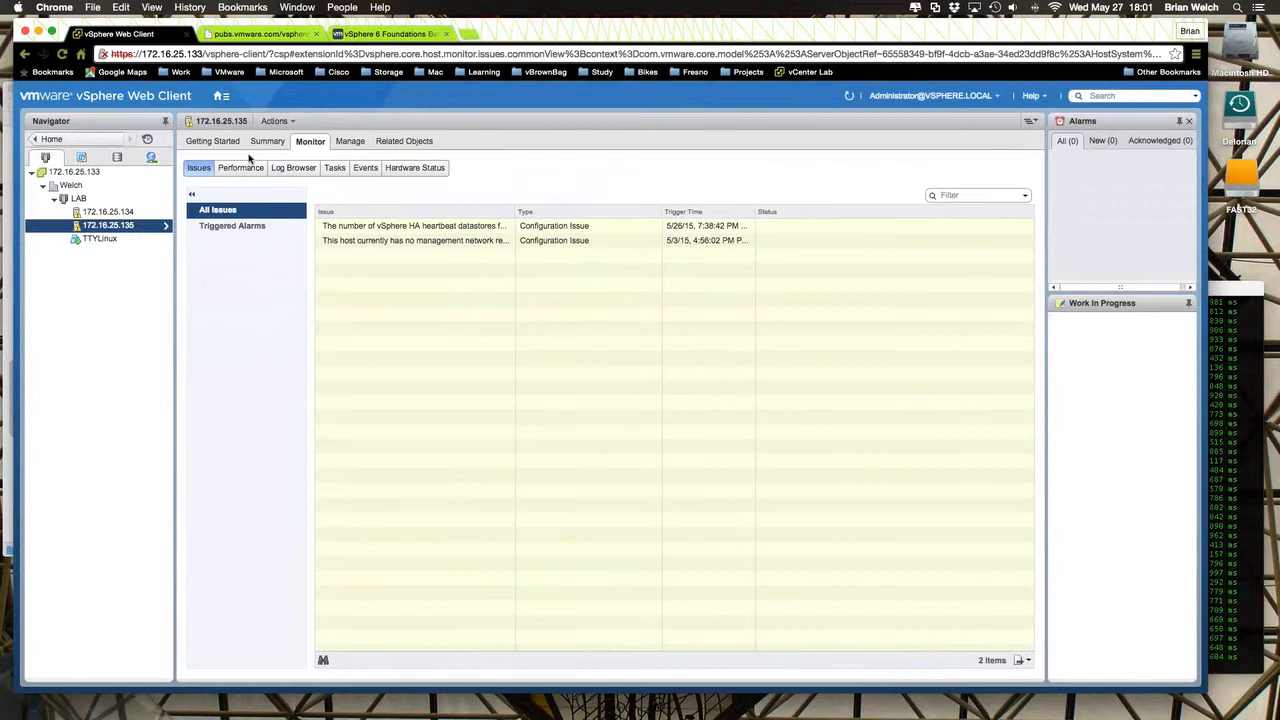
click(151, 157)
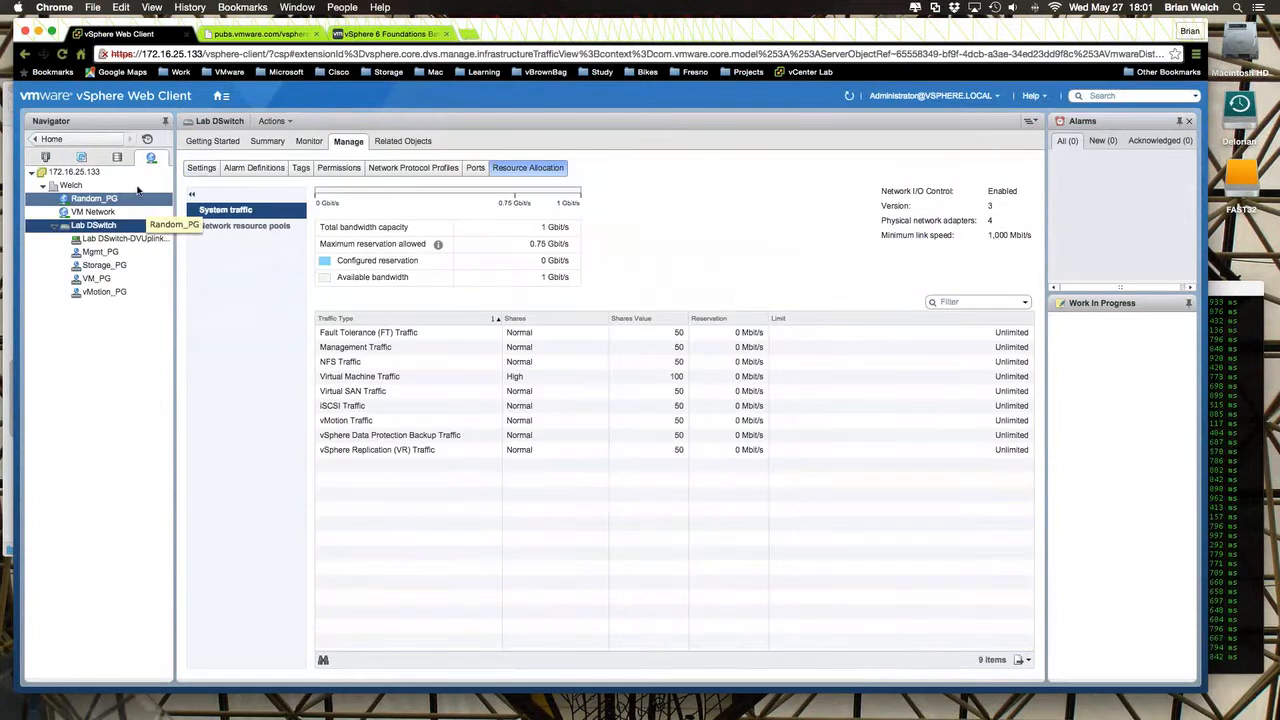
click(45, 157)
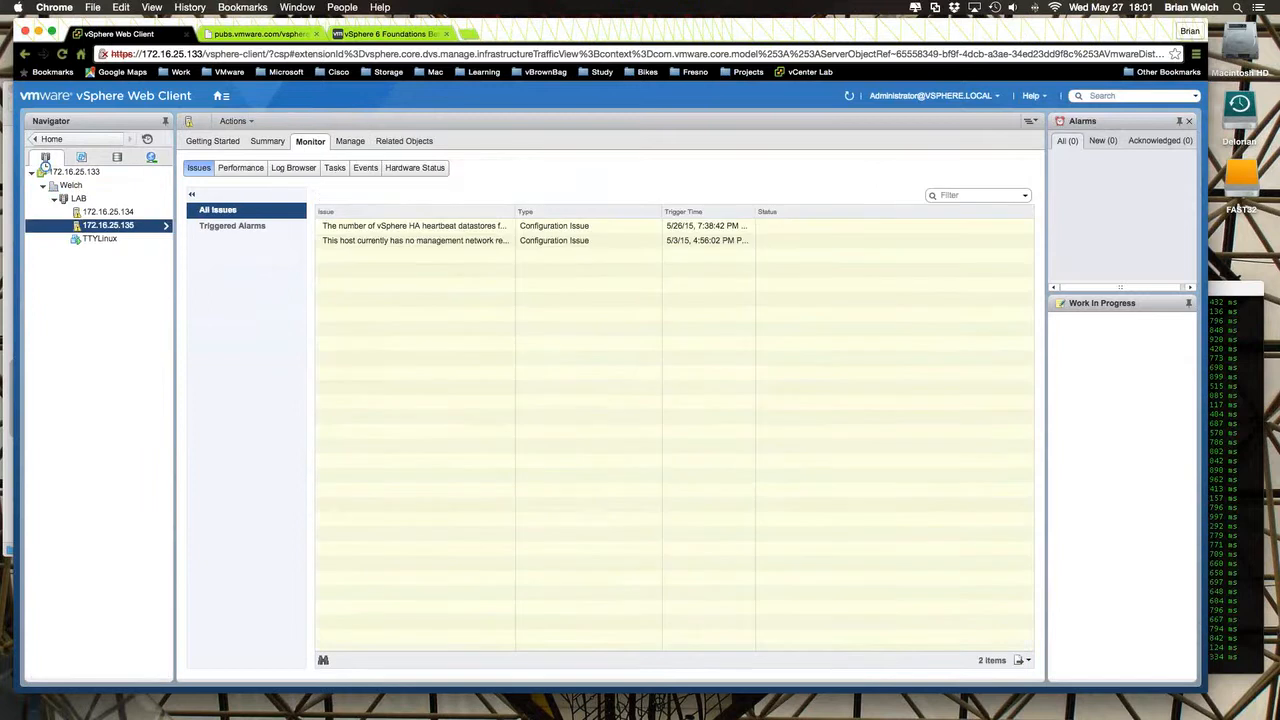
- Examine the virtual switches in the networking settings of host 172.16.25.135 and of host 172.16.25.134
click(356, 144)
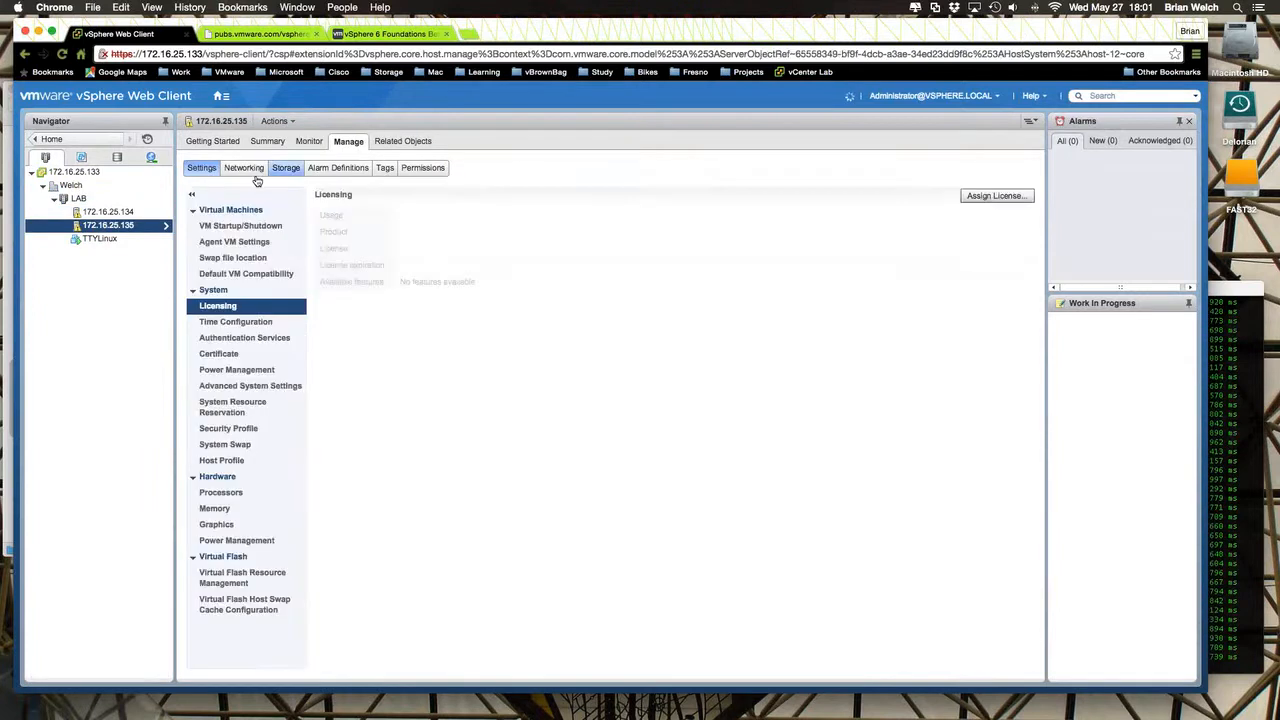
click(247, 172)
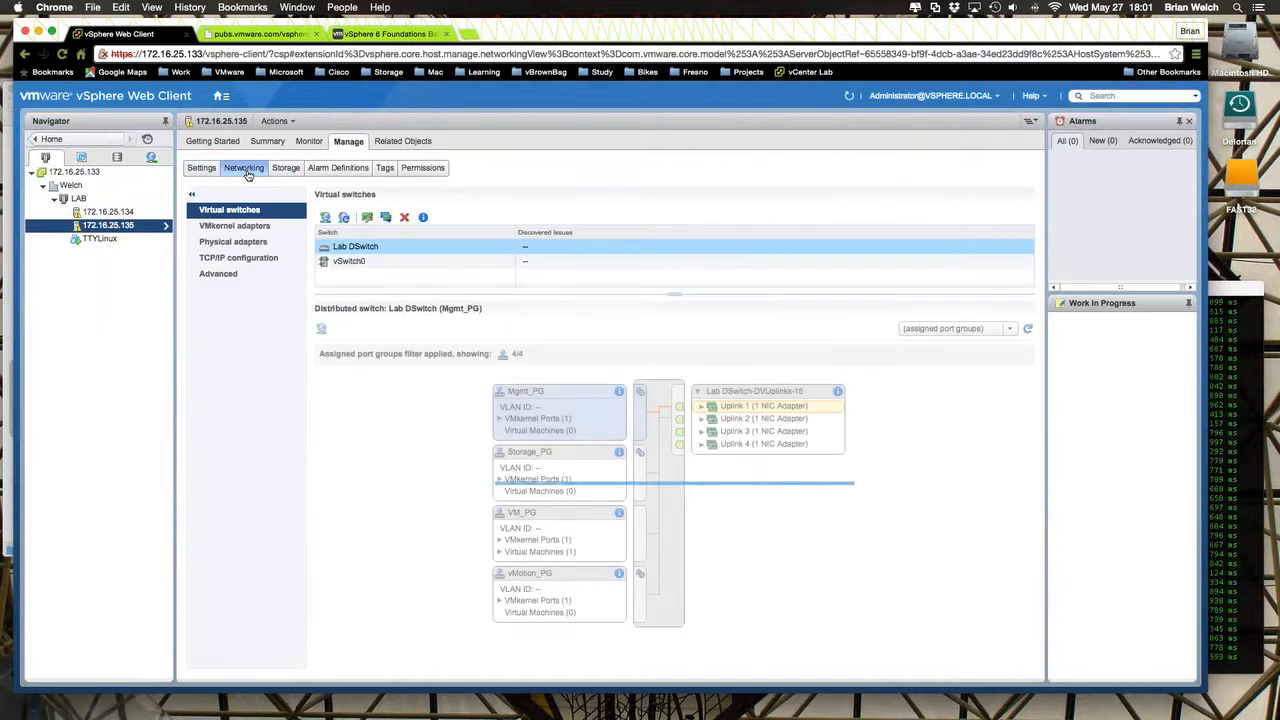
click(108, 212)
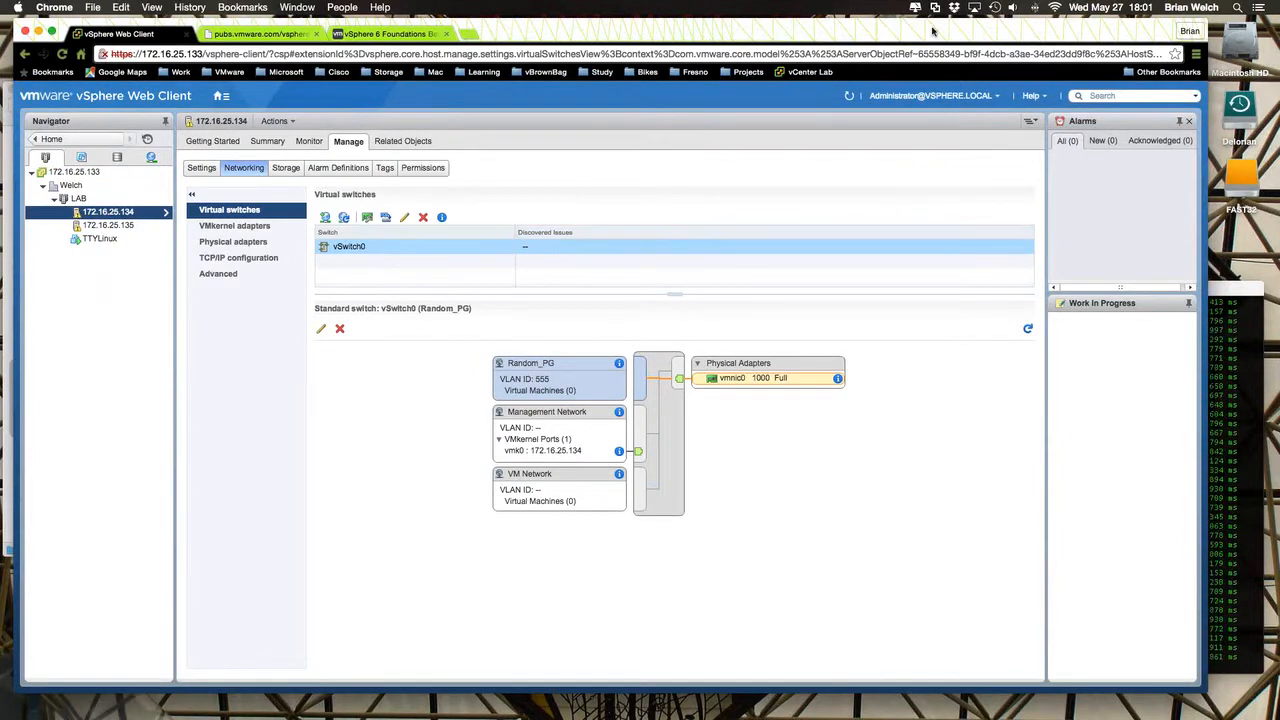
drag(932, 29, 939, 32)
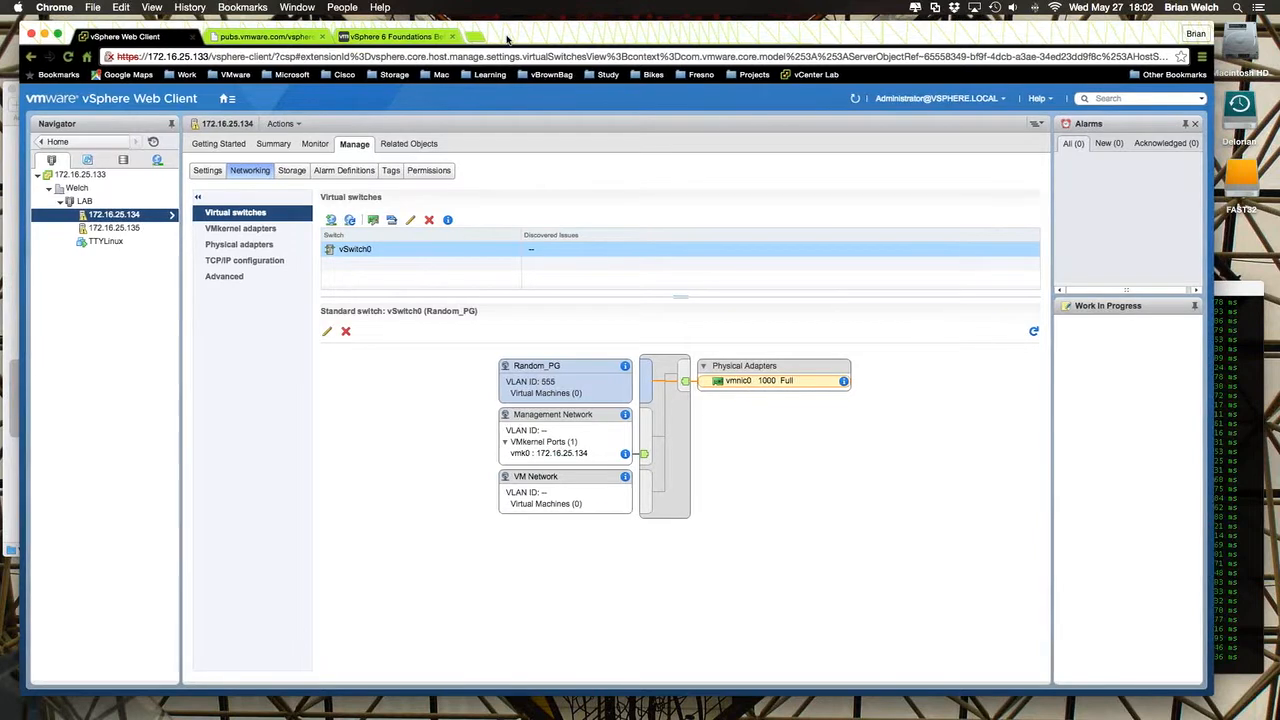
drag(507, 38, 494, 36)
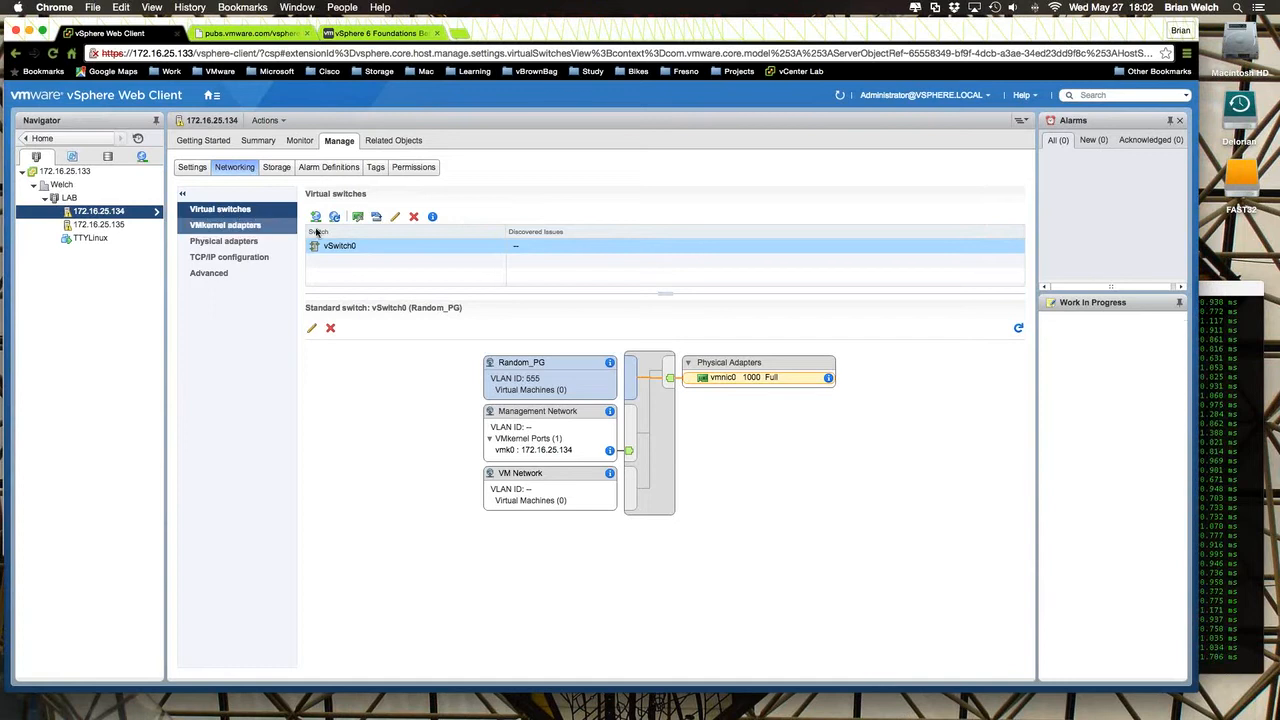
- Review the VMkernel adapters, the physical adapters and the TCP/IP configuration of host 172.16.25.134
click(252, 225)
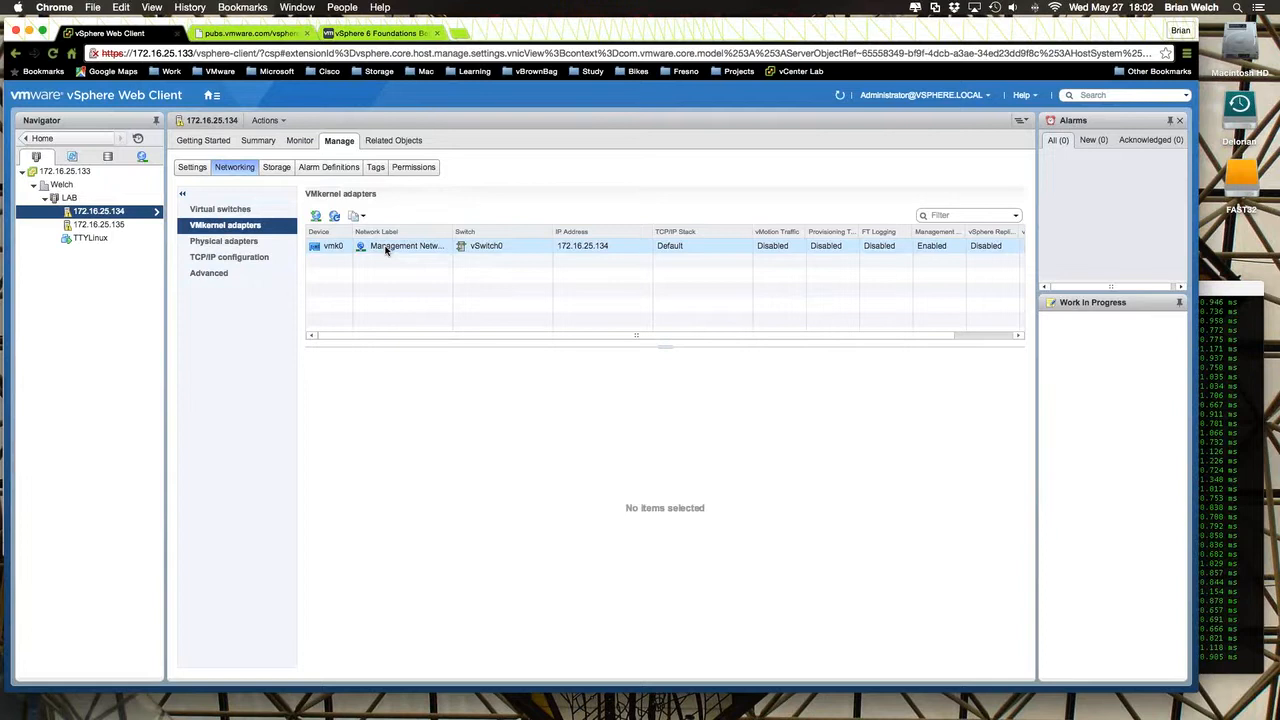
mouse_move(211, 96)
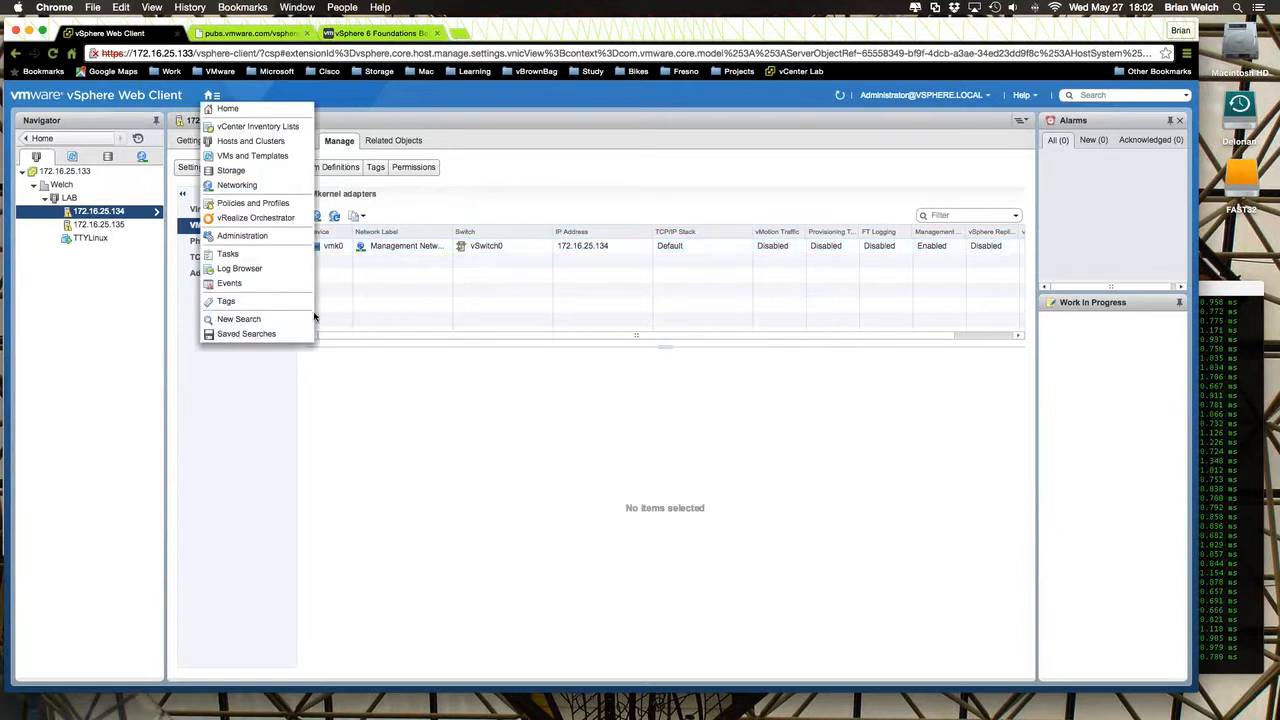
click(195, 241)
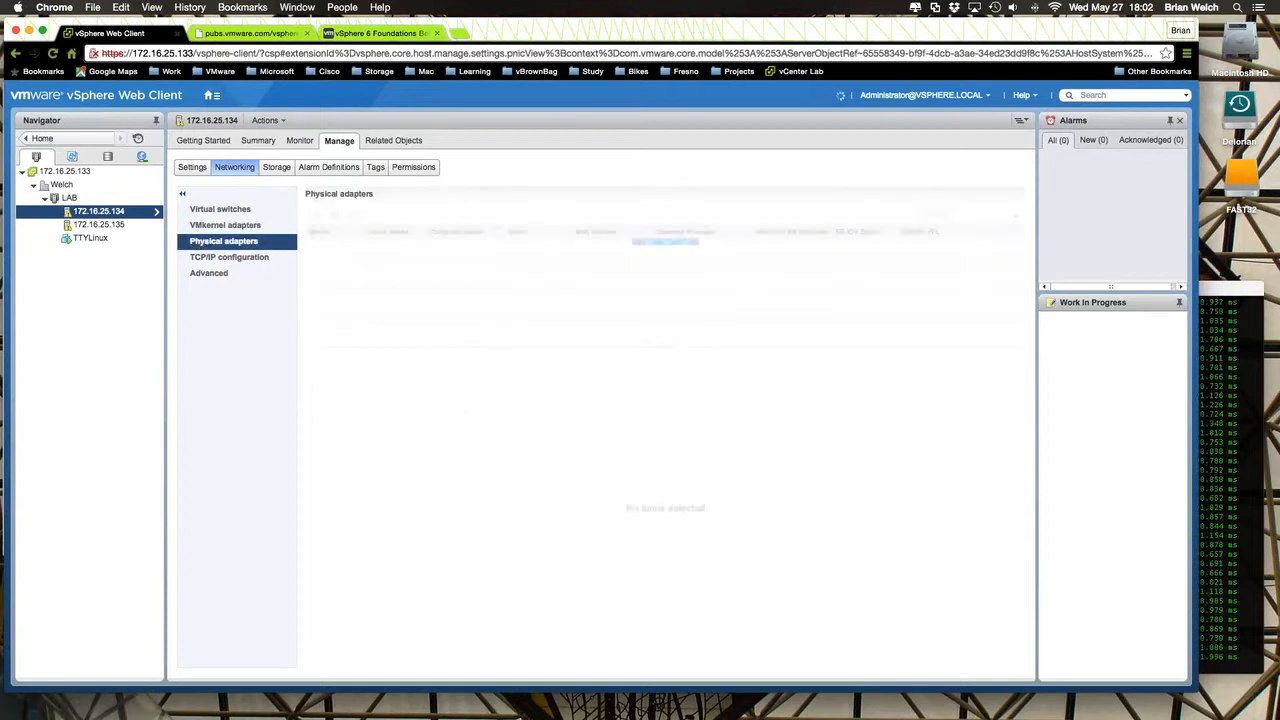
click(451, 262)
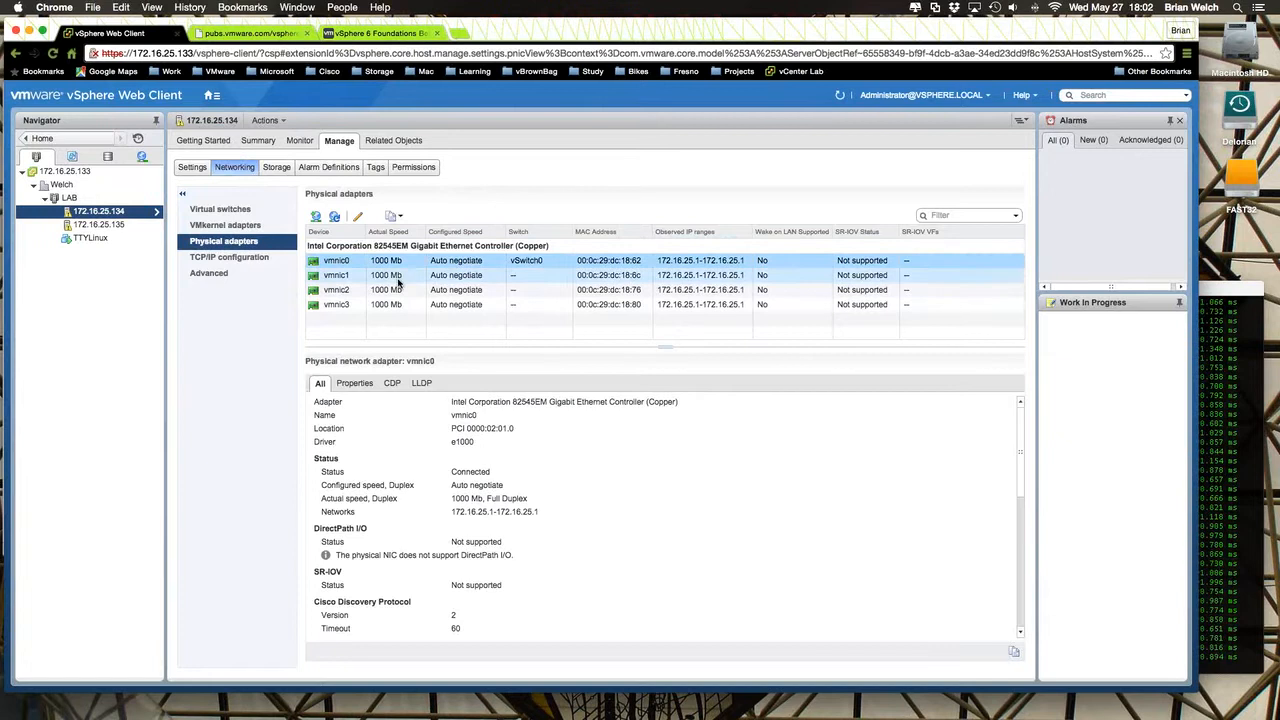
click(250, 260)
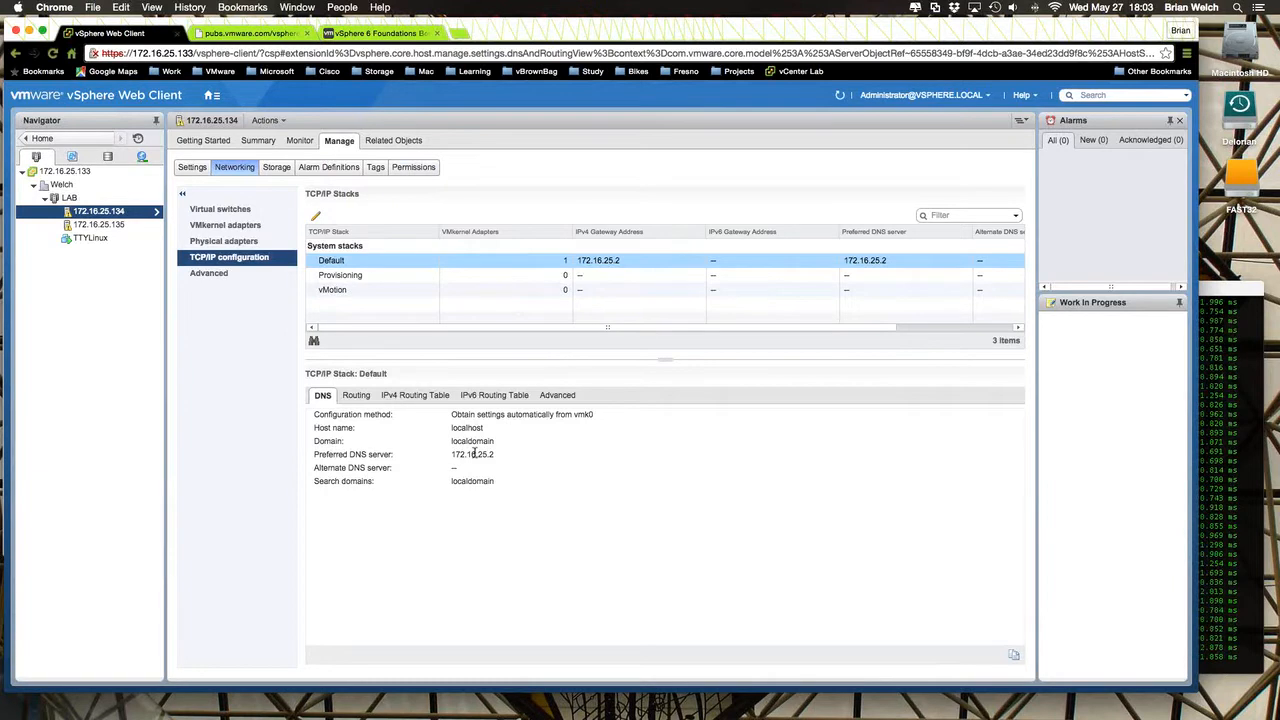
- Inspect the advanced network settings of host 172.16.25.134, including the IPv6 support option, without changing anything
click(222, 277)
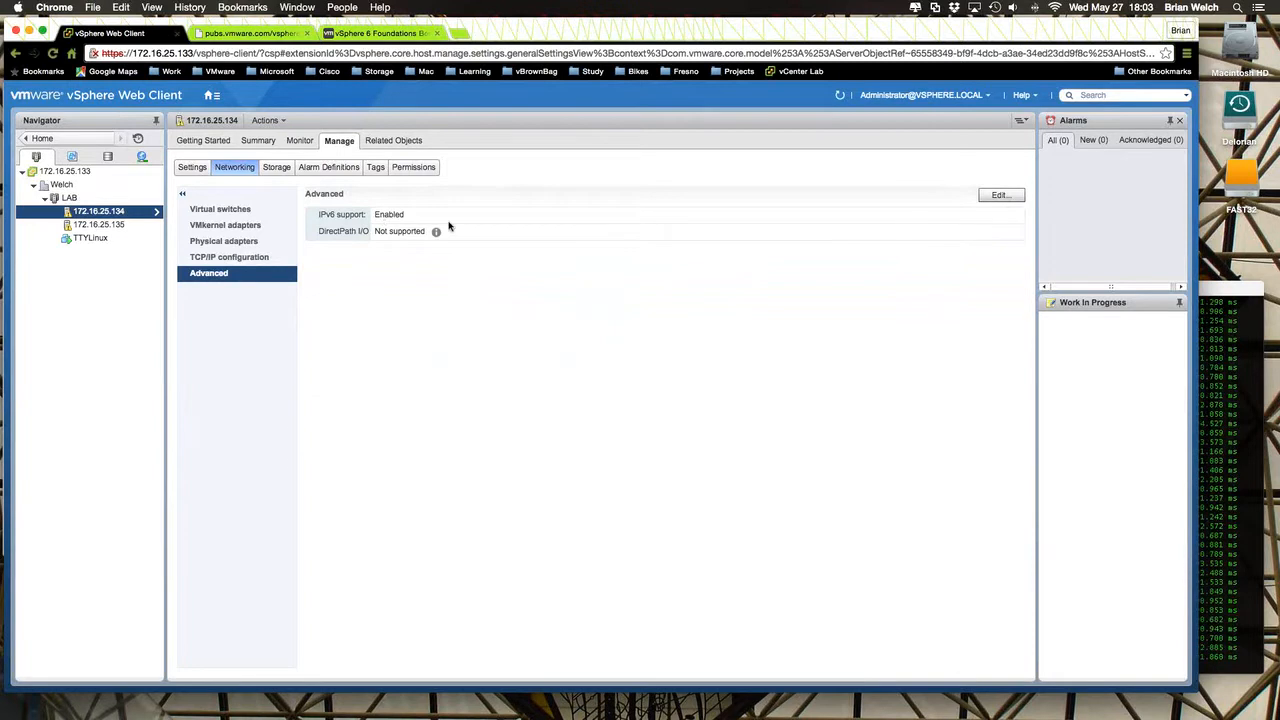
click(1001, 195)
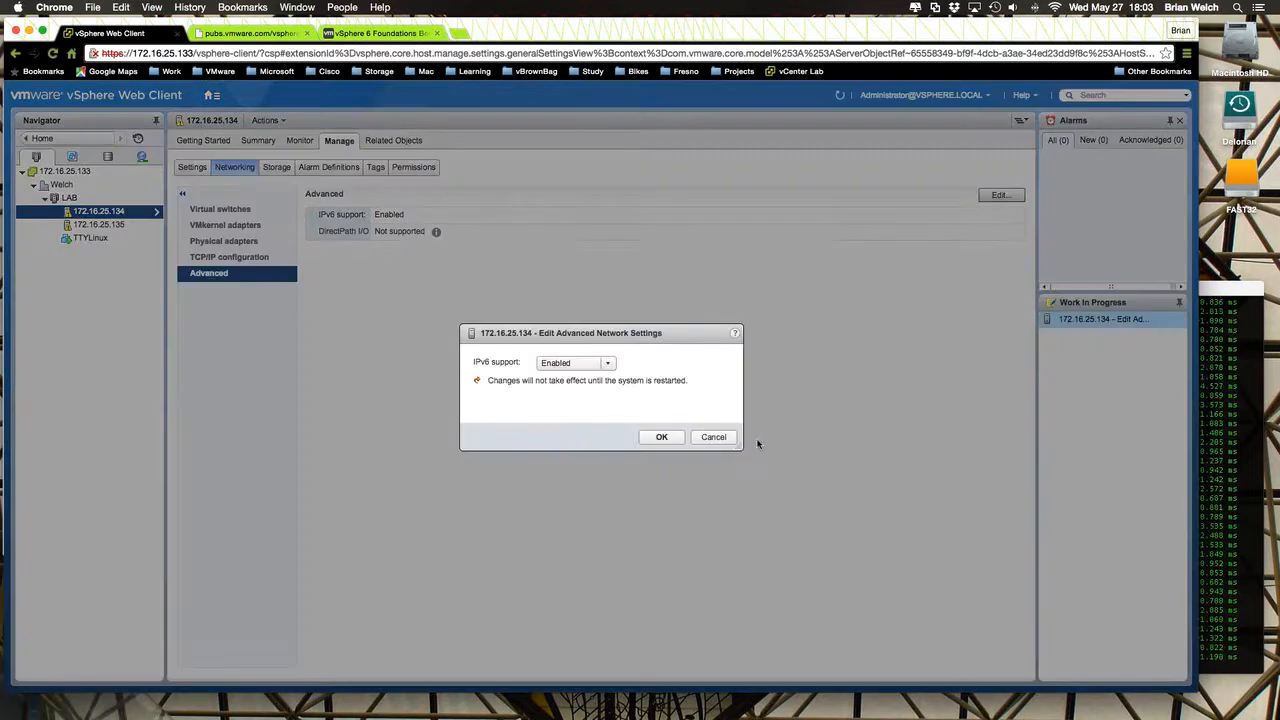
click(712, 437)
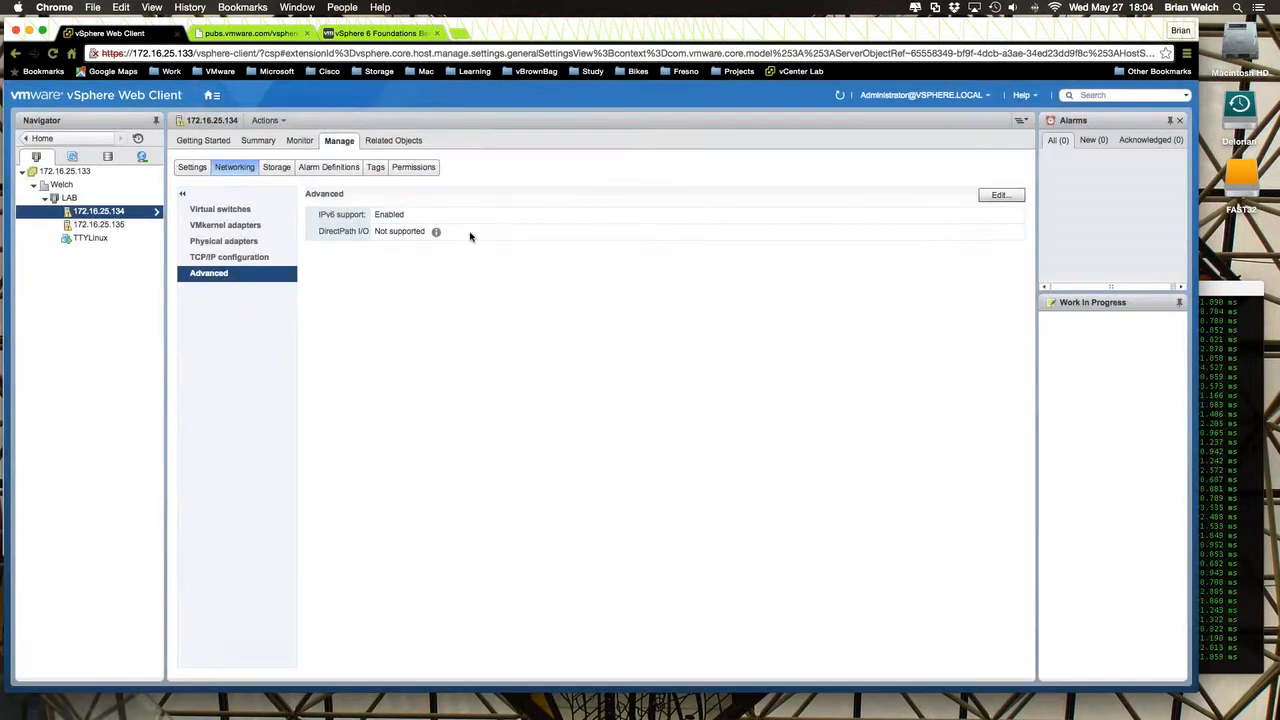
- Review the connection types offered for adding host networking on 172.16.25.134's virtual switches, and cancel without adding anything
click(229, 214)
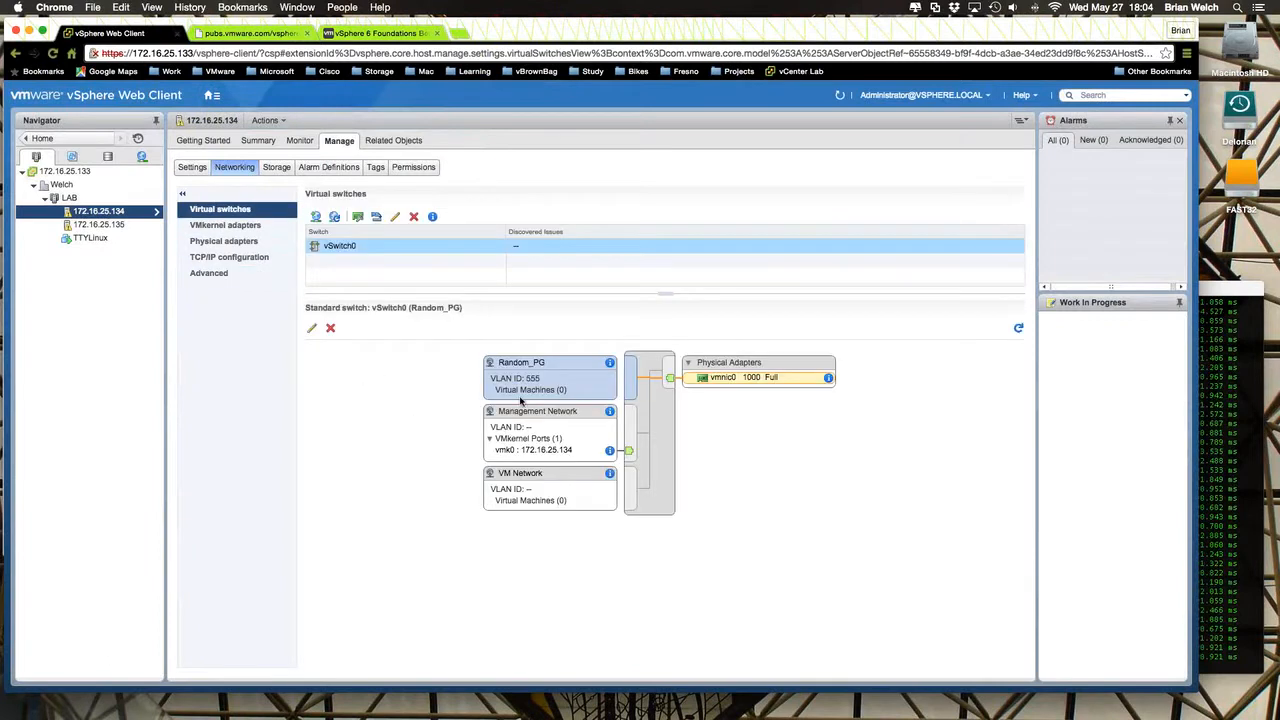
click(317, 219)
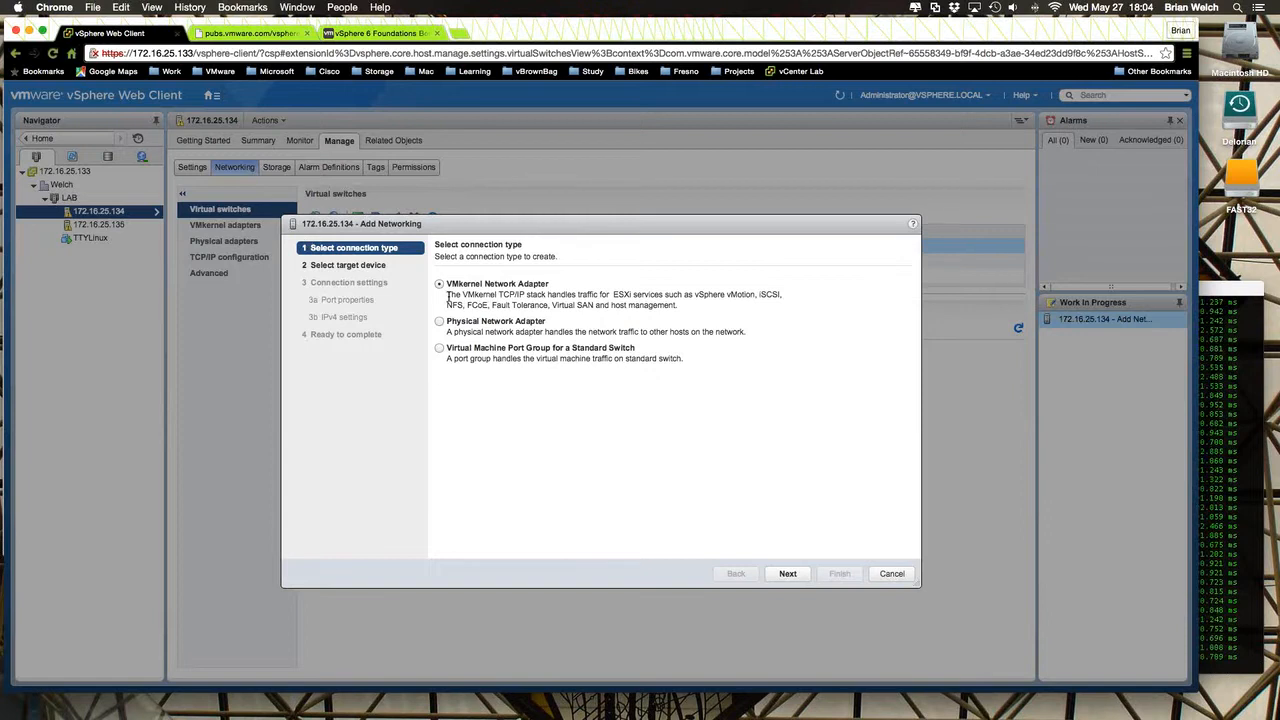
drag(448, 295, 681, 305)
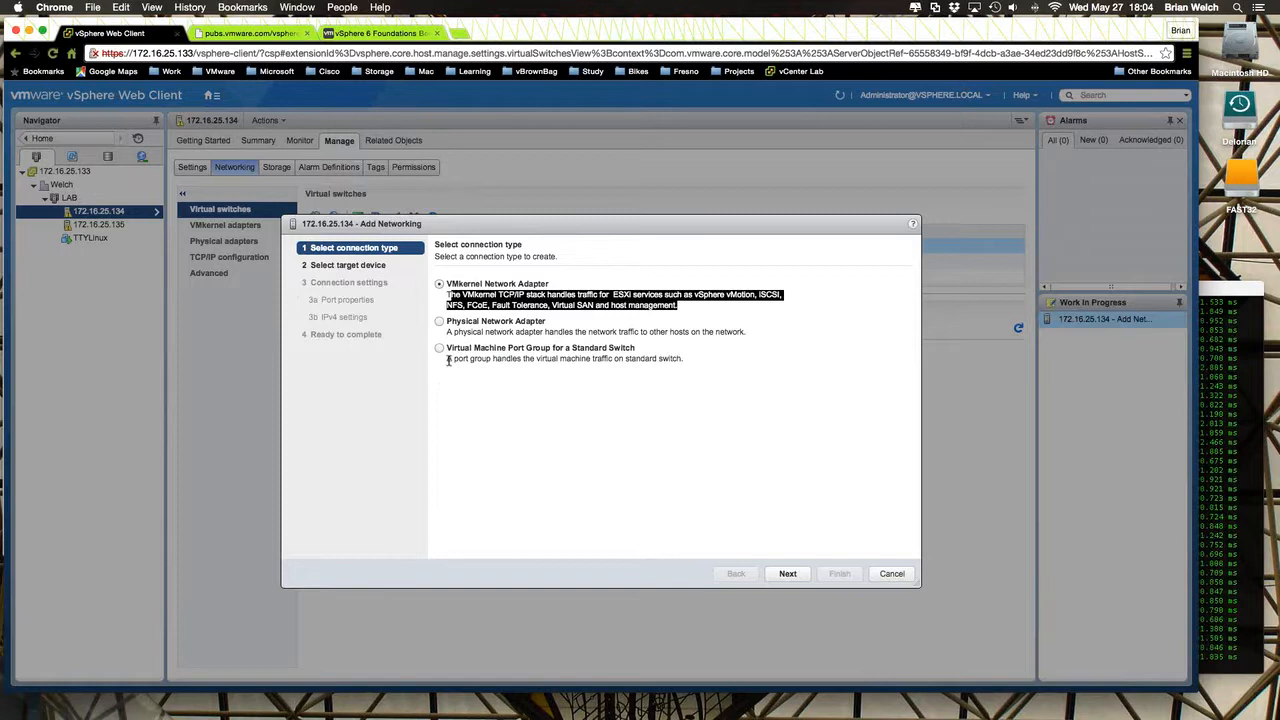
drag(449, 360, 687, 361)
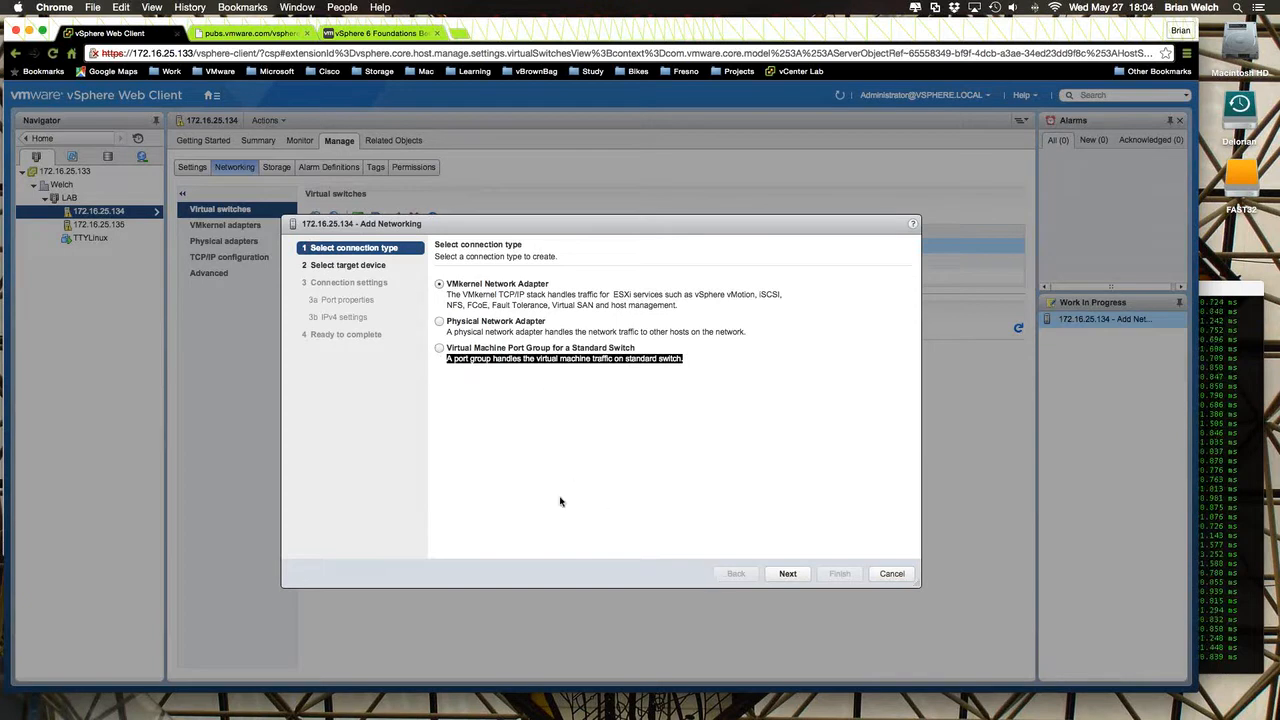
click(455, 323)
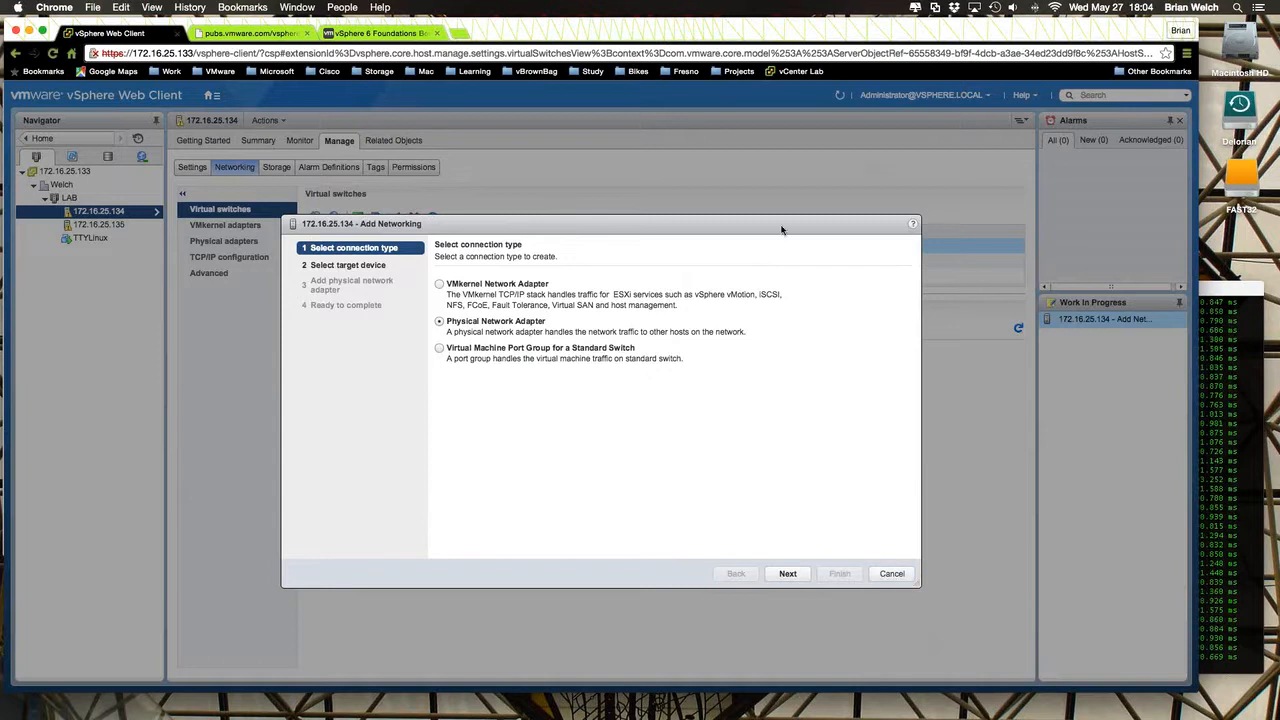
drag(781, 230, 679, 296)
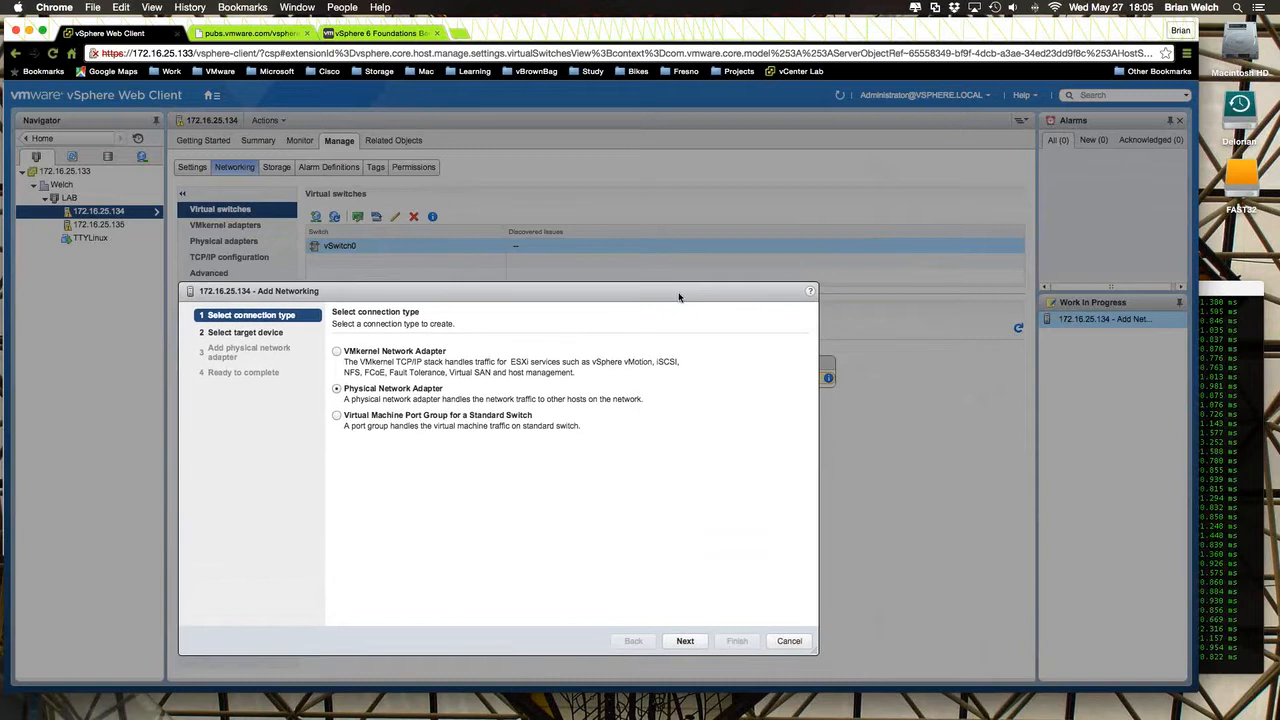
click(790, 643)
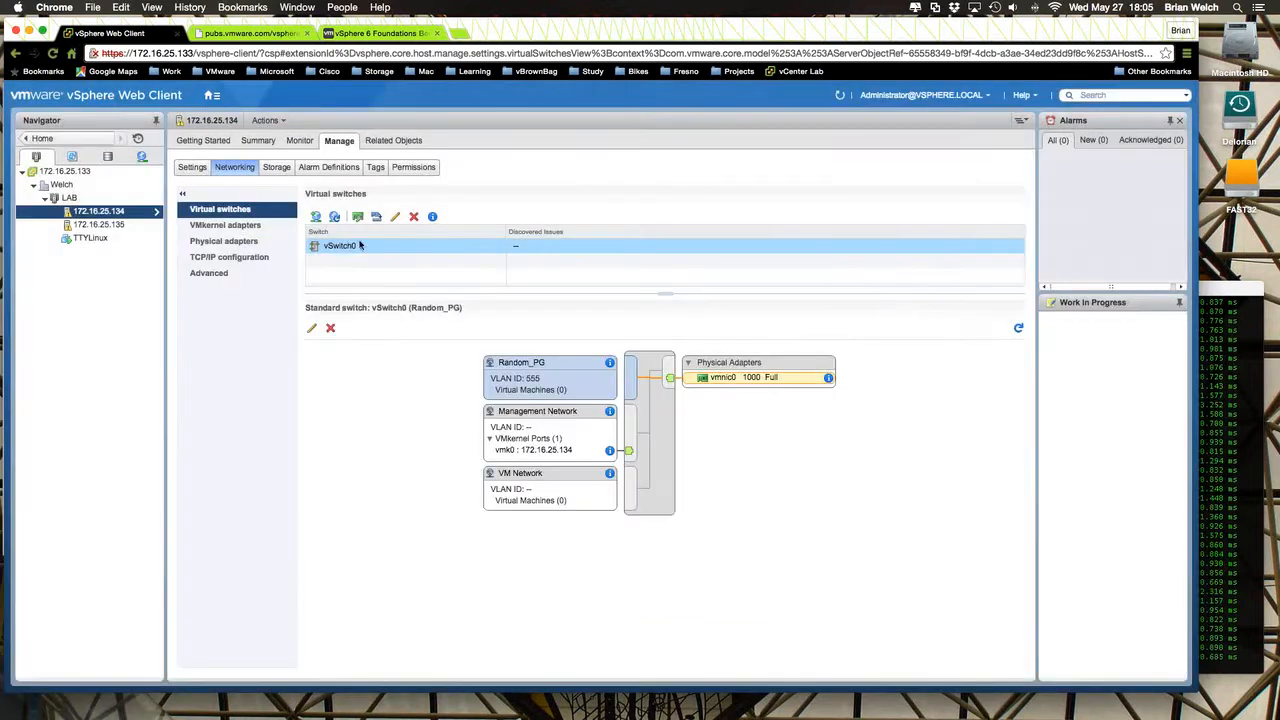
- Start adding a Virtual Machine Port Group for a Standard Switch on host 172.16.25.134, targeting the existing switch vSwitch0
click(316, 217)
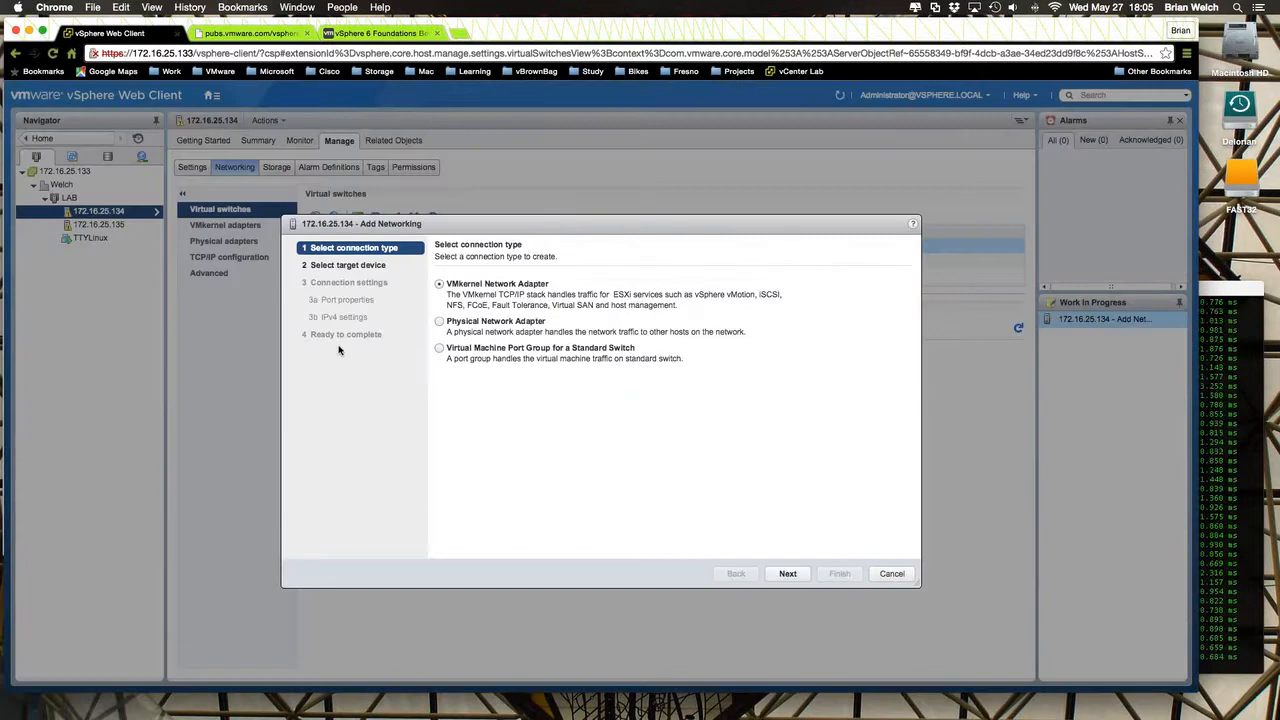
click(439, 348)
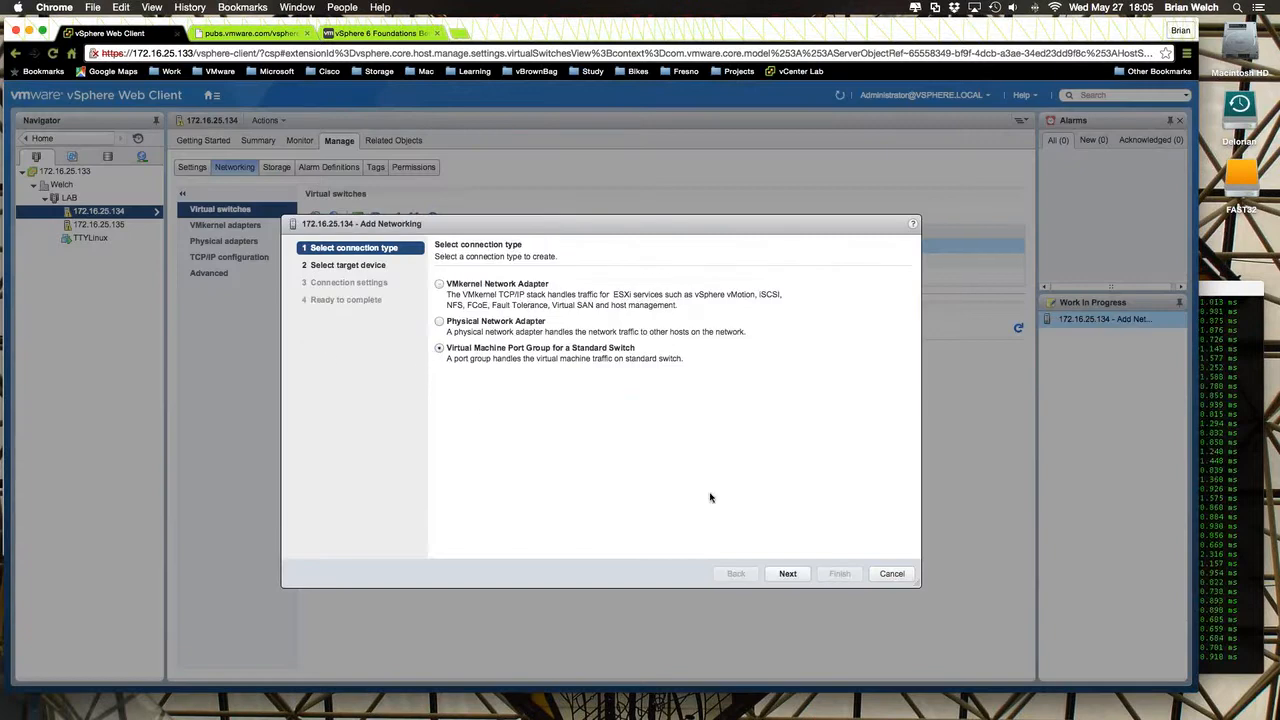
click(788, 573)
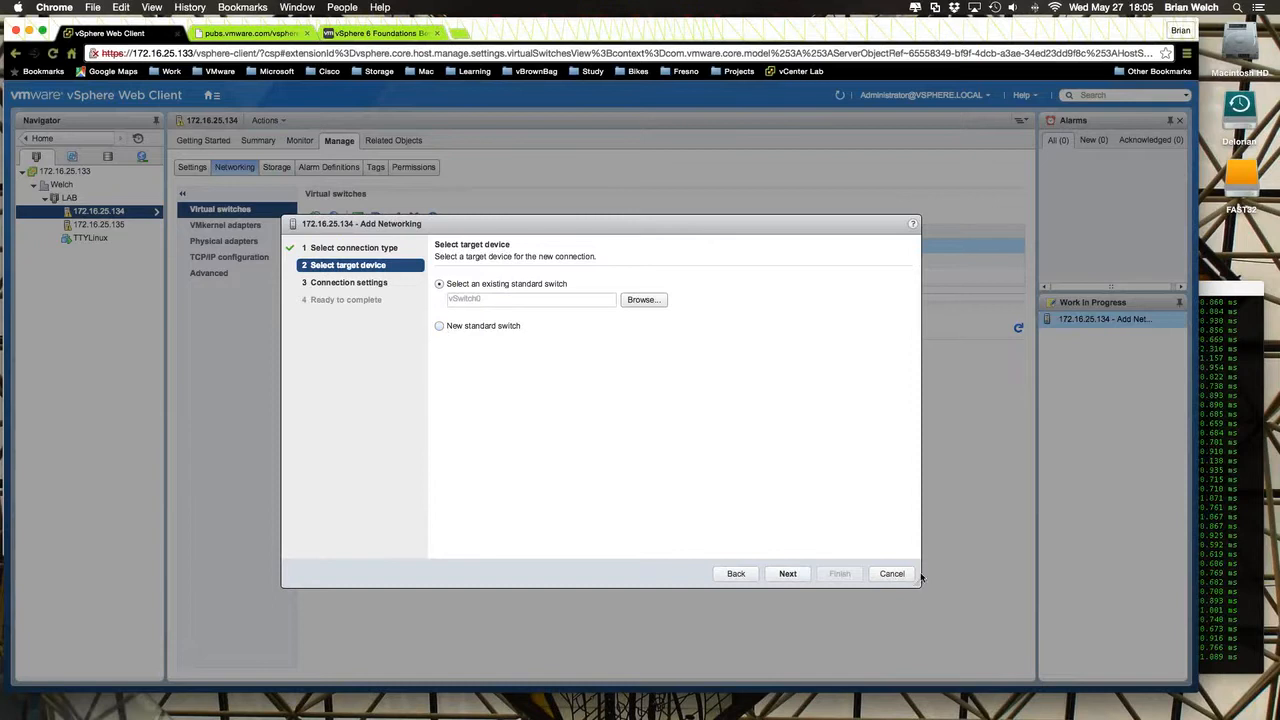
click(783, 576)
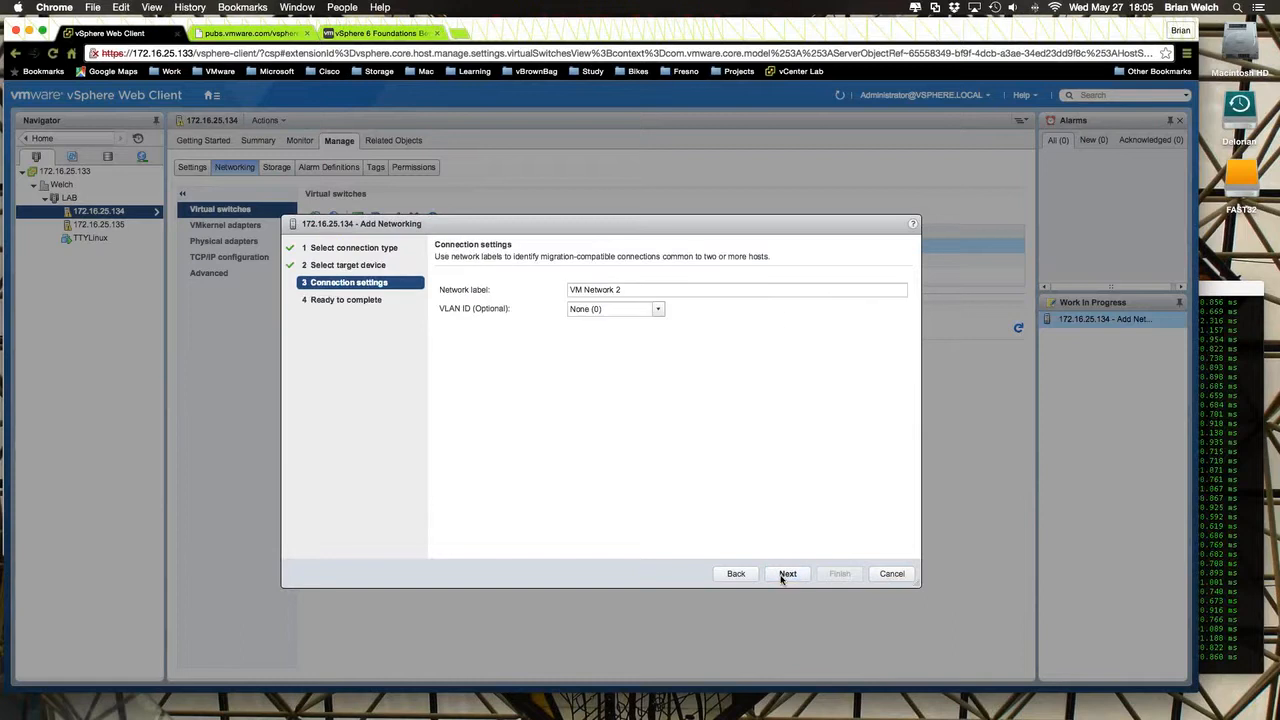
- Label the new port group VM-101, set its VLAN ID to 101 and finish adding it
click(638, 289)
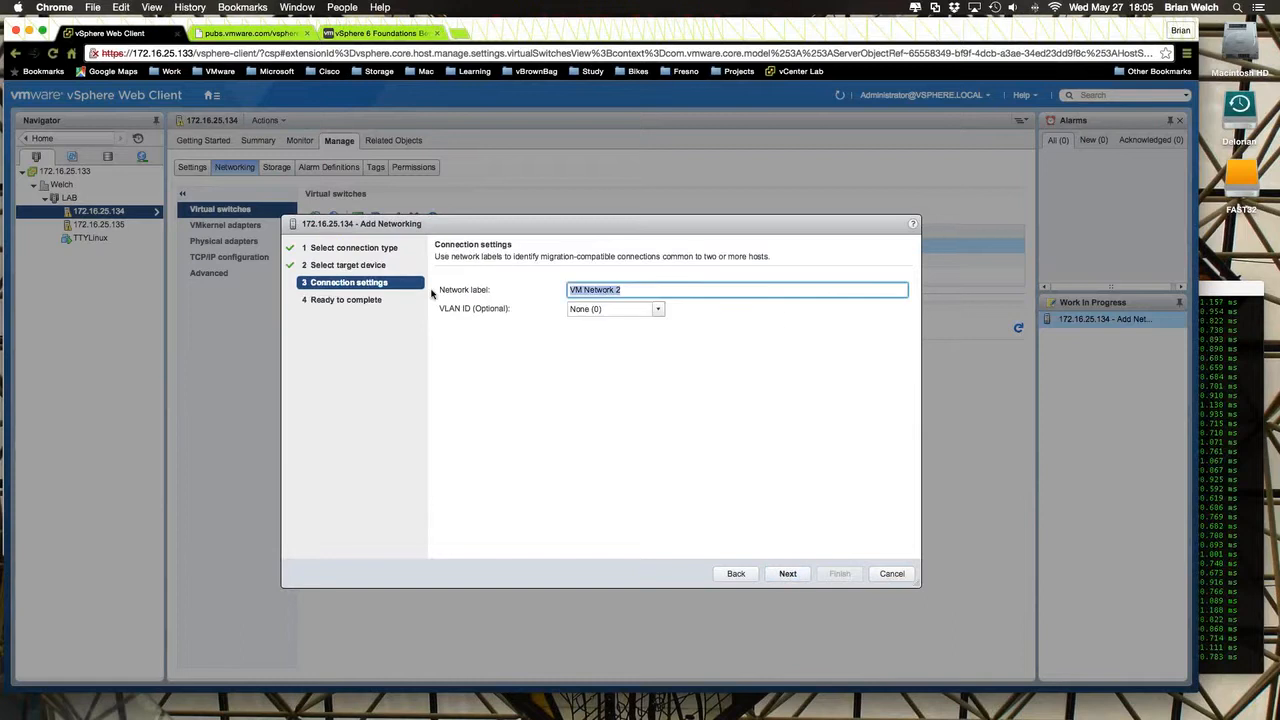
text(VM)
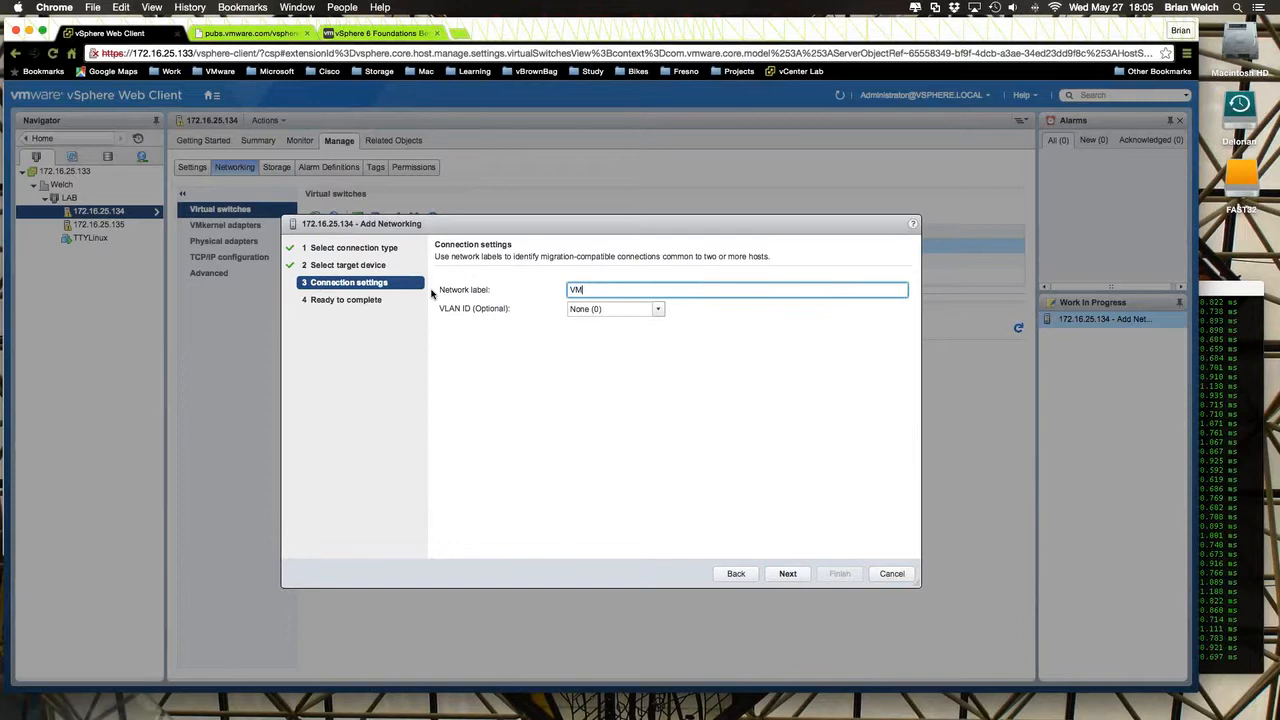
text(-101)
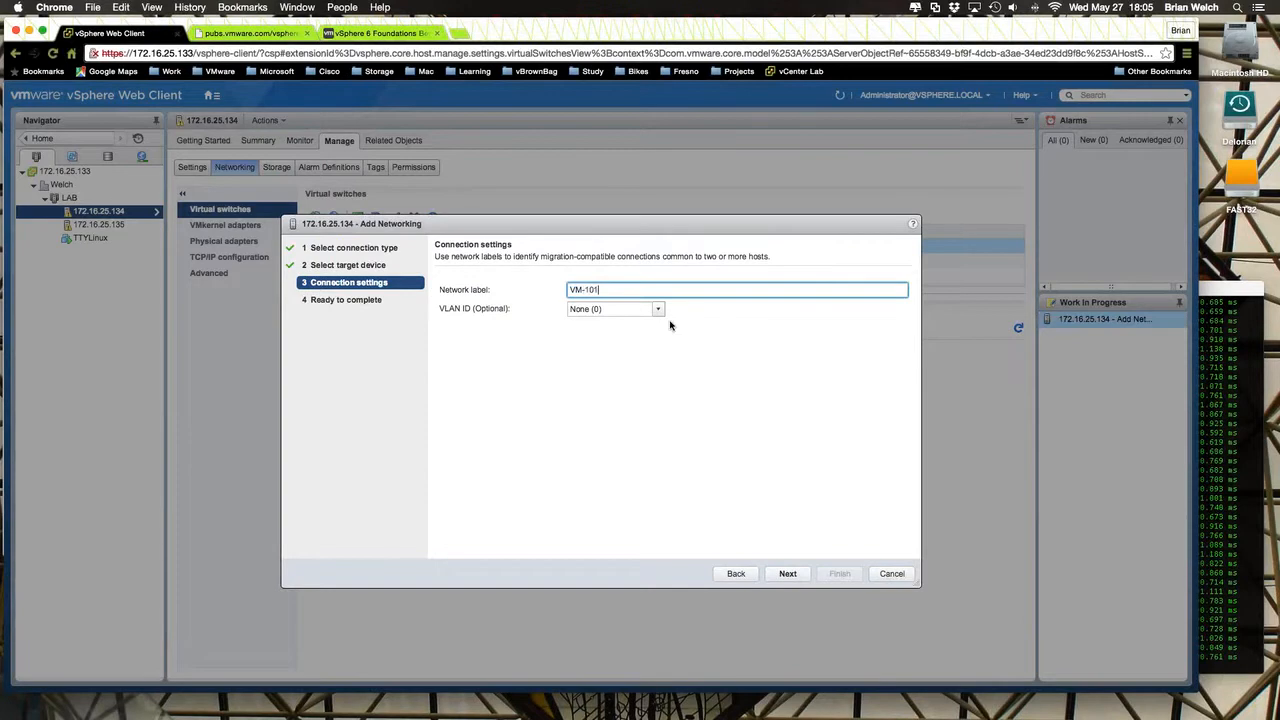
click(613, 311)
text(101)
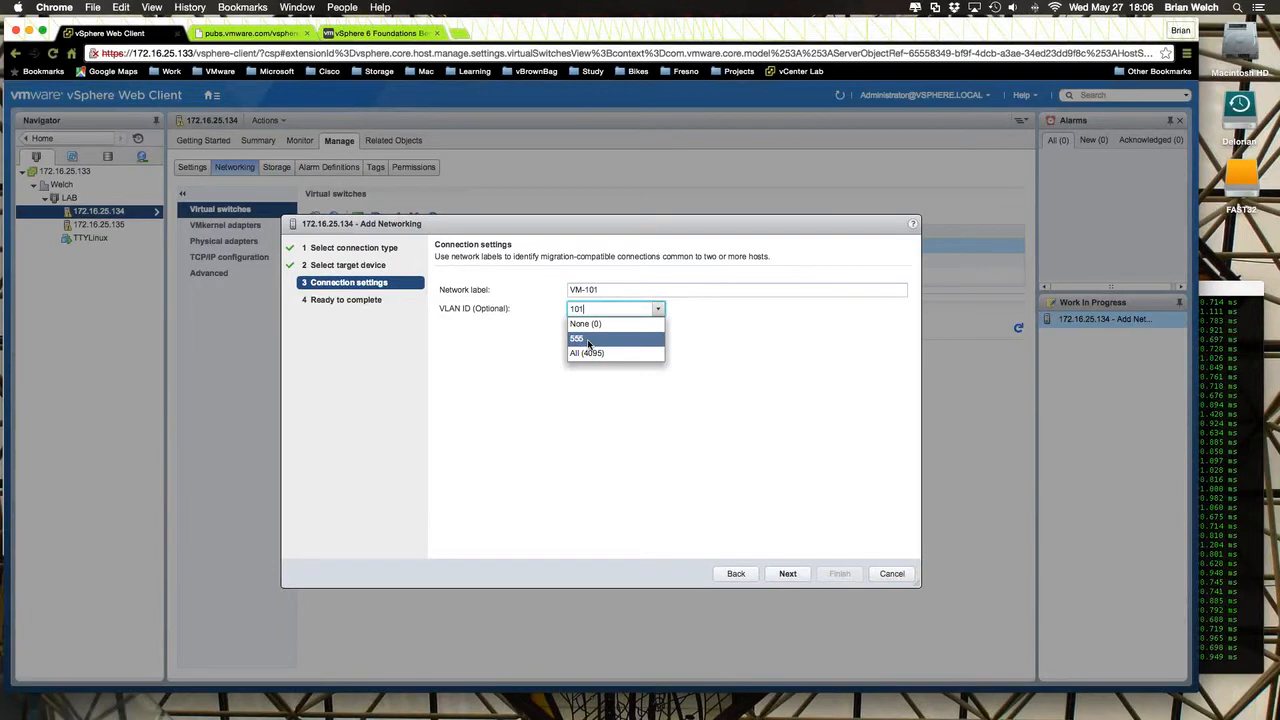
click(576, 463)
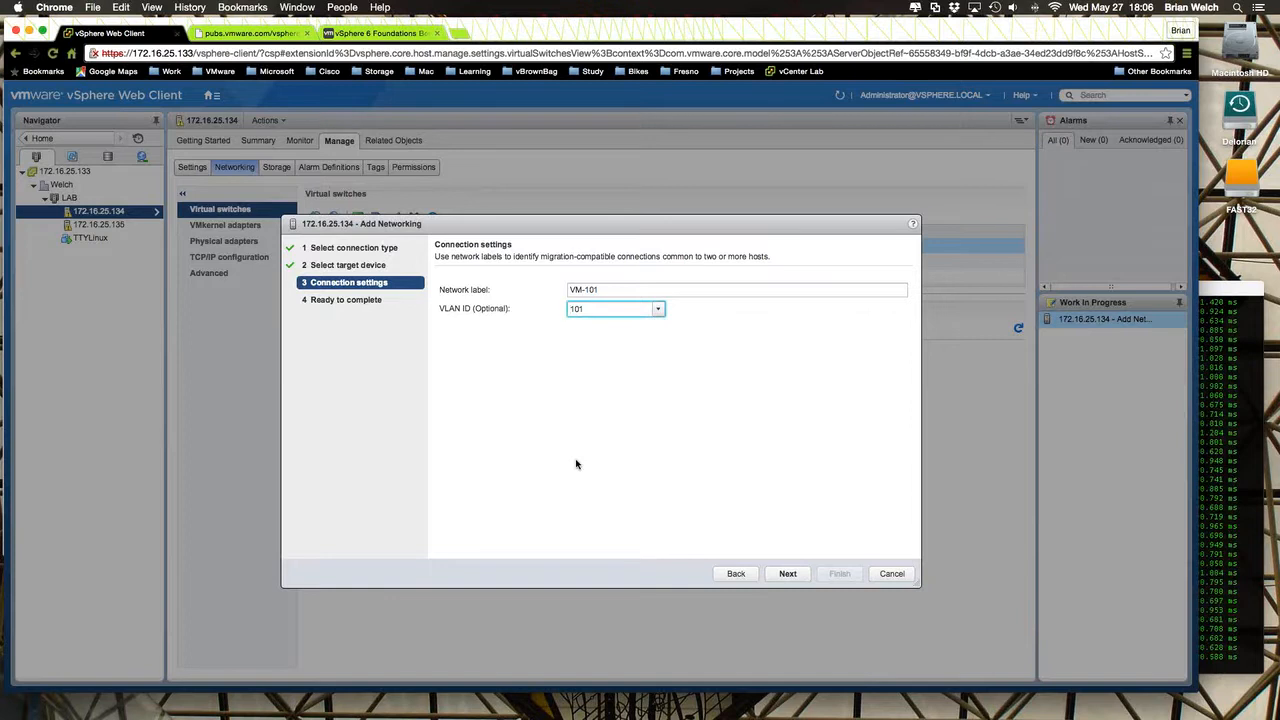
click(796, 576)
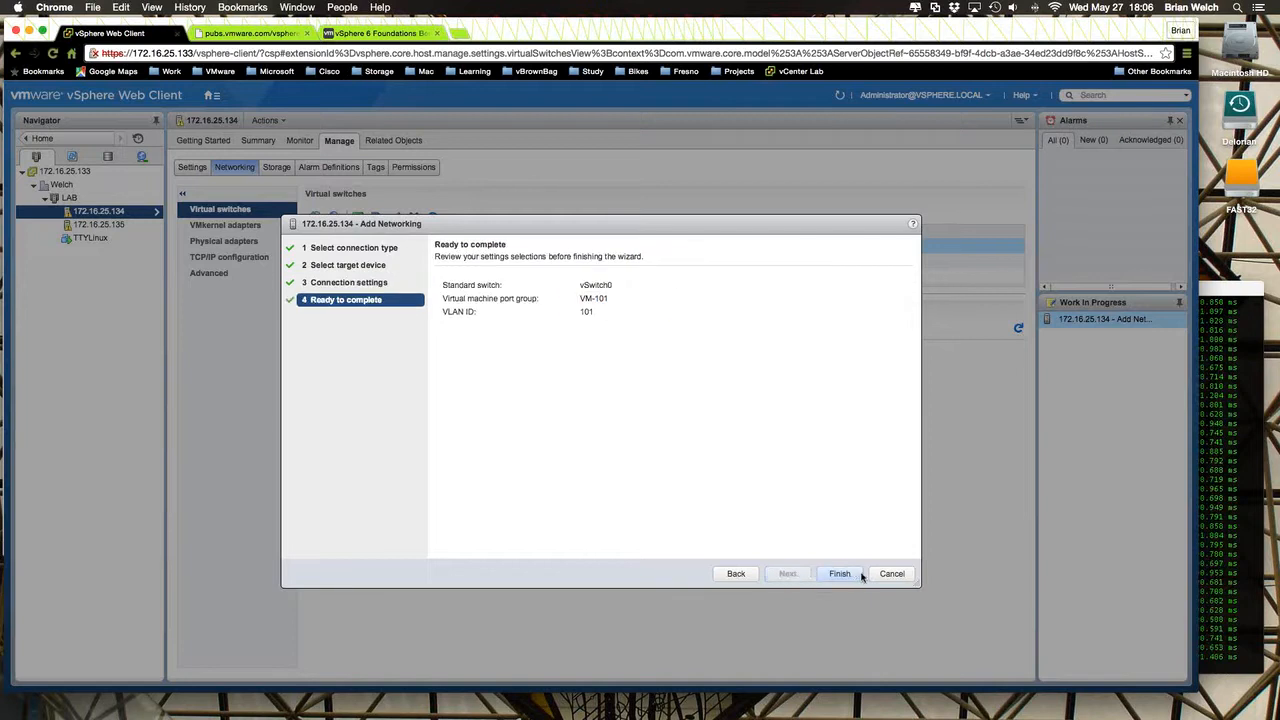
click(840, 574)
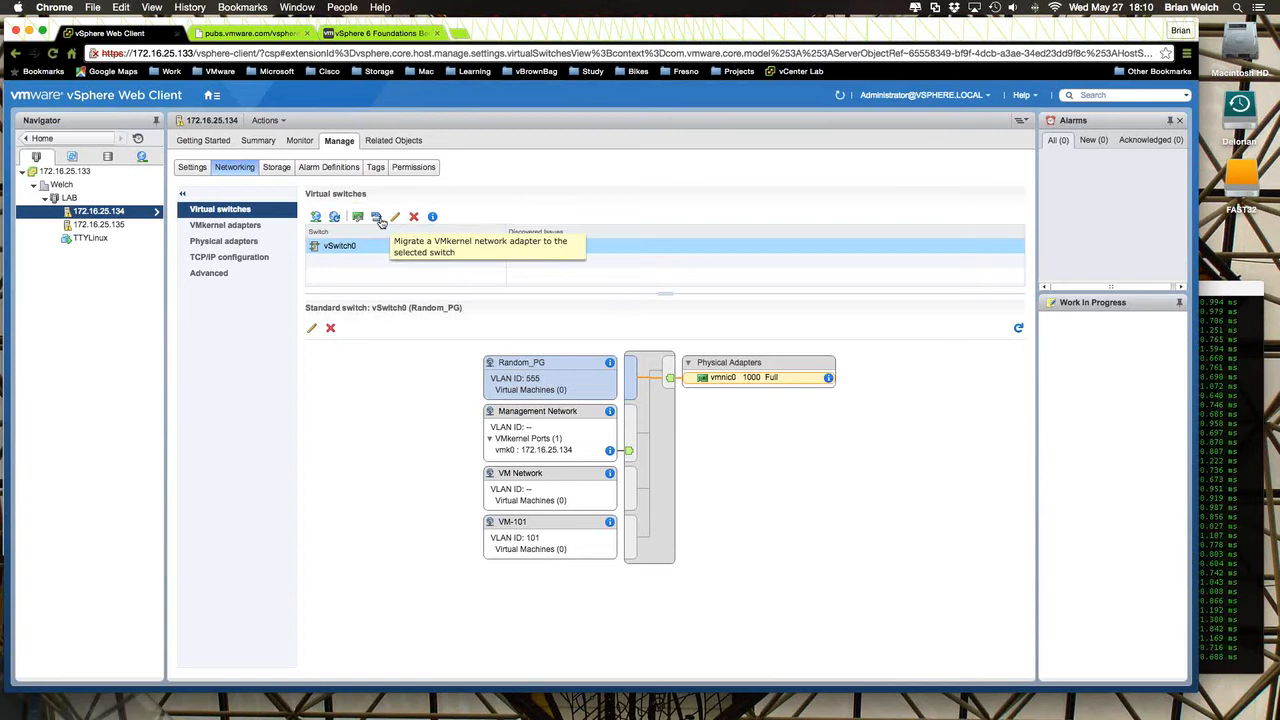
- Look at the options for migrating a VMkernel network adapter to vSwitch0, and cancel without migrating anything
click(378, 218)
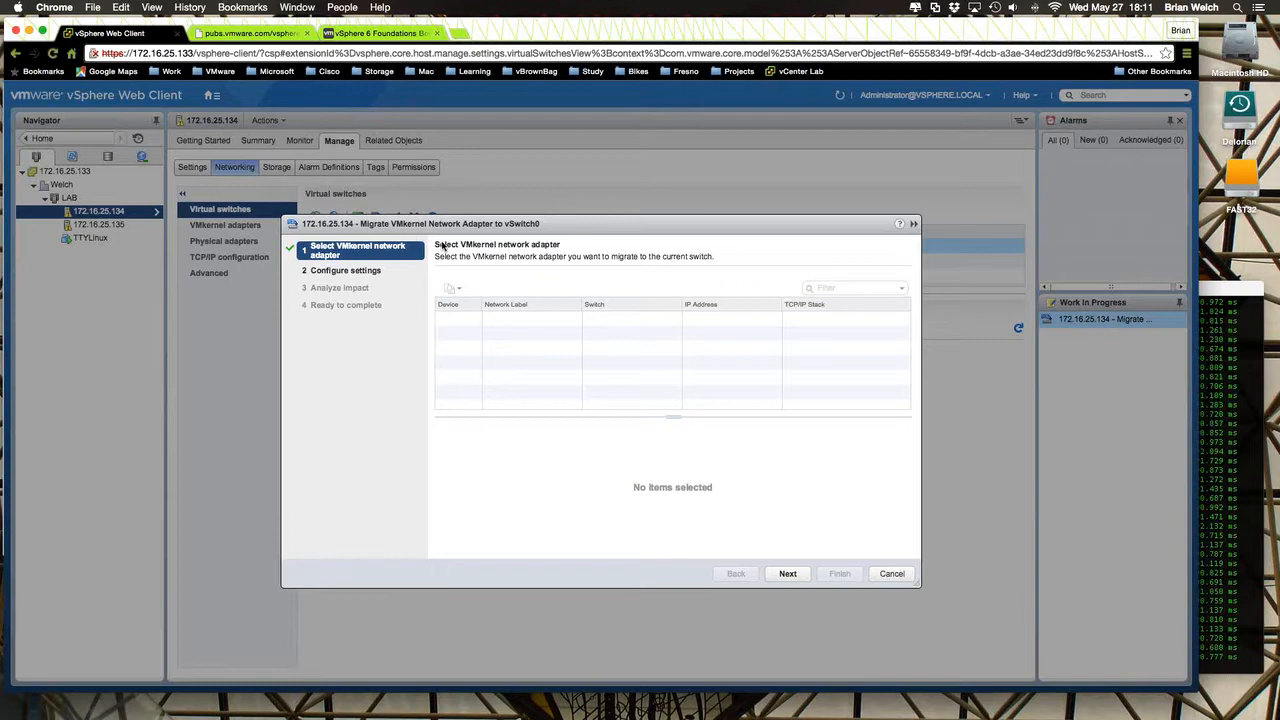
drag(469, 228, 480, 294)
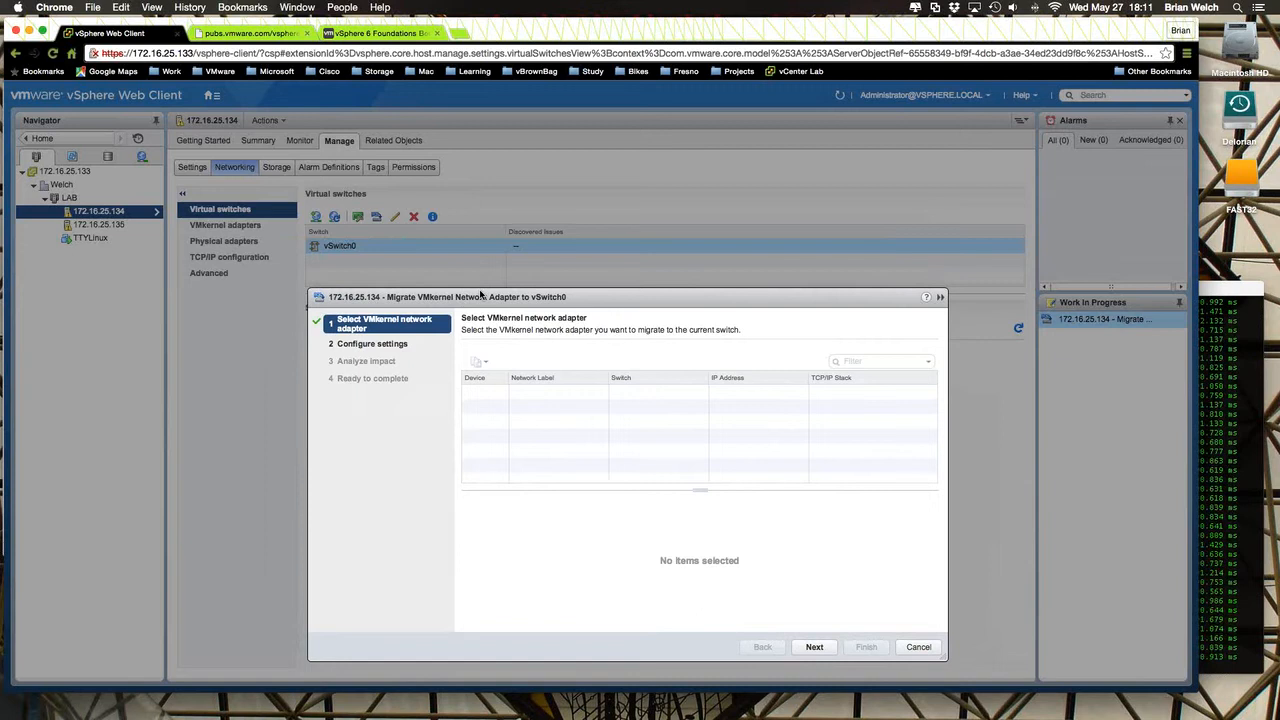
click(916, 648)
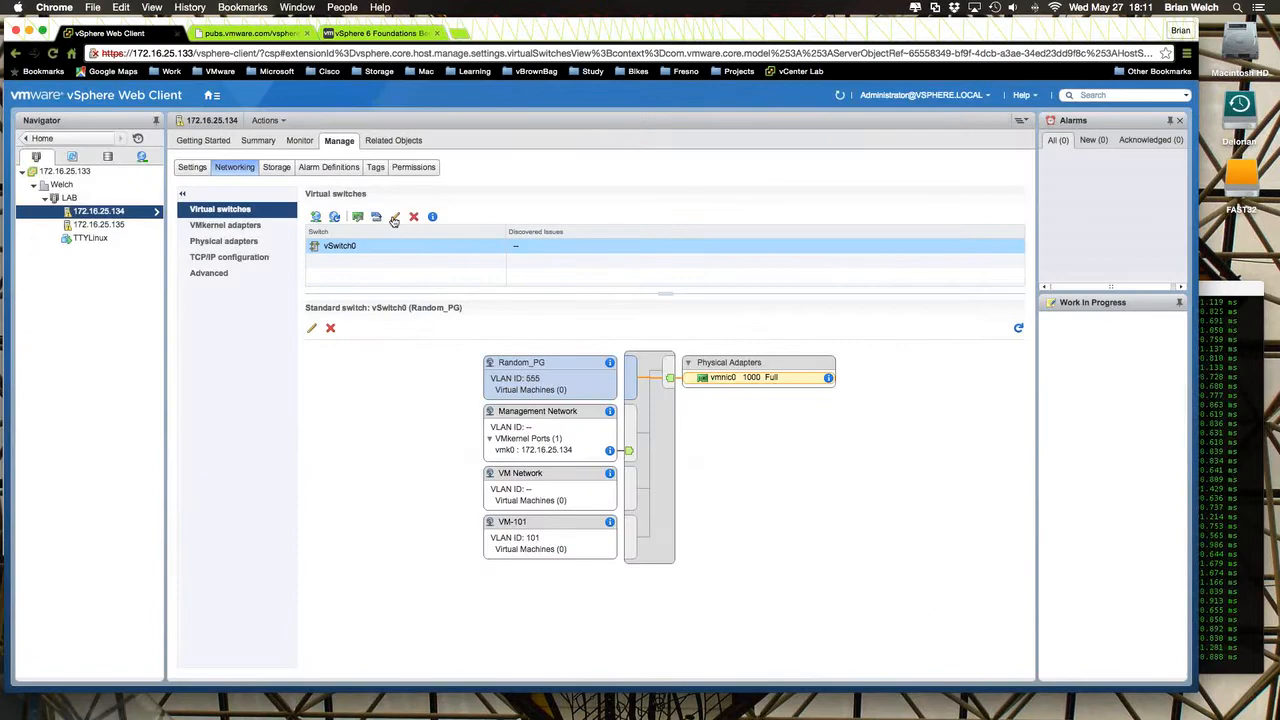
- Open the settings of vSwitch0 for editing and examine its general properties, including the MTU
click(395, 219)
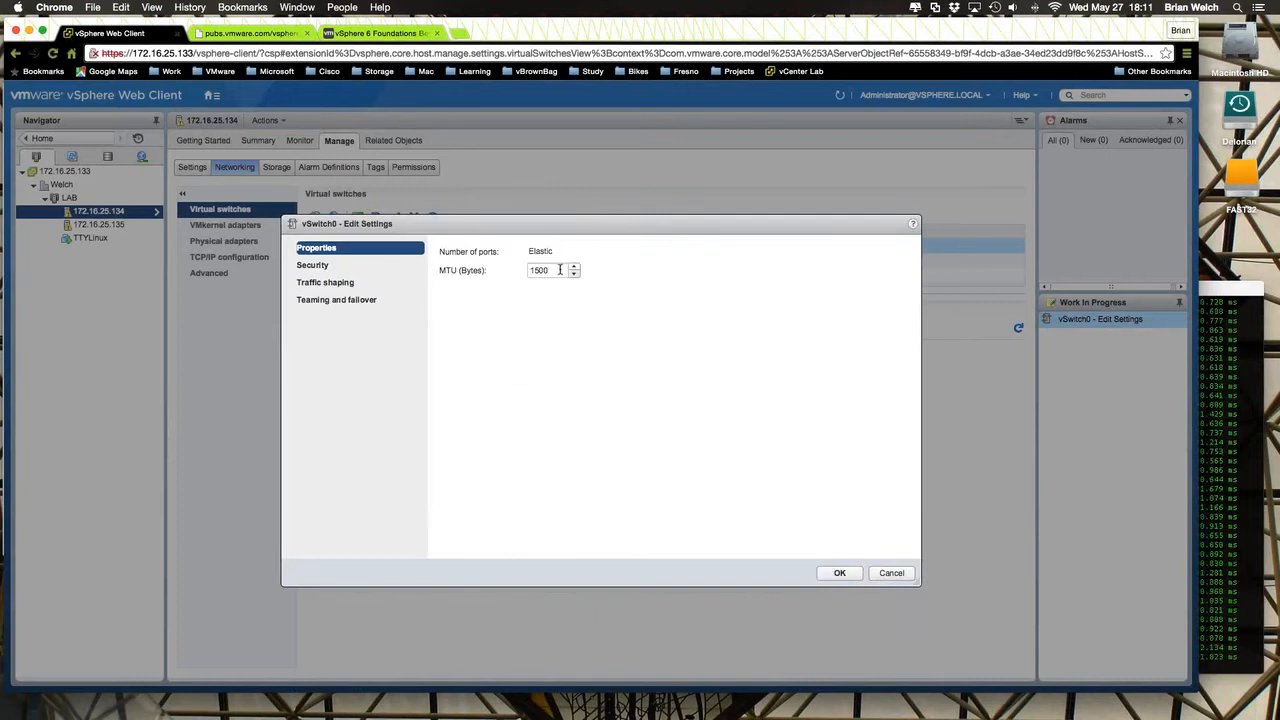
drag(562, 276, 508, 271)
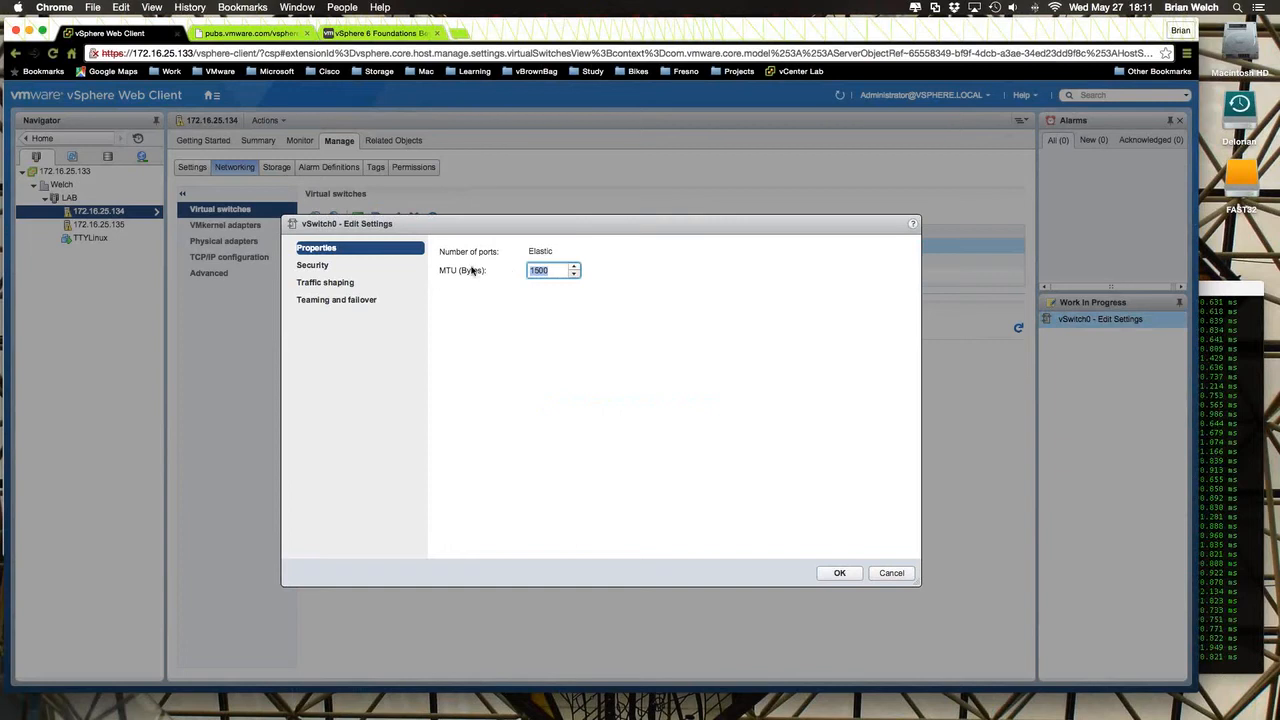
drag(466, 233, 491, 304)
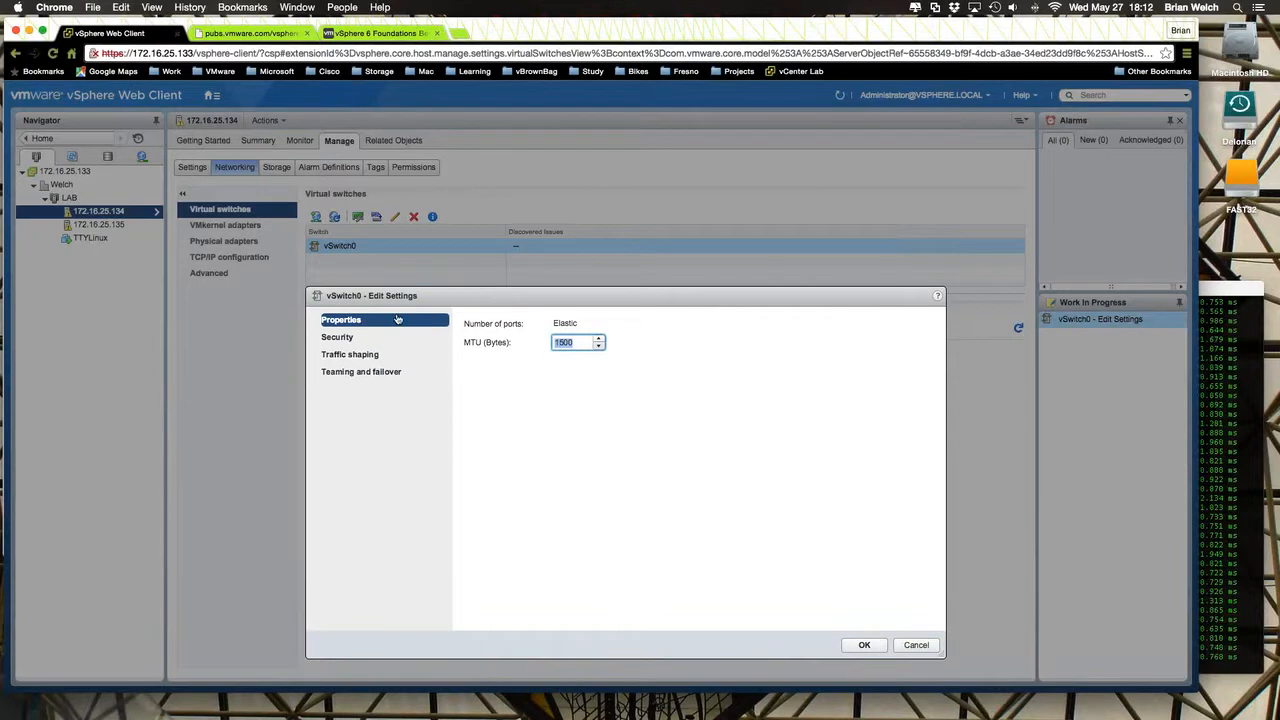
- Inspect vSwitch0's security policy, including the choices for MAC address changes, and leave the settings without changing anything
click(347, 342)
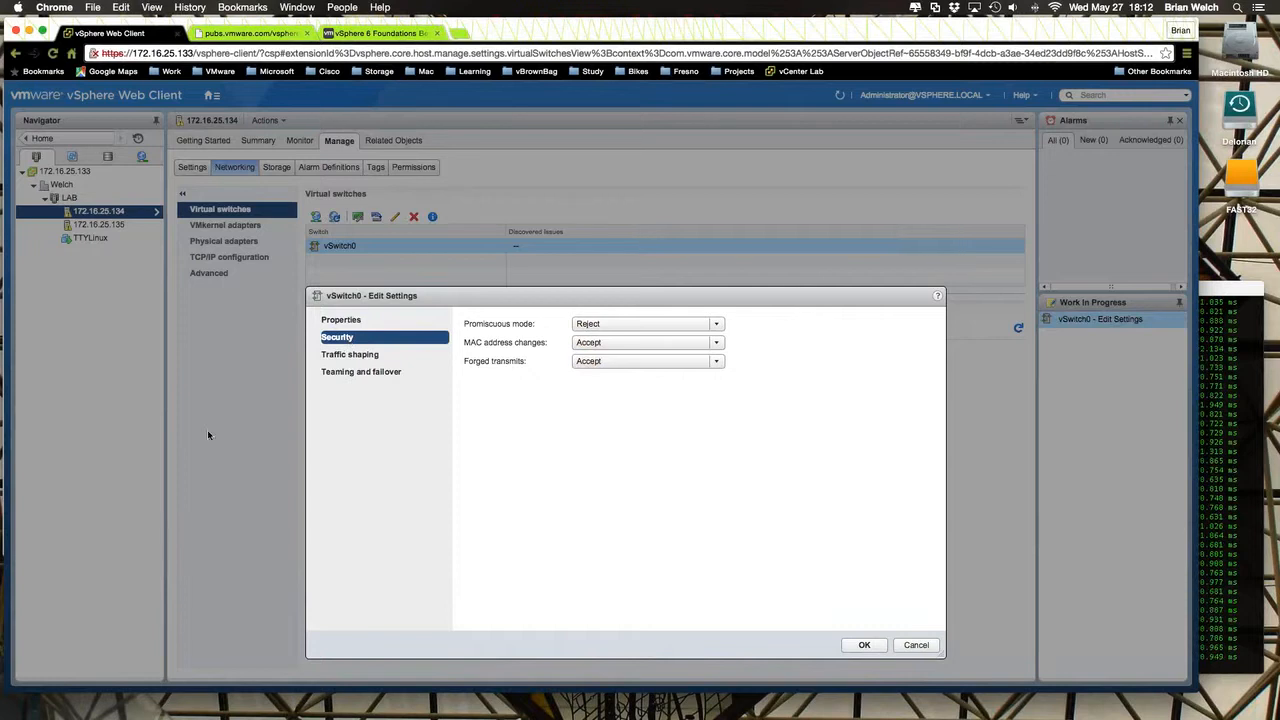
click(698, 346)
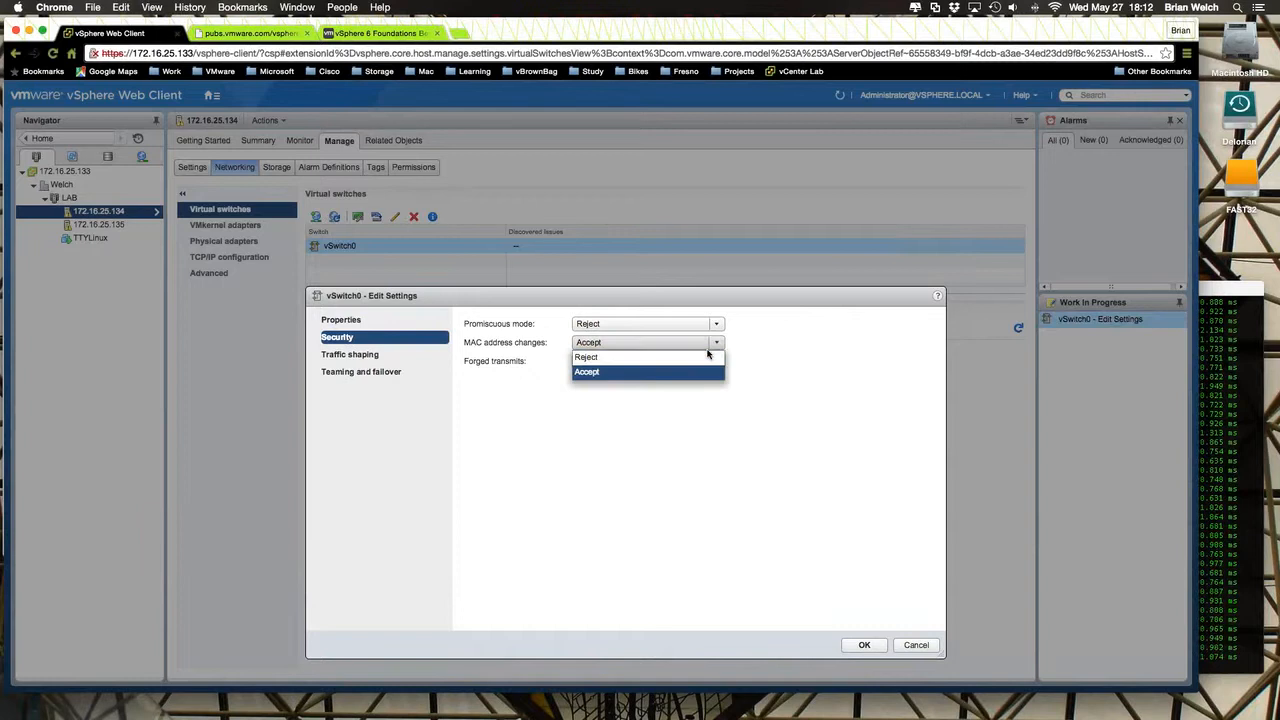
click(739, 346)
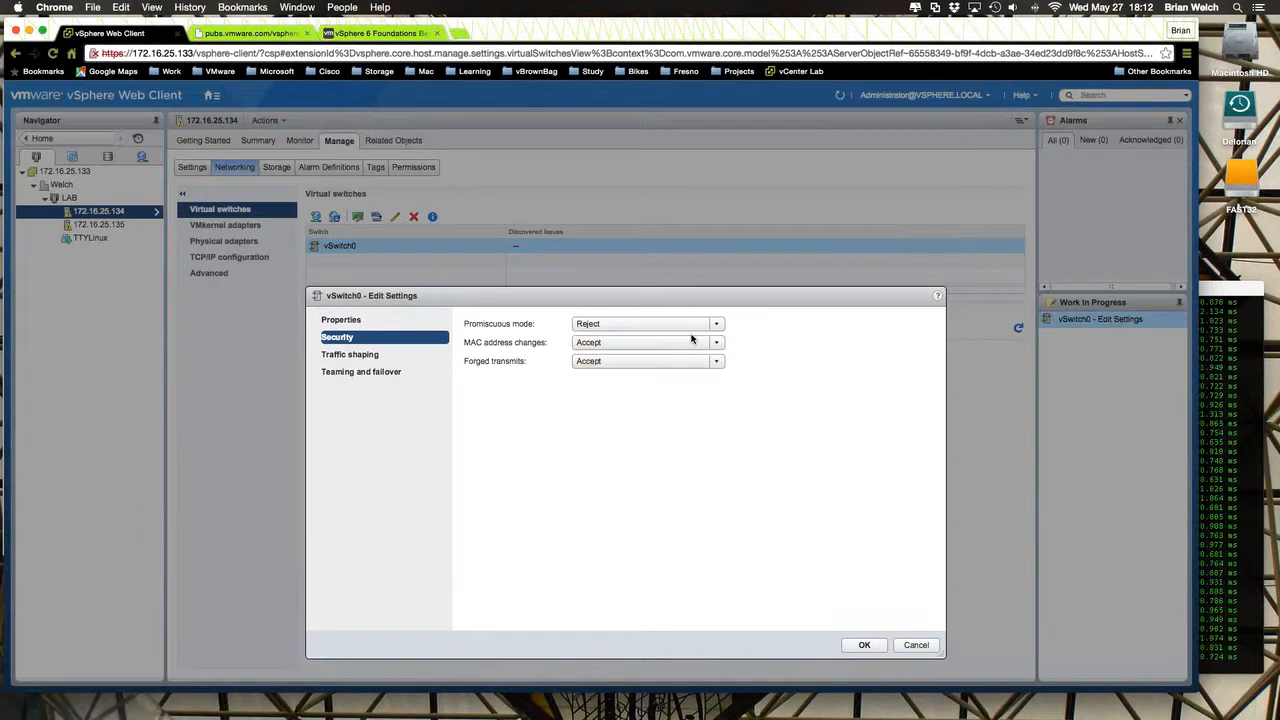
click(691, 342)
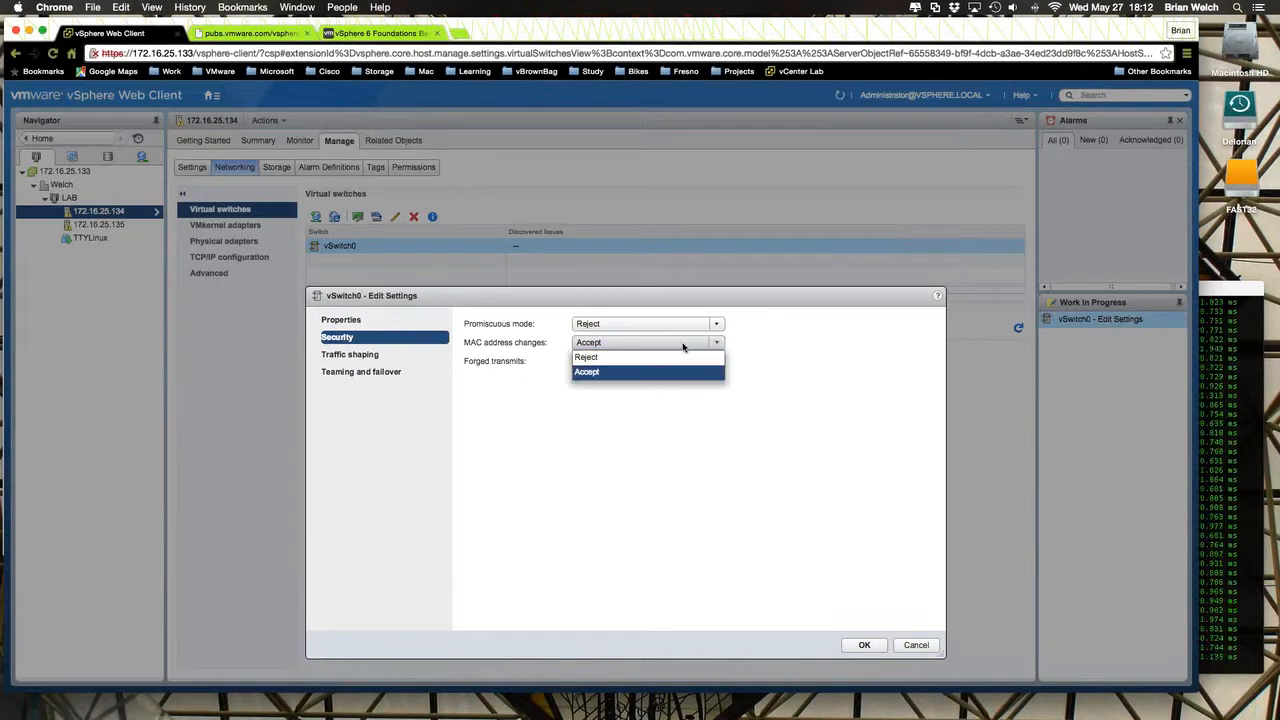
click(792, 328)
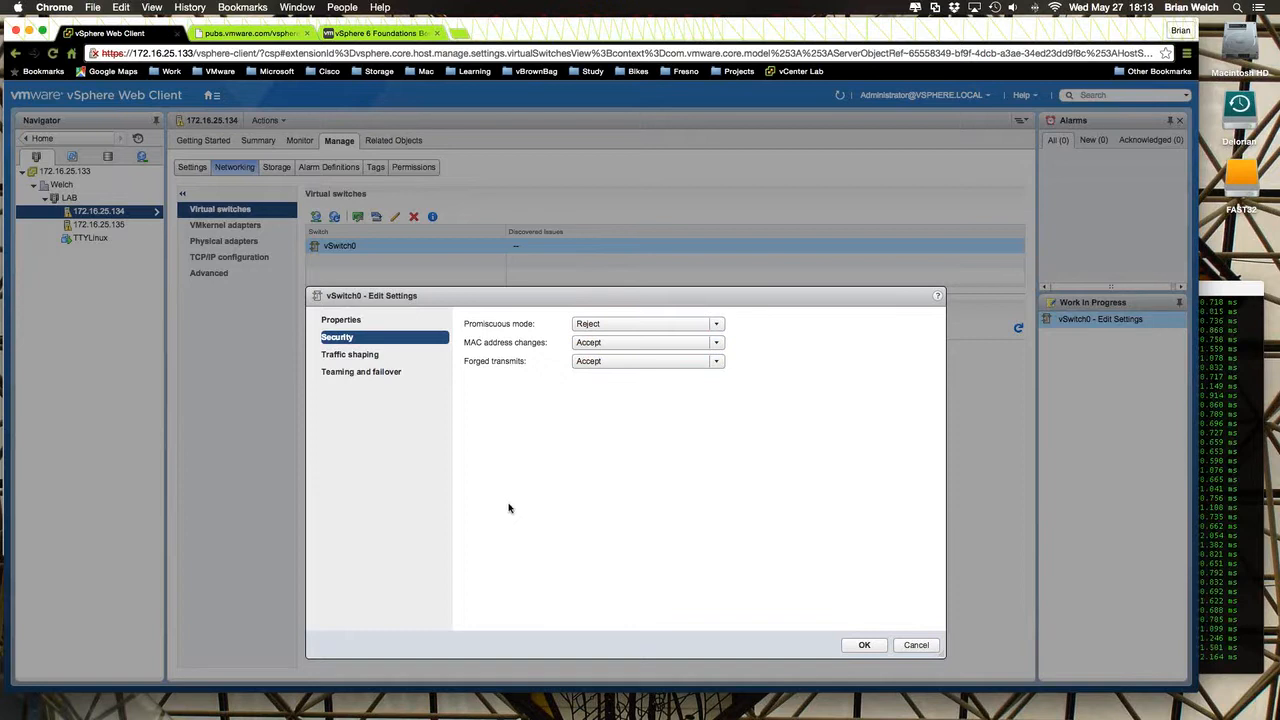
click(876, 645)
click(917, 646)
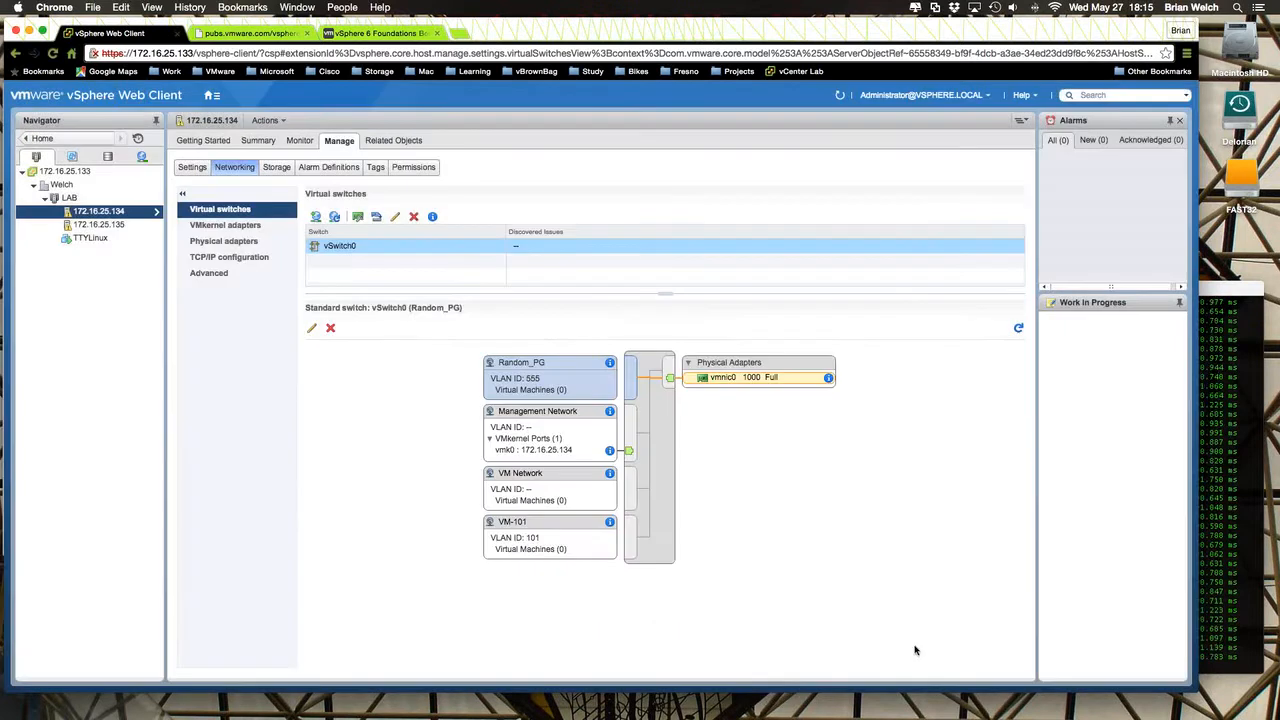
- Switch to the TextEdit document Untitled 2.rtf and check the list of vSS and vDS demo items
mouse_move(740, 712)
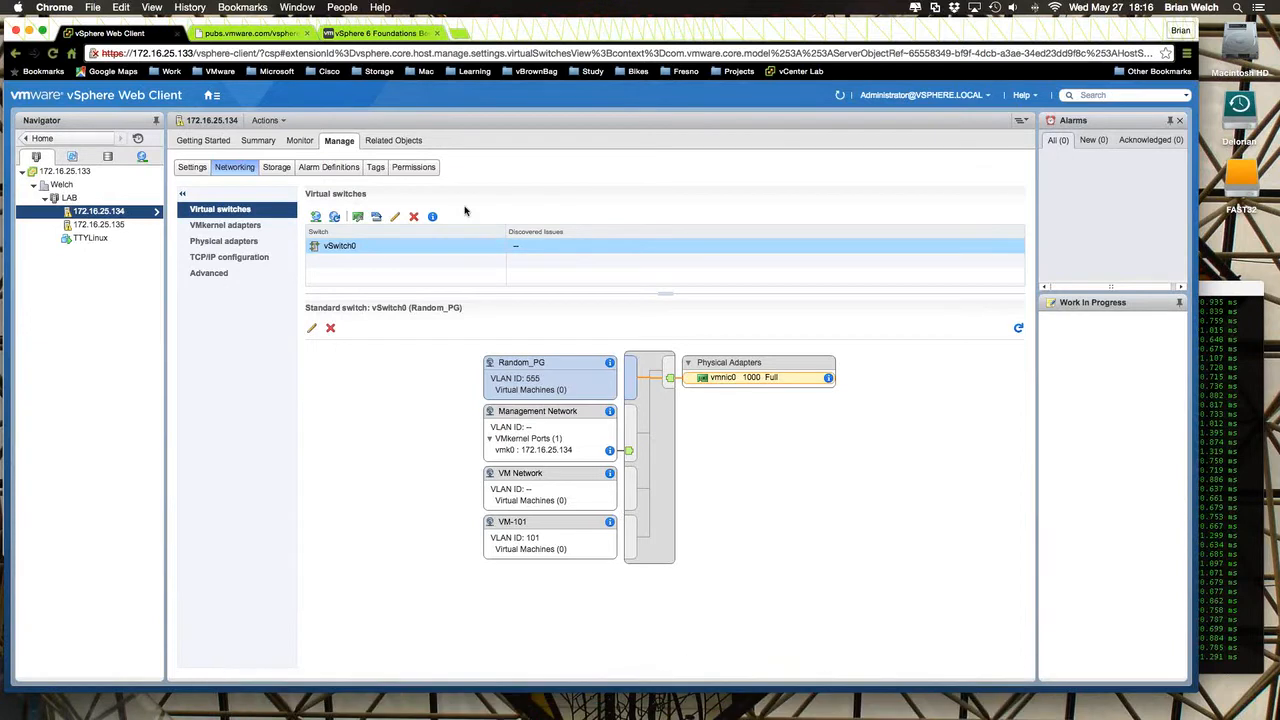
key(ctrl+Up)
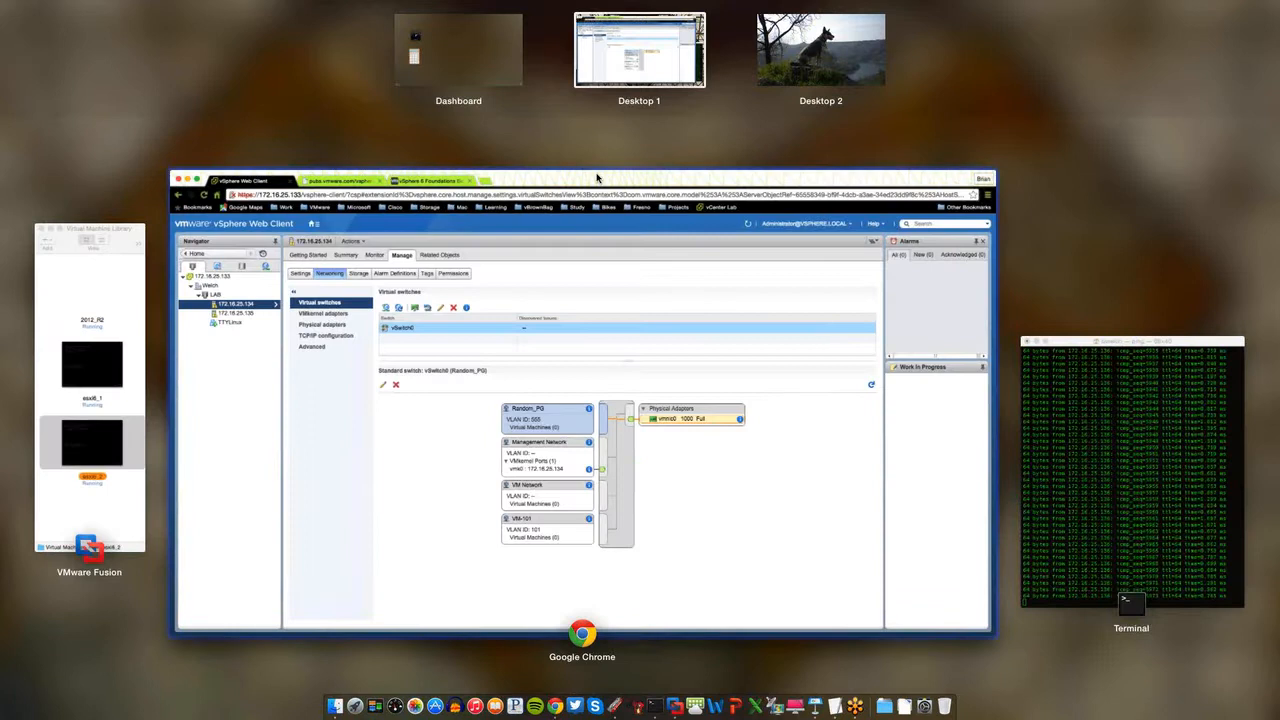
click(597, 177)
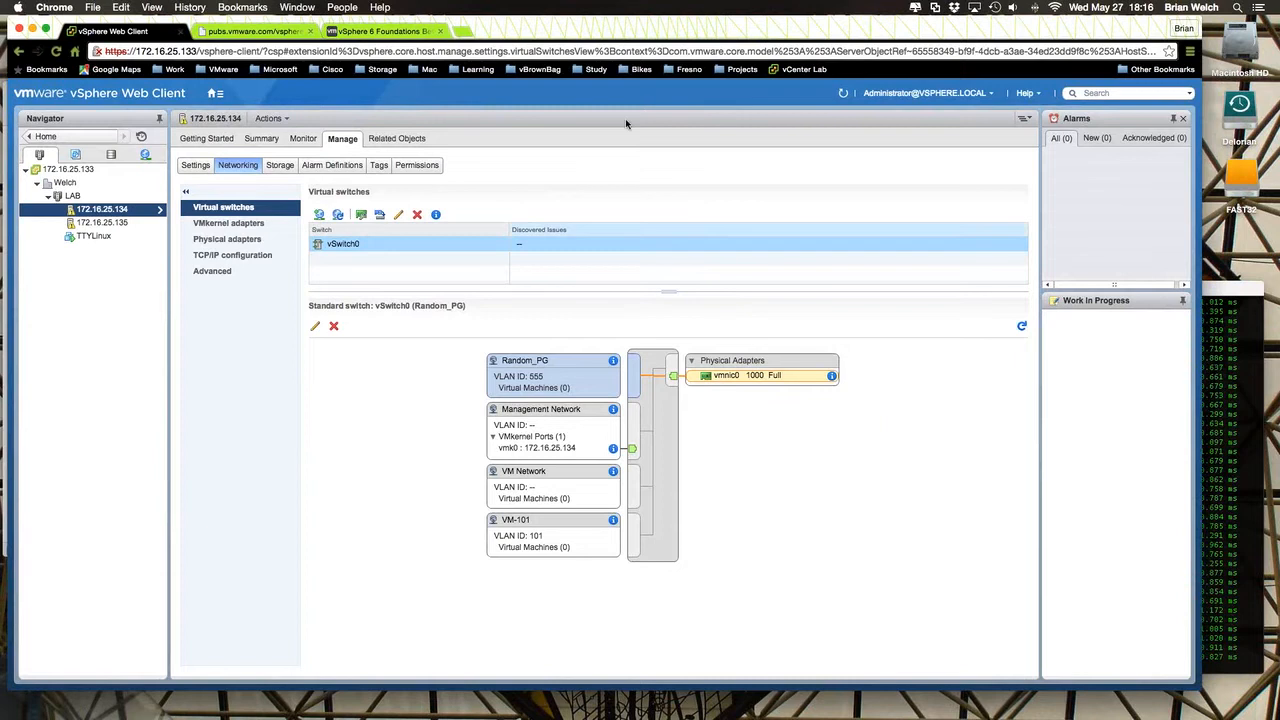
mouse_move(630, 706)
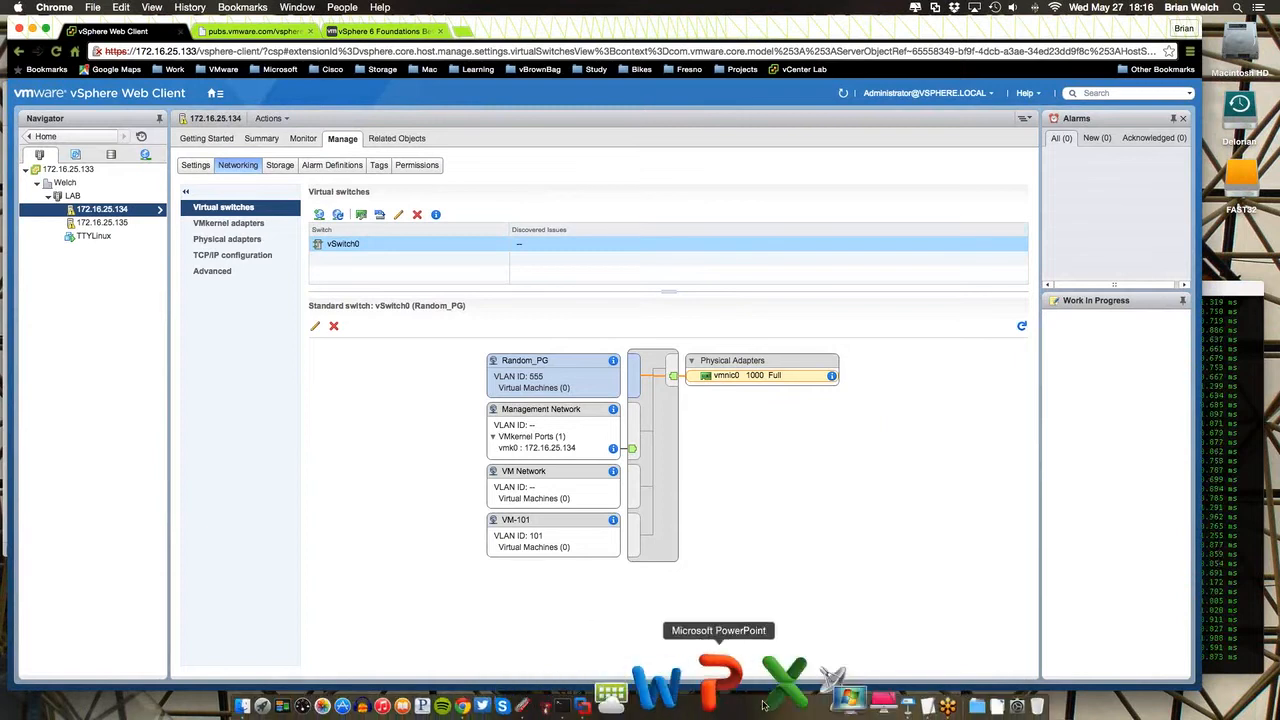
click(836, 686)
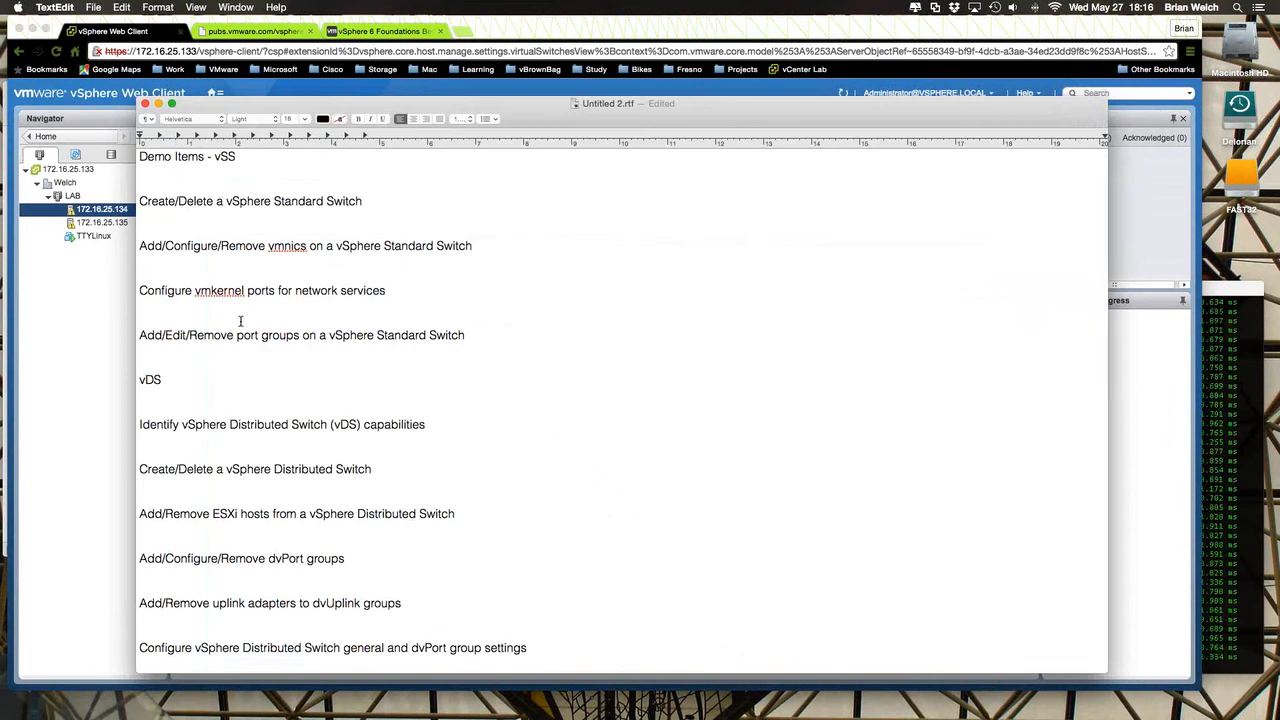
- Switch back to the vSphere Web Client, check the networks available to TTYLinux's network adapter 1, and cancel without changes
click(158, 104)
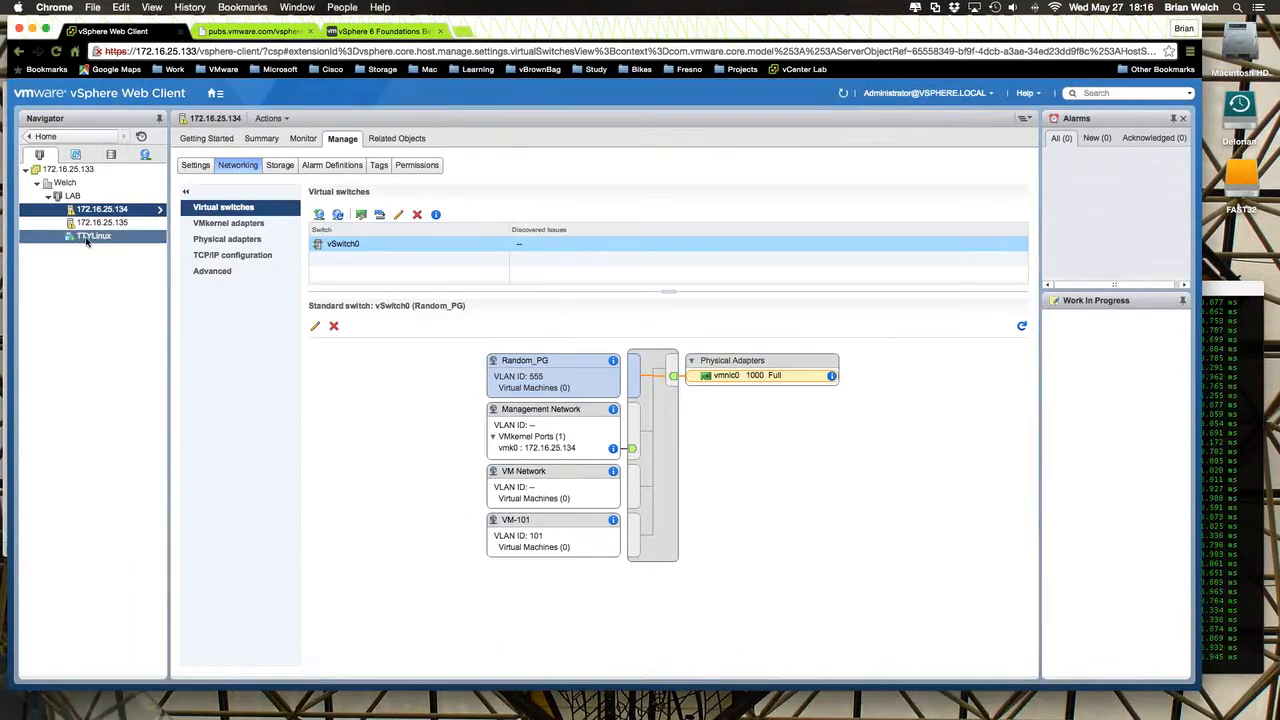
right_click(87, 241)
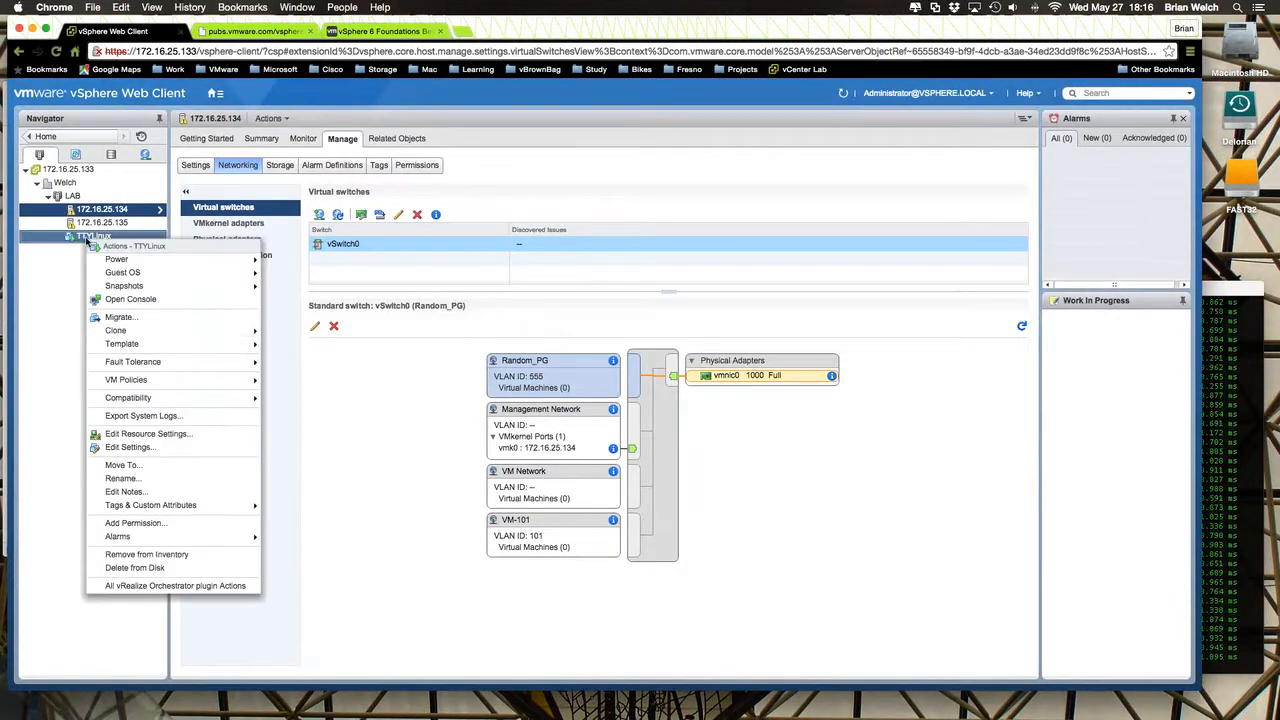
click(129, 448)
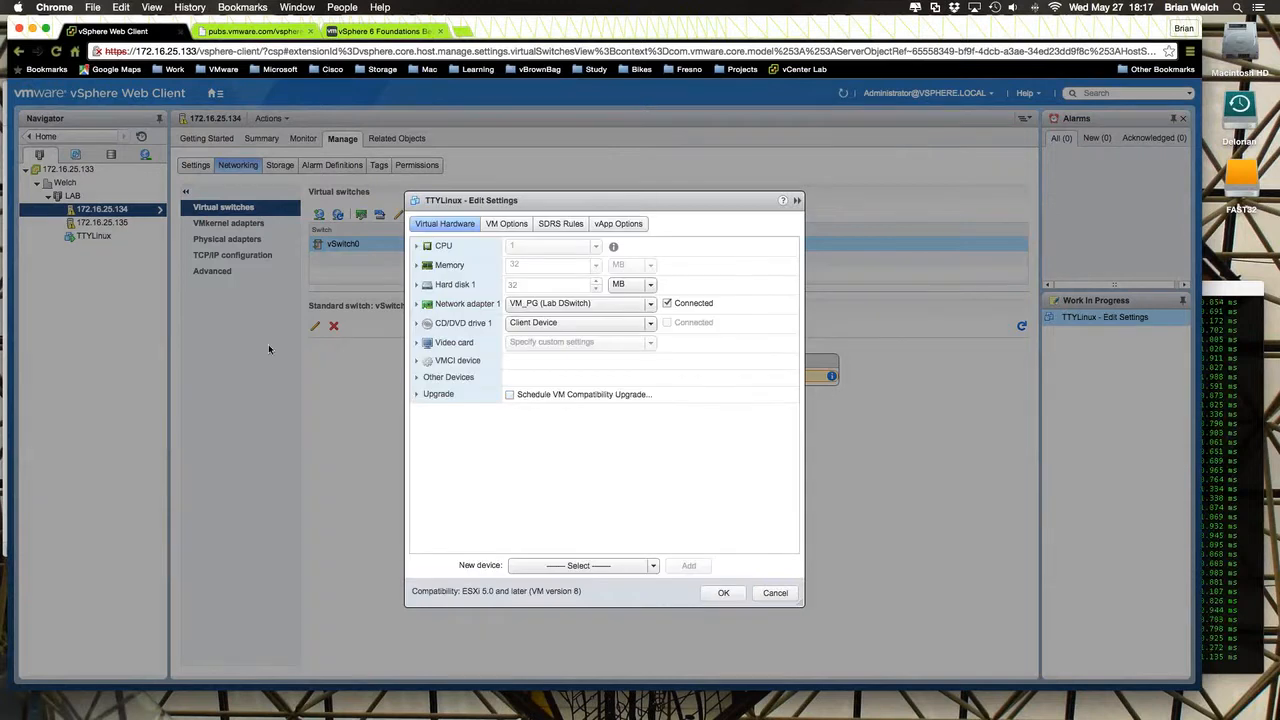
click(651, 304)
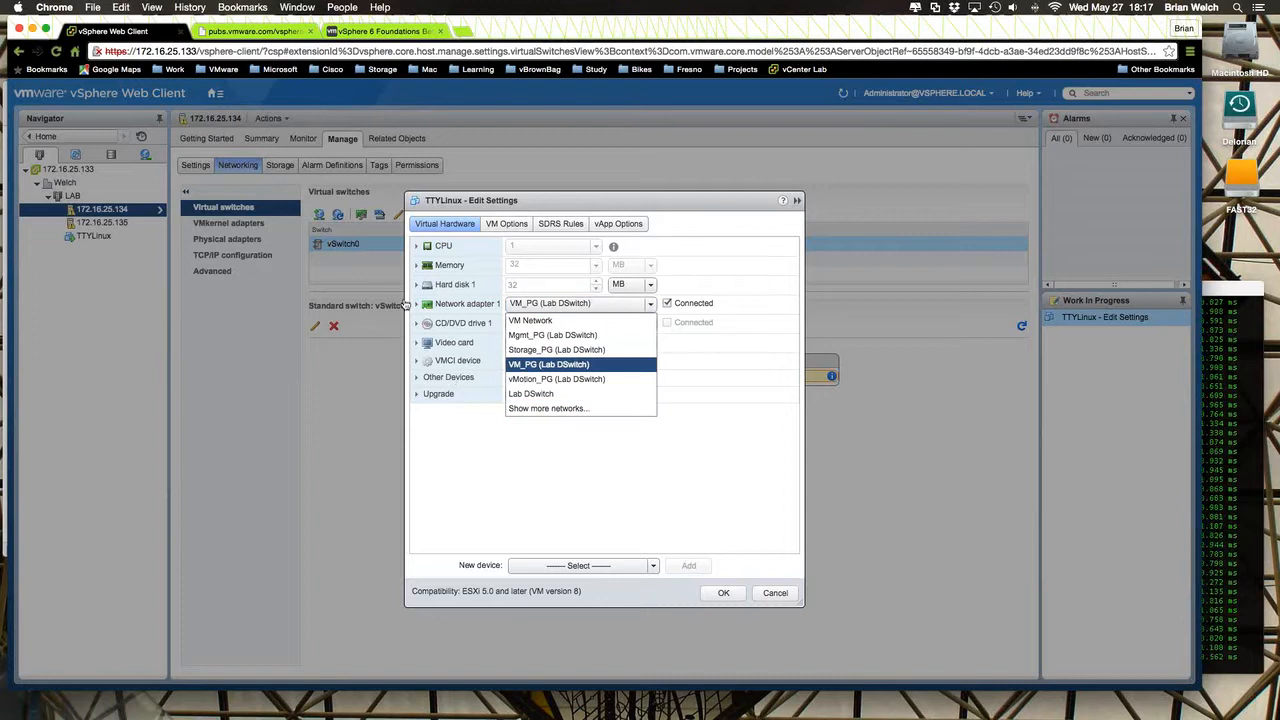
click(777, 593)
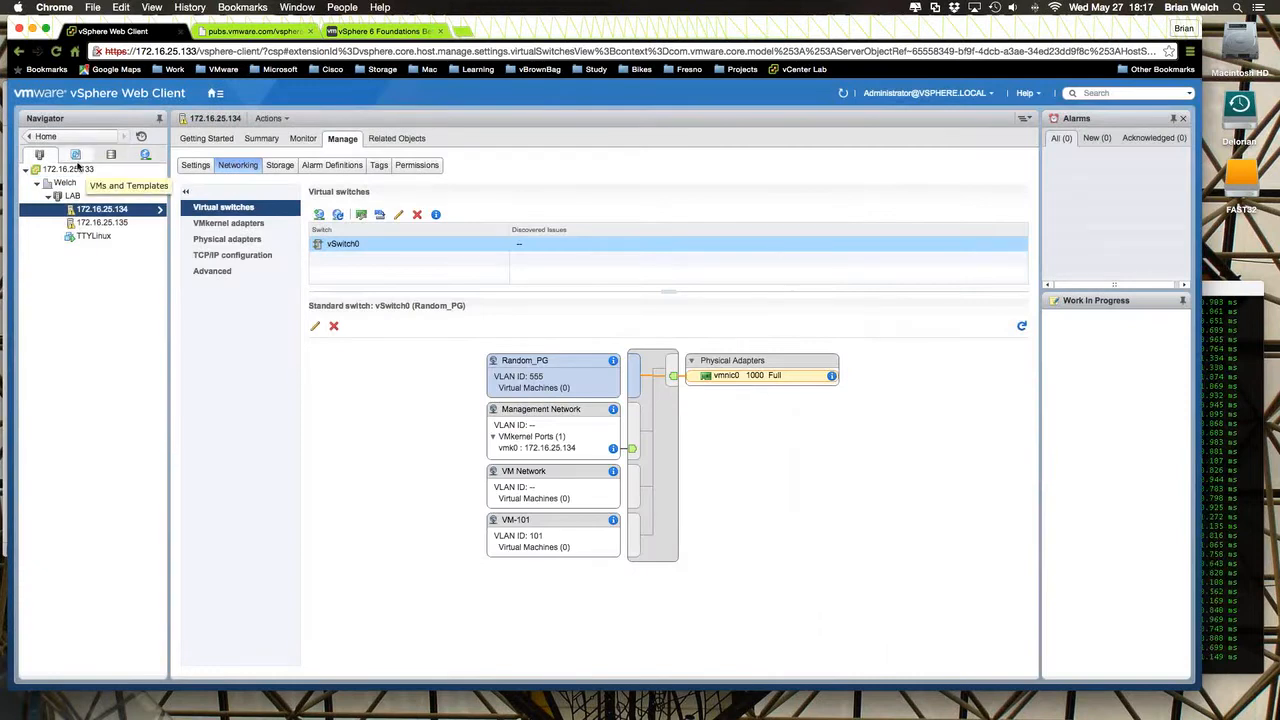
- Open Lab DSwitch in the networking inventory and examine its system traffic resource allocation, including Fault Tolerance (FT) traffic
click(145, 155)
click(87, 235)
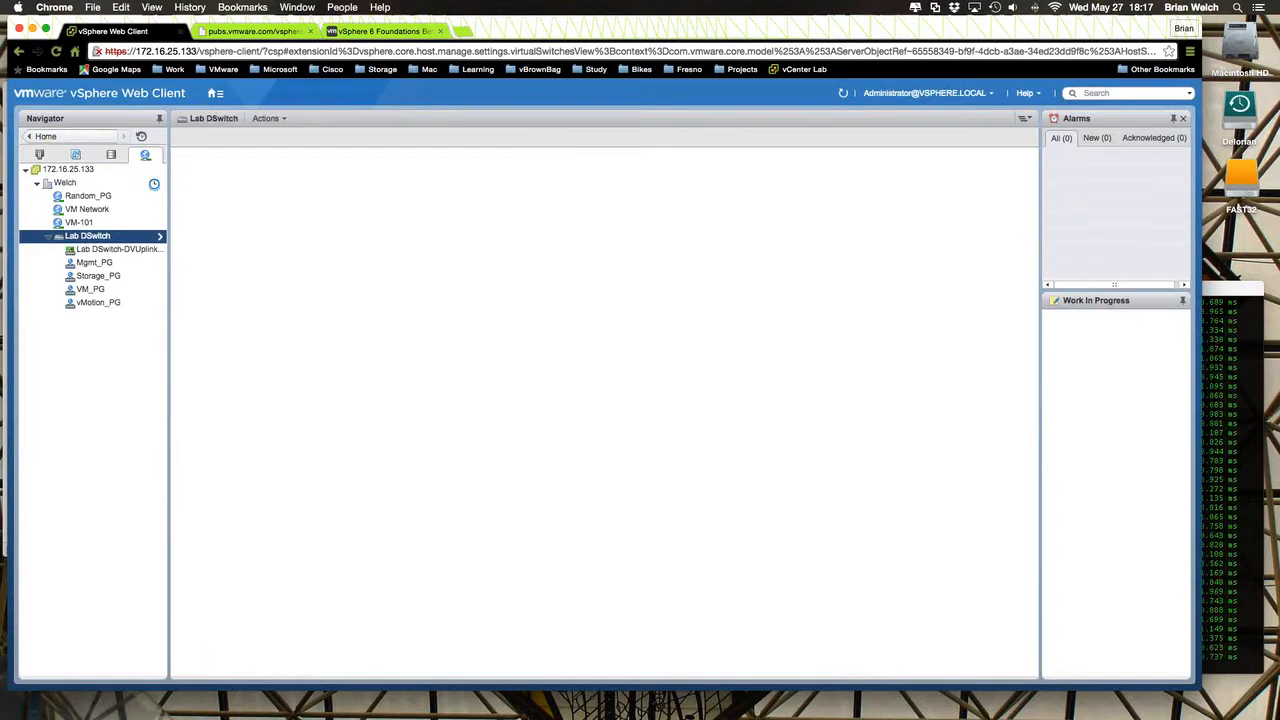
click(266, 209)
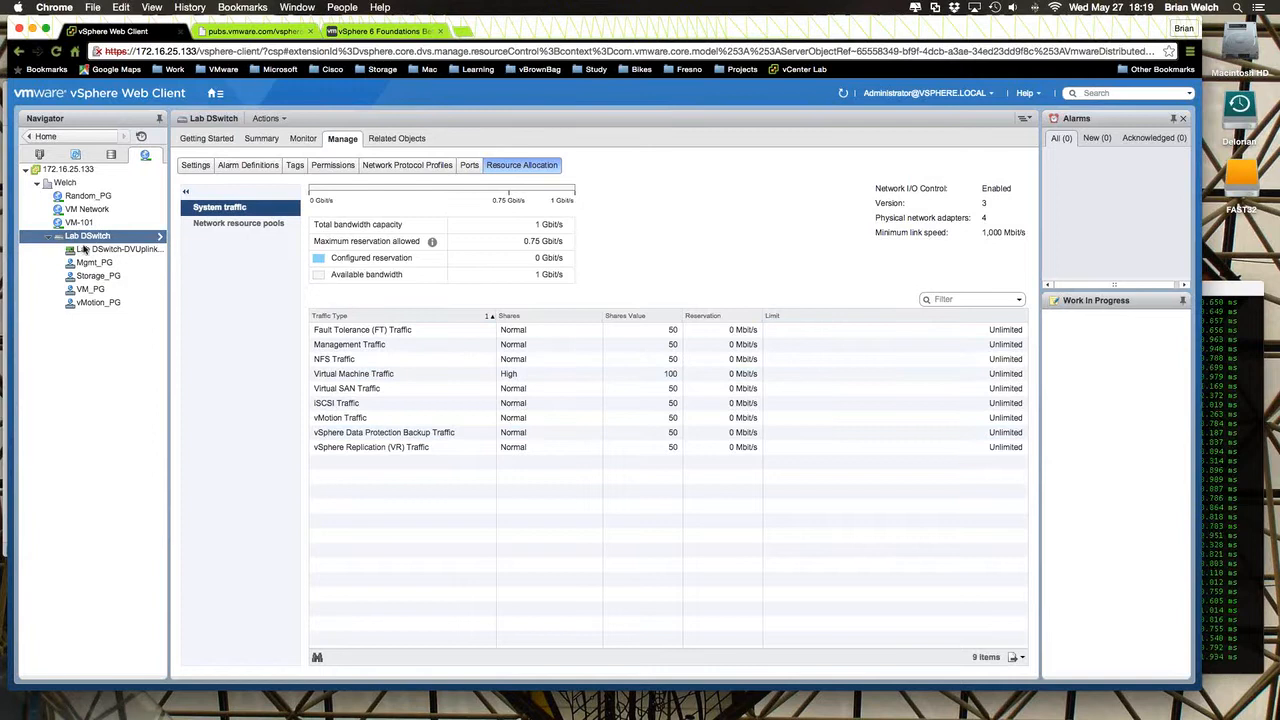
click(351, 332)
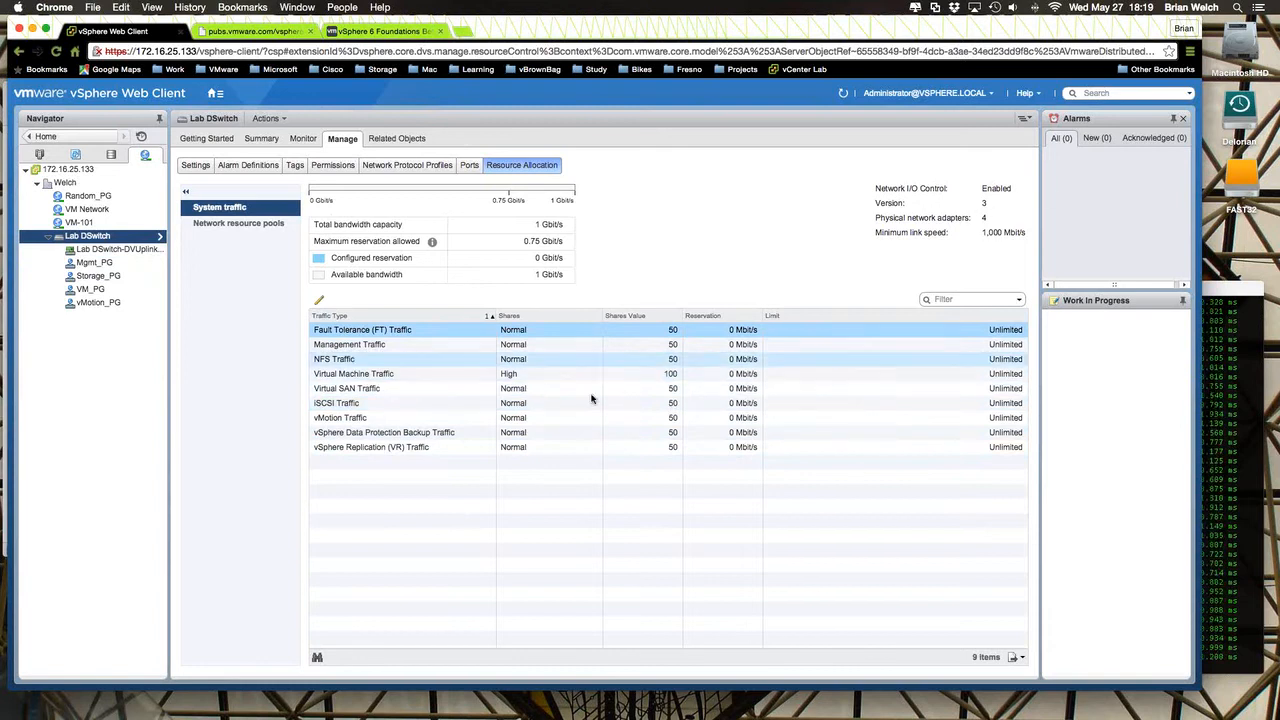
- View the properties in Lab DSwitch's settings and check the Network I/O Control entry
click(186, 166)
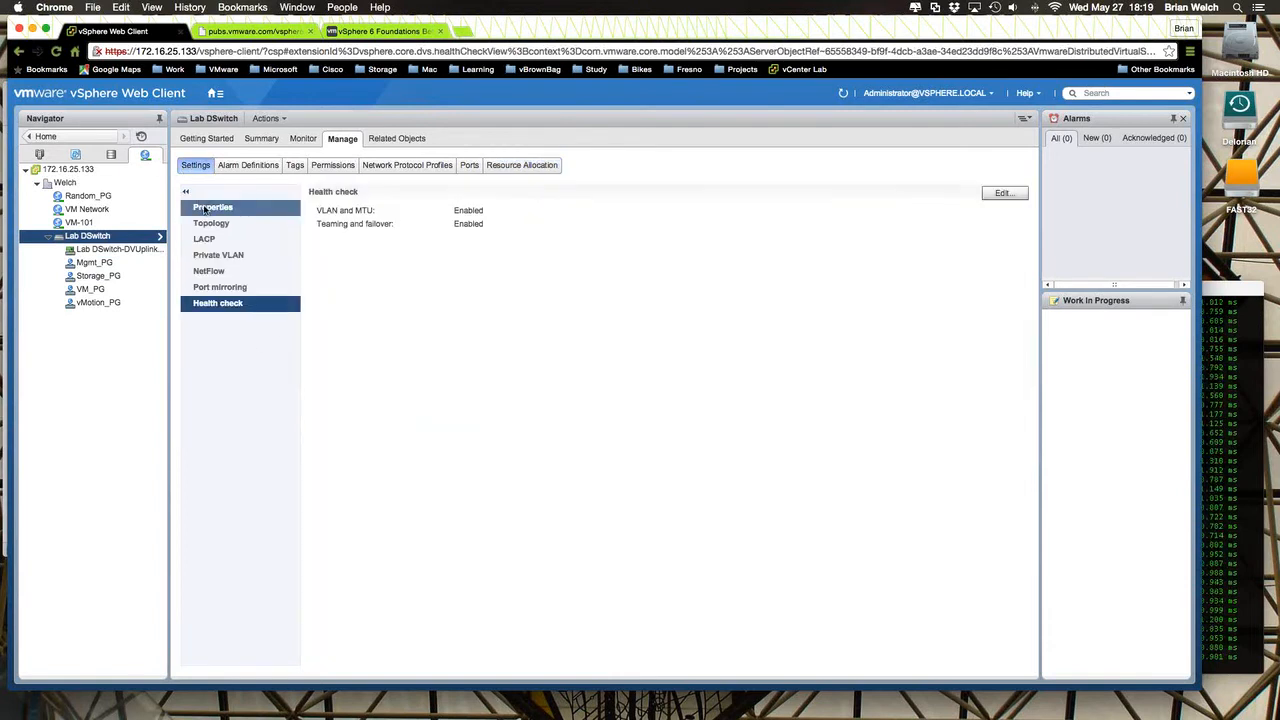
click(204, 208)
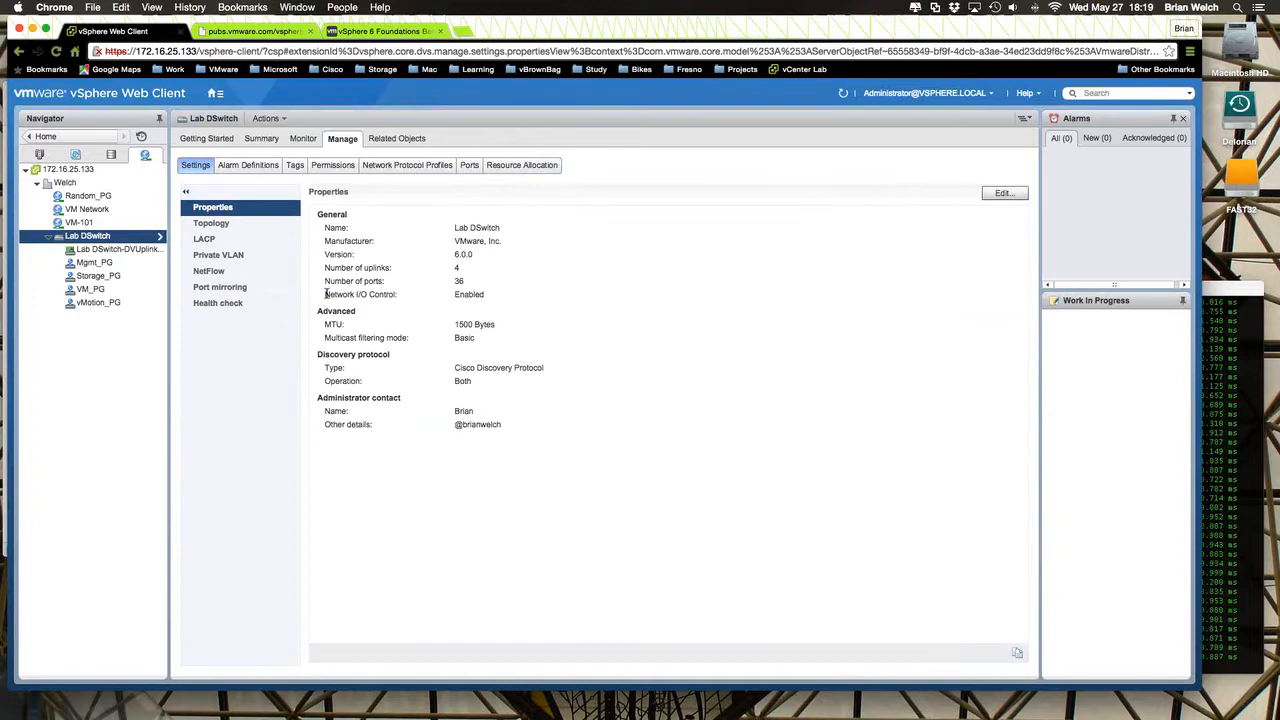
drag(323, 294, 432, 297)
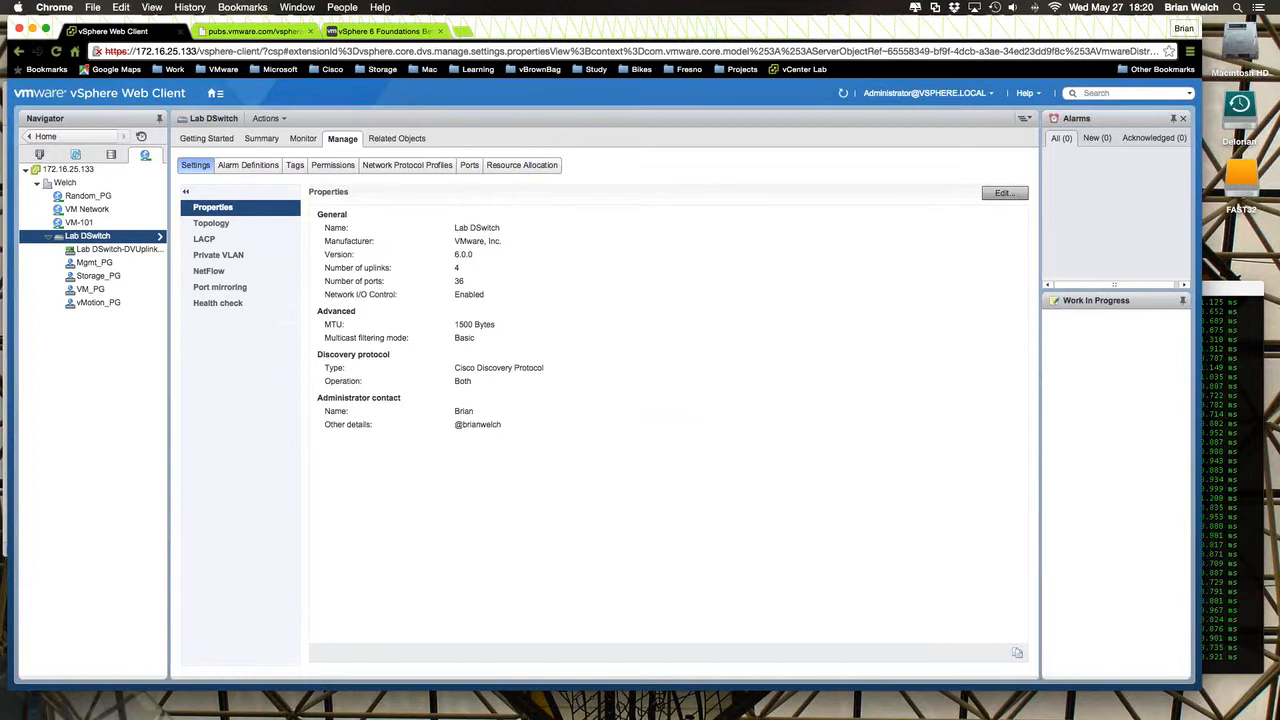
- Open Lab DSwitch's properties for editing and inspect the general settings, including the name and the Network I/O Control choices
click(1012, 196)
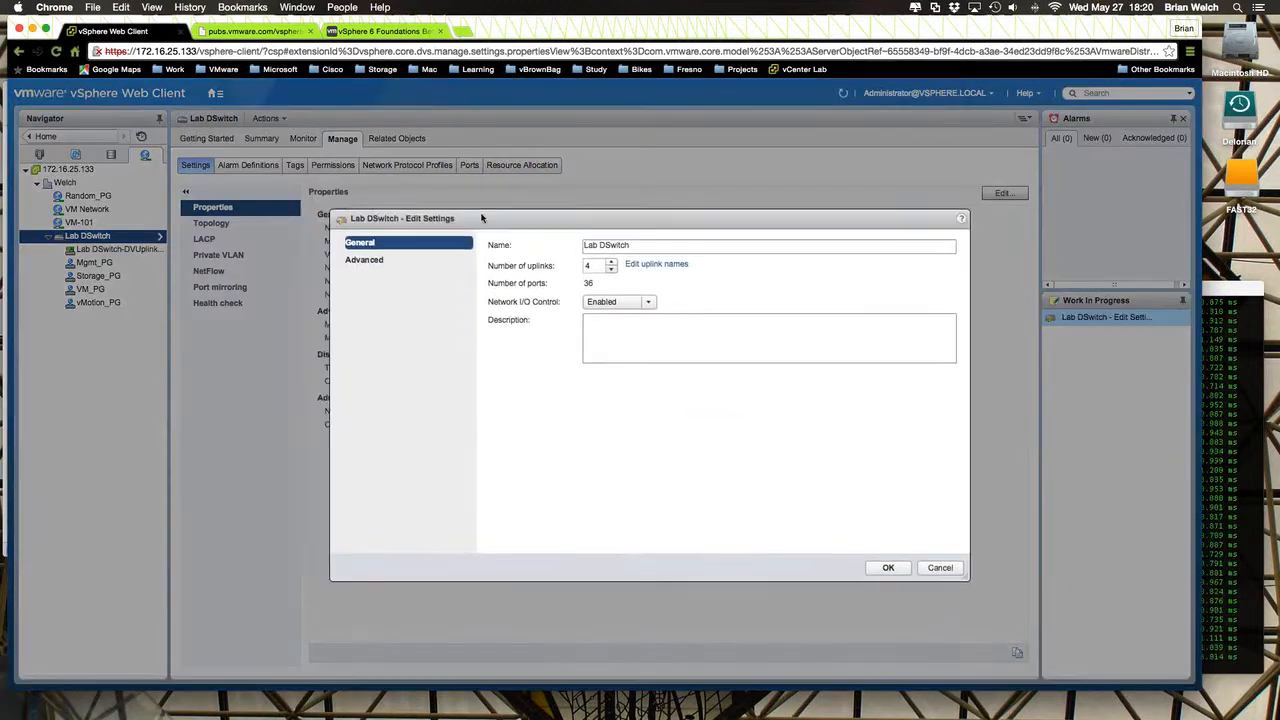
drag(634, 247, 483, 246)
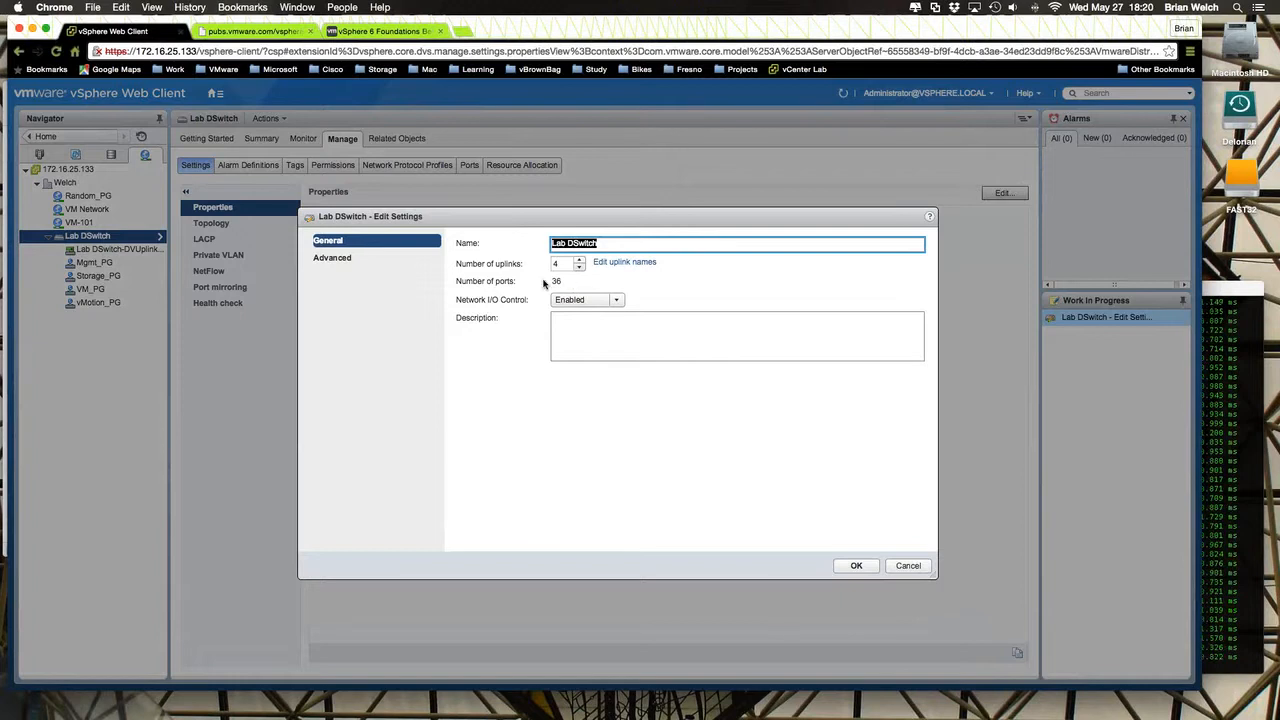
click(610, 302)
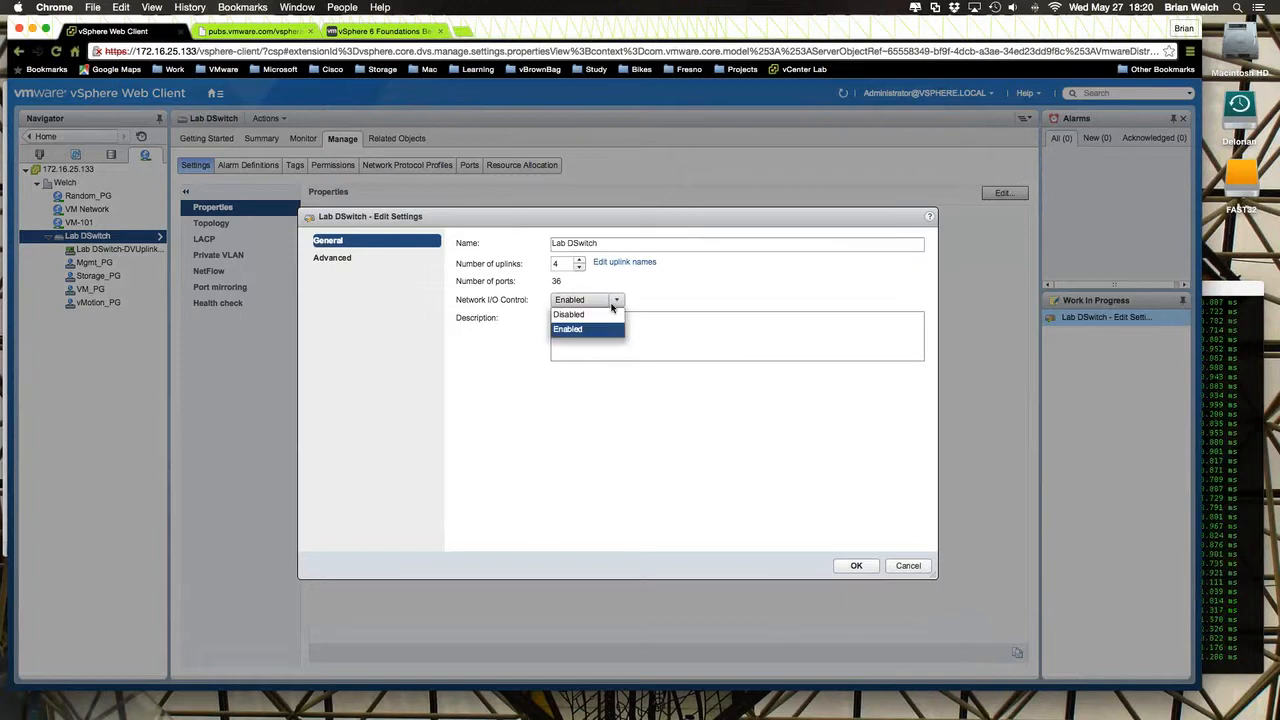
click(692, 278)
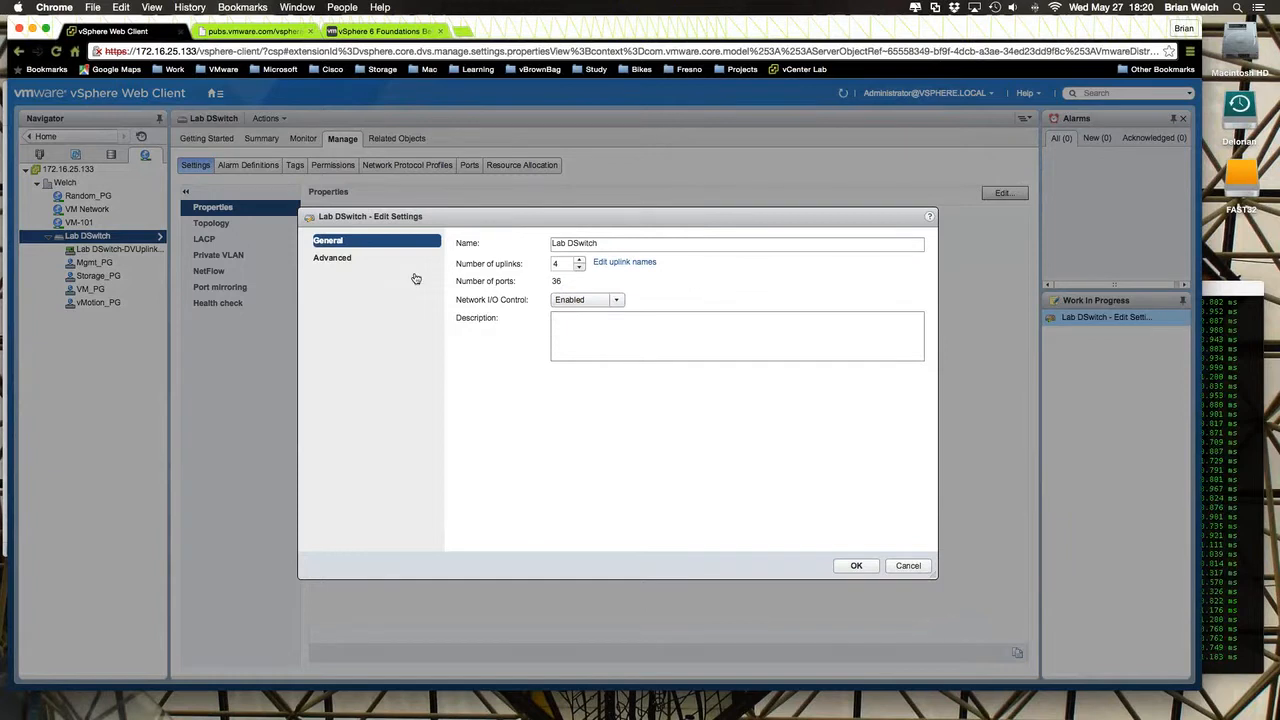
- Examine Lab DSwitch's advanced MTU setting, multicast filtering modes and discovery protocol types, and cancel without saving anything
click(336, 260)
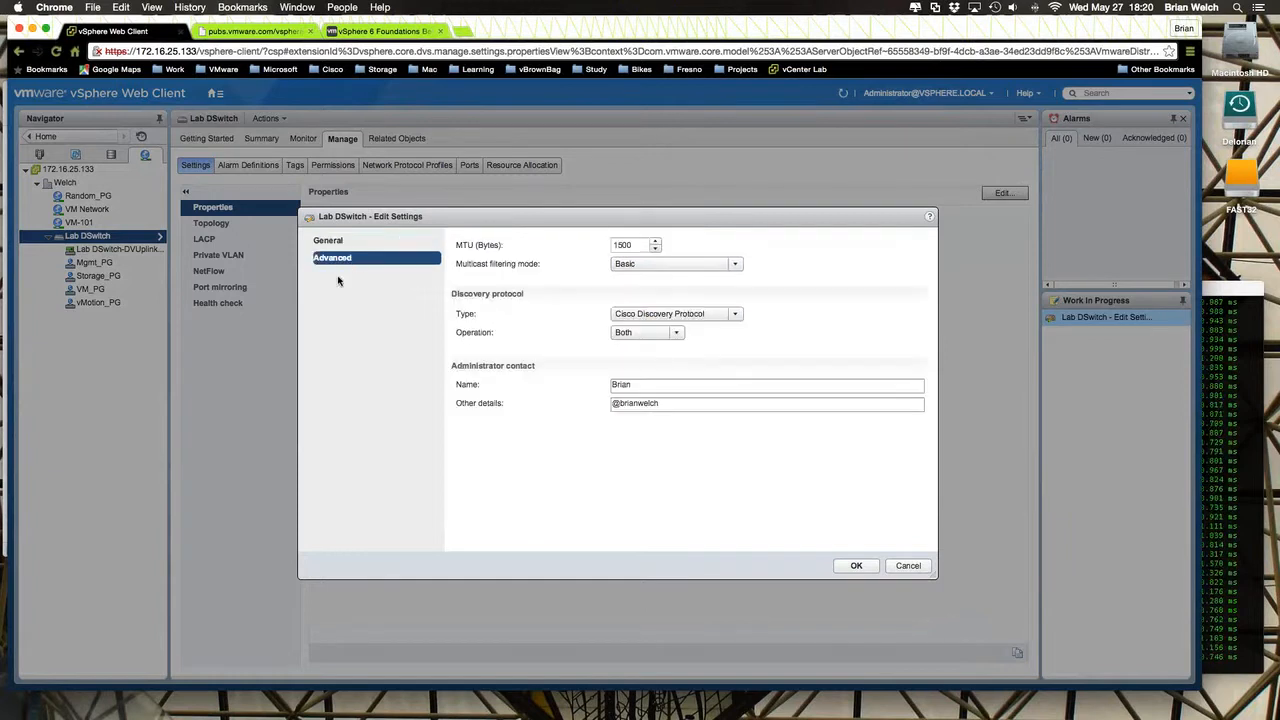
double_click(638, 245)
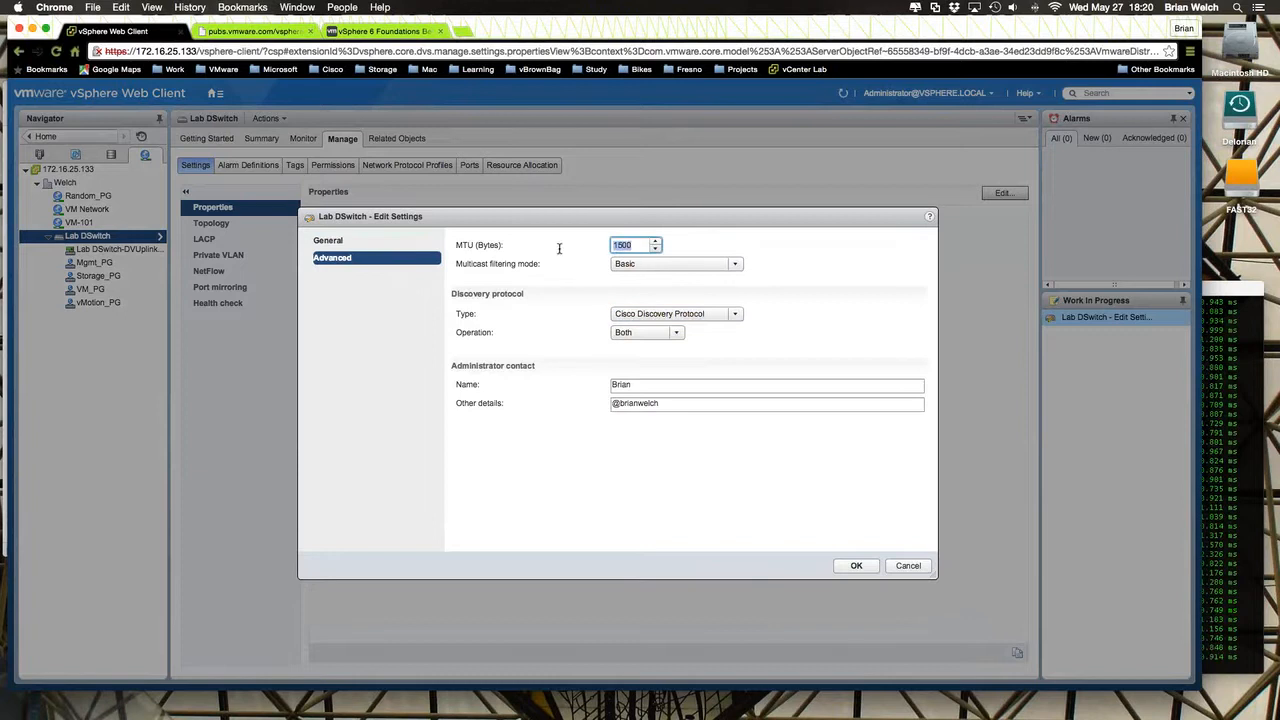
click(738, 266)
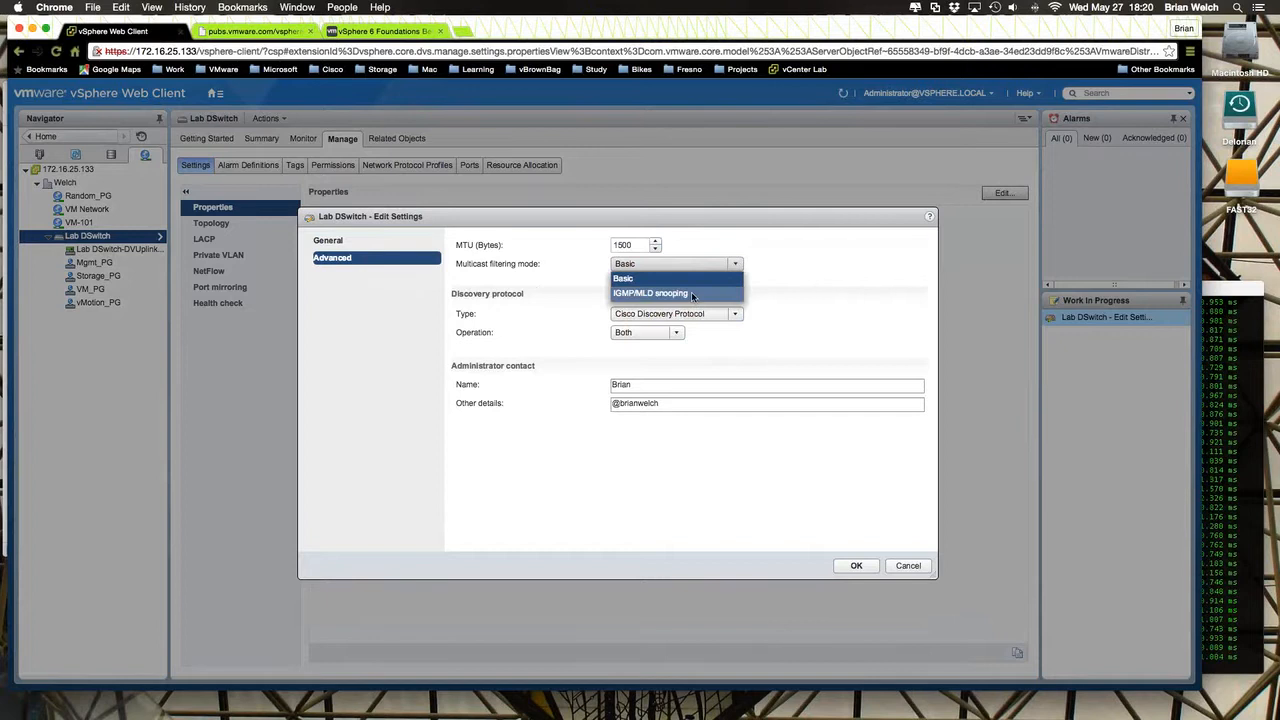
click(834, 338)
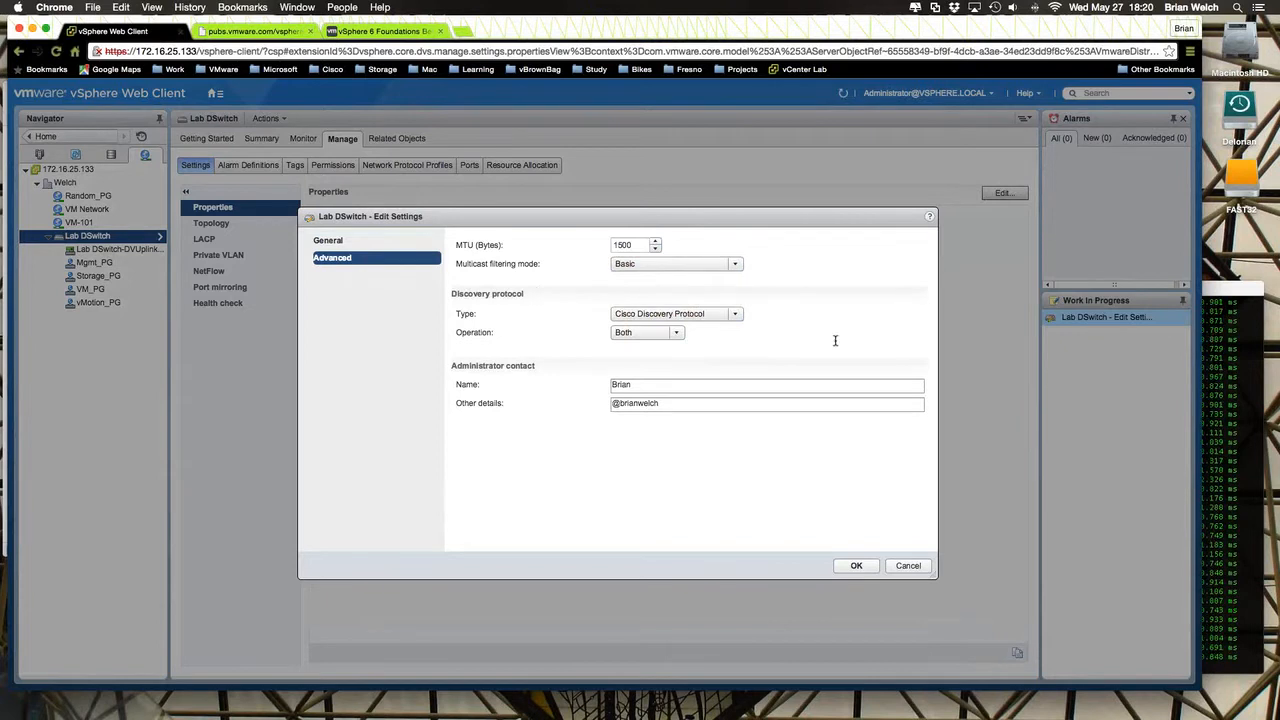
click(735, 316)
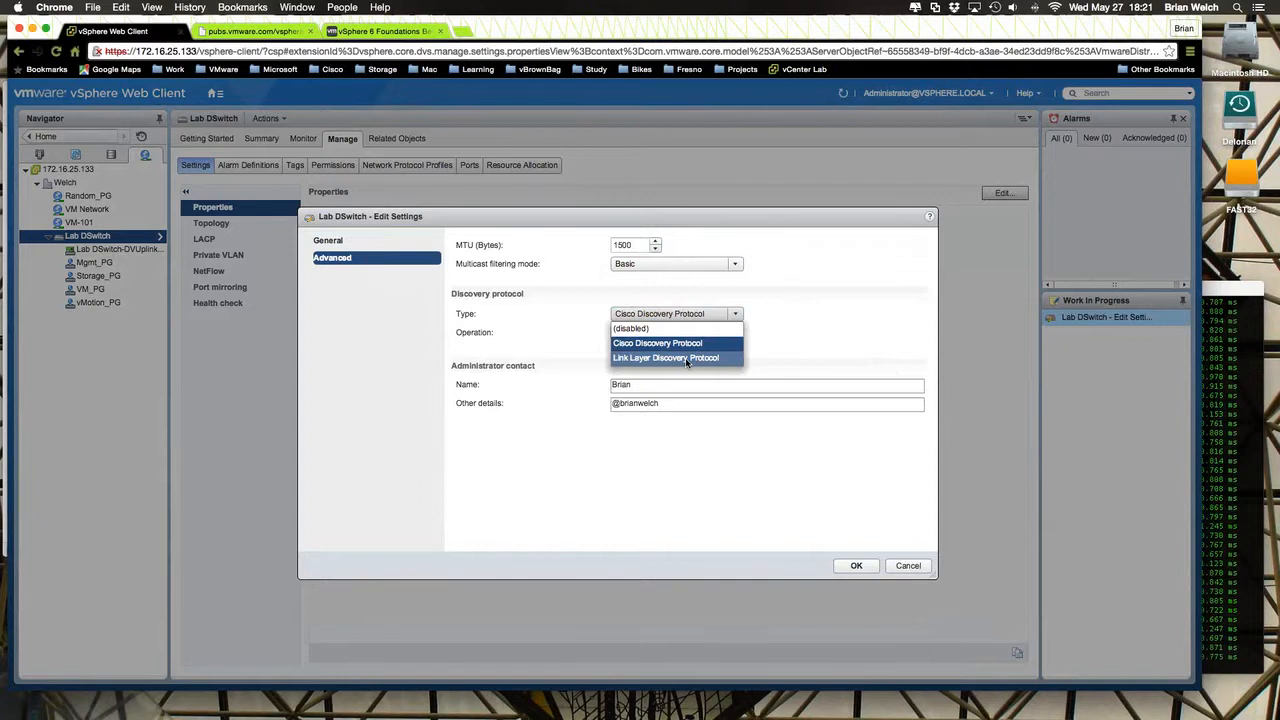
click(820, 320)
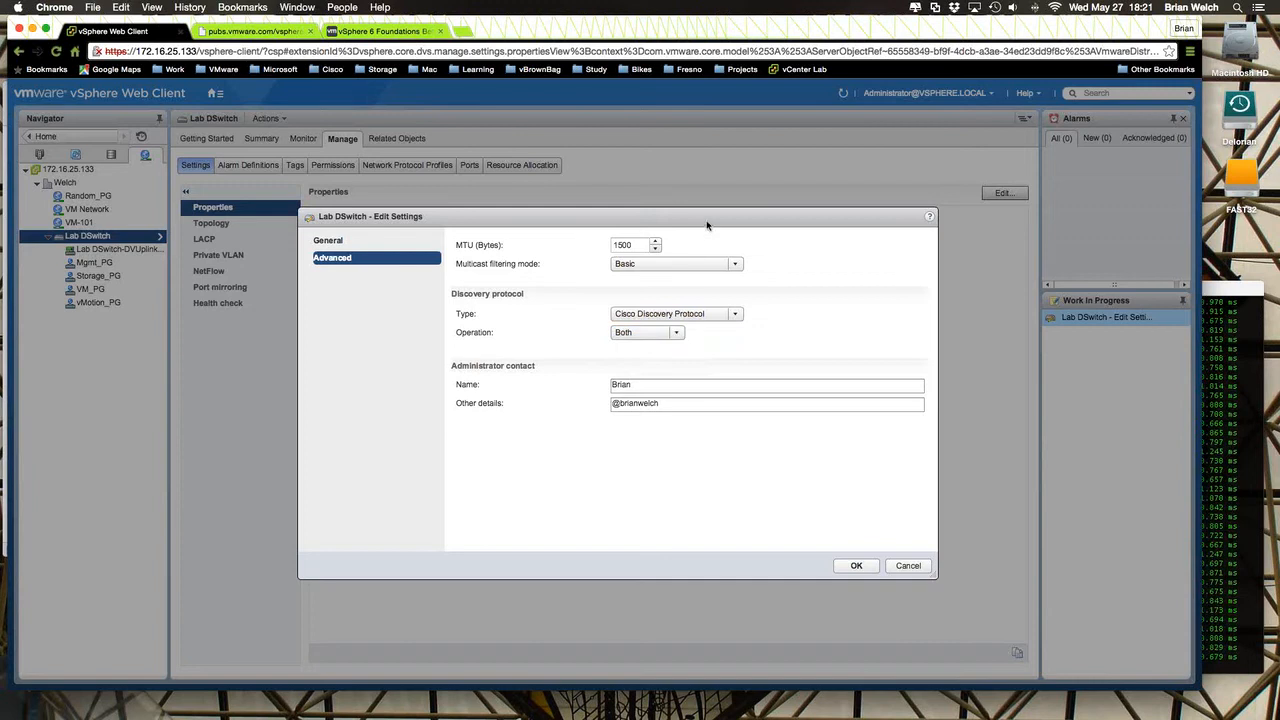
drag(698, 221, 584, 193)
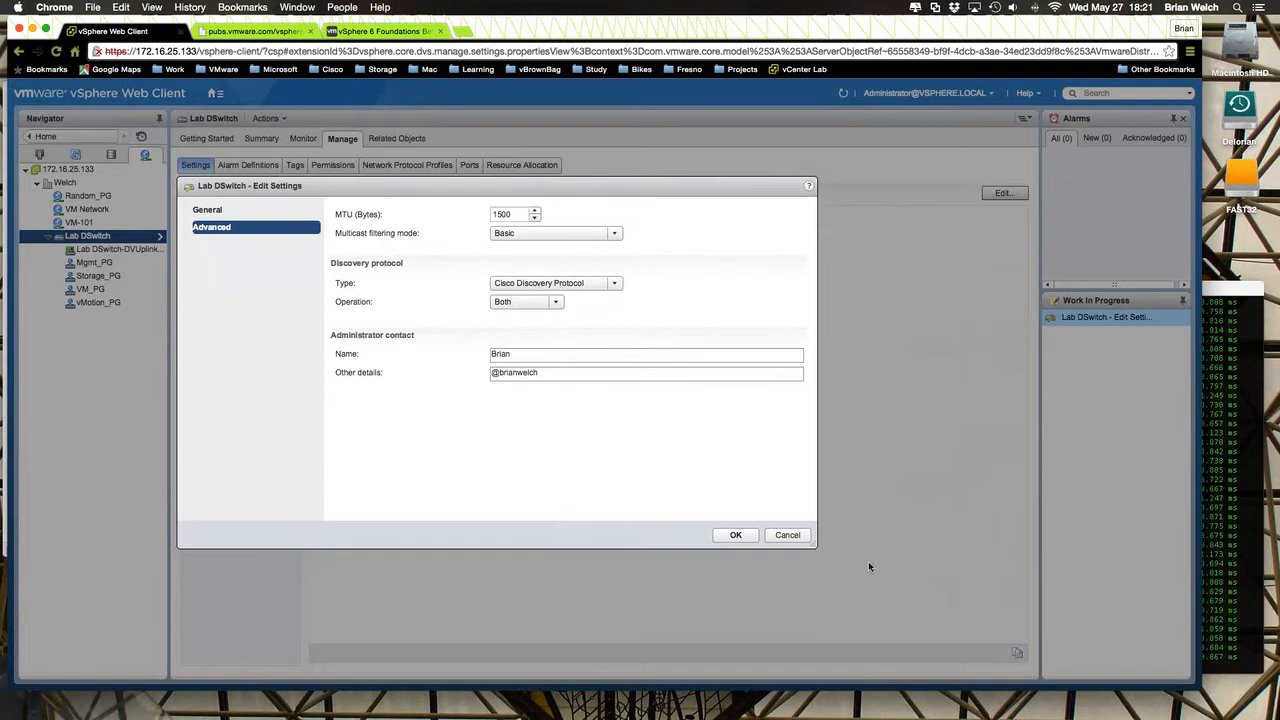
click(787, 535)
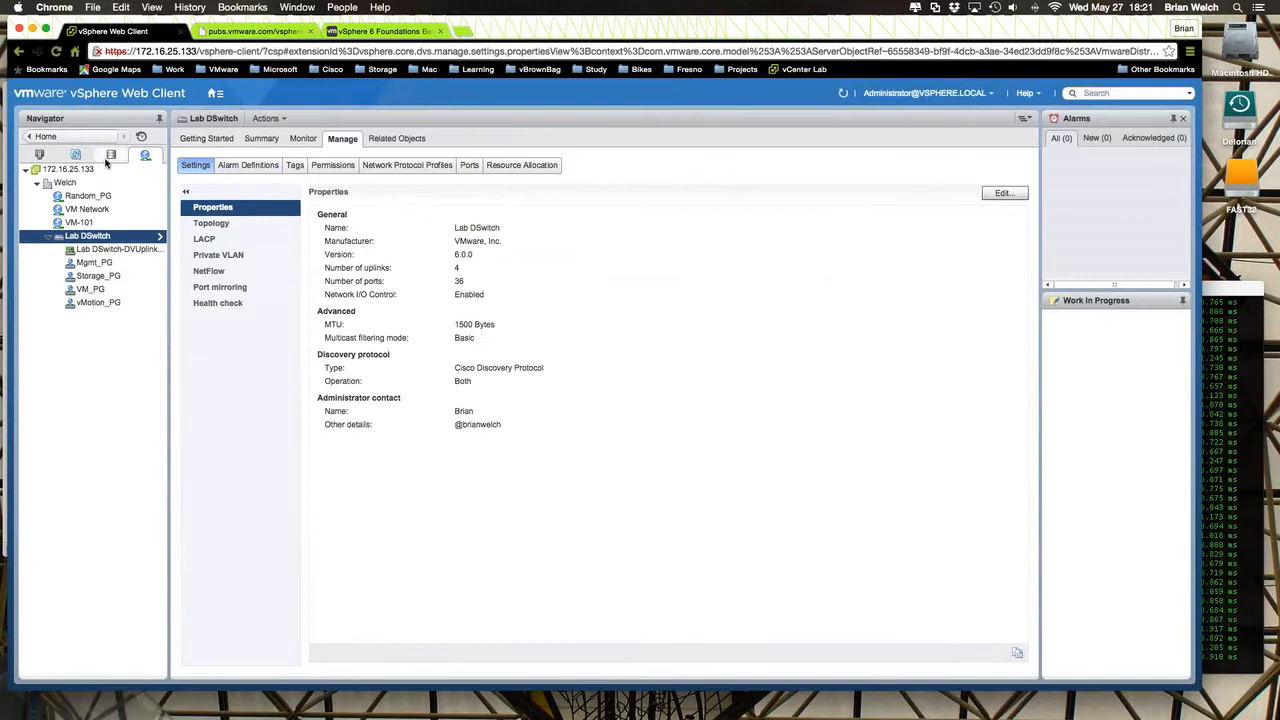
- Return to the vSphere home page and reopen the Networking inventory
click(60, 136)
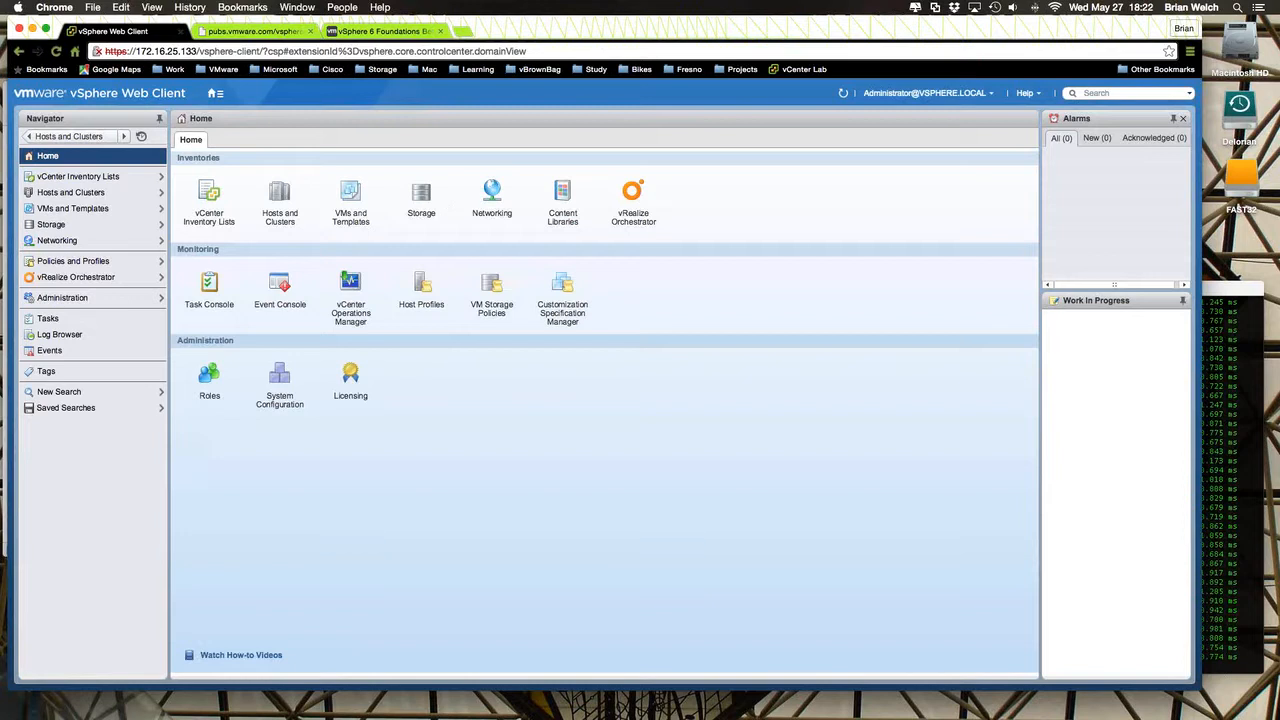
click(492, 198)
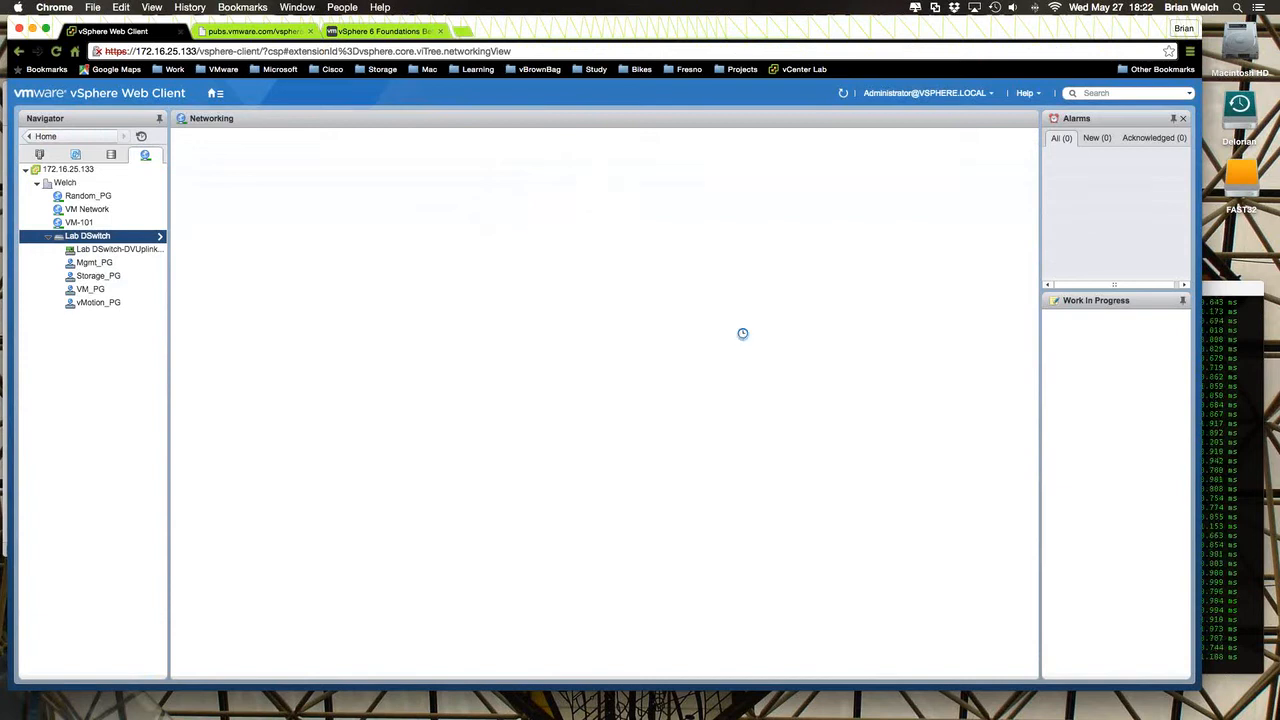
click(1214, 294)
click(795, 228)
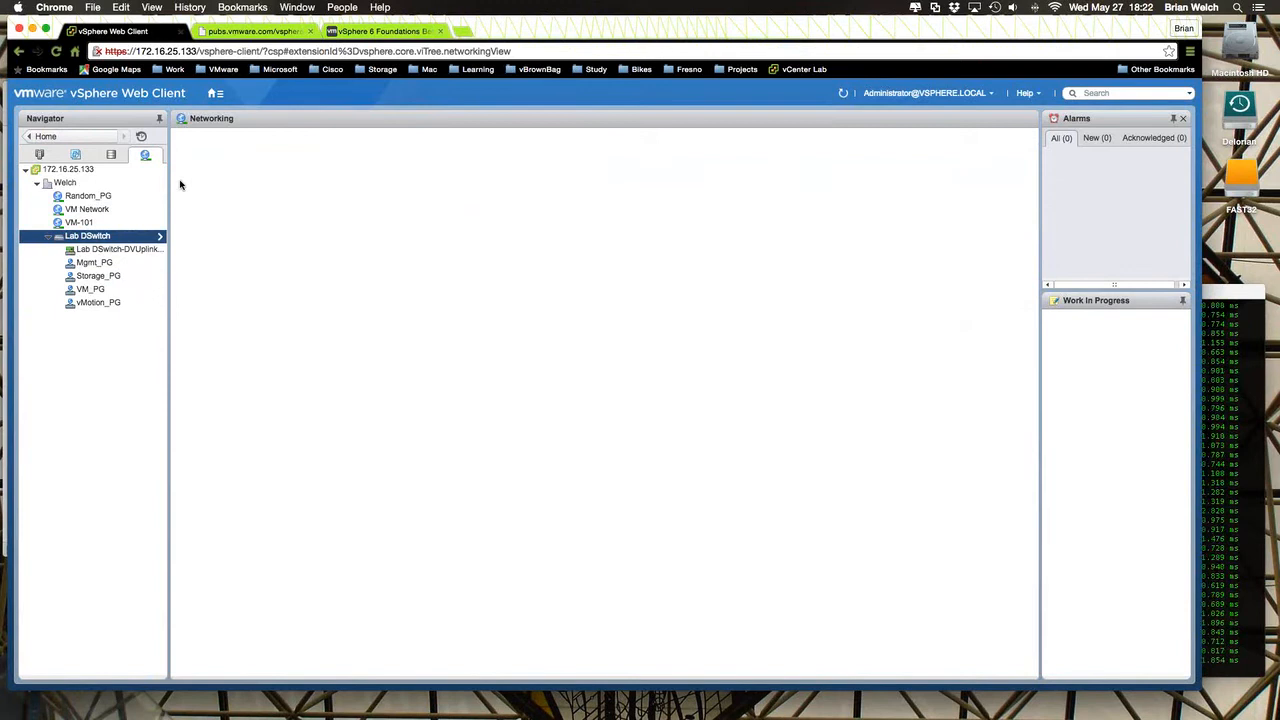
- Reopen Lab DSwitch's settings from the inventory, check the administrator contact among the advanced options, and cancel without changes
right_click(114, 237)
mouse_move(145, 318)
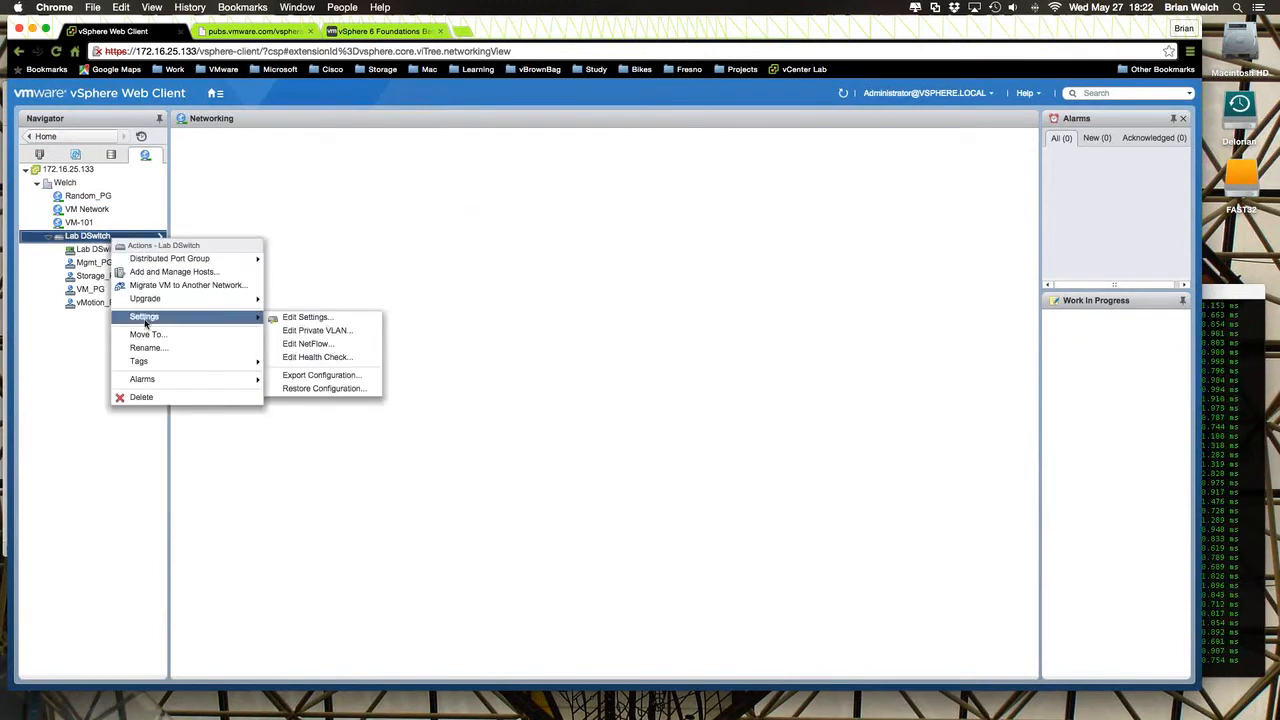
click(289, 322)
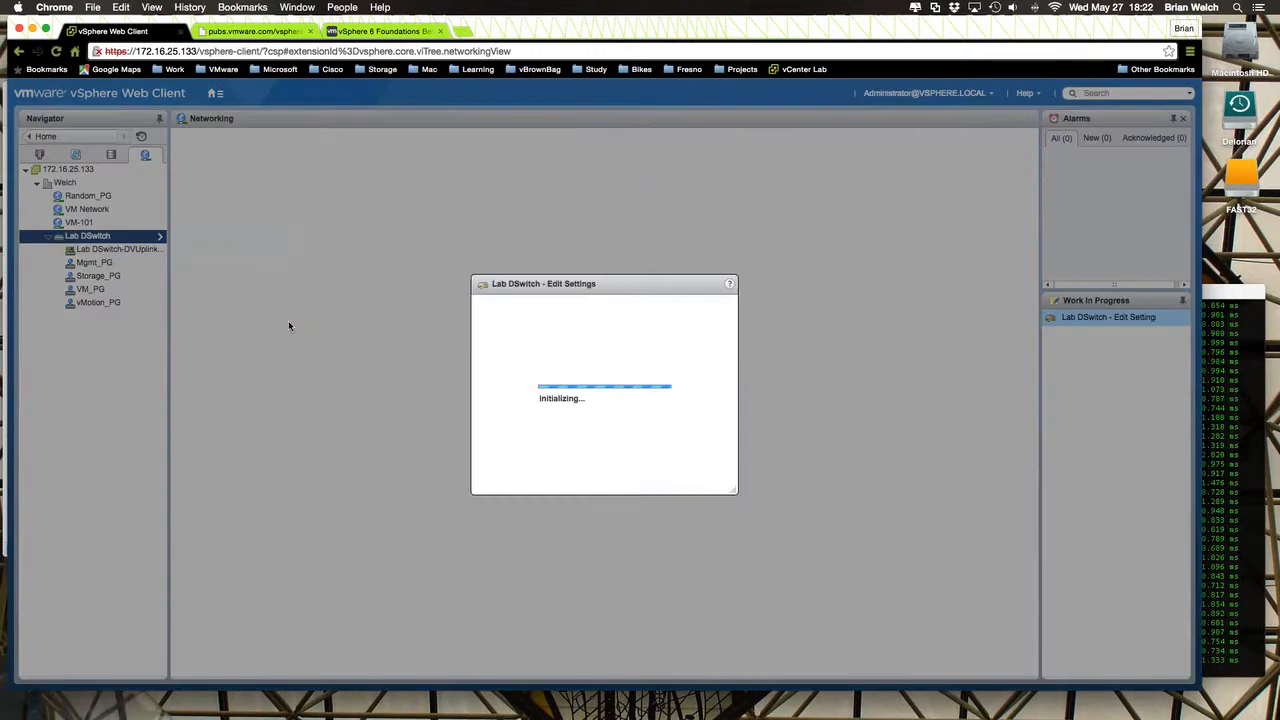
drag(427, 229, 334, 184)
click(234, 219)
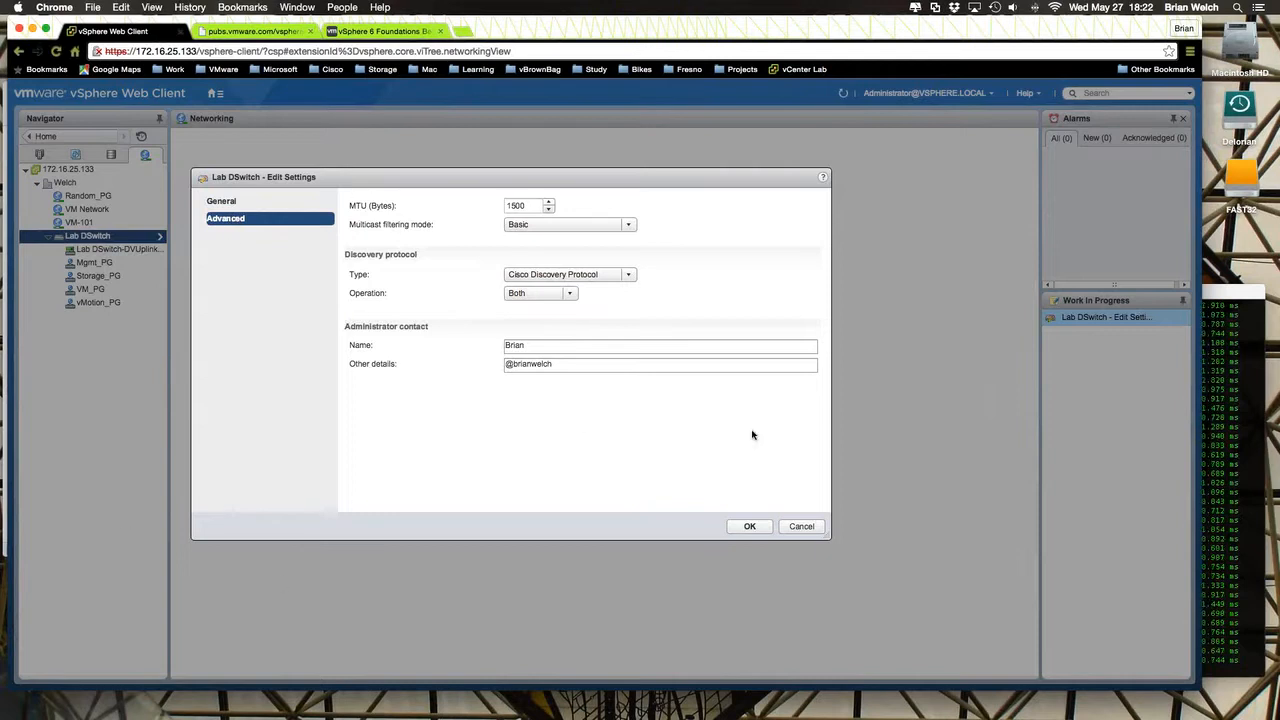
drag(530, 346, 434, 343)
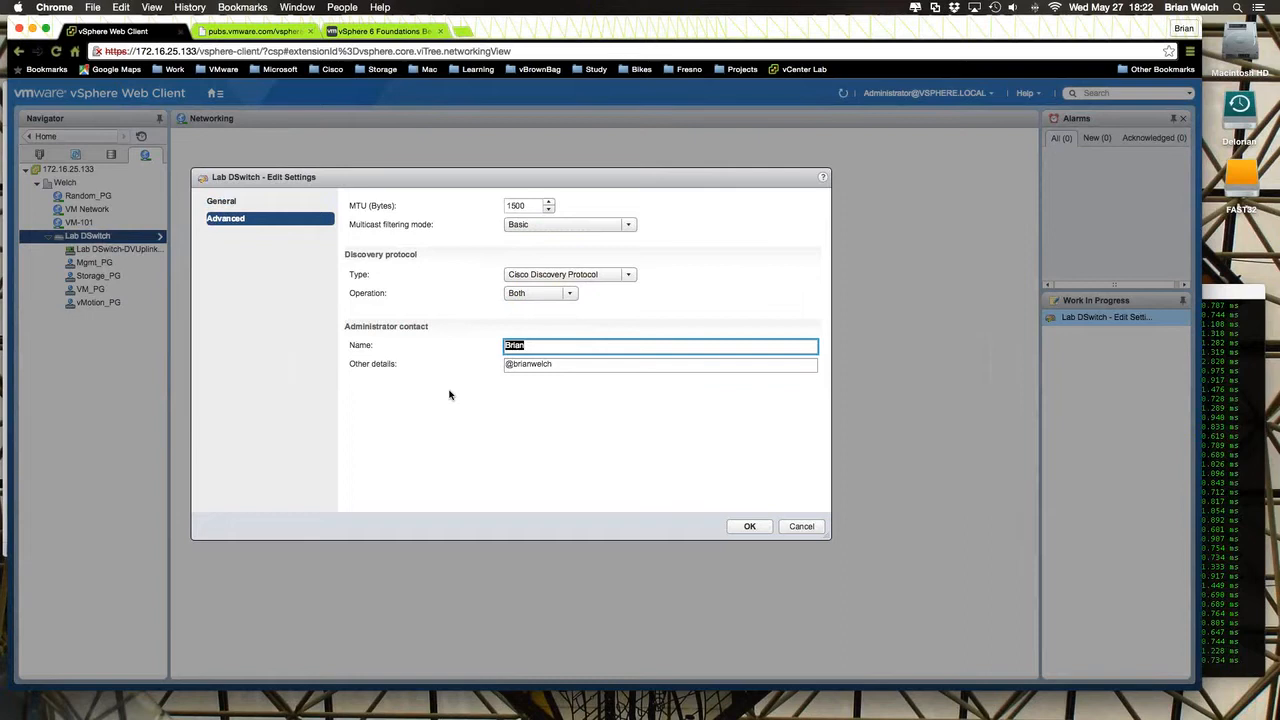
click(801, 527)
- Open the summary of Lab DSwitch's uplink port group and expand its policies to inspect the security settings
click(134, 250)
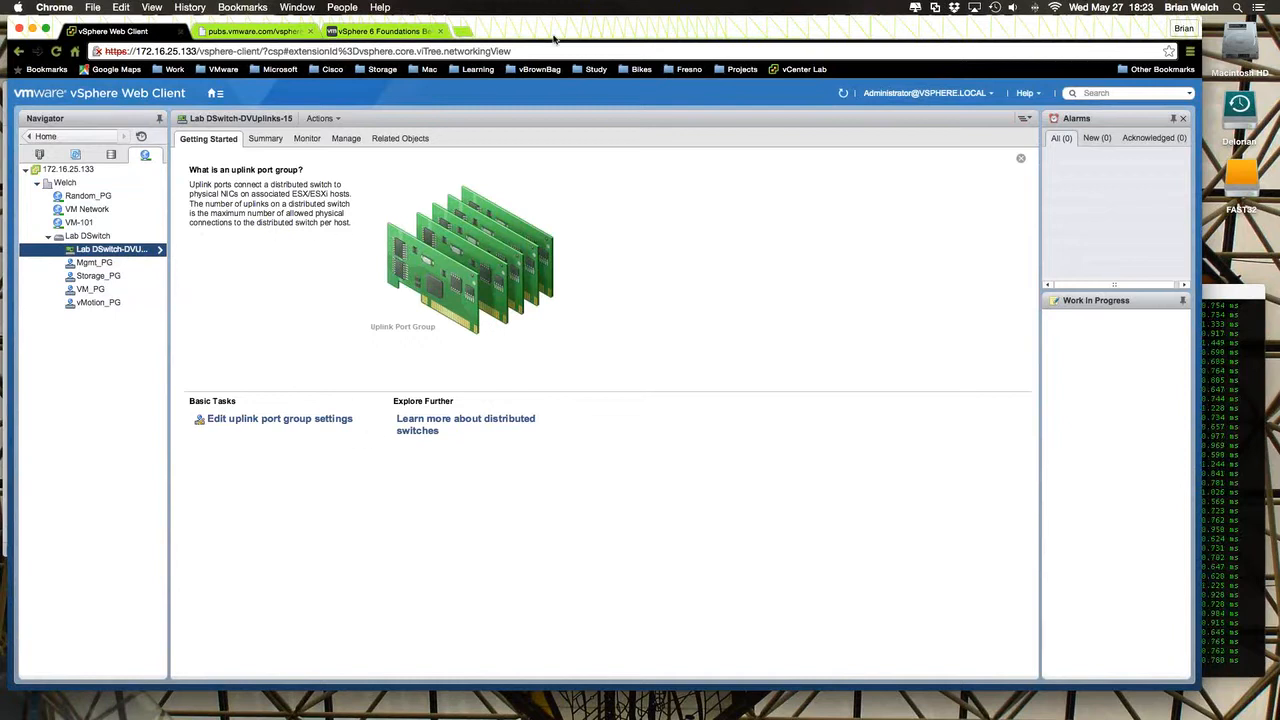
drag(553, 38, 569, 45)
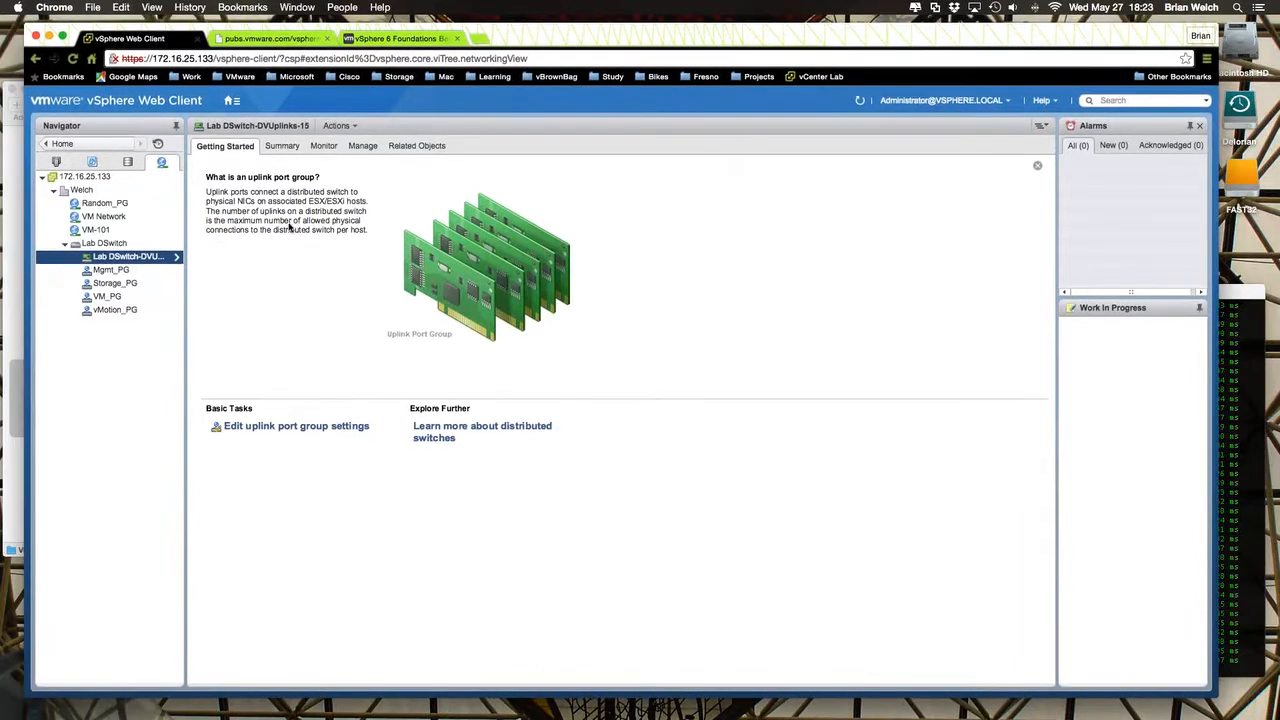
click(280, 147)
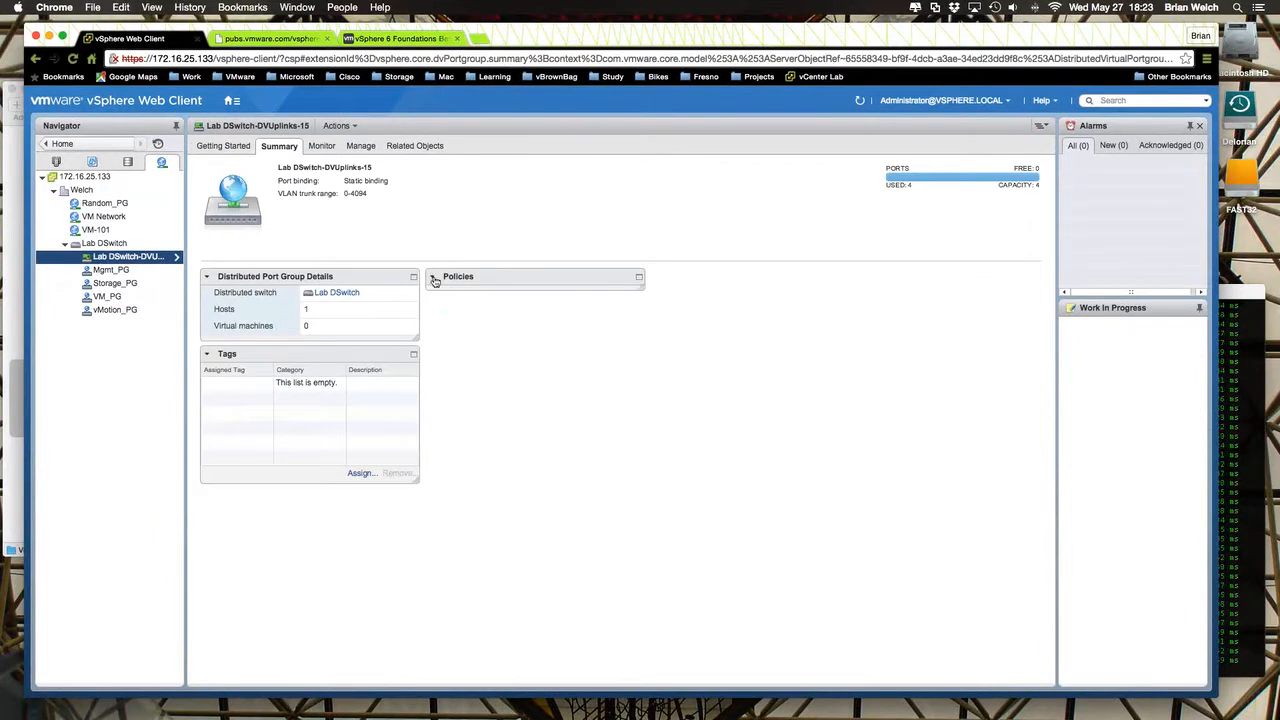
click(434, 280)
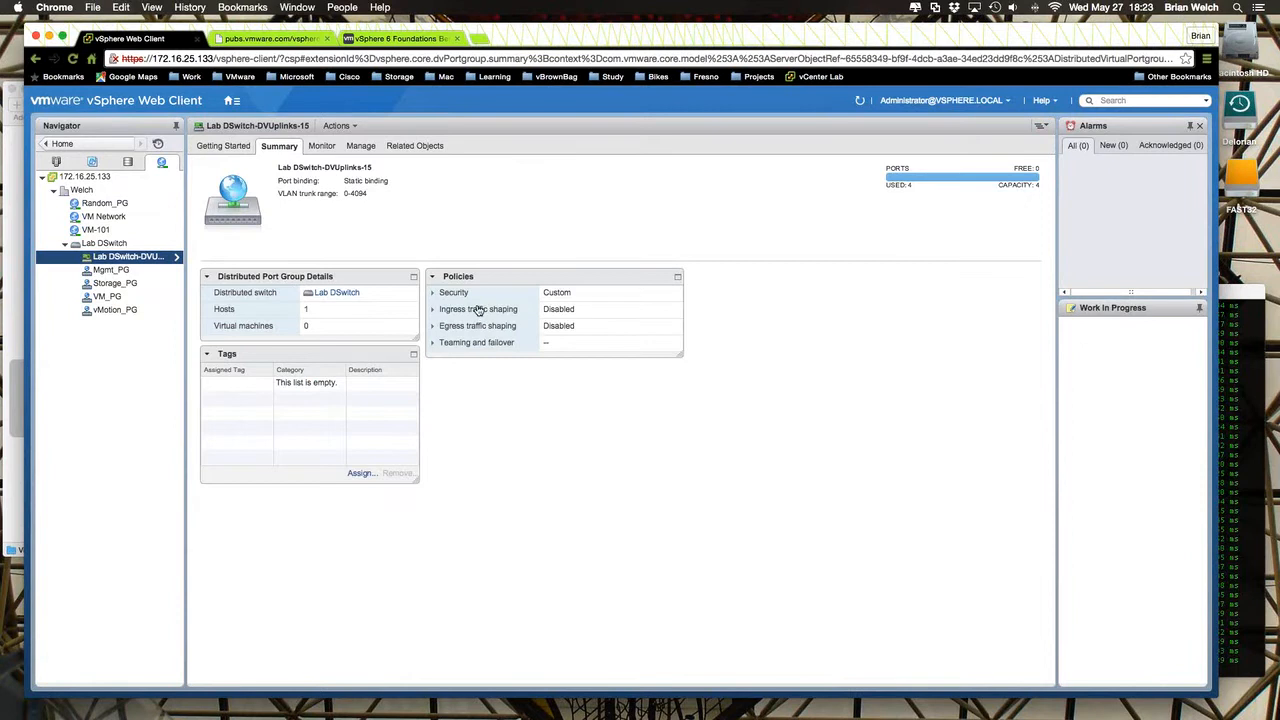
click(434, 293)
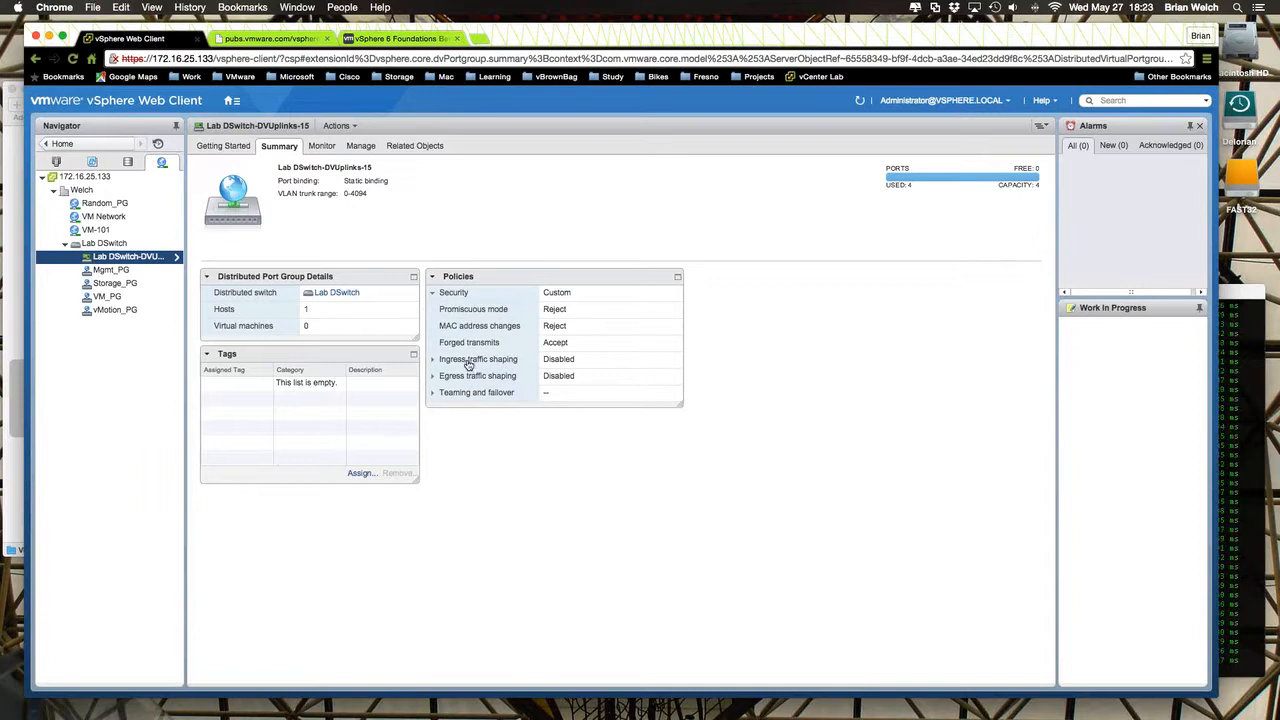
- Expand the uplink port group's ingress and egress traffic shaping policies, and inspect its advanced port override settings, cancelling without changes
click(470, 362)
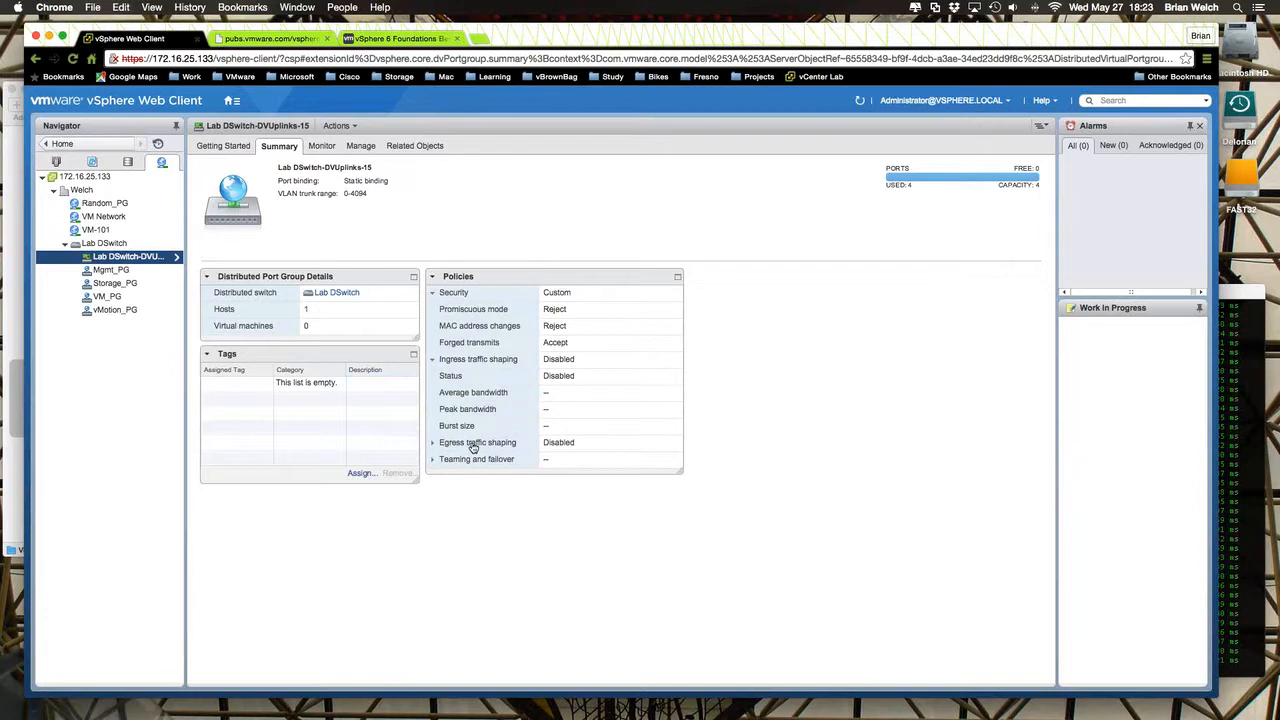
click(476, 445)
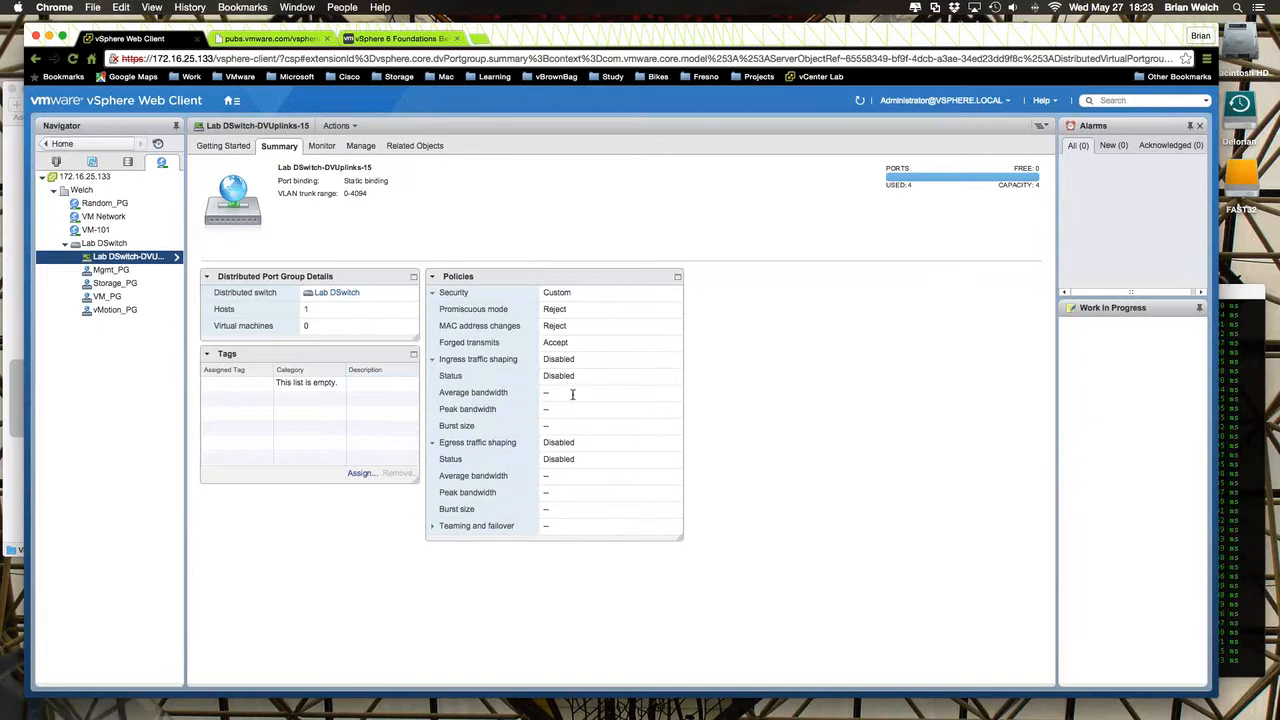
right_click(148, 259)
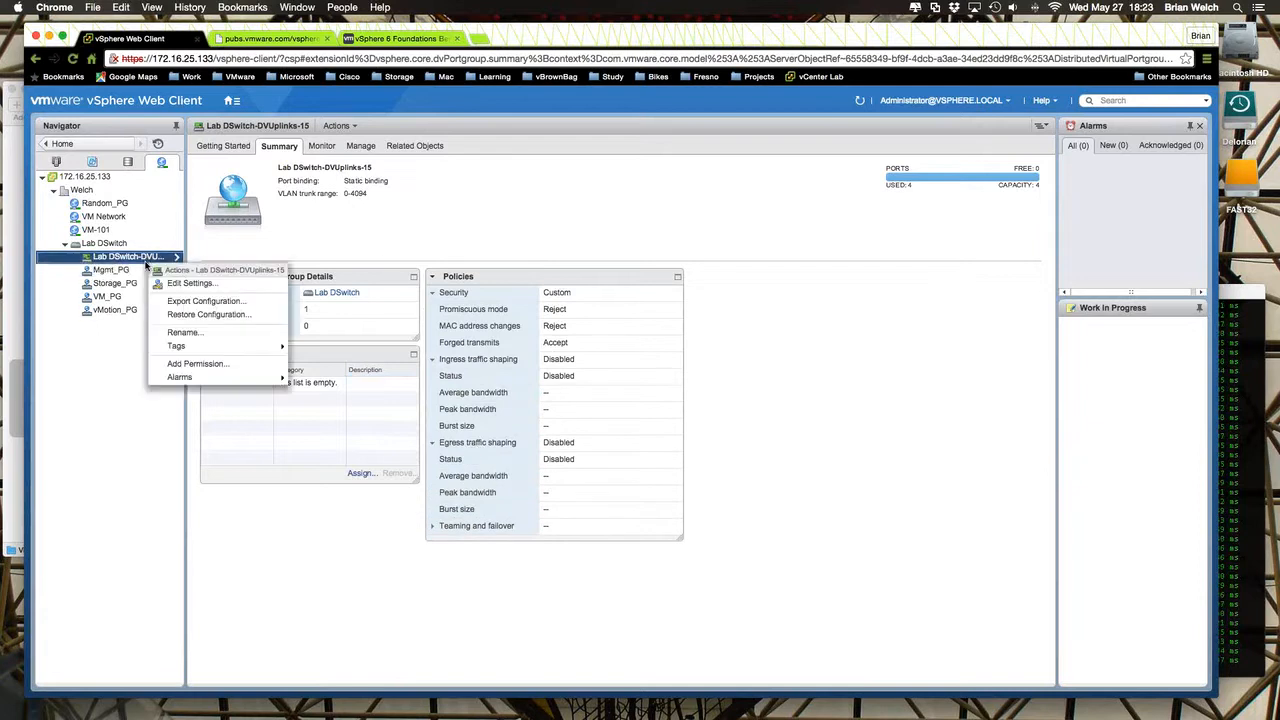
click(192, 284)
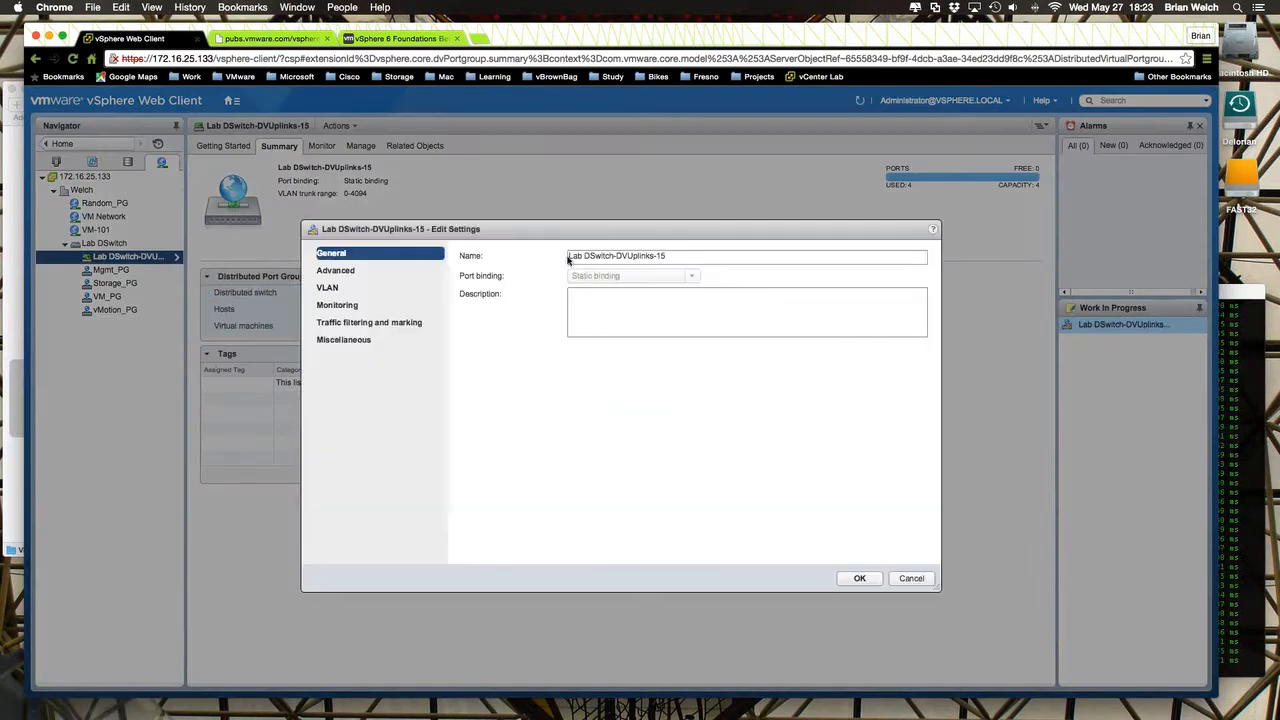
drag(557, 235, 829, 126)
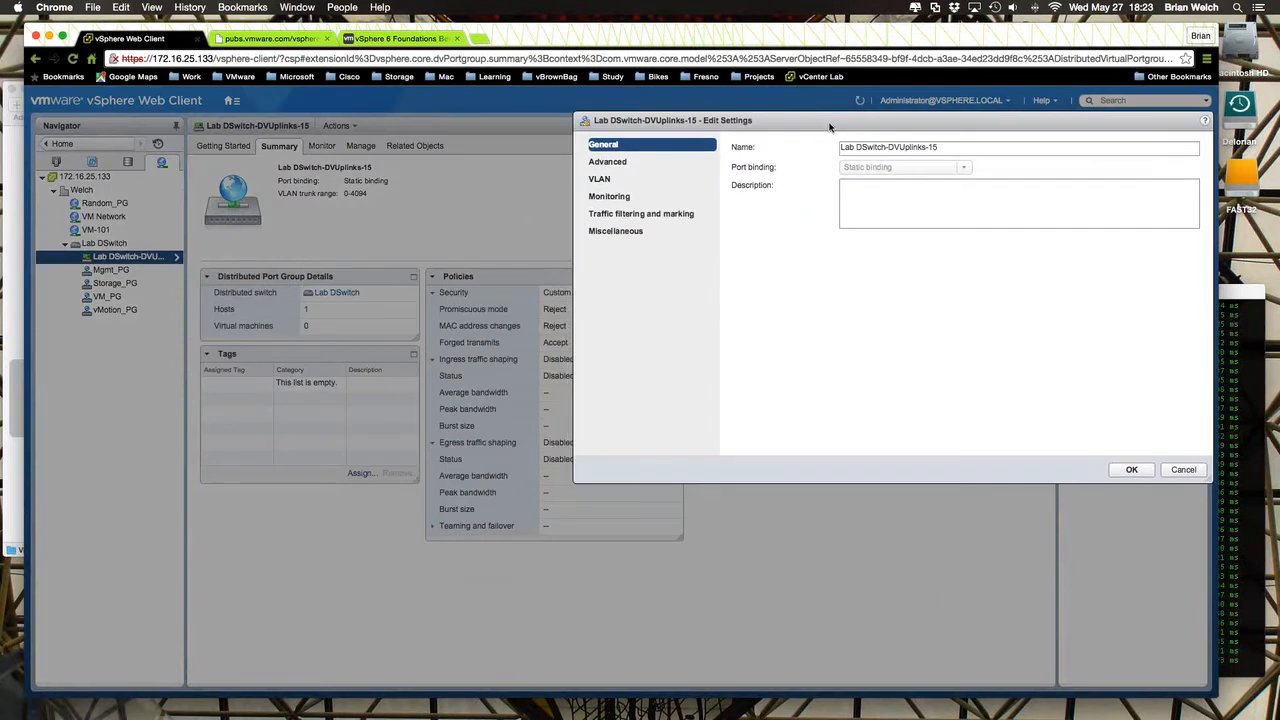
click(612, 163)
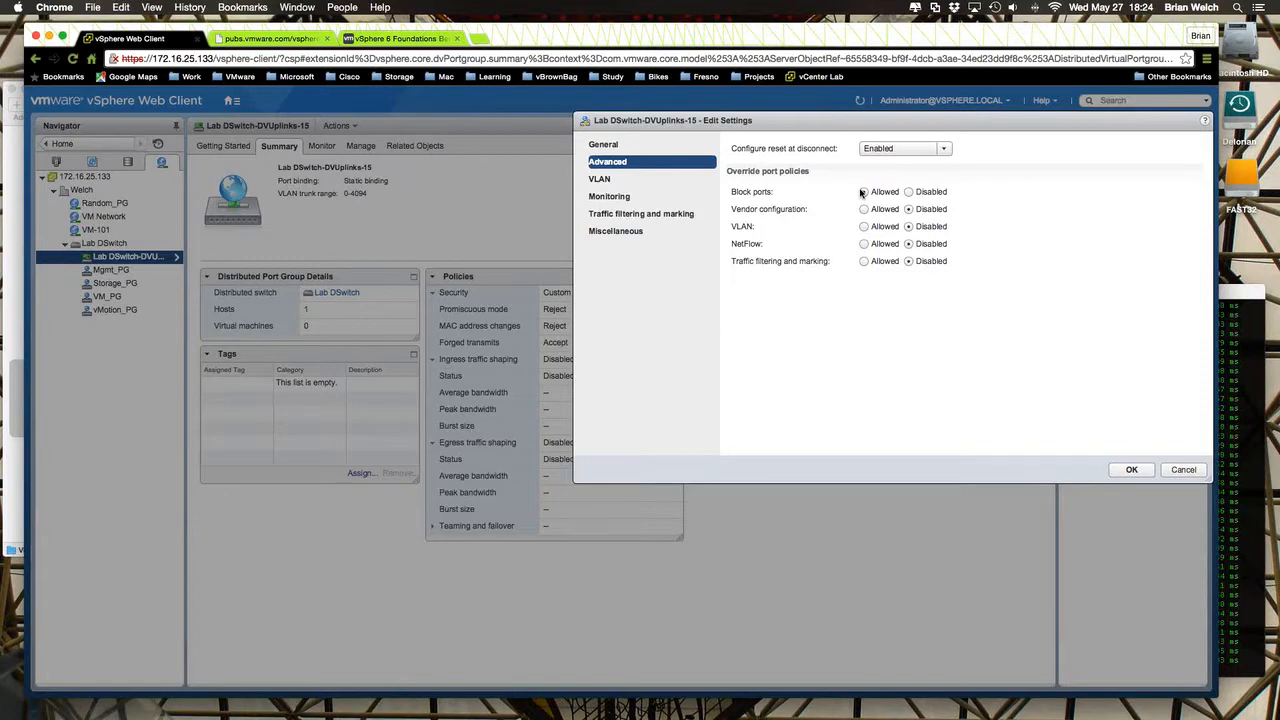
click(1183, 470)
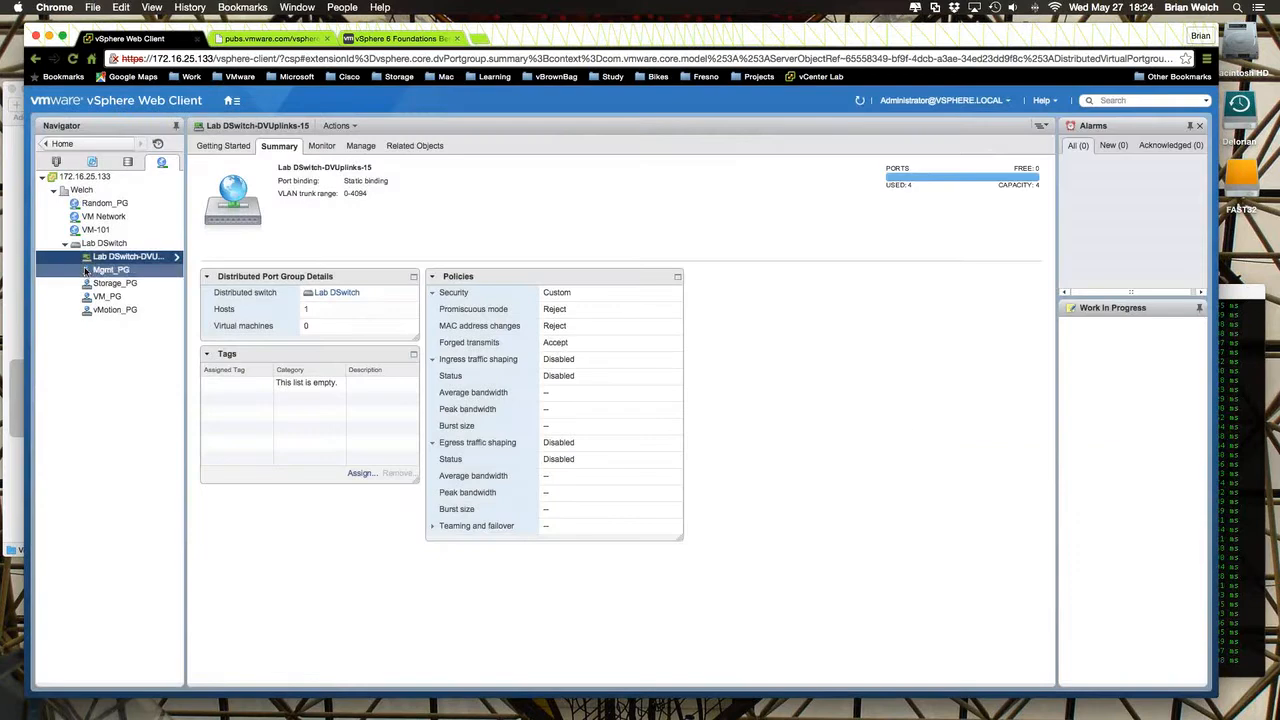
- Review Lab DSwitch's NetFlow settings and the NetFlow monitoring options of Mgmt_PG, cancelling the port group edit and returning to the switch
click(104, 244)
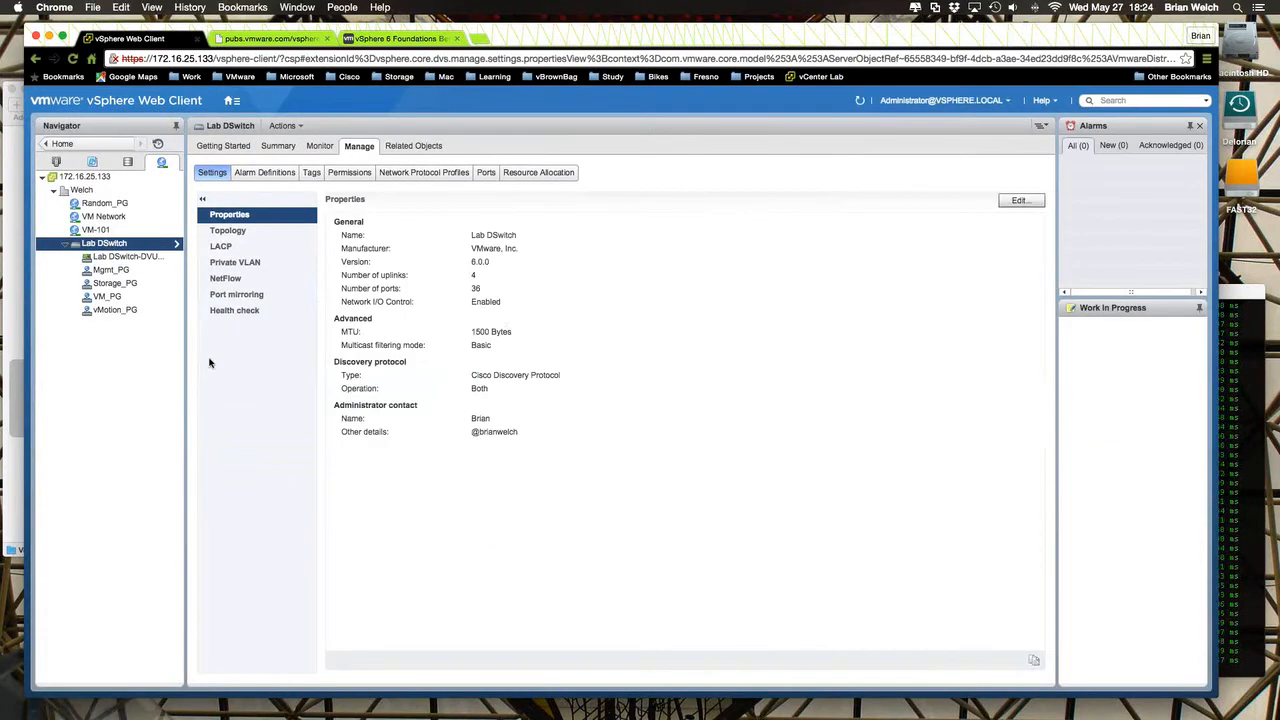
click(219, 283)
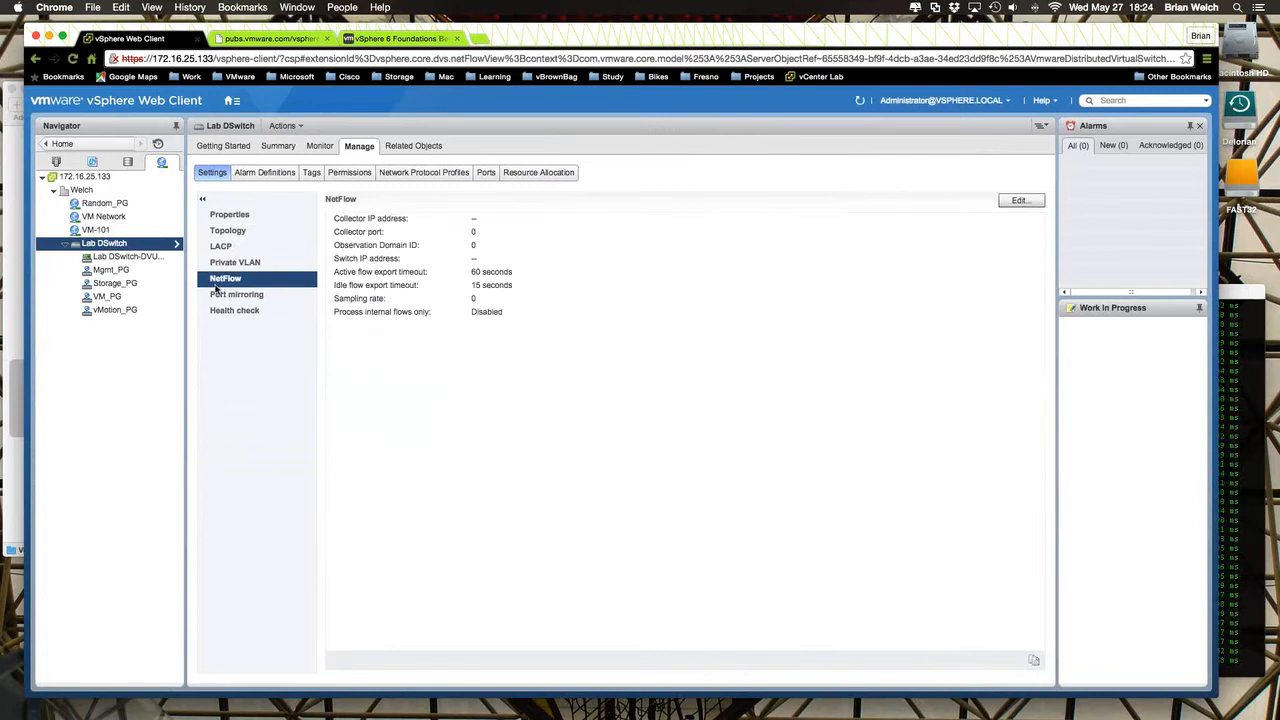
click(125, 272)
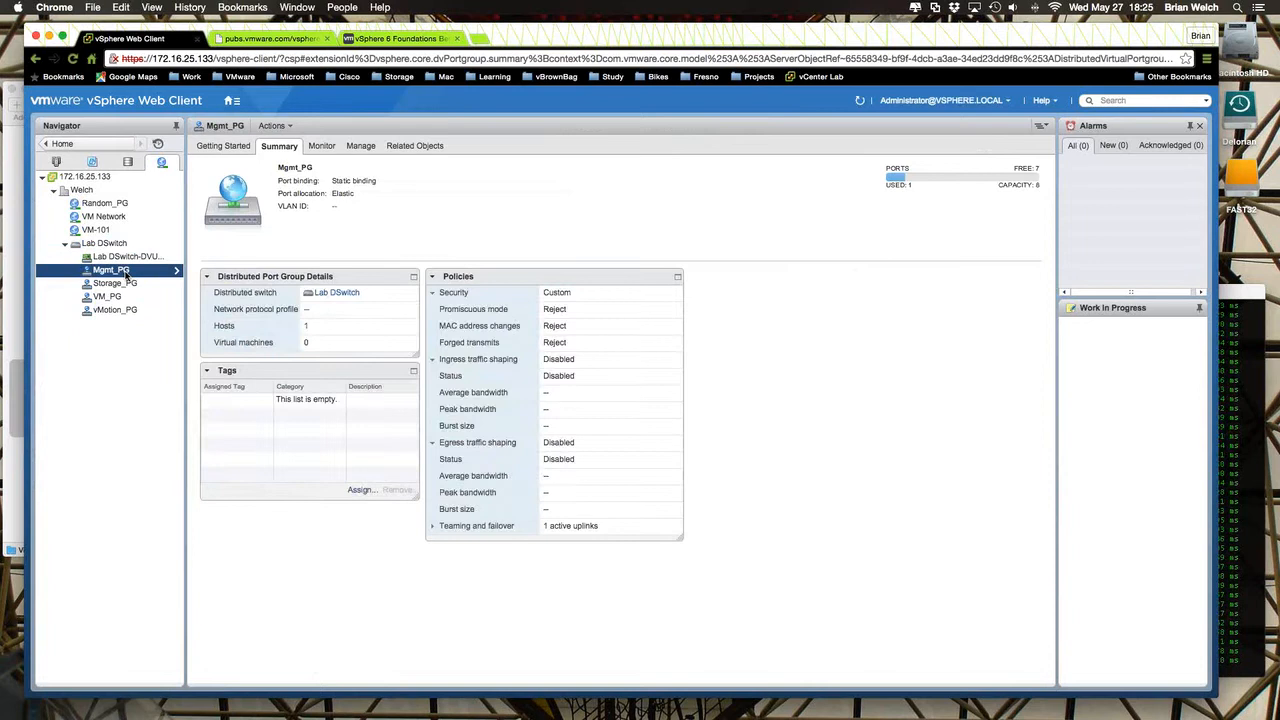
right_click(127, 275)
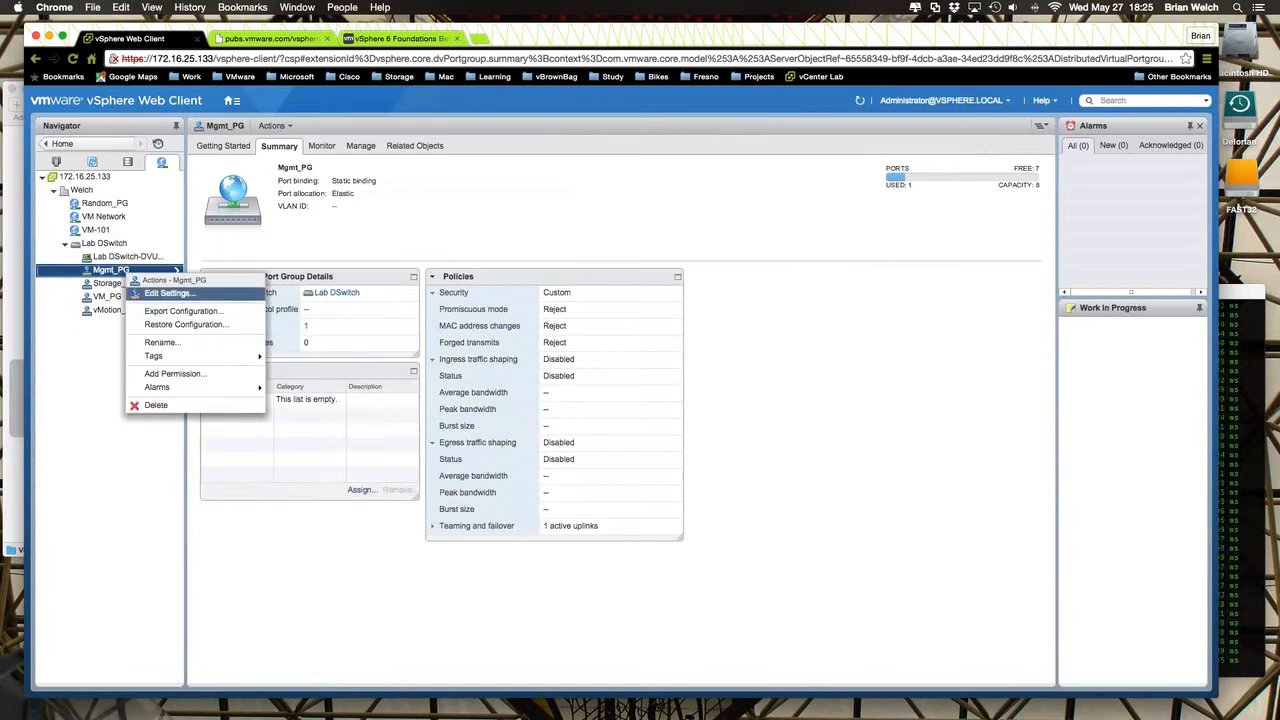
click(168, 296)
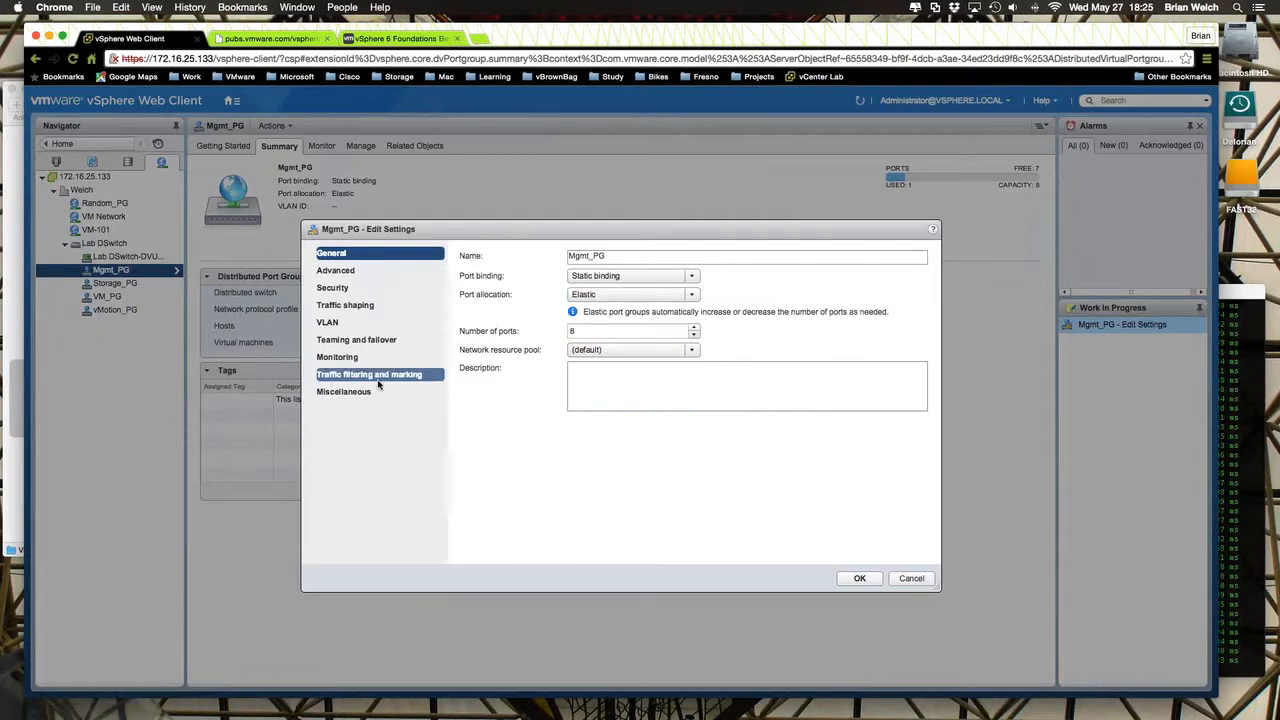
click(376, 358)
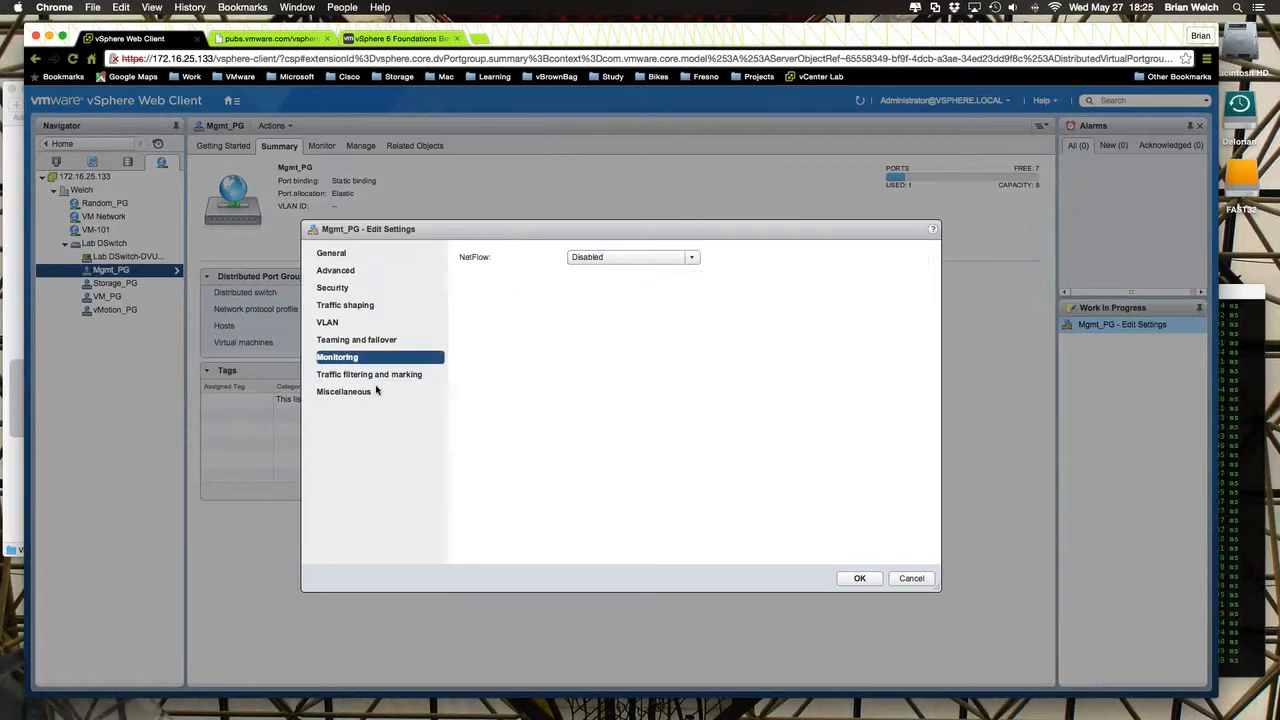
click(676, 258)
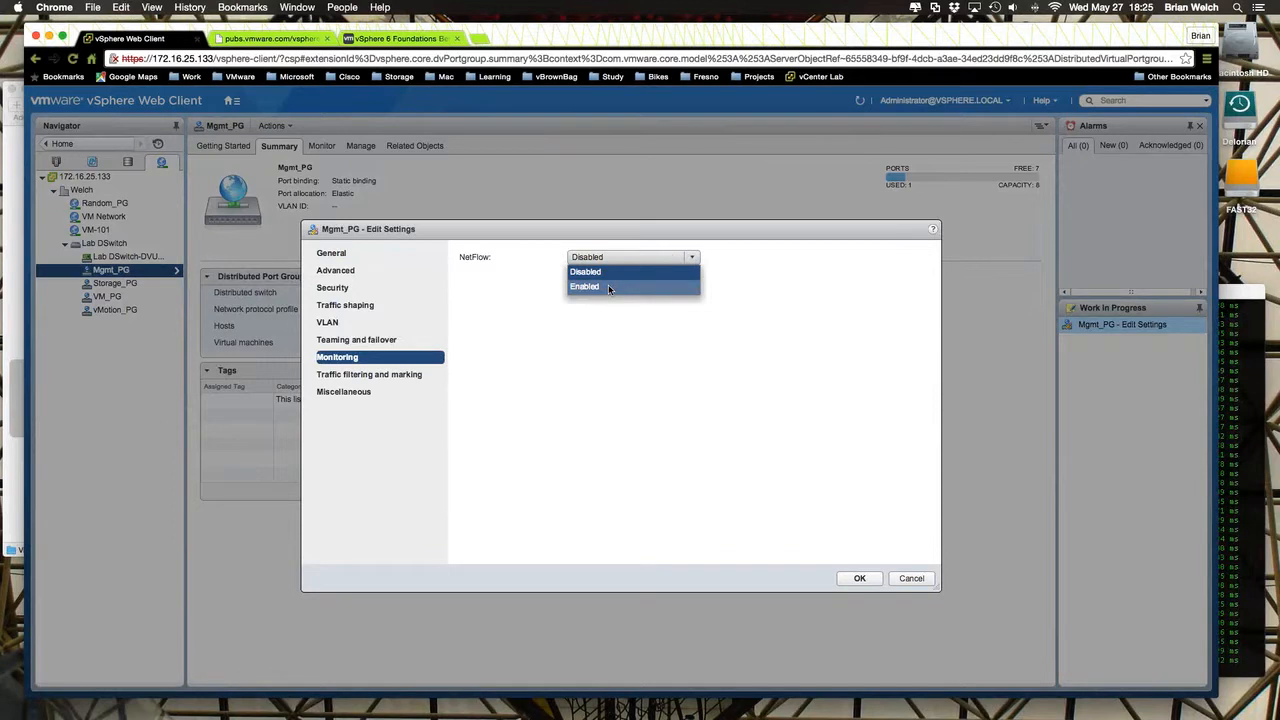
click(911, 578)
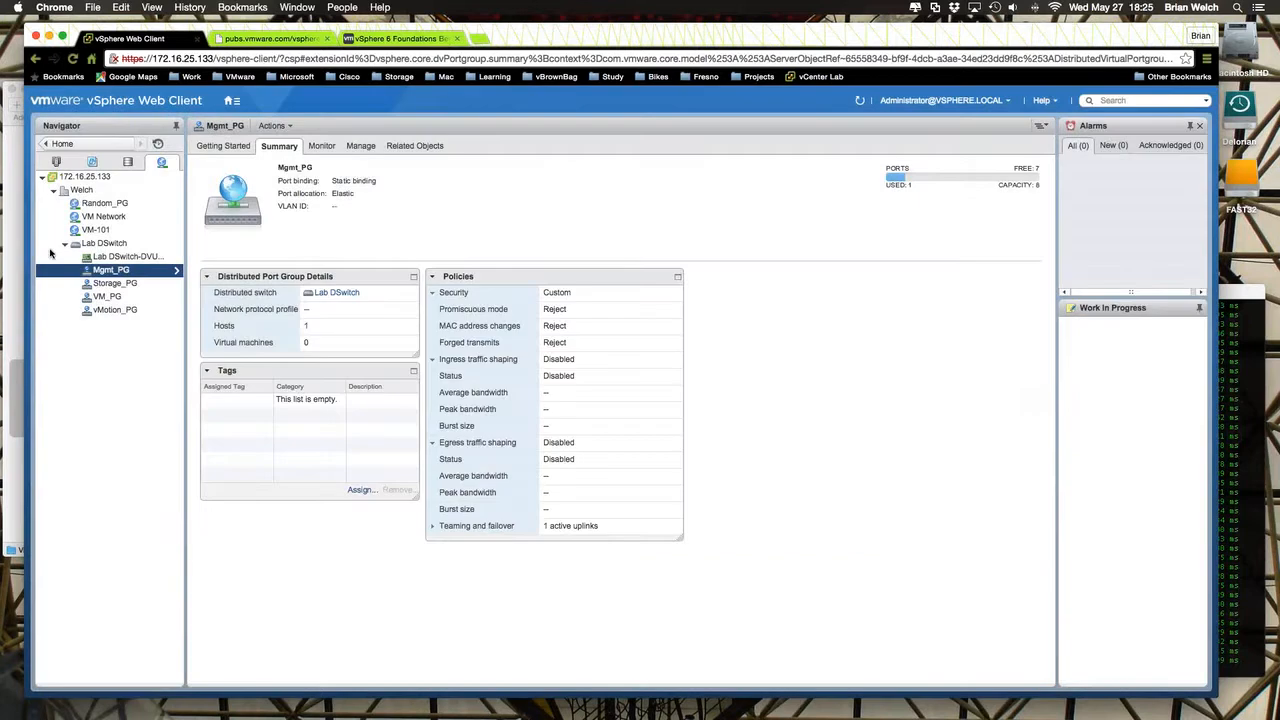
click(92, 244)
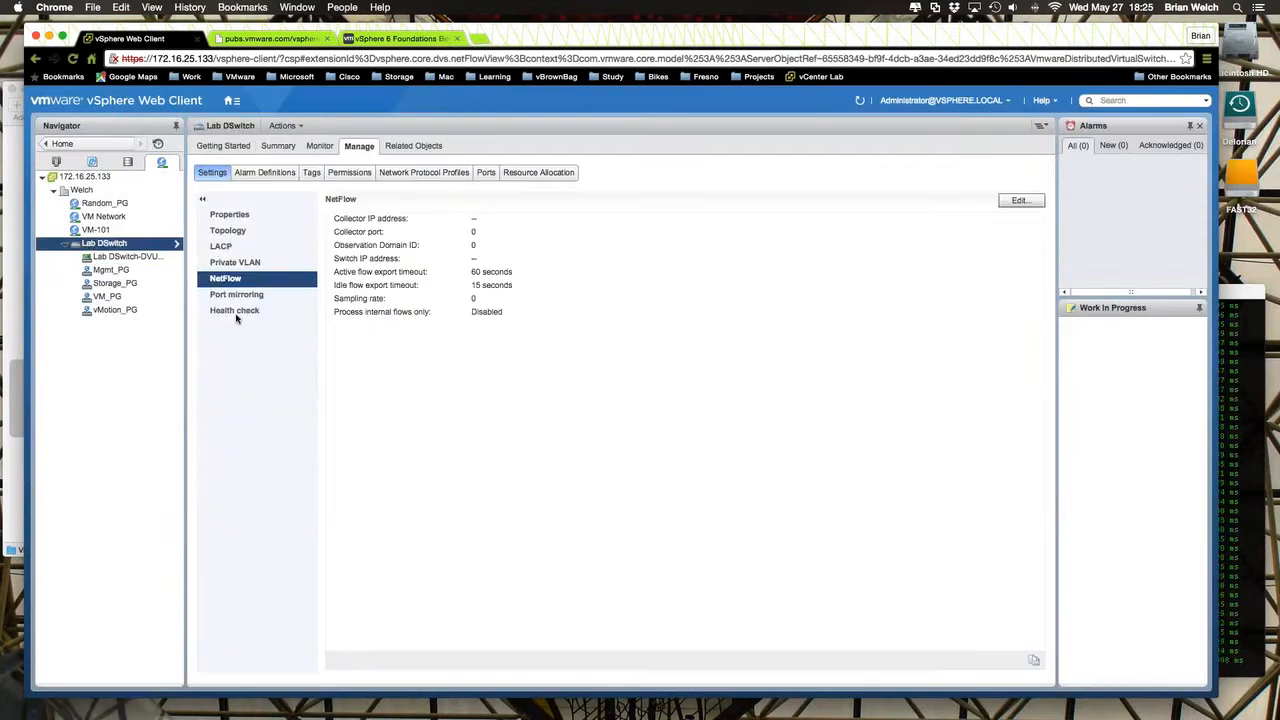
- Reopen Mgmt_PG's settings and examine its advanced port overrides, security policies and the traffic shaping options with their per-port note
click(130, 271)
right_click(134, 273)
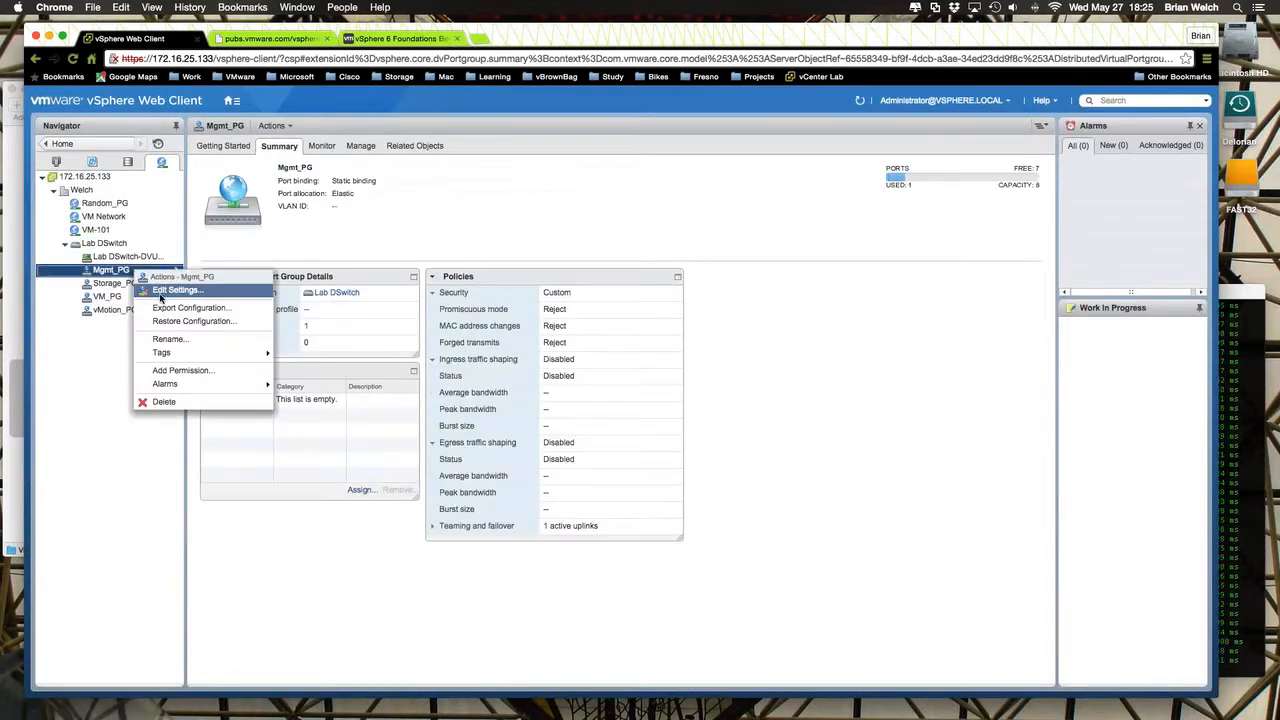
click(160, 291)
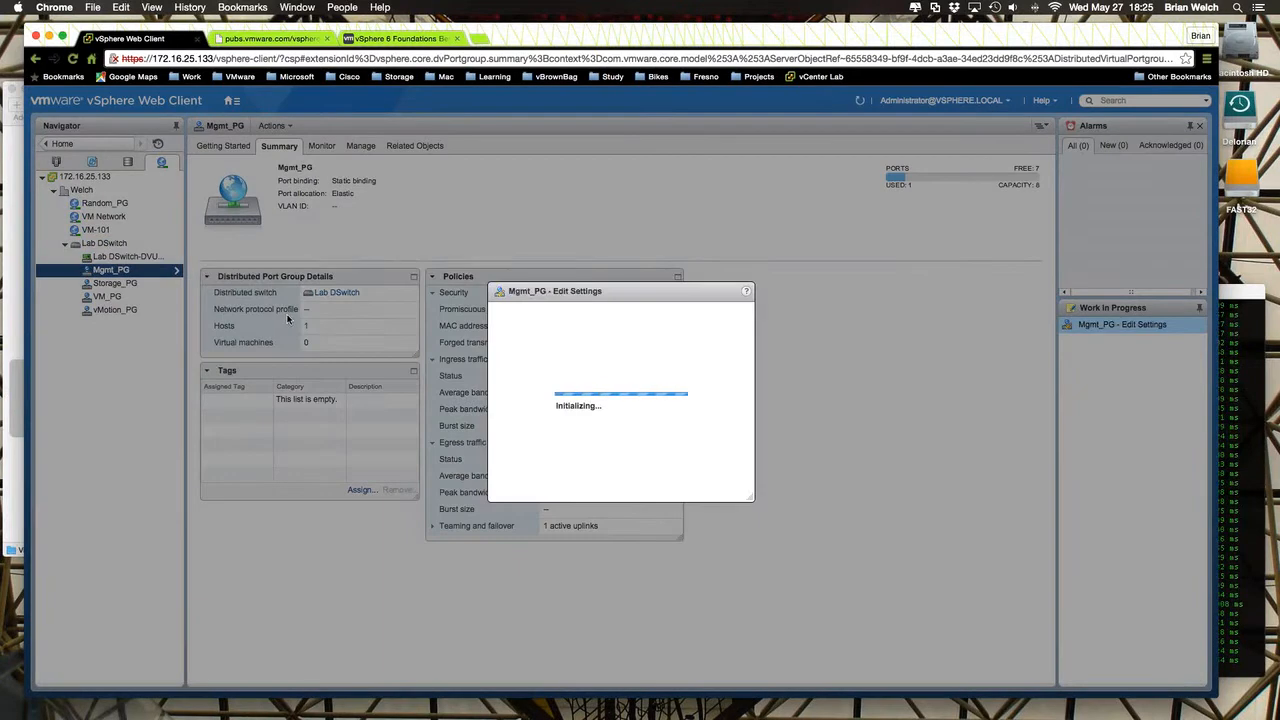
click(334, 271)
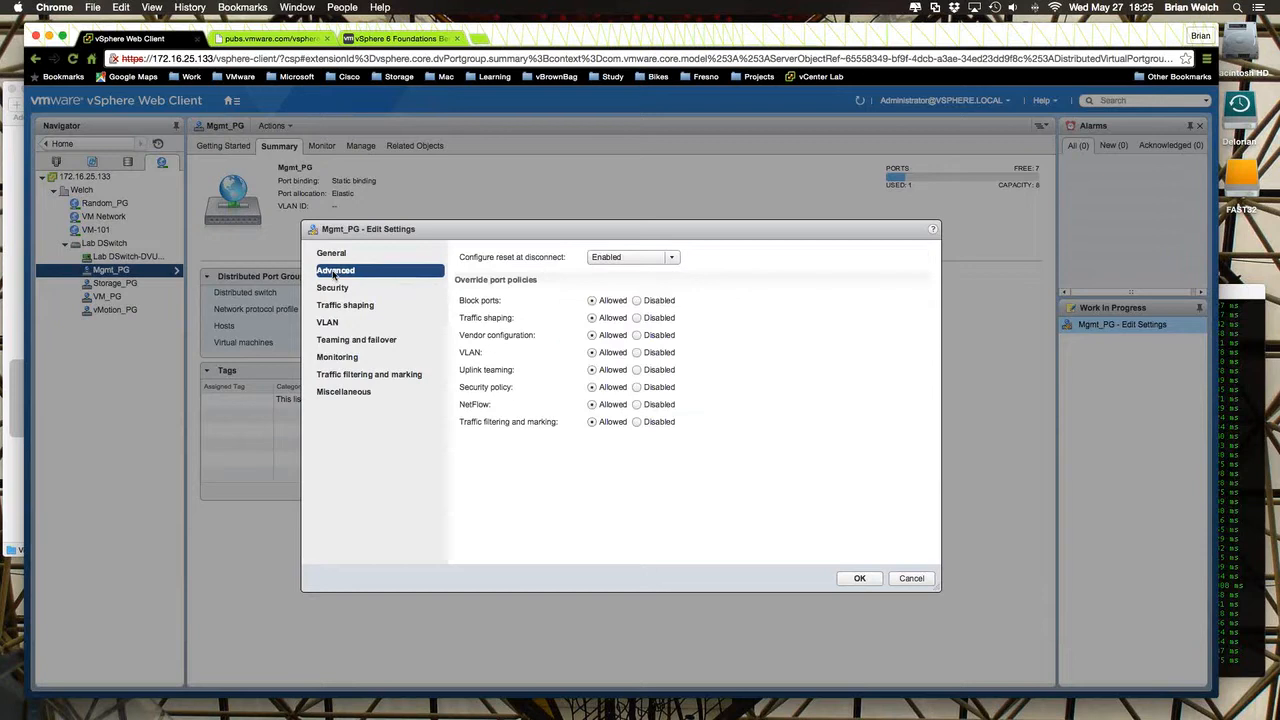
click(332, 289)
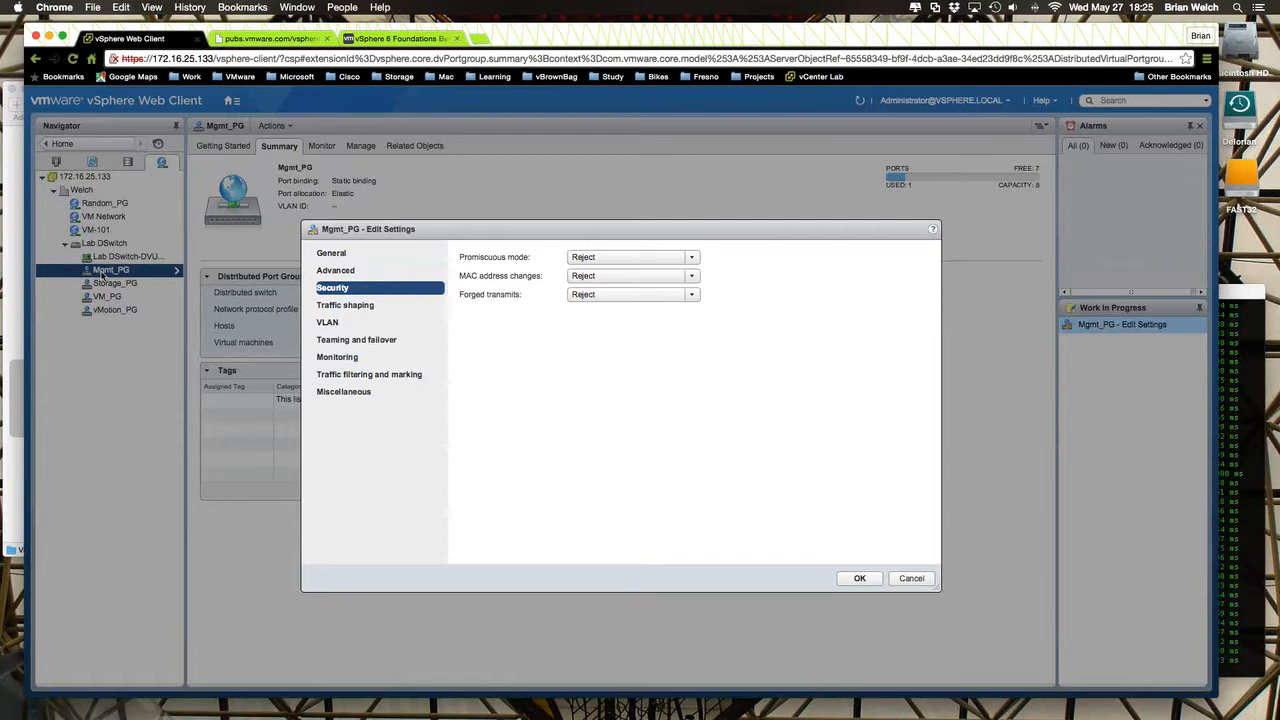
click(346, 306)
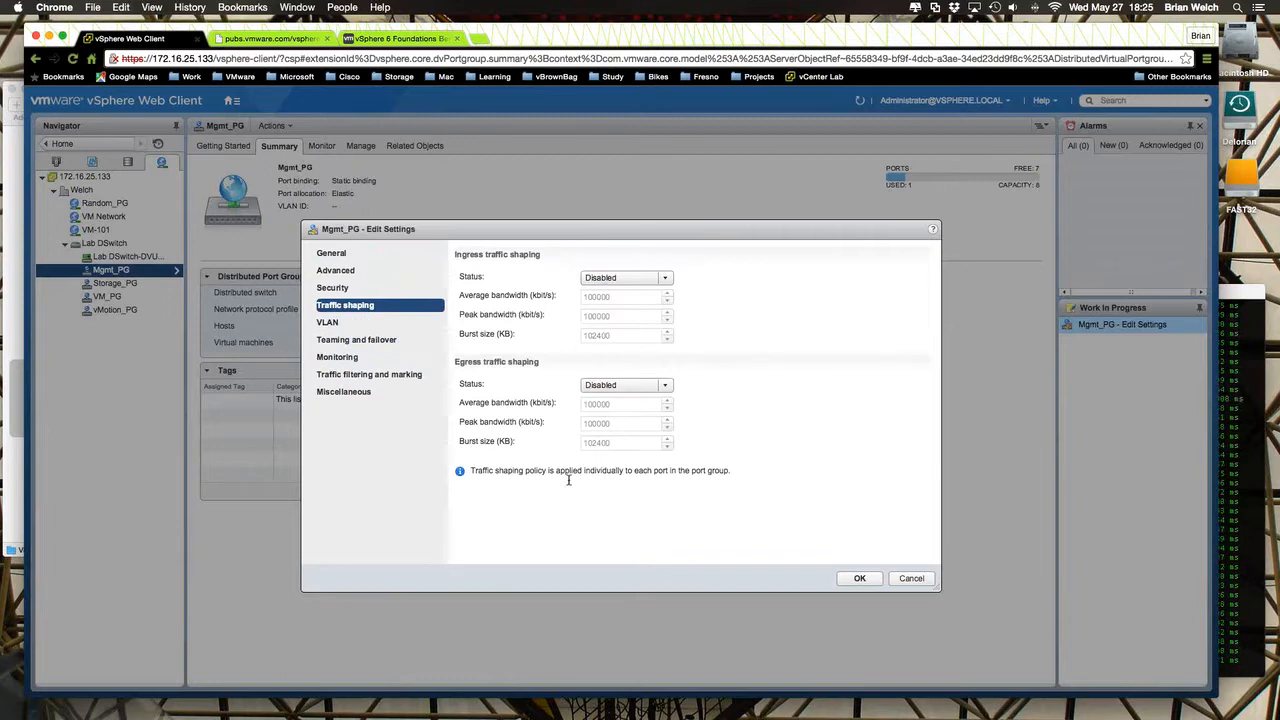
drag(471, 472, 771, 474)
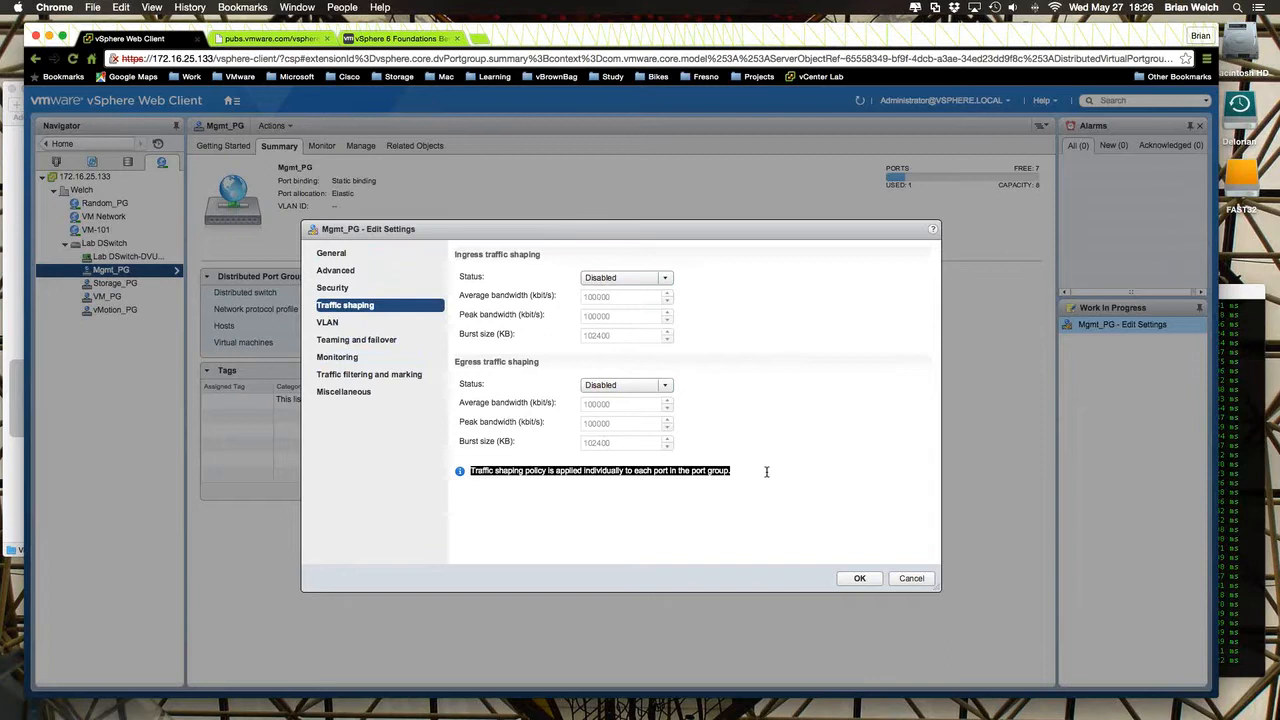
- Inspect the VLAN types available for Mgmt_PG and cancel the settings without changes
click(332, 324)
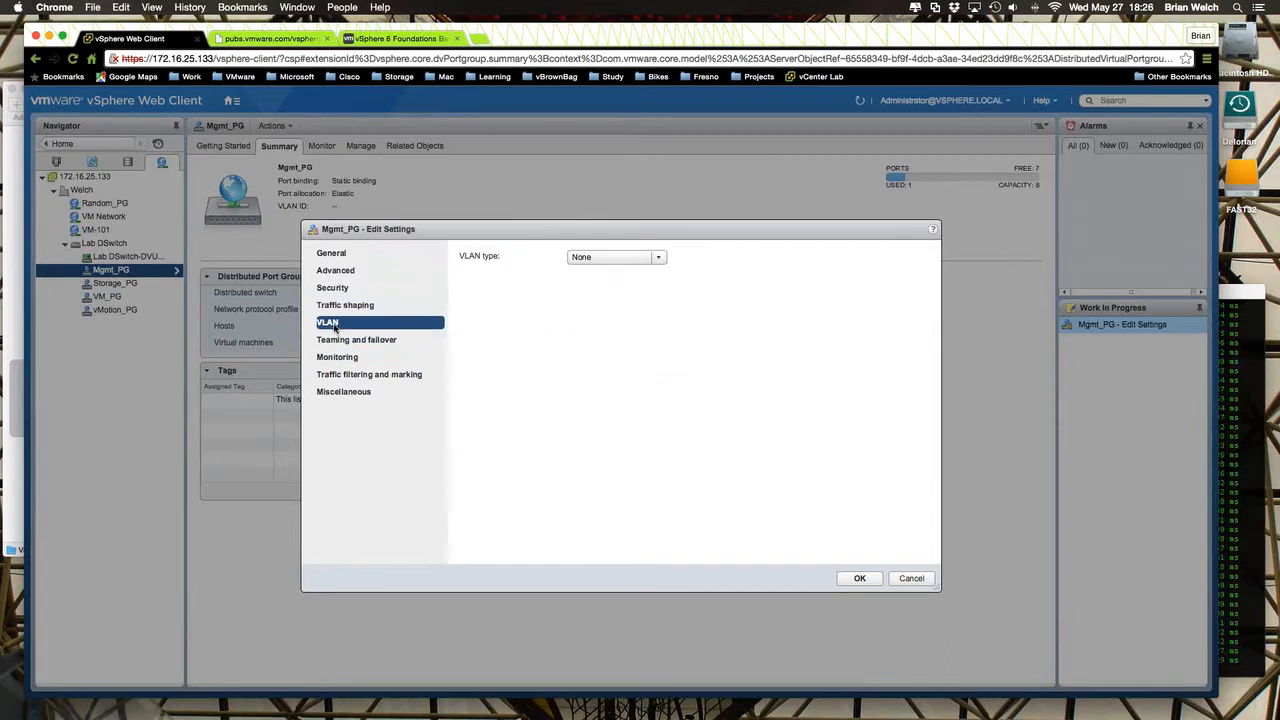
click(659, 258)
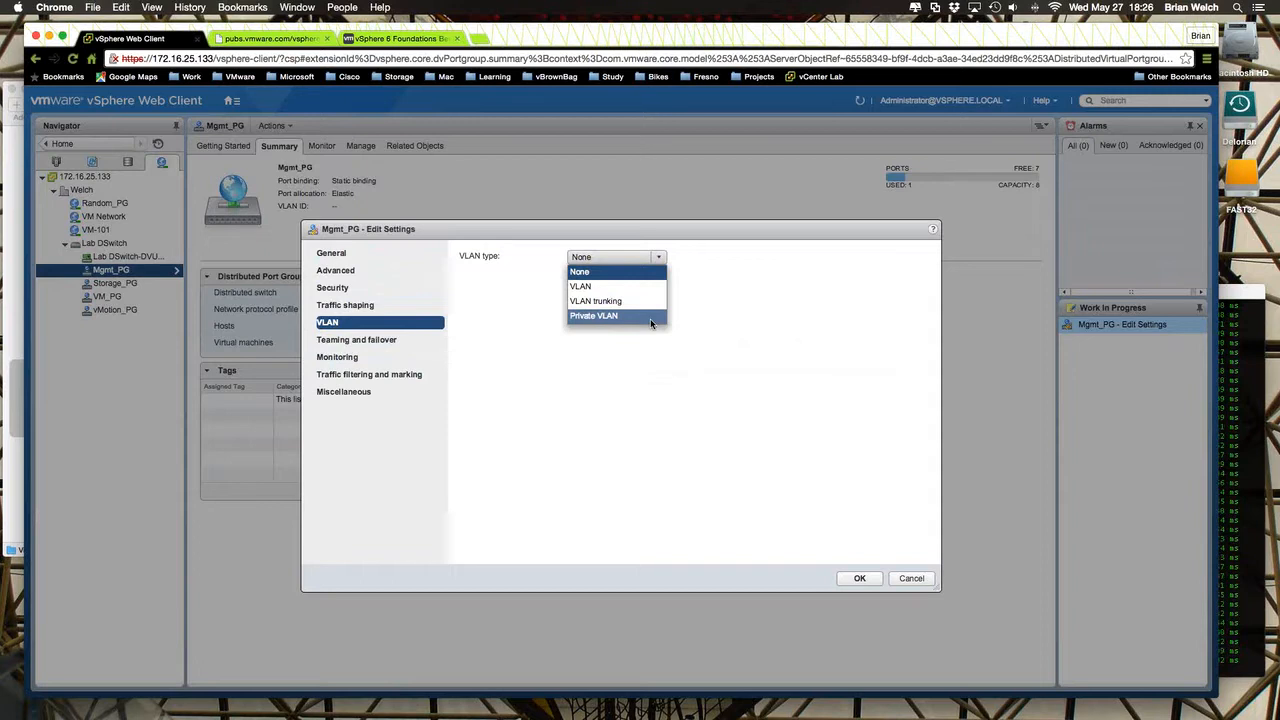
click(911, 578)
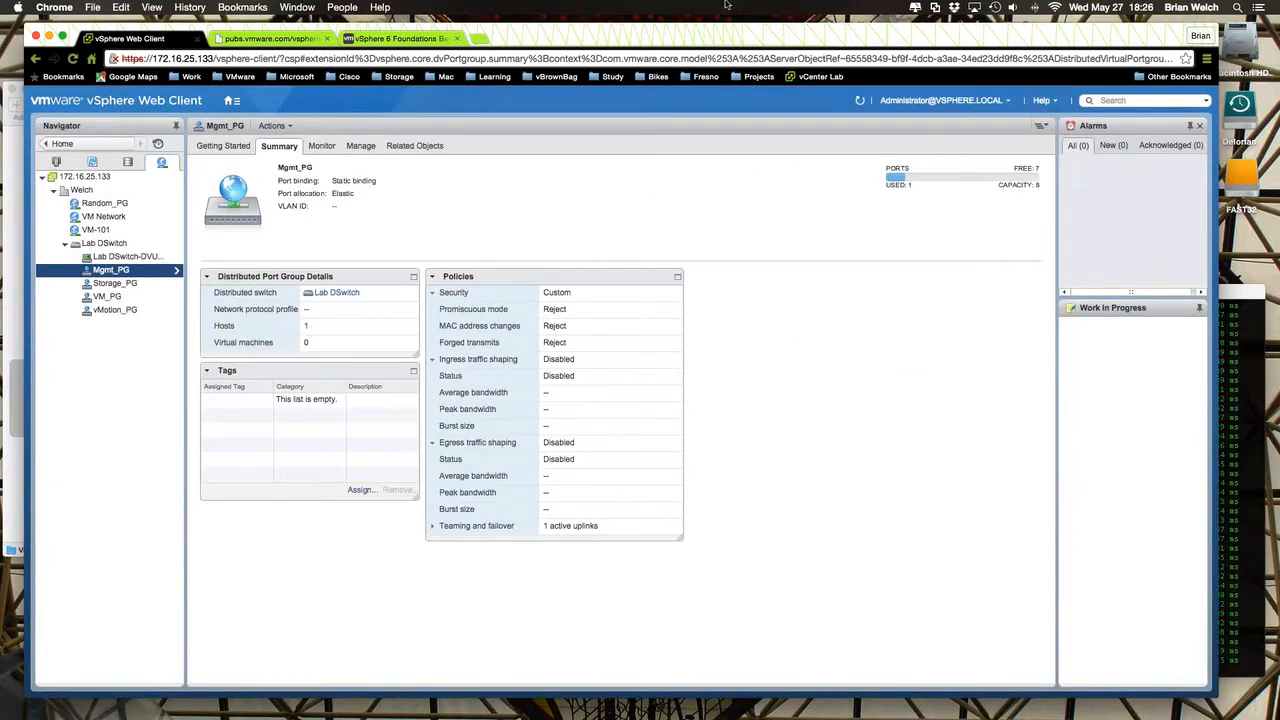
- Reopen Mgmt_PG's settings, set its VLAN type to Private VLAN and display the available private VLAN IDs
drag(714, 40, 706, 37)
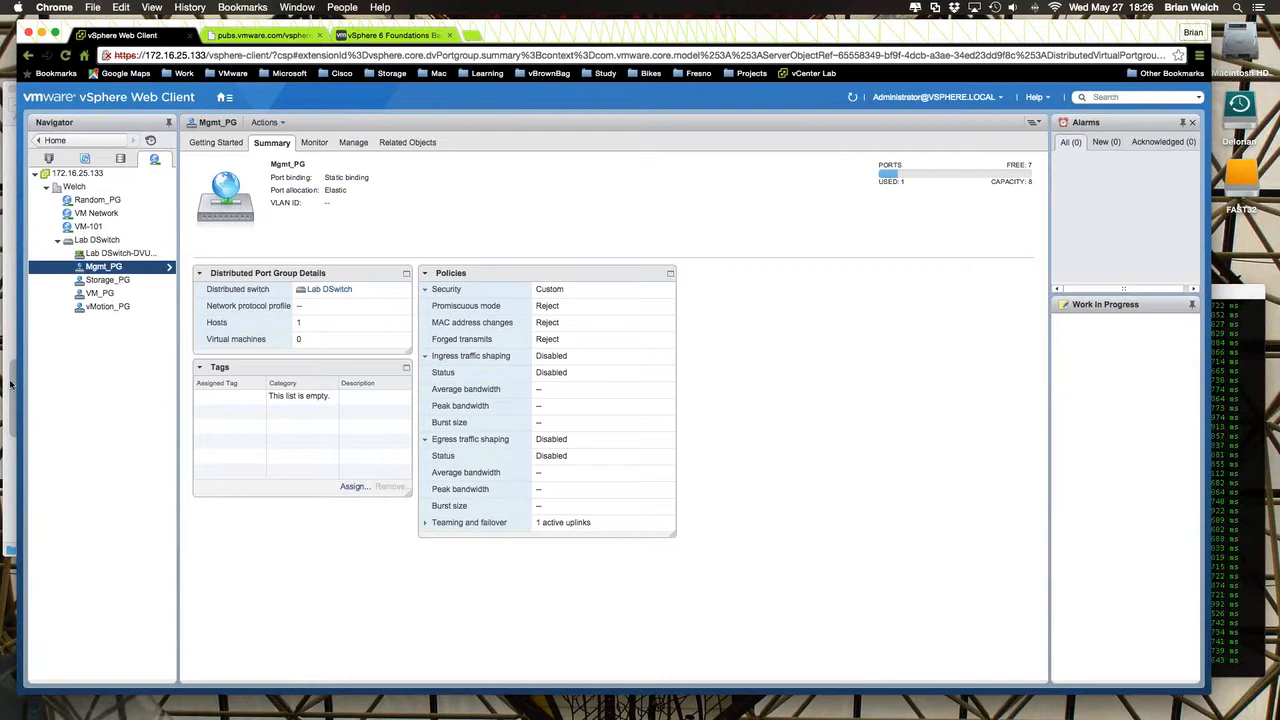
click(120, 243)
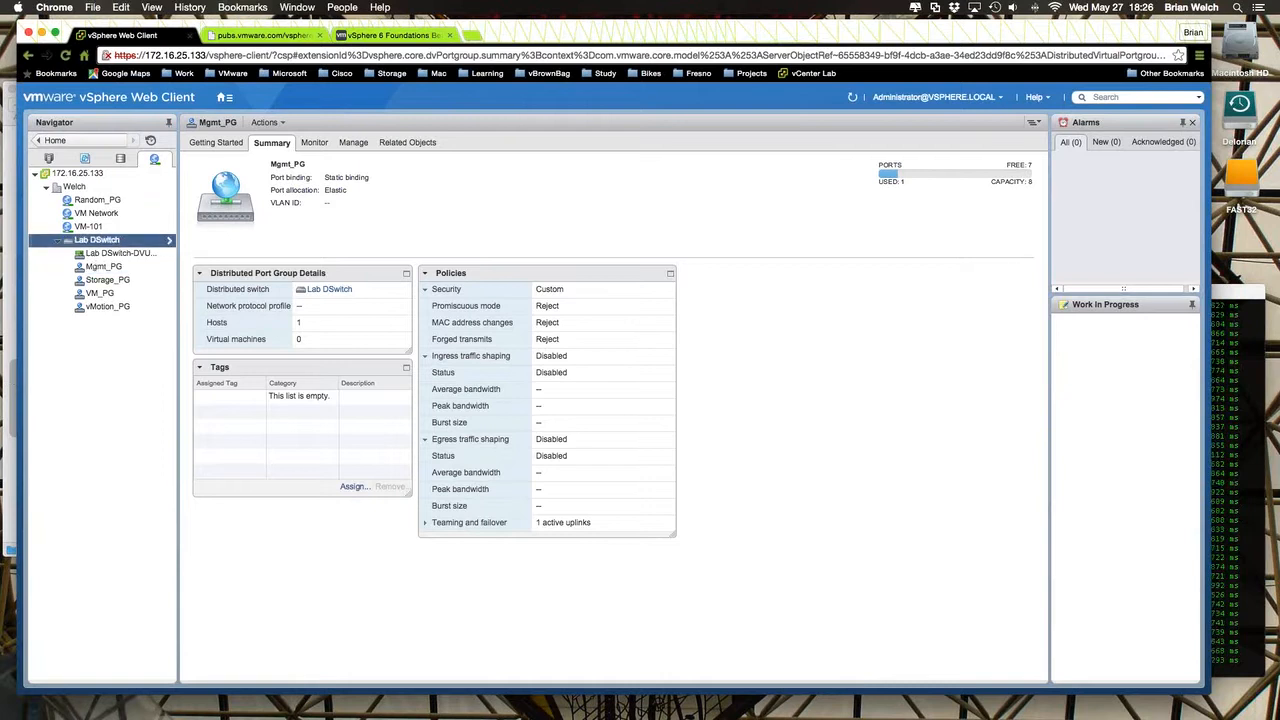
right_click(118, 272)
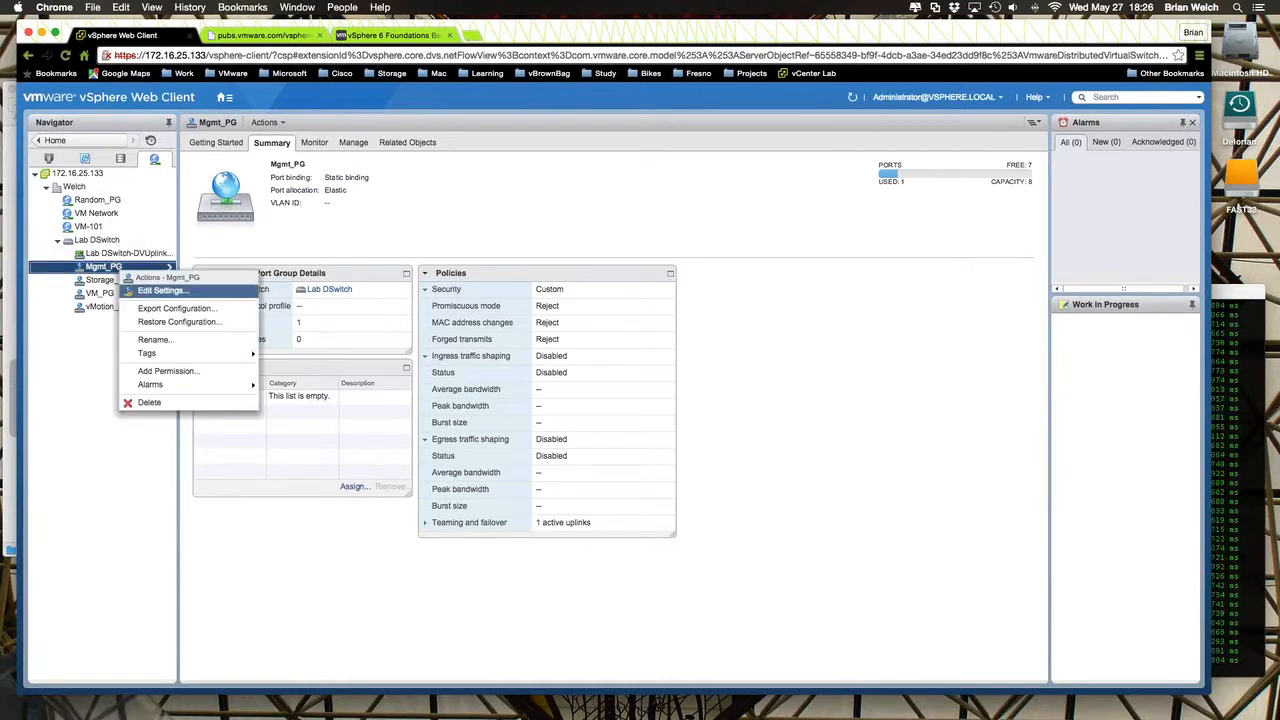
click(140, 290)
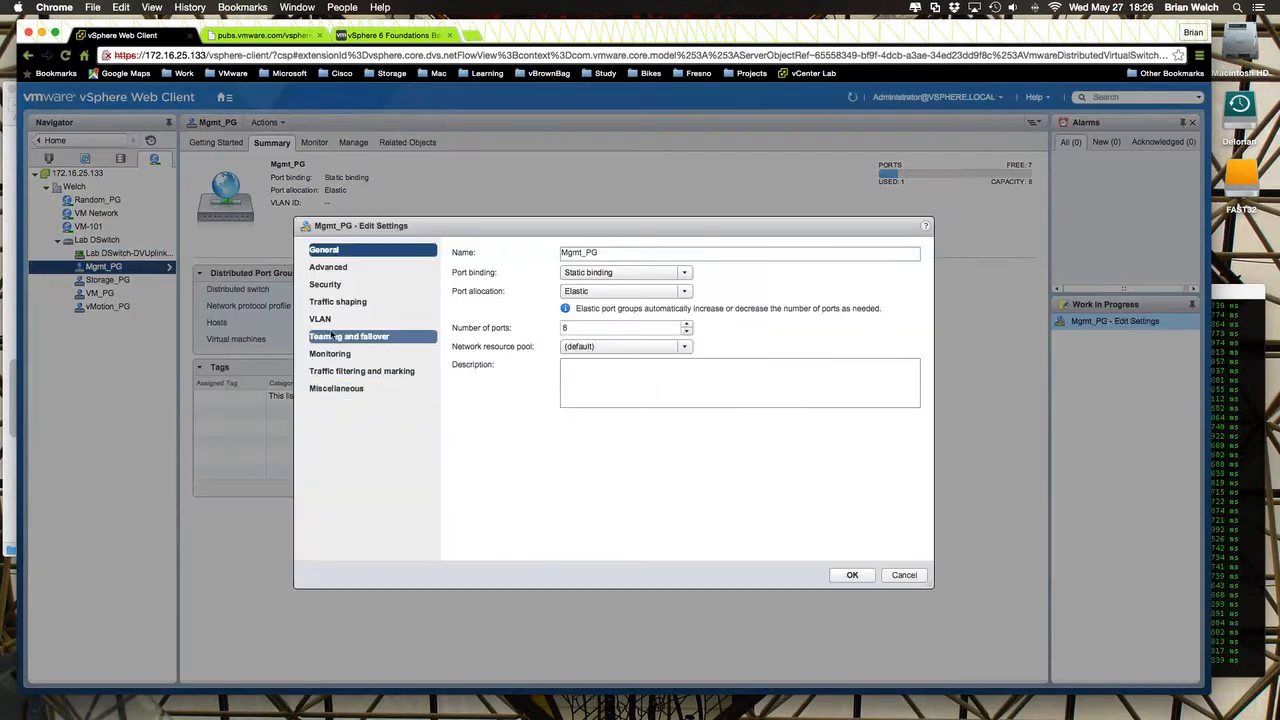
click(330, 325)
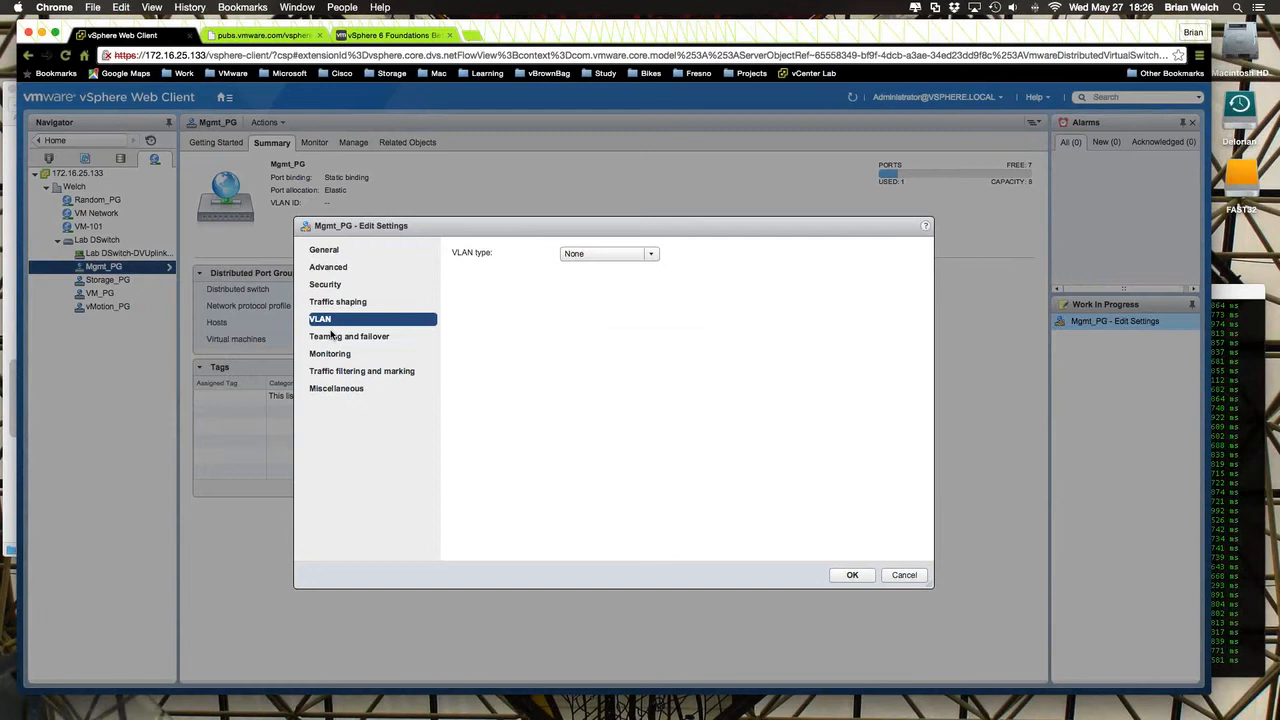
click(651, 254)
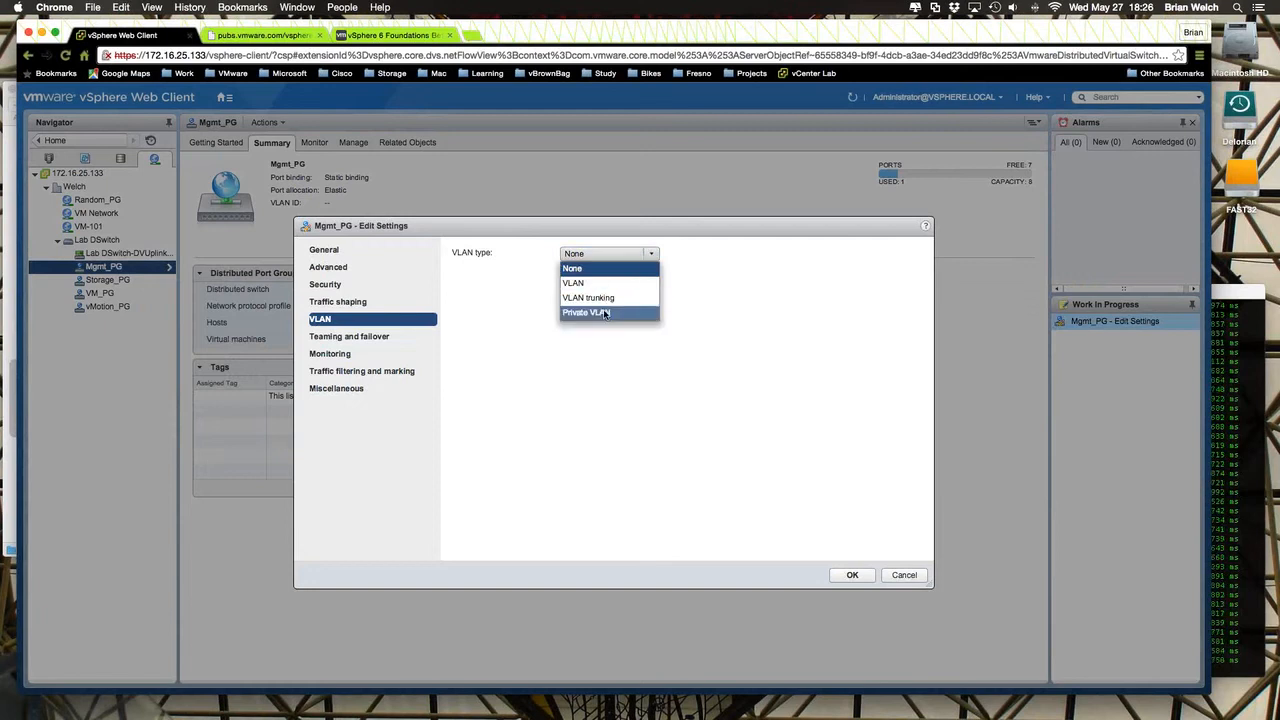
click(604, 314)
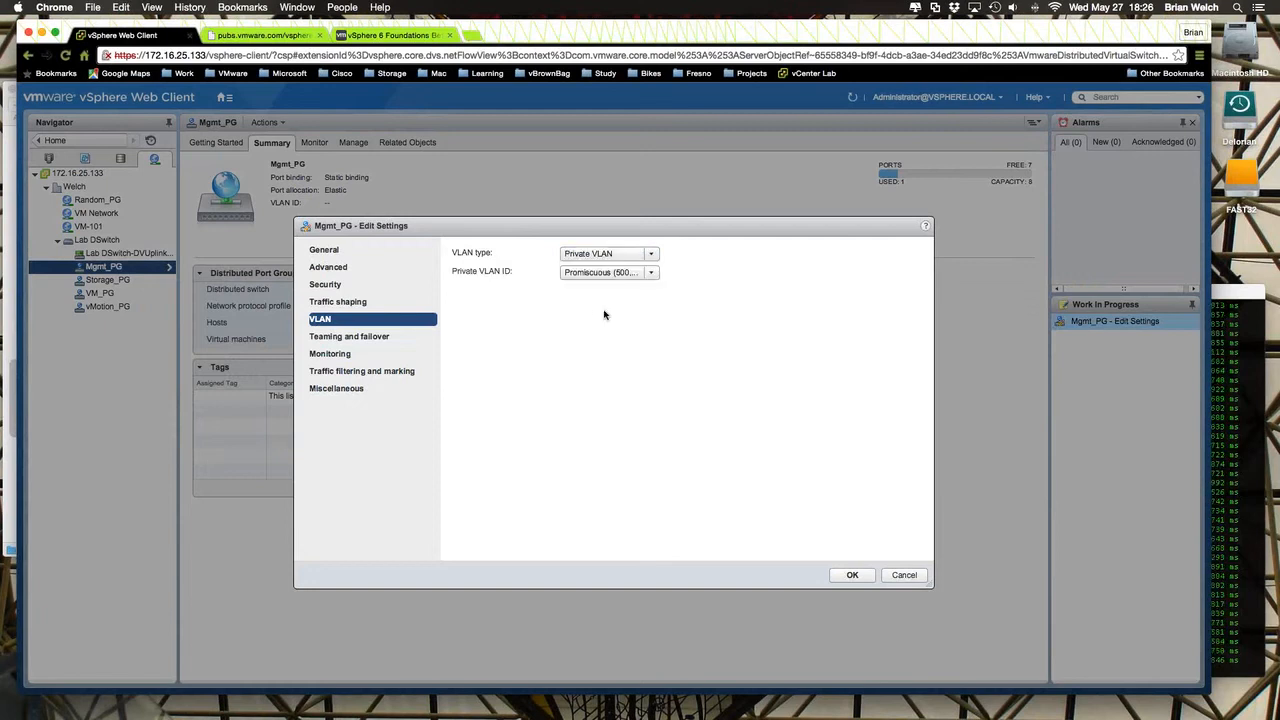
click(651, 273)
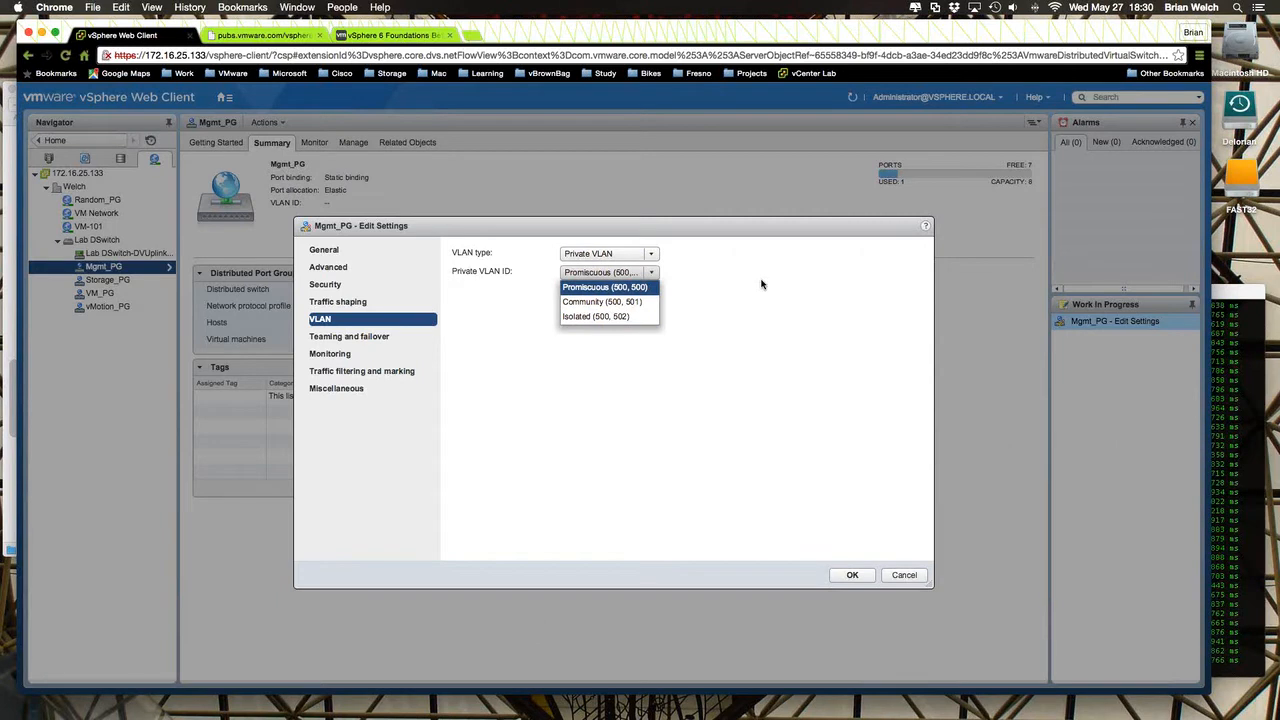
- Keep the Promiscuous (500, 500) private VLAN for Mgmt_PG, consult the list of demo items in TextEdit, and save the port group settings
click(608, 236)
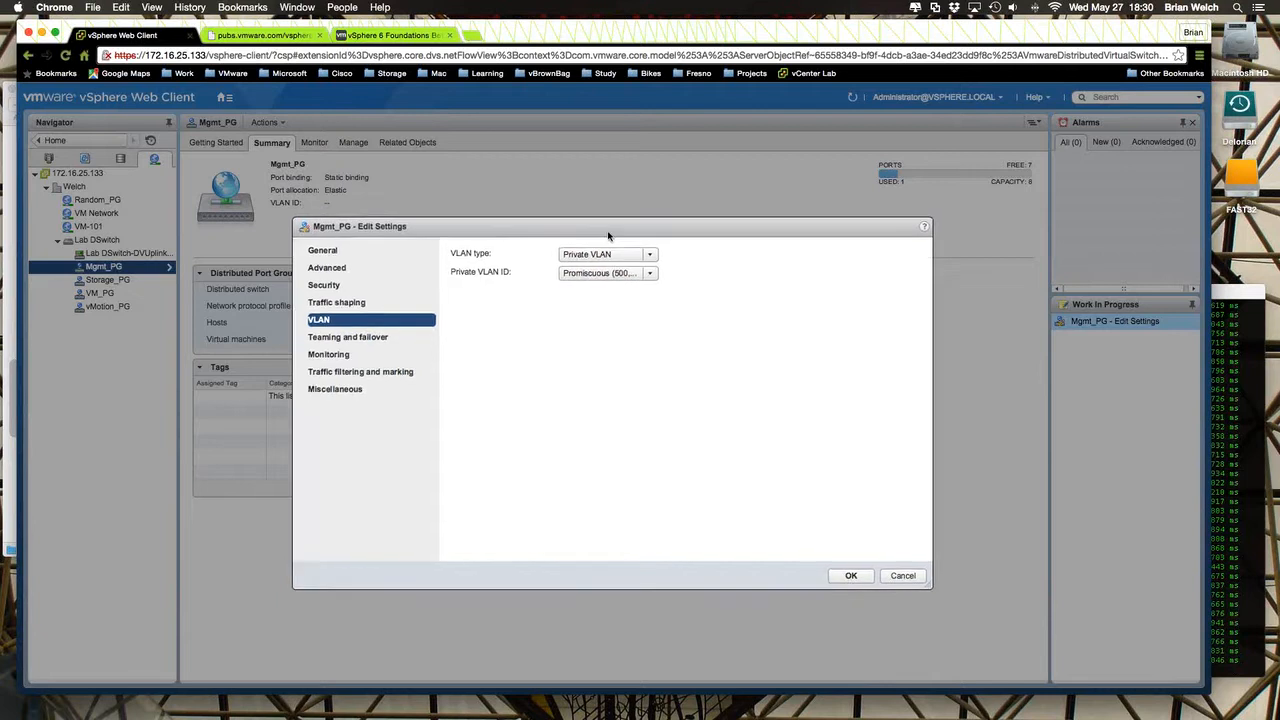
drag(608, 236, 536, 167)
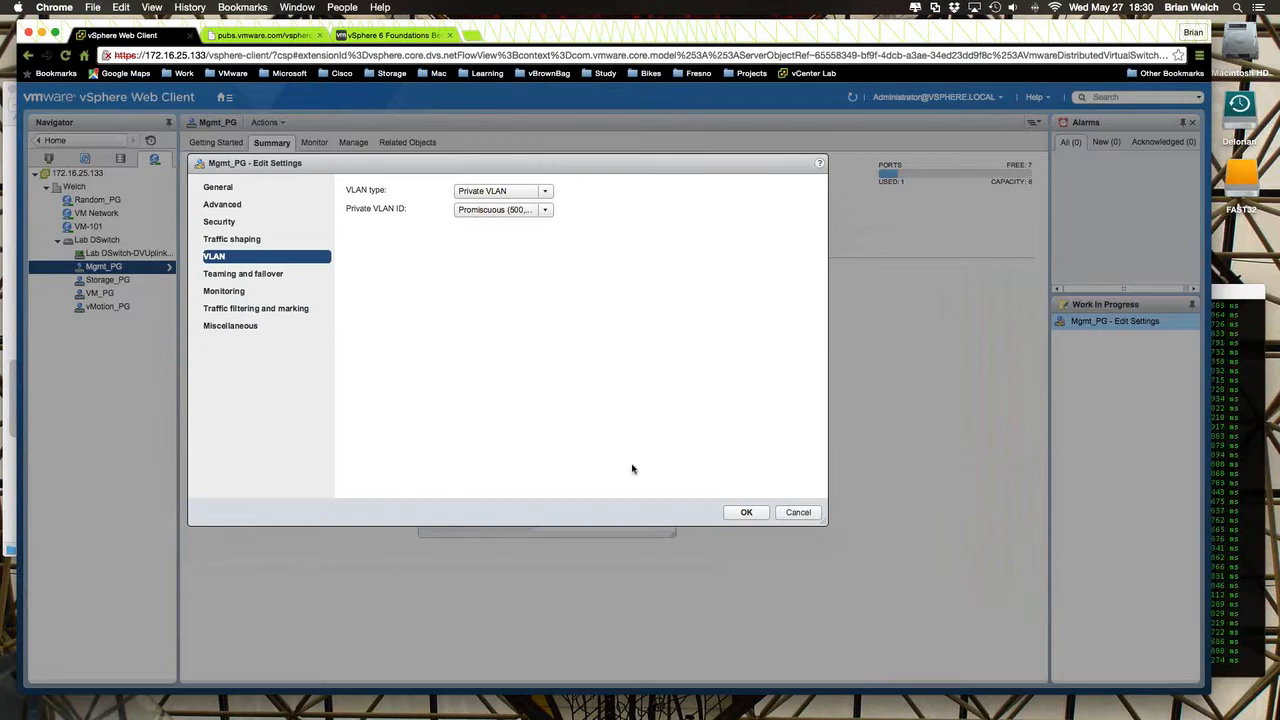
mouse_move(492, 710)
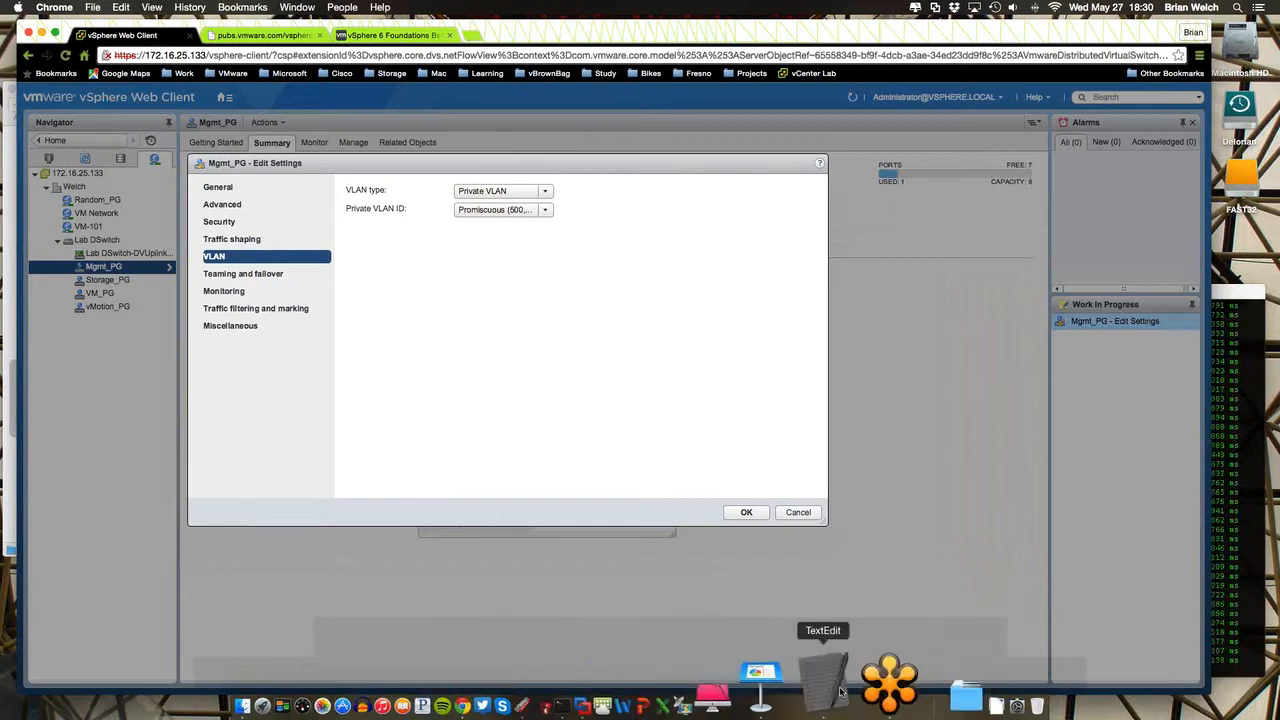
click(836, 688)
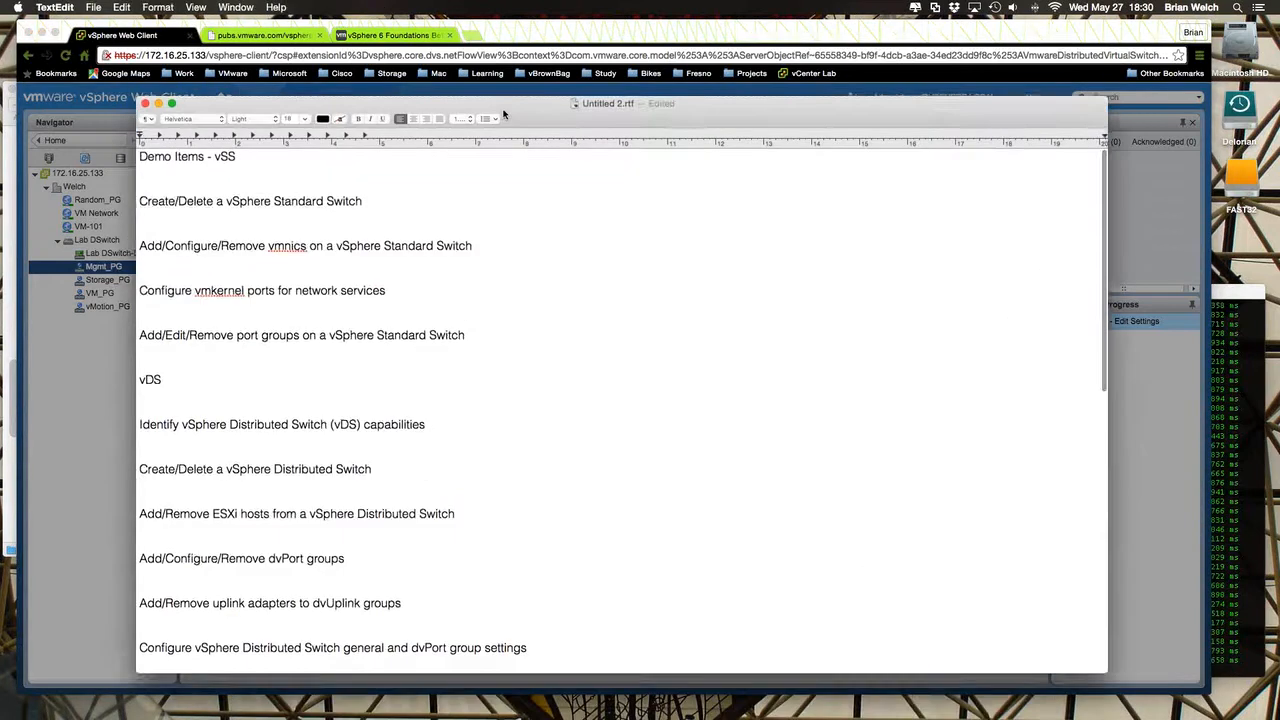
drag(504, 112, 490, 70)
scroll(489, 476, down, 3)
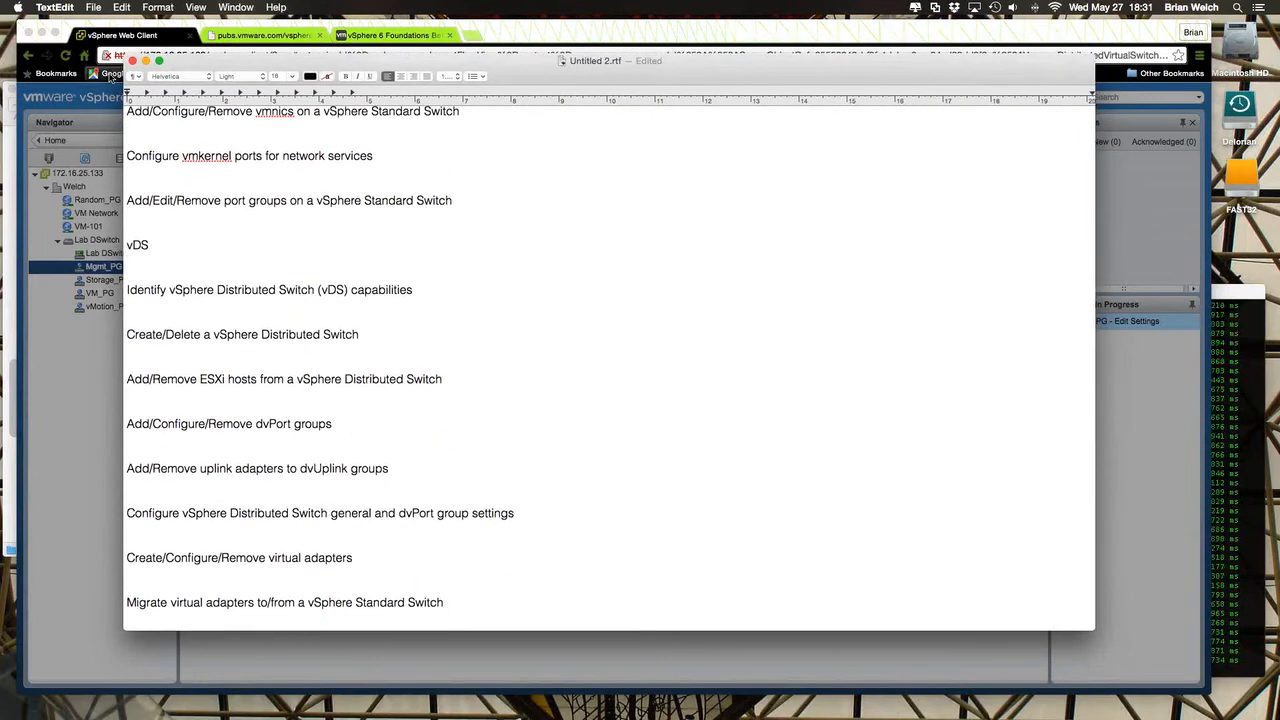
click(146, 62)
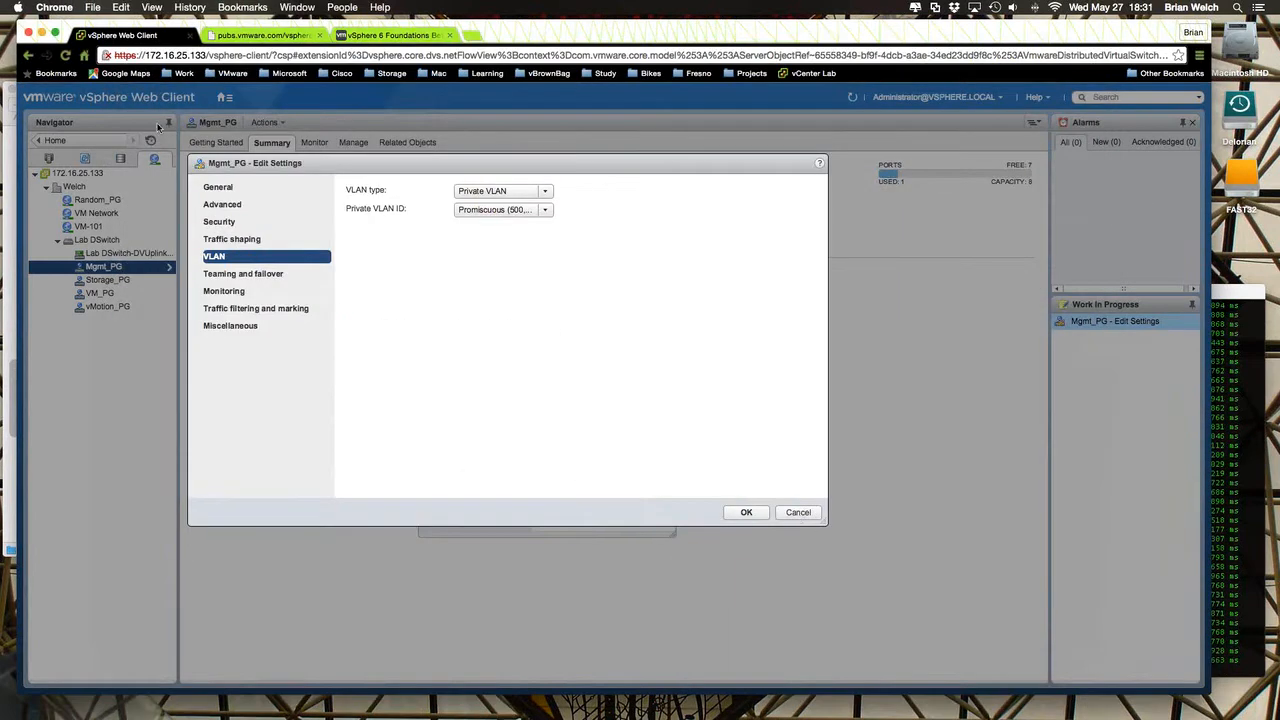
click(747, 513)
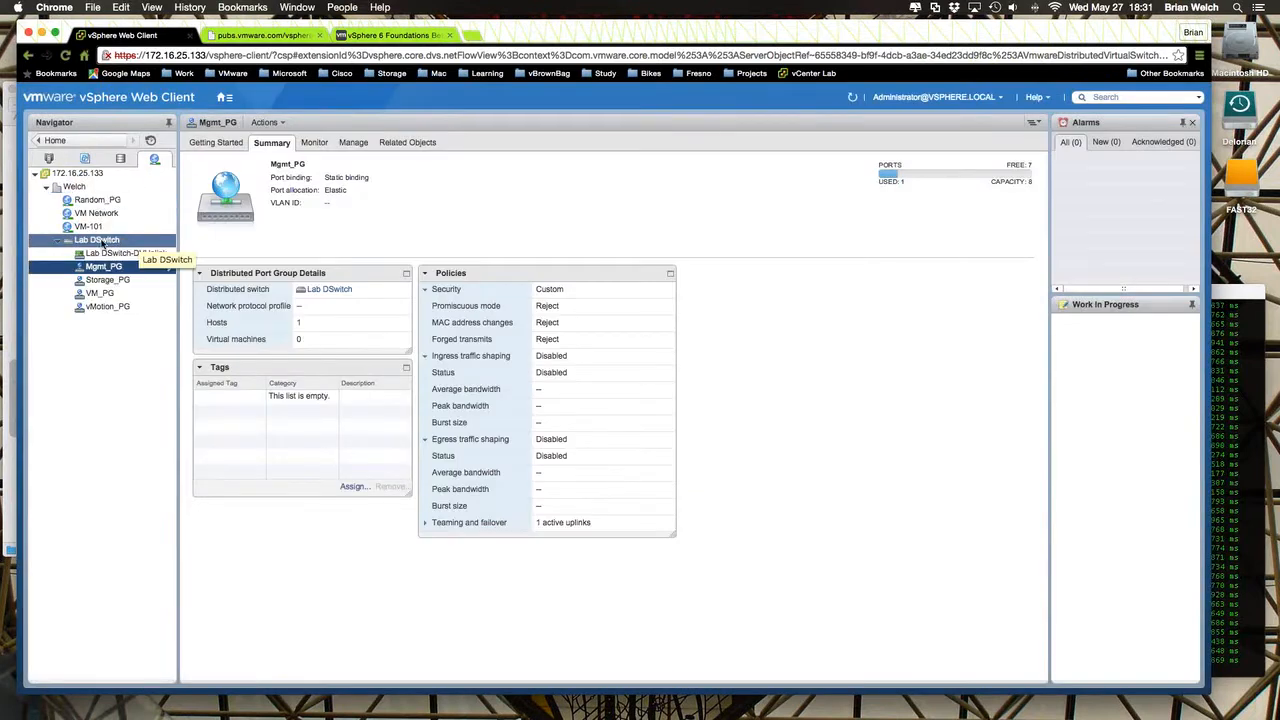
- Look through Lab DSwitch's summary and properties and host 172.16.25.134's available actions for a way to add hosts to the switch
click(100, 241)
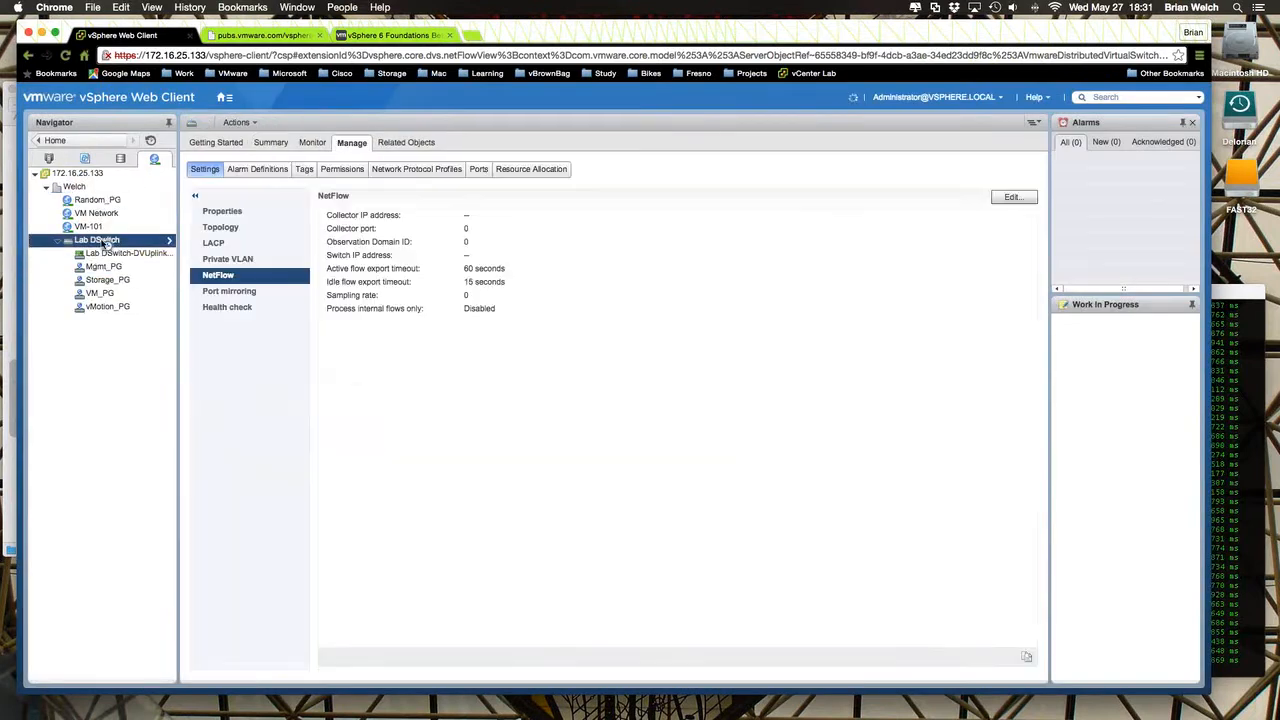
click(270, 143)
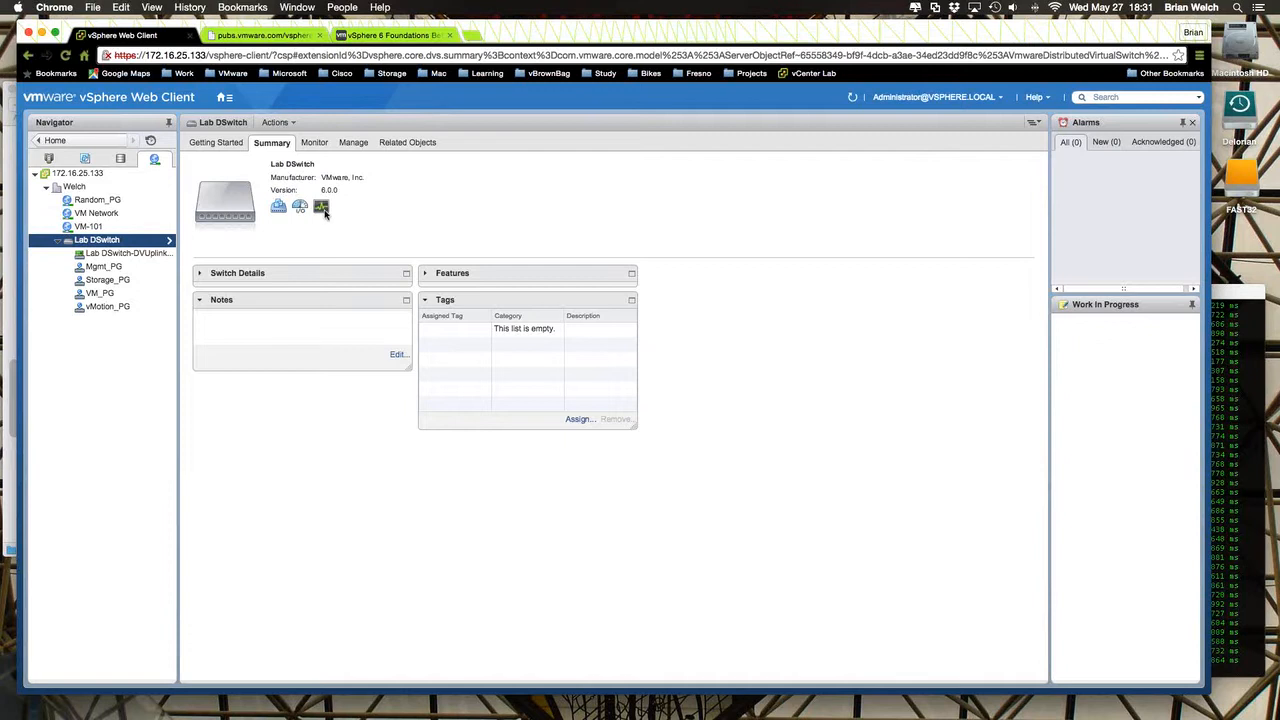
mouse_move(324, 212)
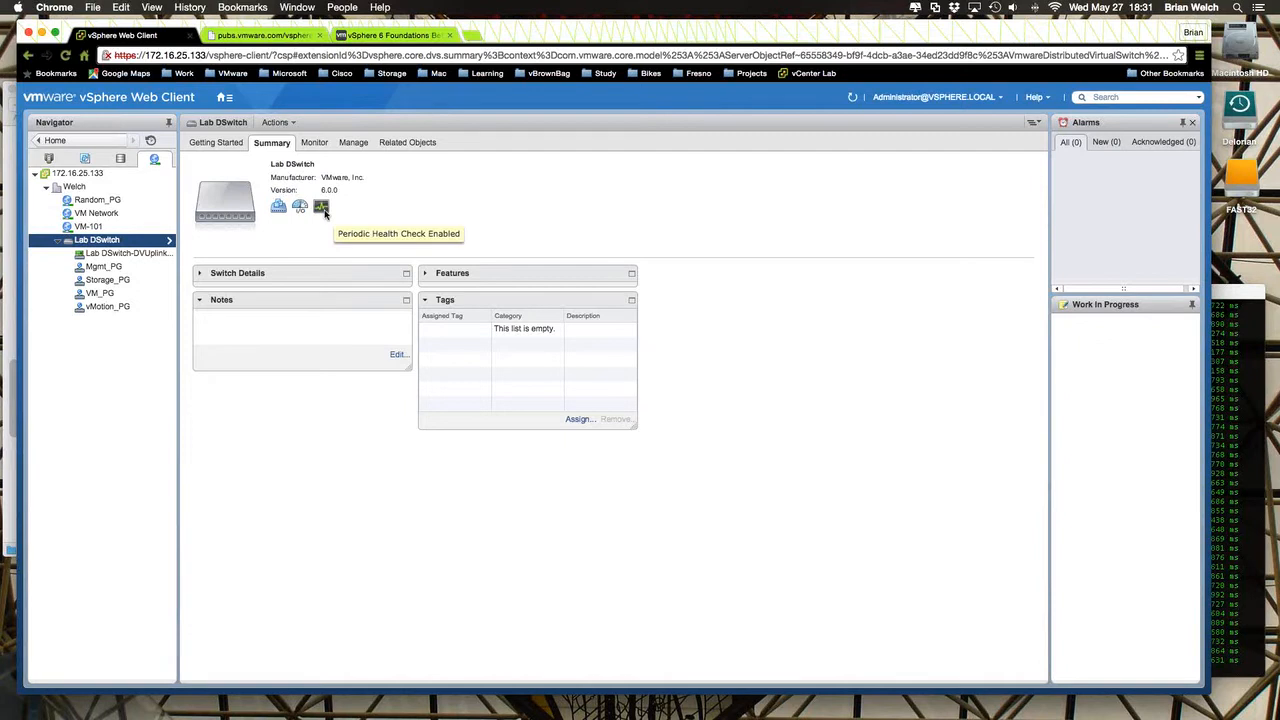
click(48, 158)
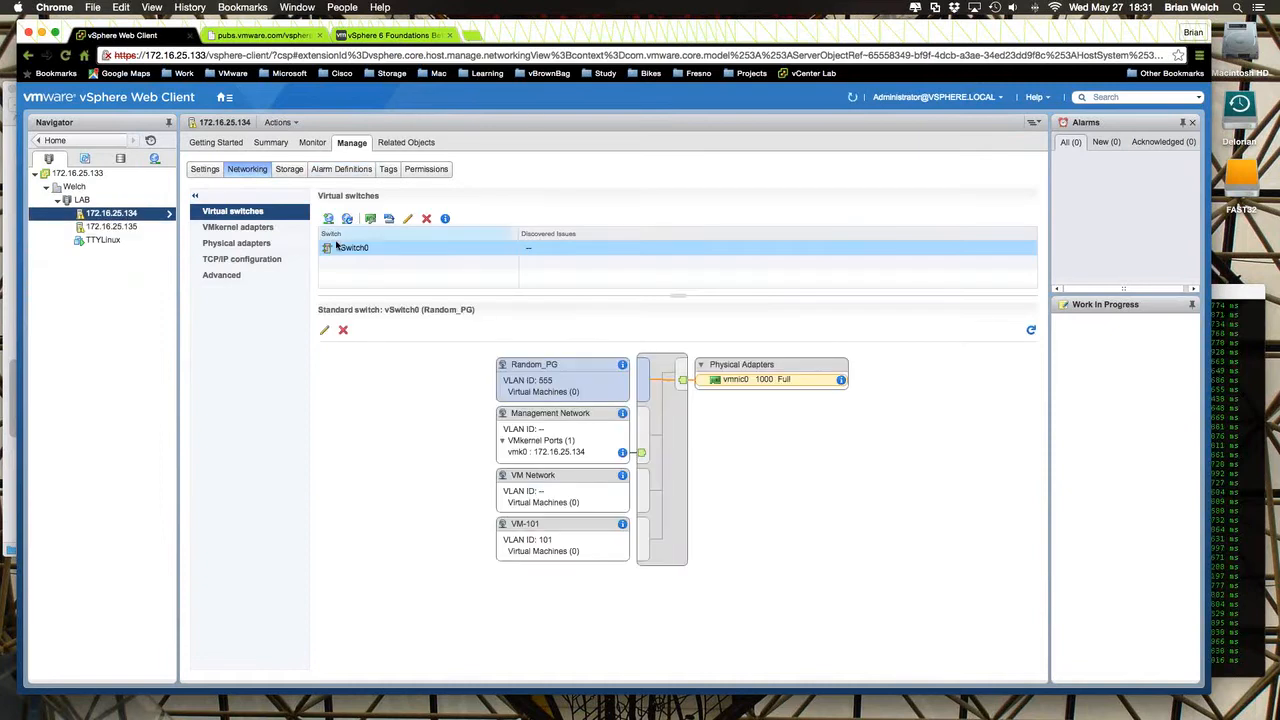
right_click(133, 213)
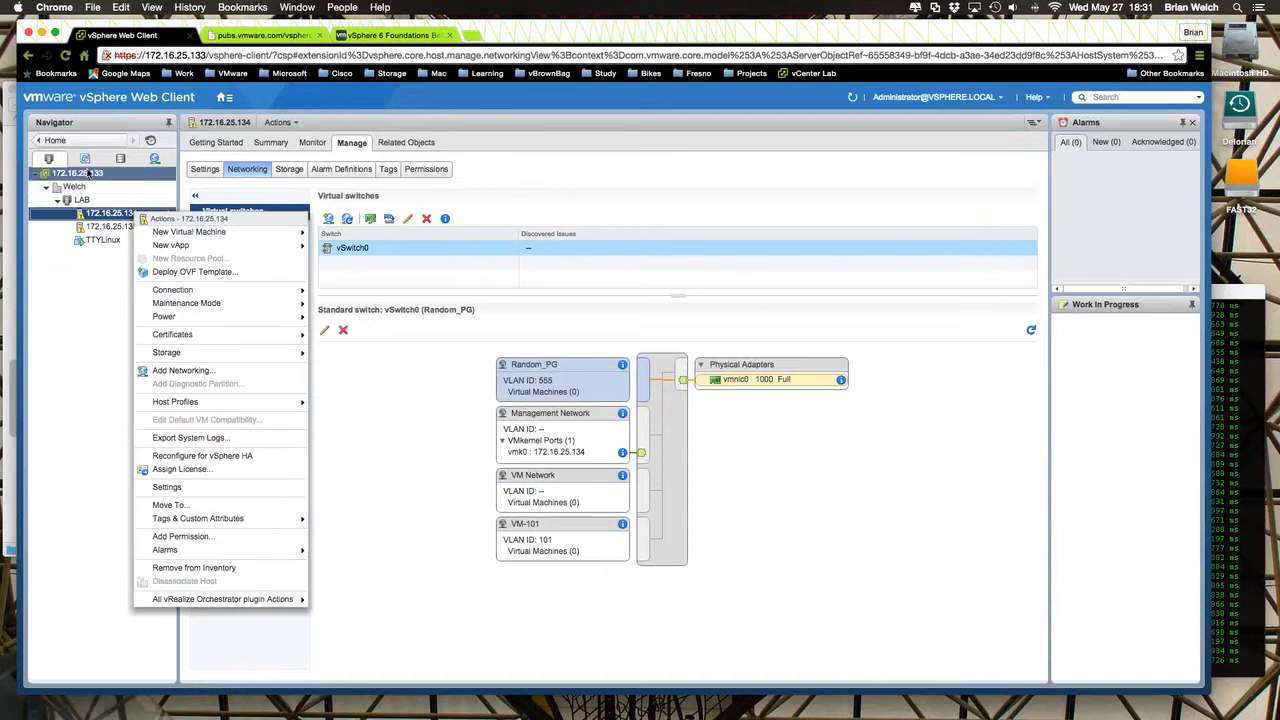
click(156, 160)
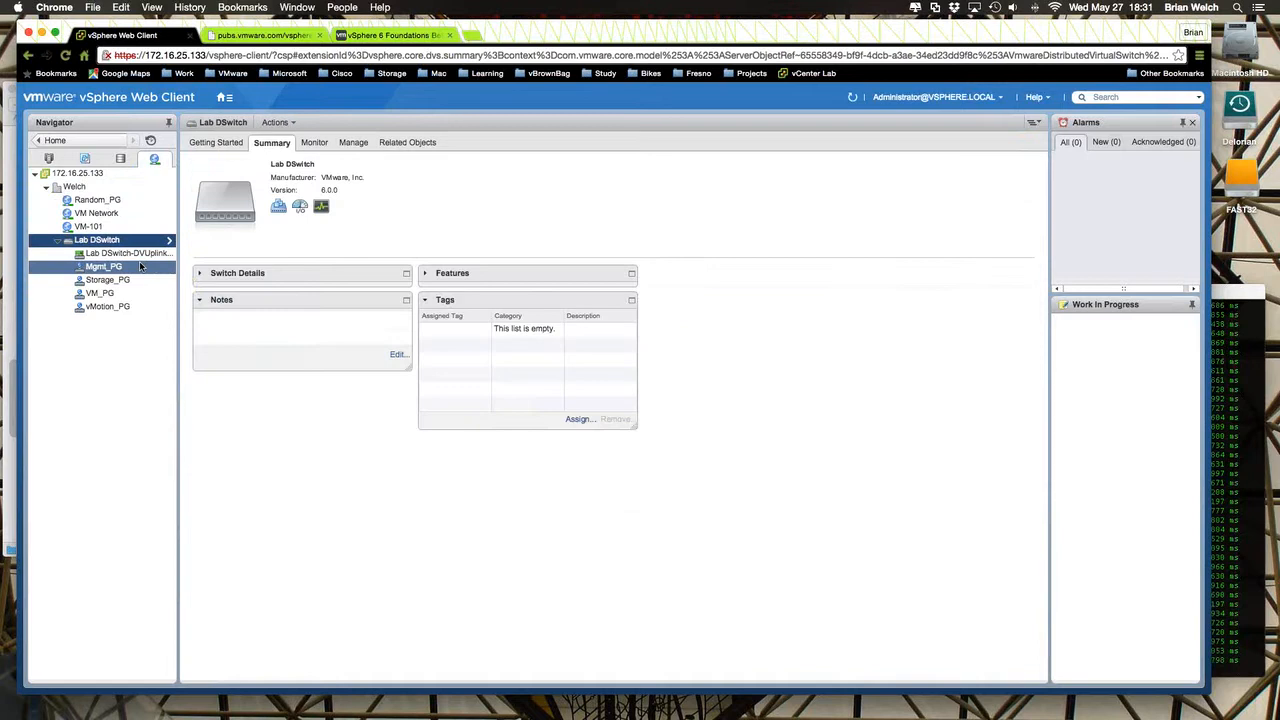
click(358, 145)
click(236, 212)
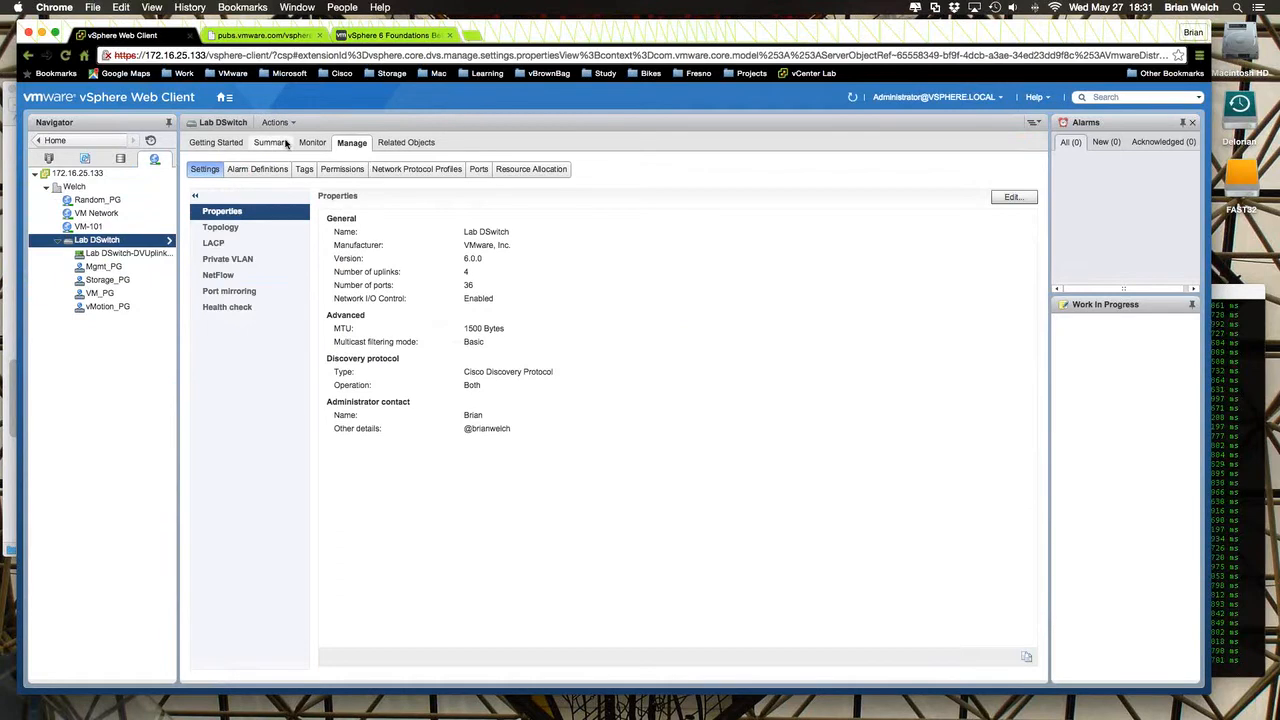
click(287, 144)
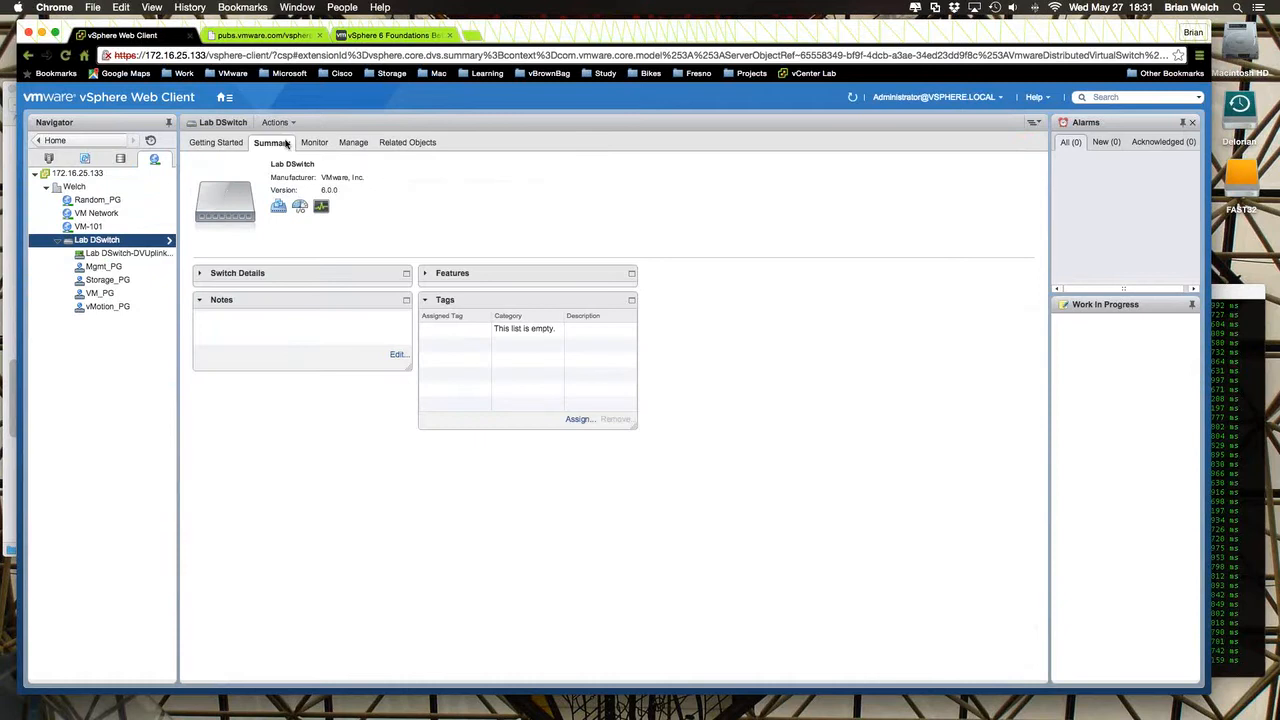
- Start adding hosts to Lab DSwitch and select 172.16.25.134 as the new host
right_click(122, 245)
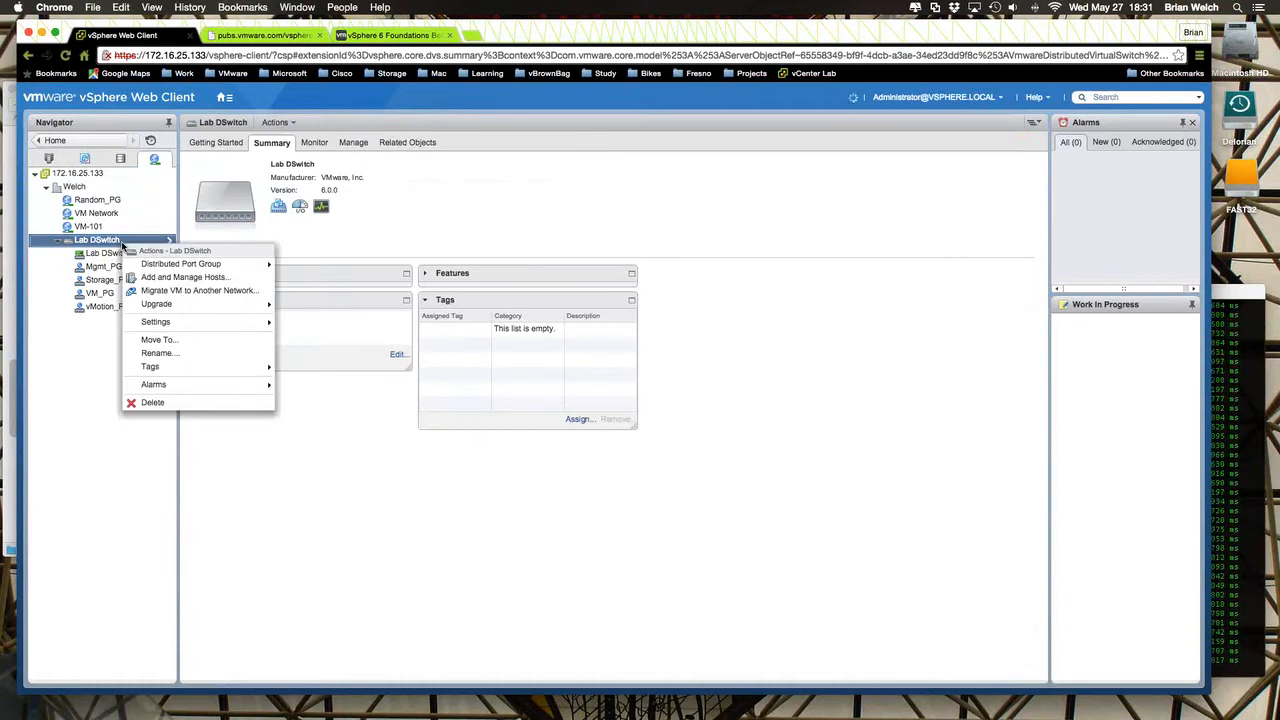
click(156, 278)
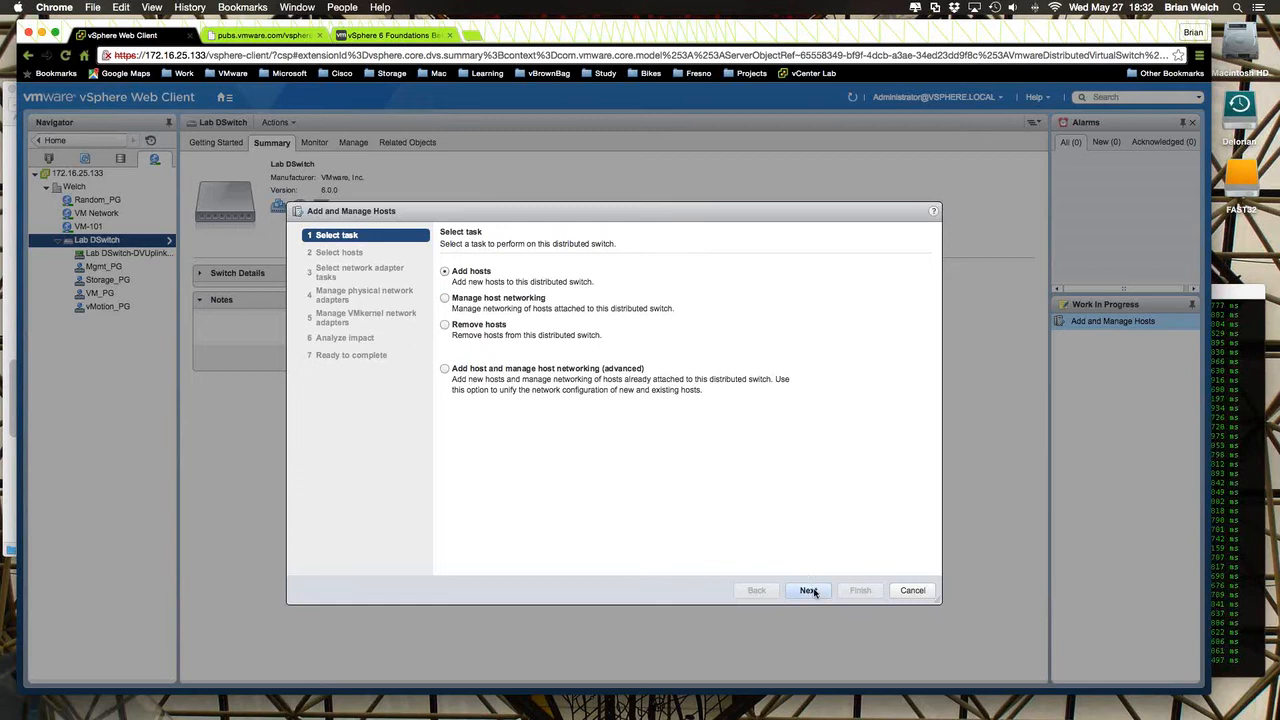
click(808, 590)
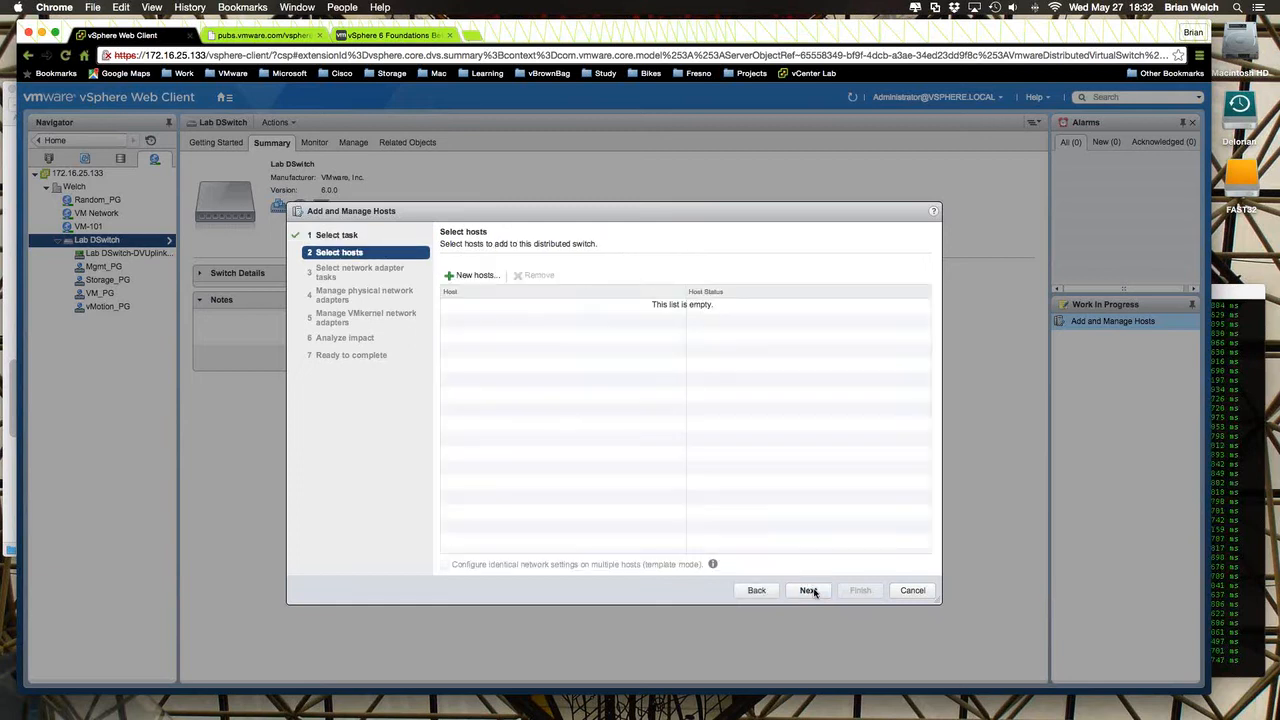
click(473, 277)
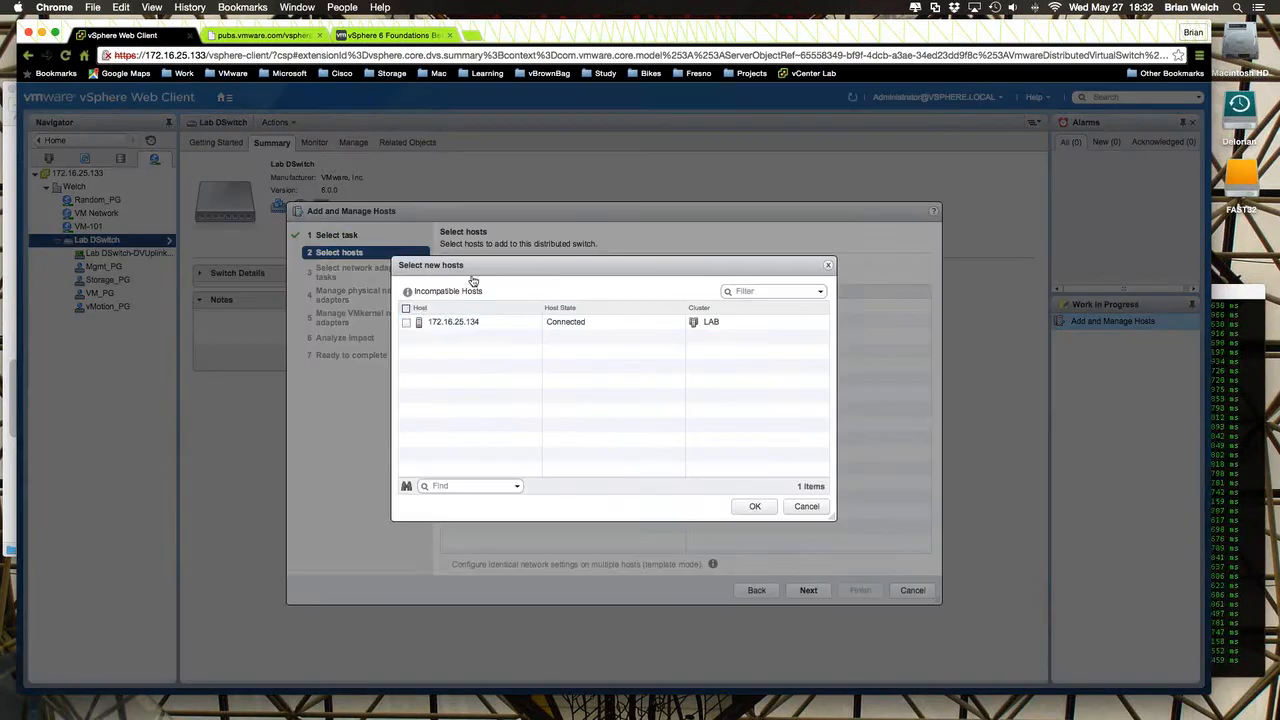
click(406, 322)
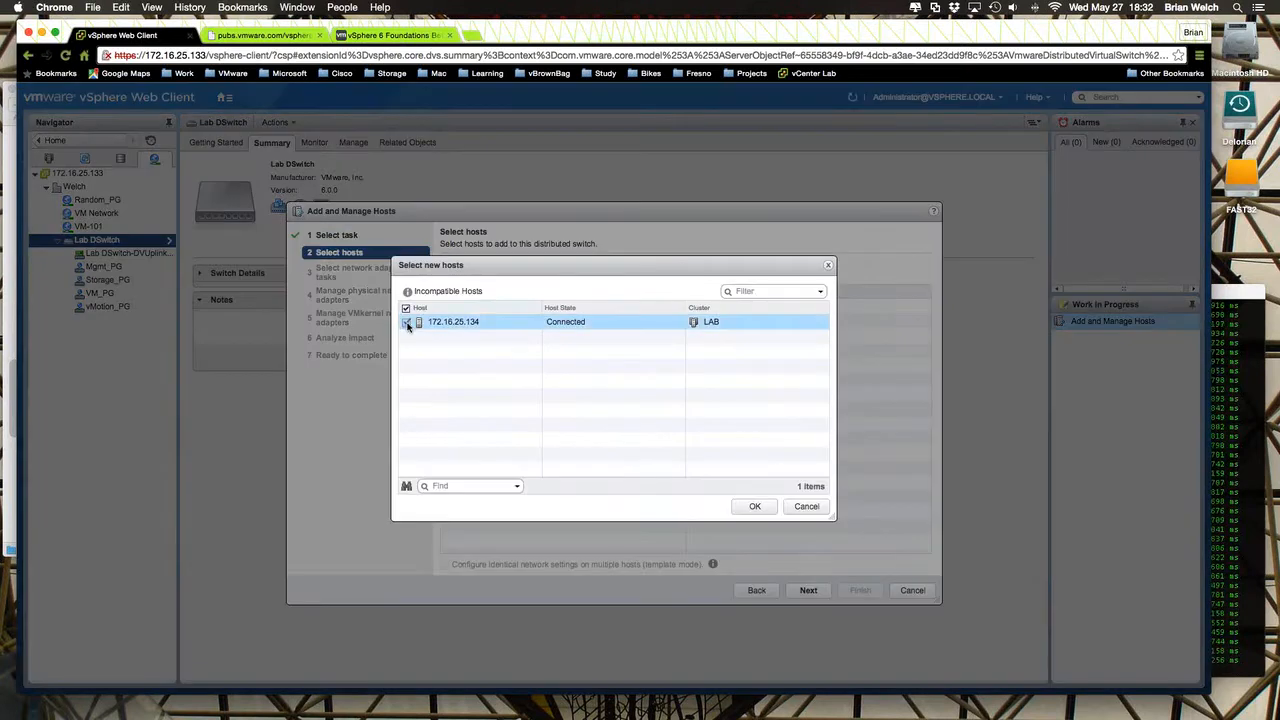
click(1228, 302)
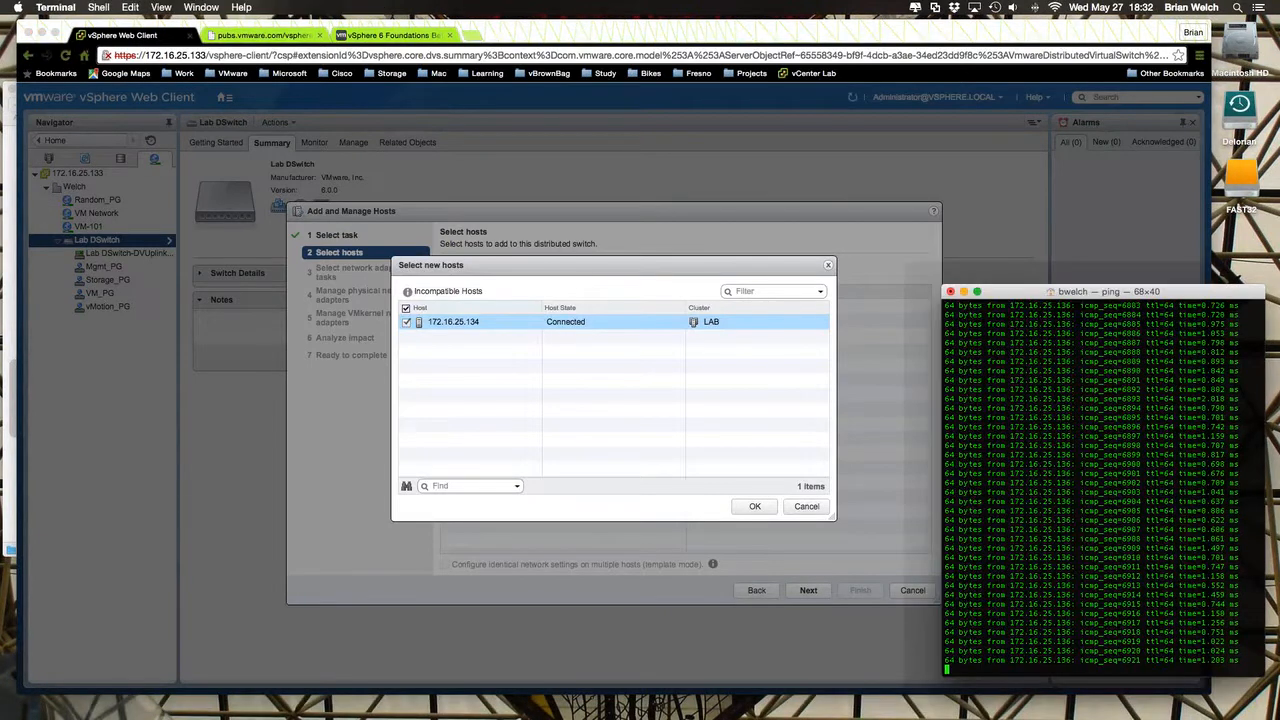
click(755, 506)
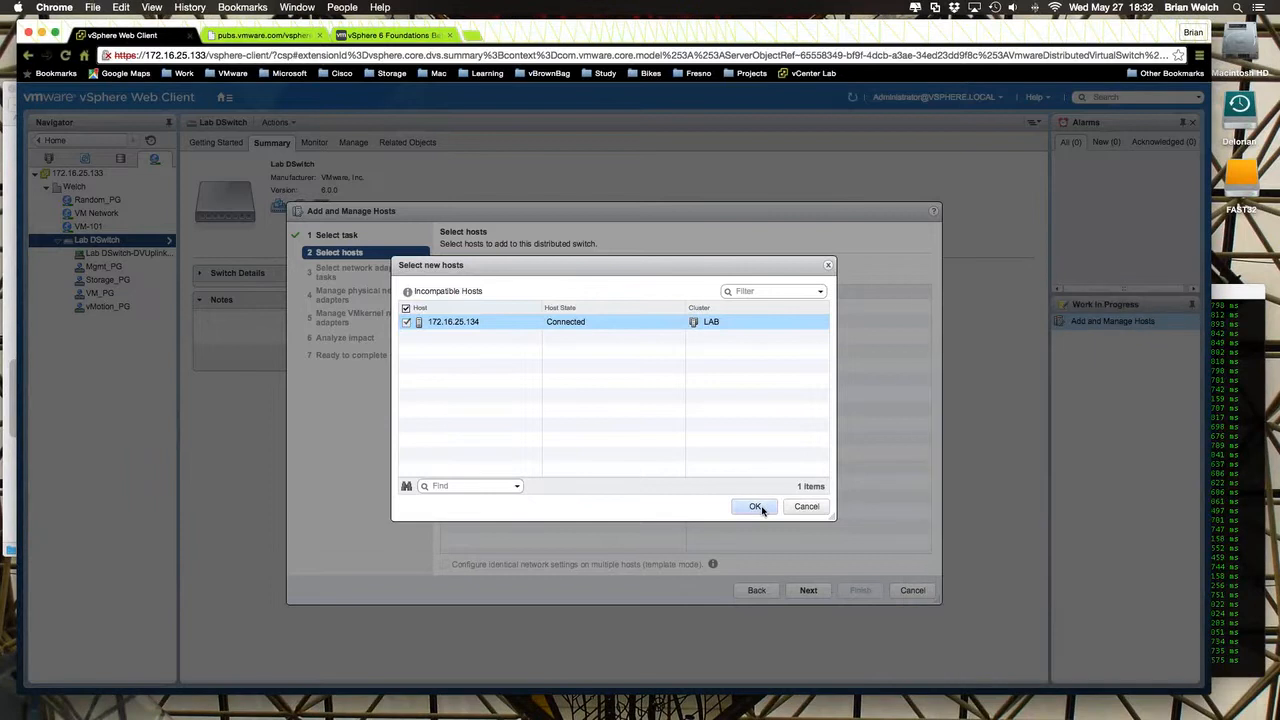
click(756, 508)
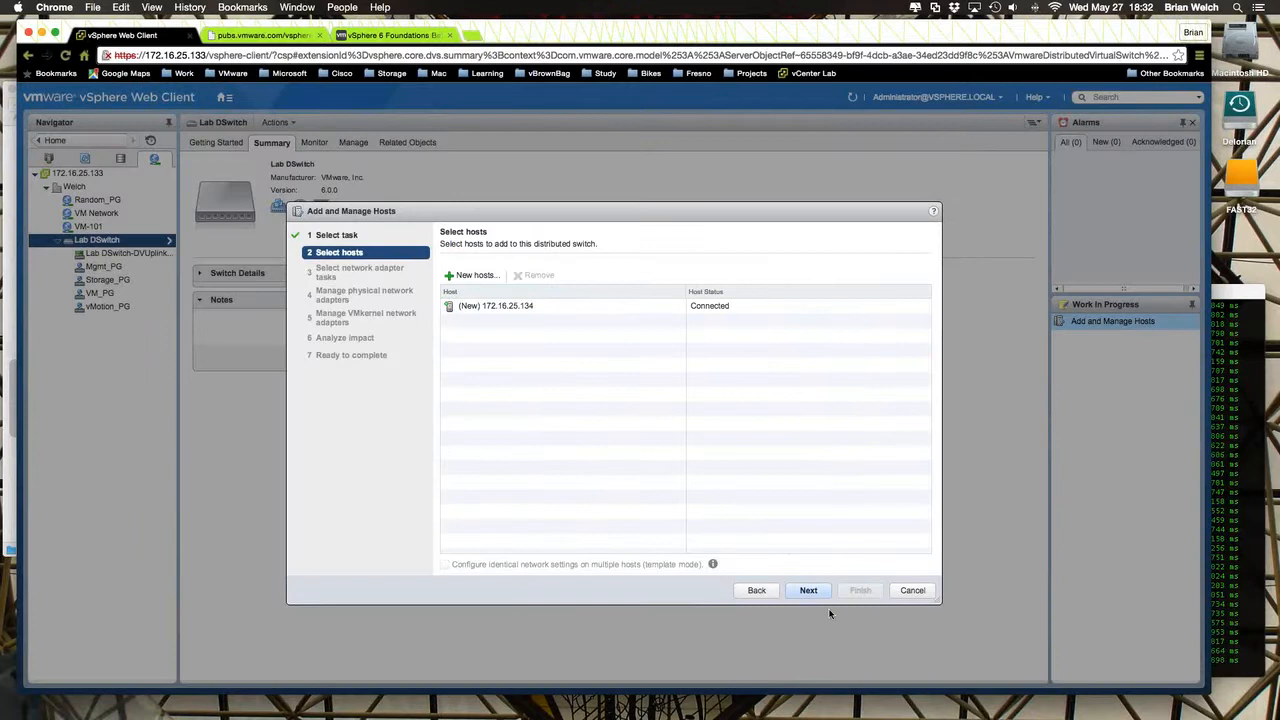
- Include virtual machine network migration in the adapter tasks, along with managing physical and VMkernel adapters, and continue to the physical adapters
click(808, 592)
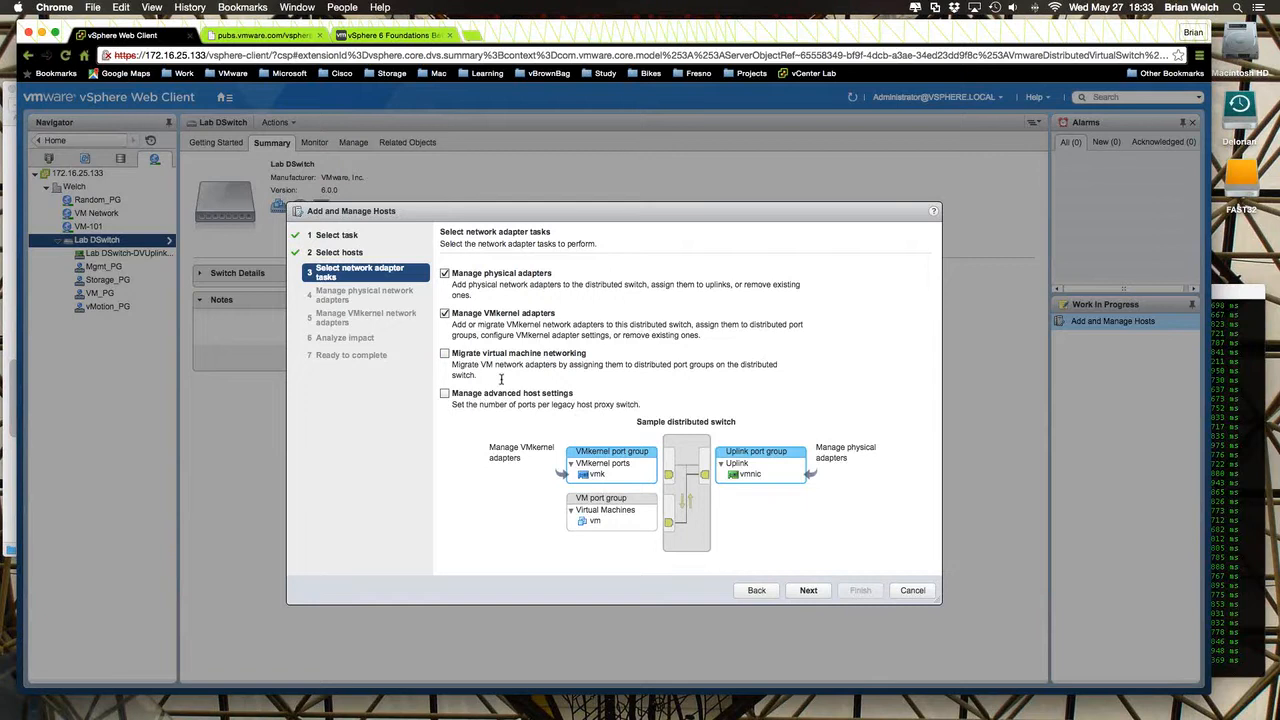
click(445, 354)
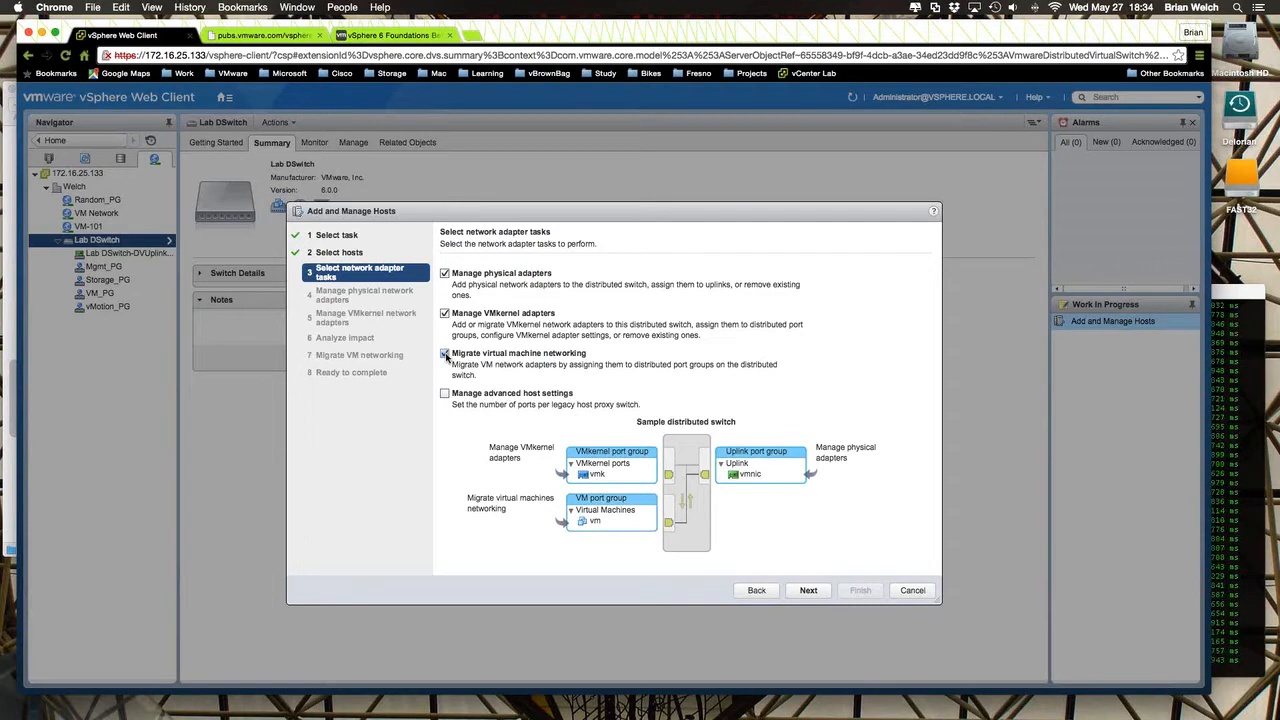
click(806, 590)
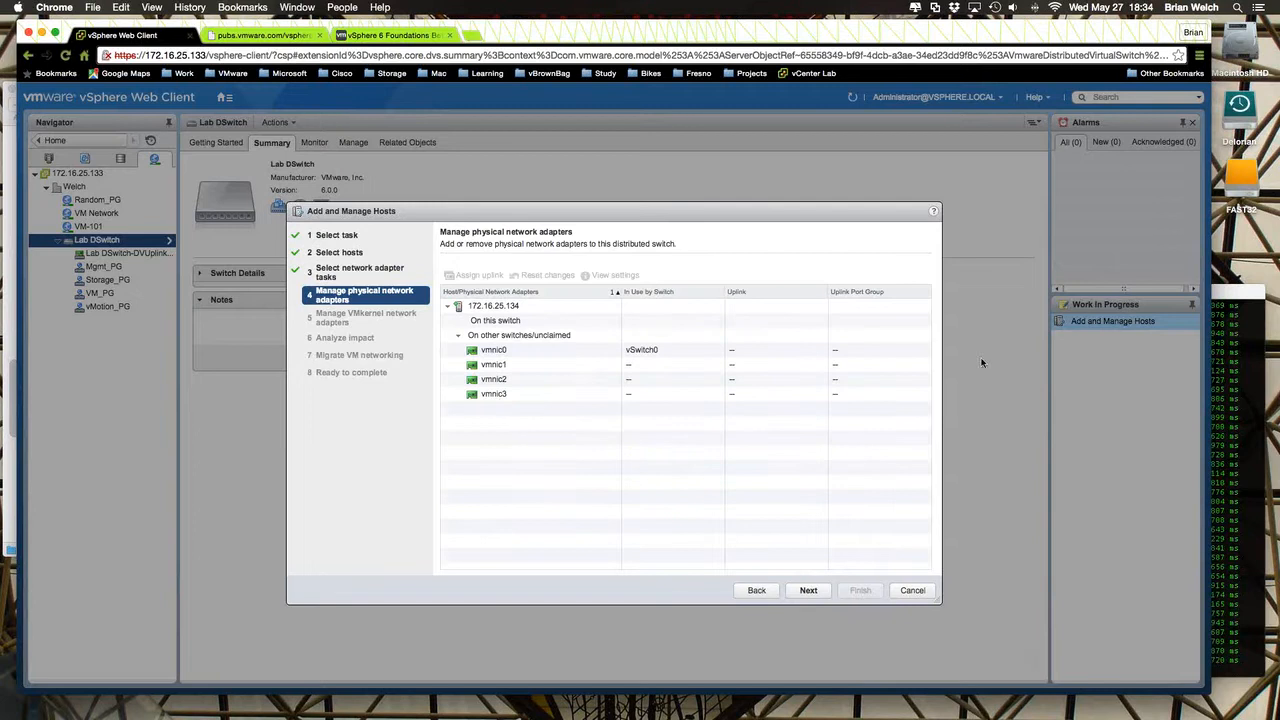
- Try to continue without assigning any physical adapter to the switch, and return to the adapter list
drag(586, 206, 508, 205)
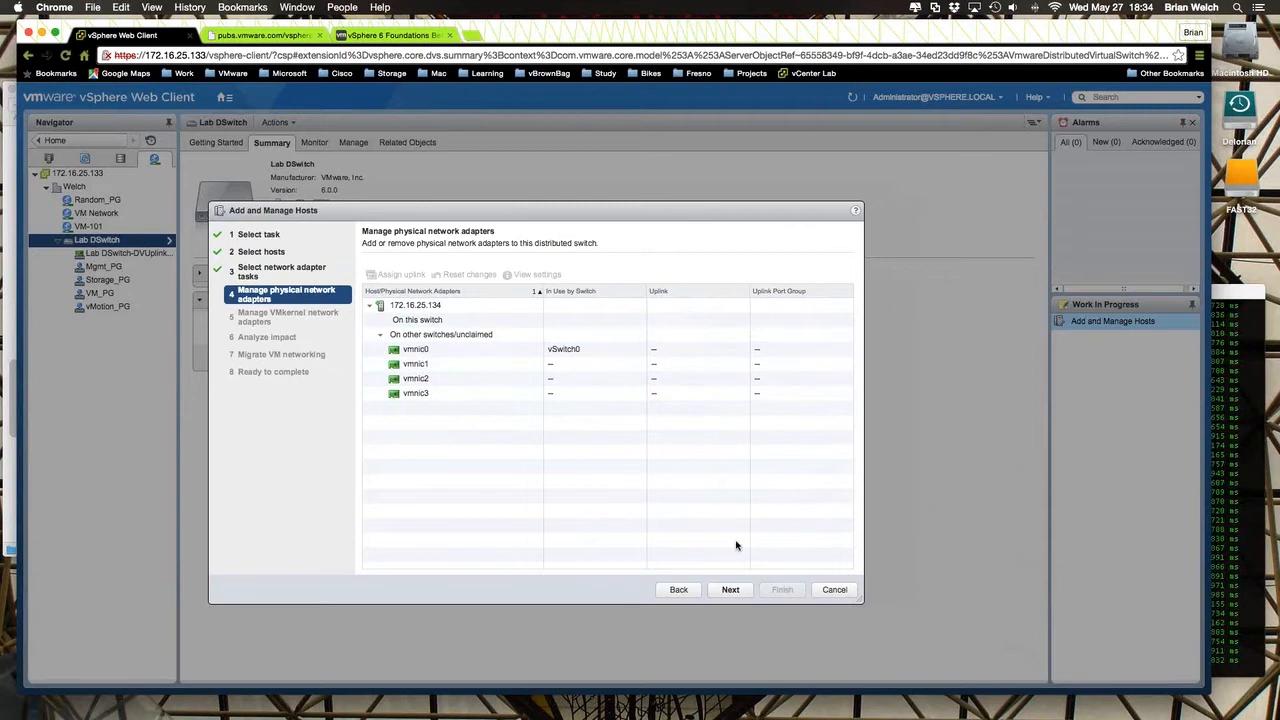
click(731, 591)
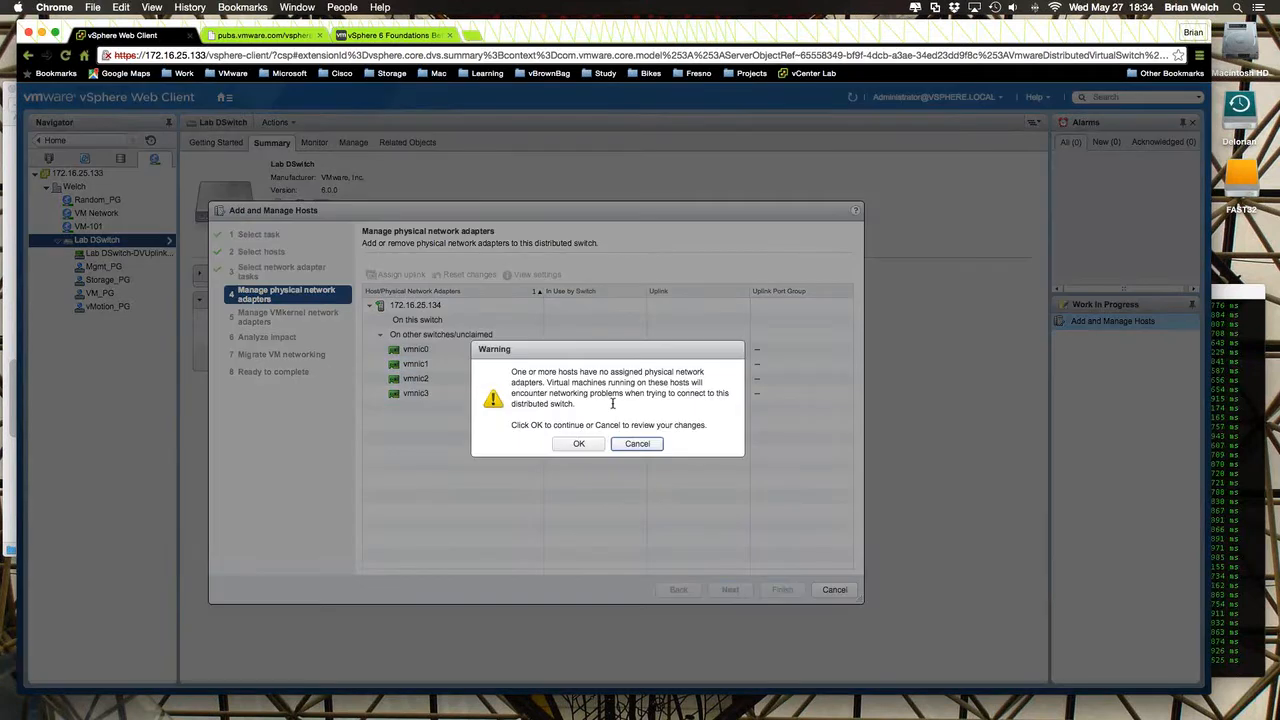
click(631, 444)
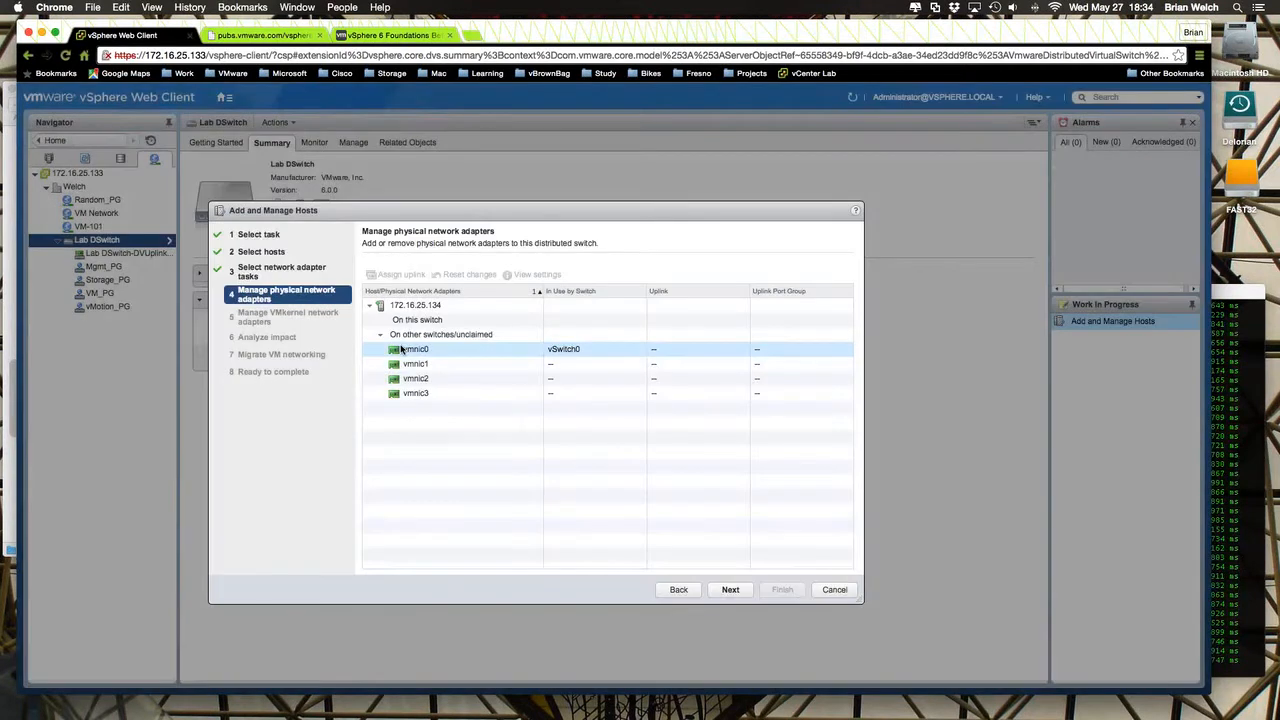
- Assign physical adapter vmnic1 of host 172.16.25.134 to Lab DSwitch with an auto-assigned uplink
click(404, 350)
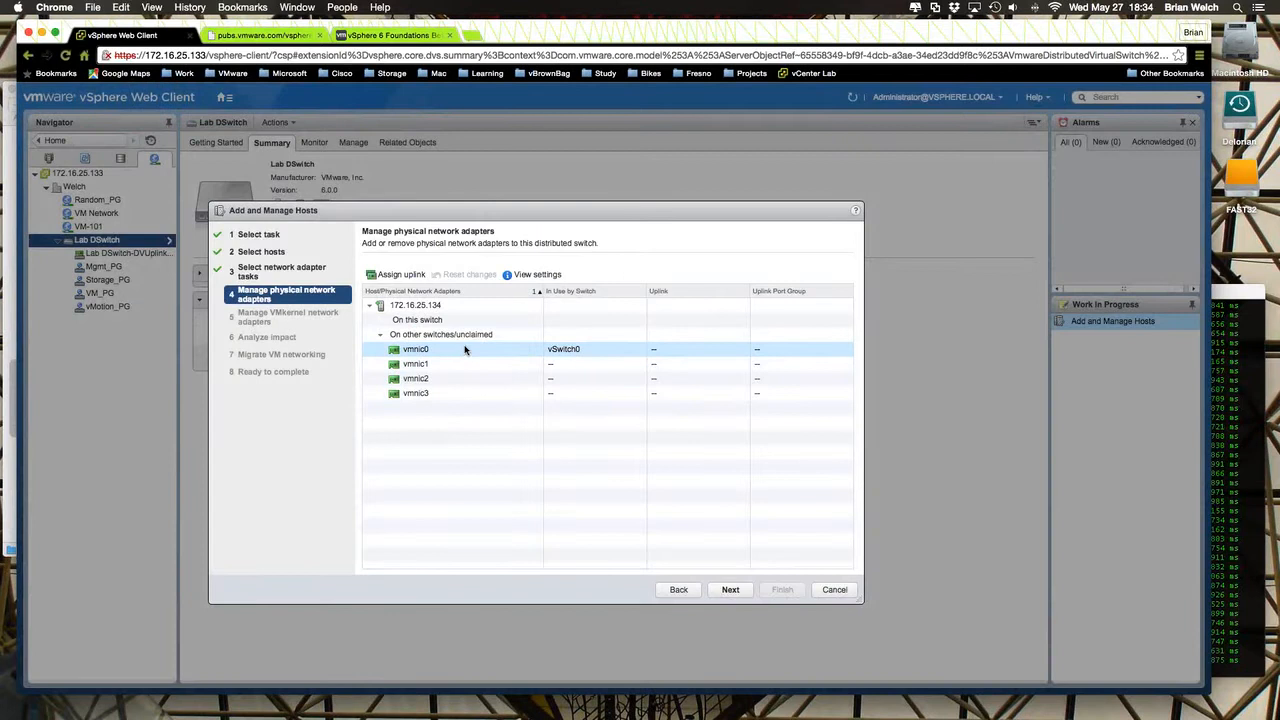
click(436, 306)
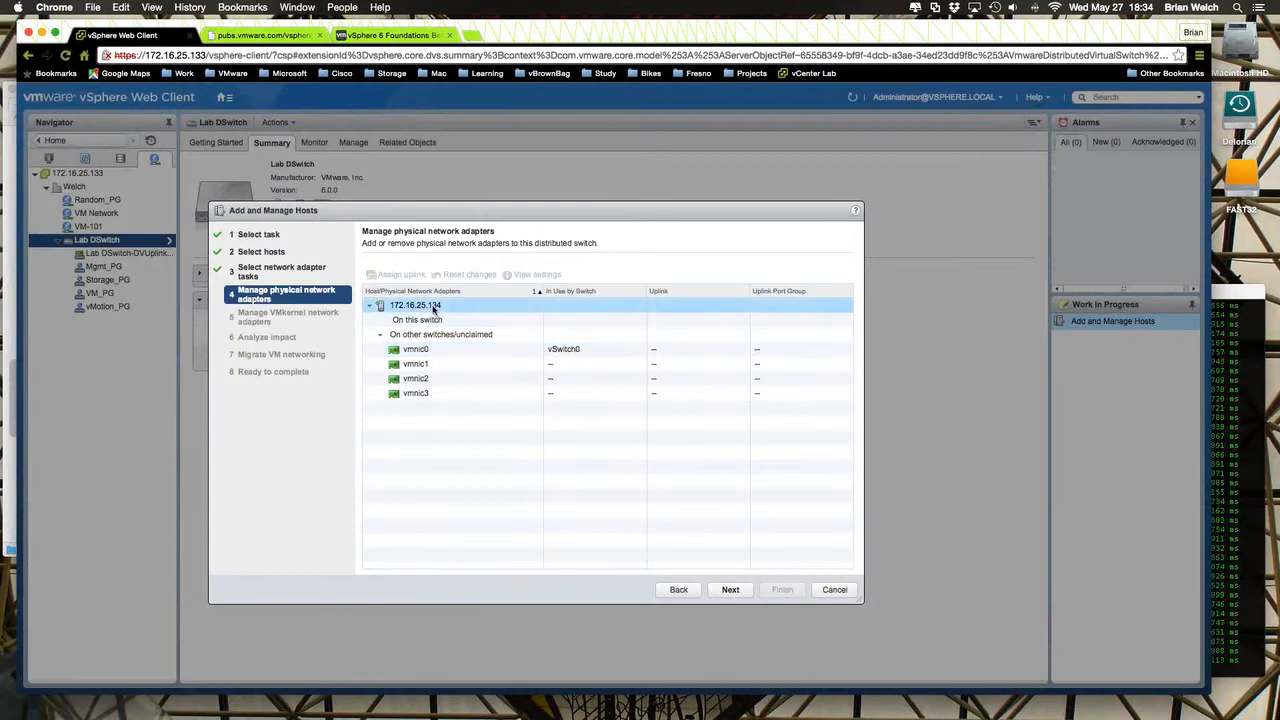
click(437, 320)
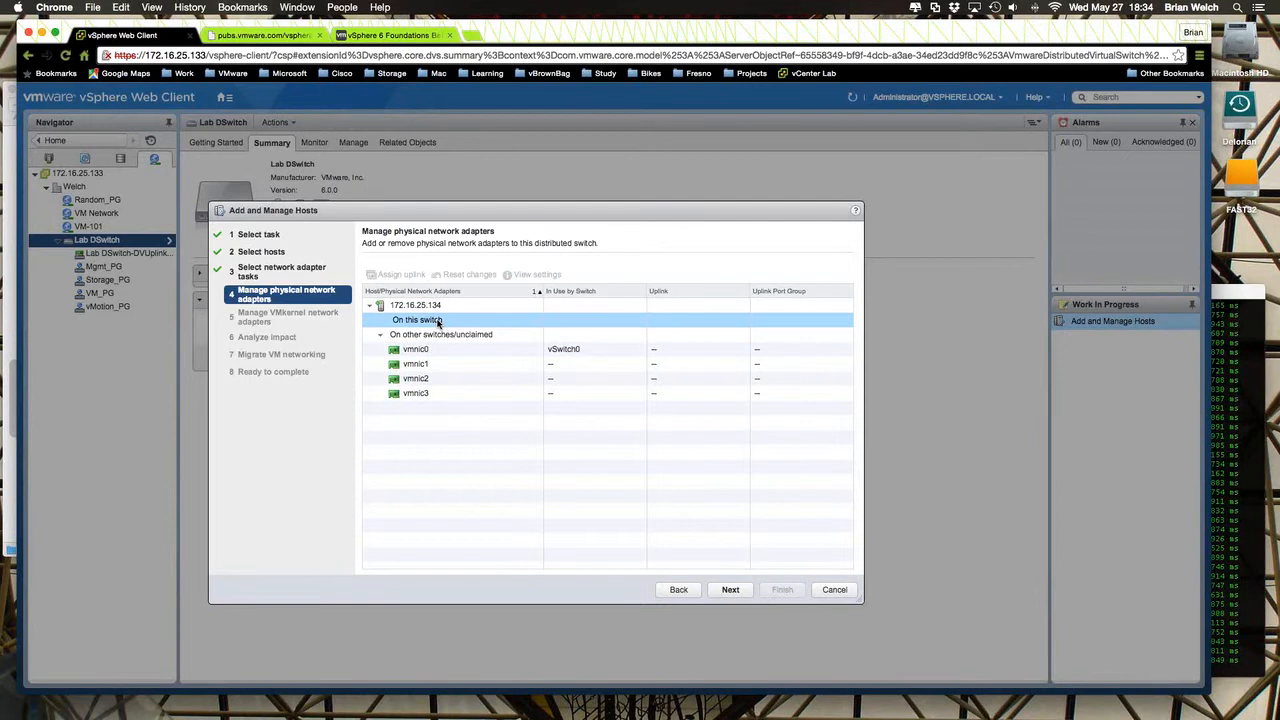
click(428, 350)
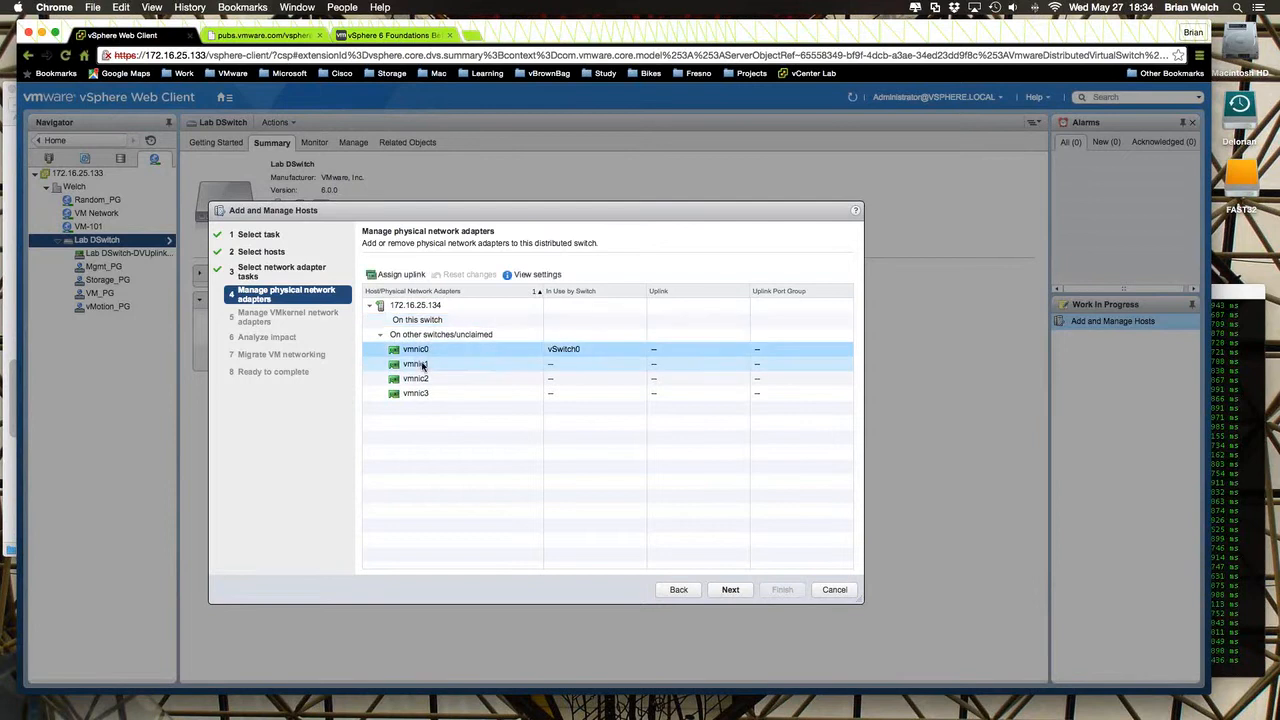
click(412, 364)
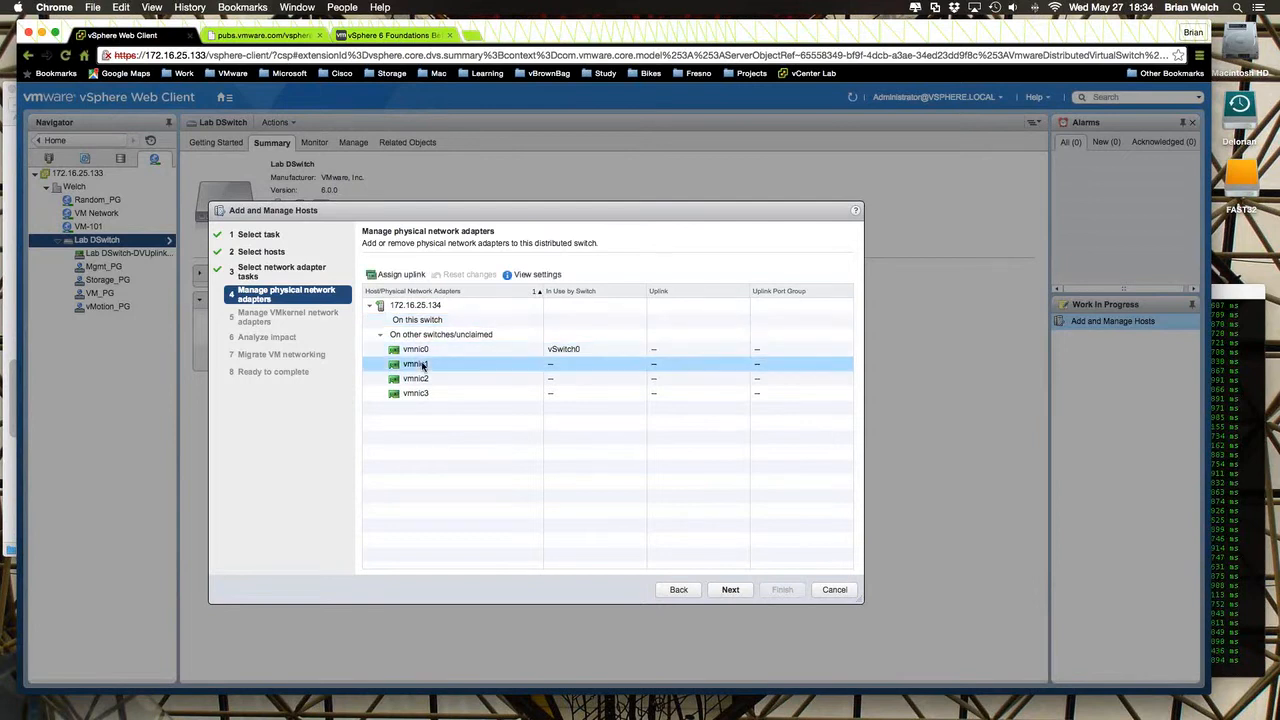
click(401, 276)
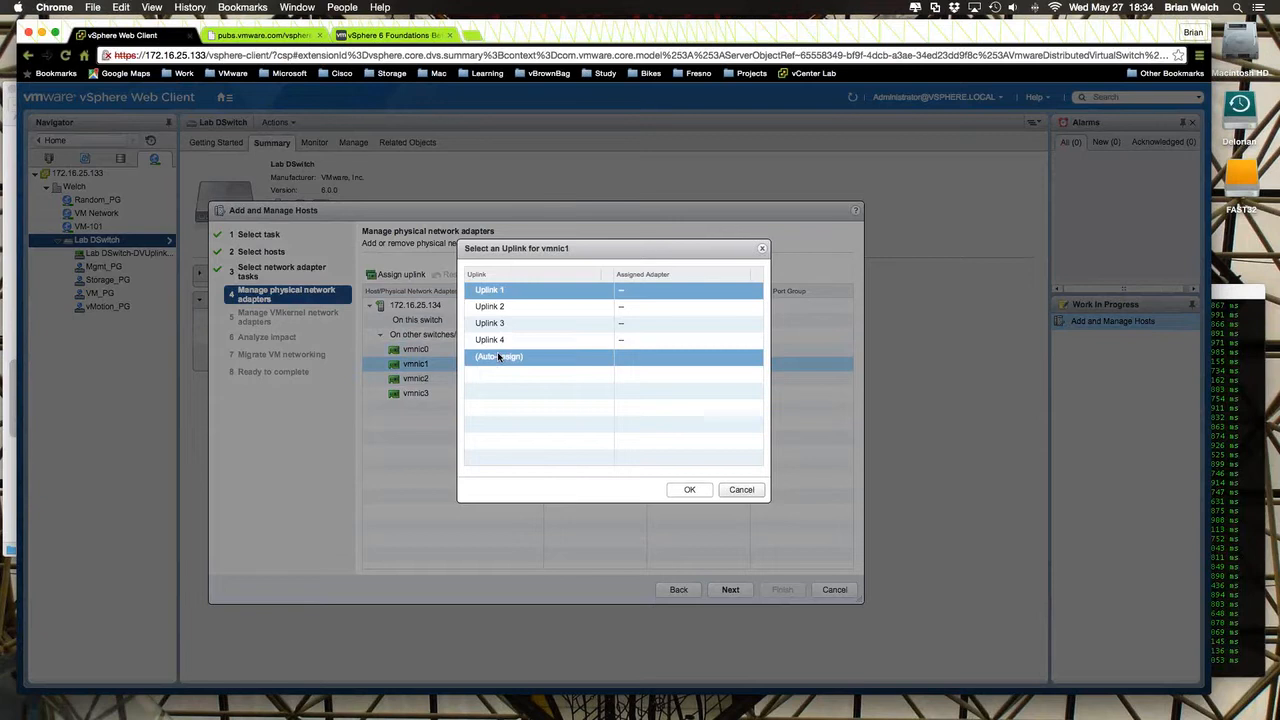
click(499, 357)
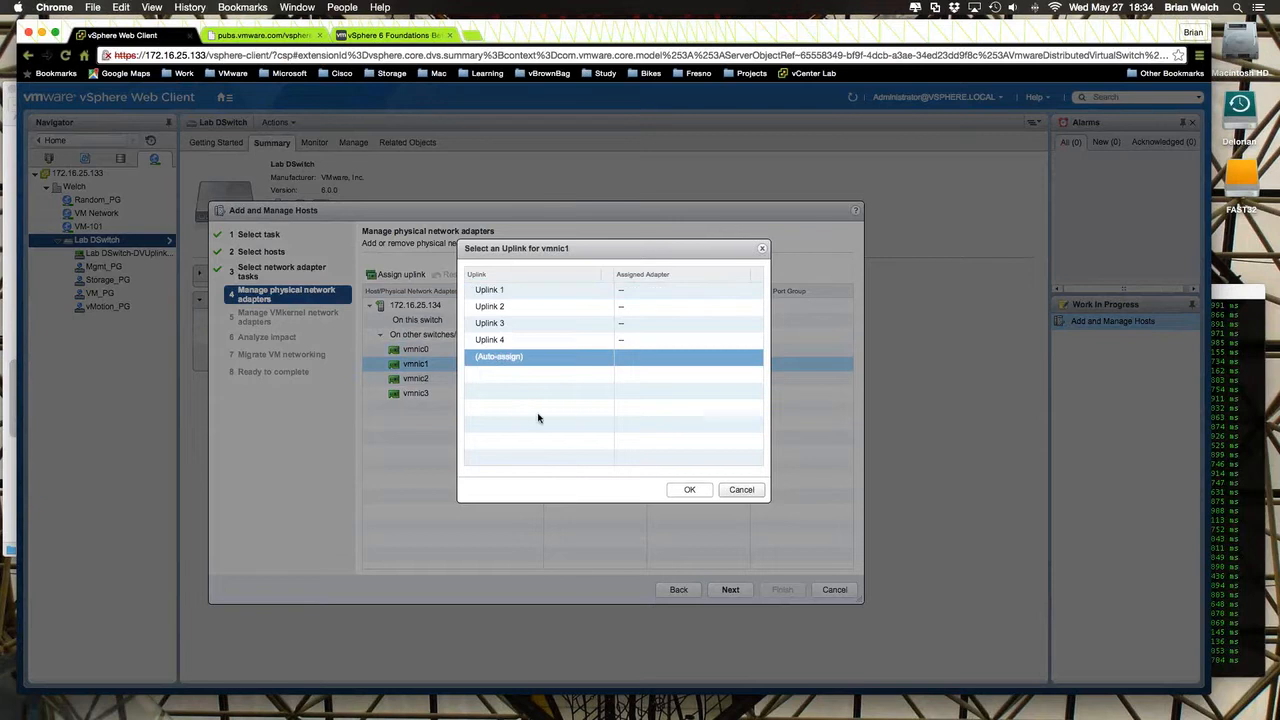
click(688, 490)
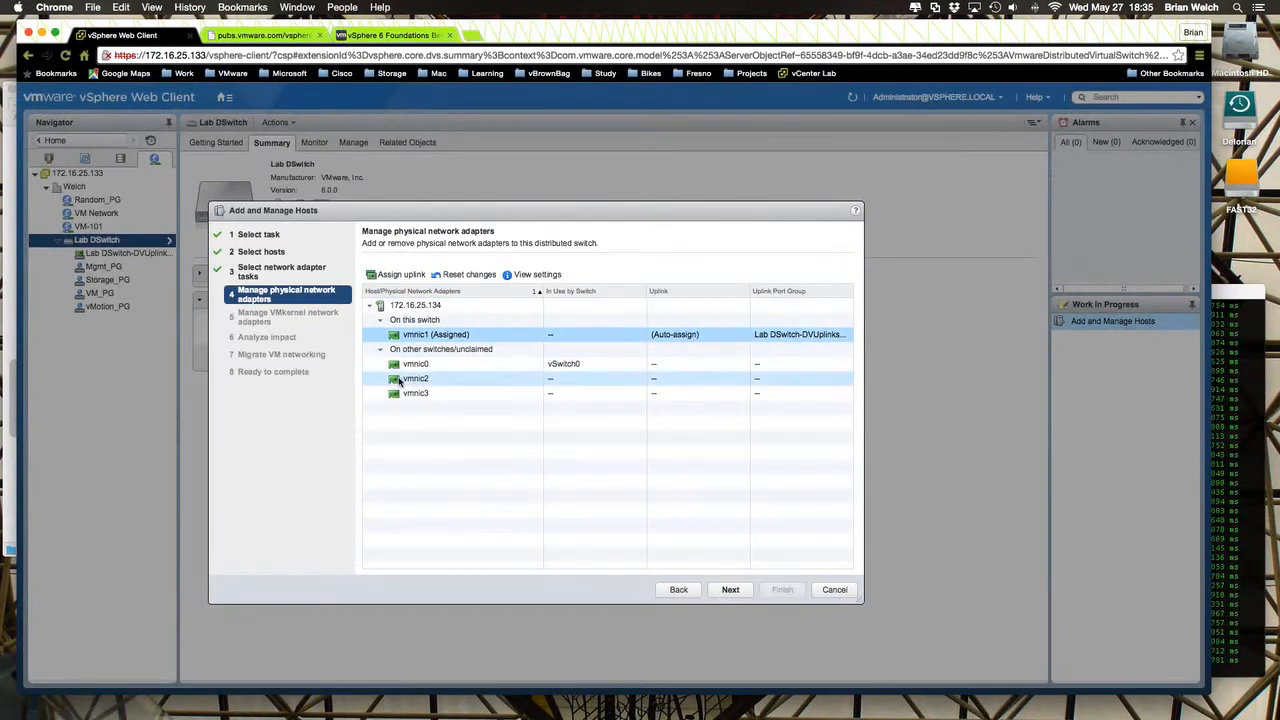
- Assign vmnic0, currently used by vSwitch0, to the distributed switch with an auto-assigned uplink
click(400, 380)
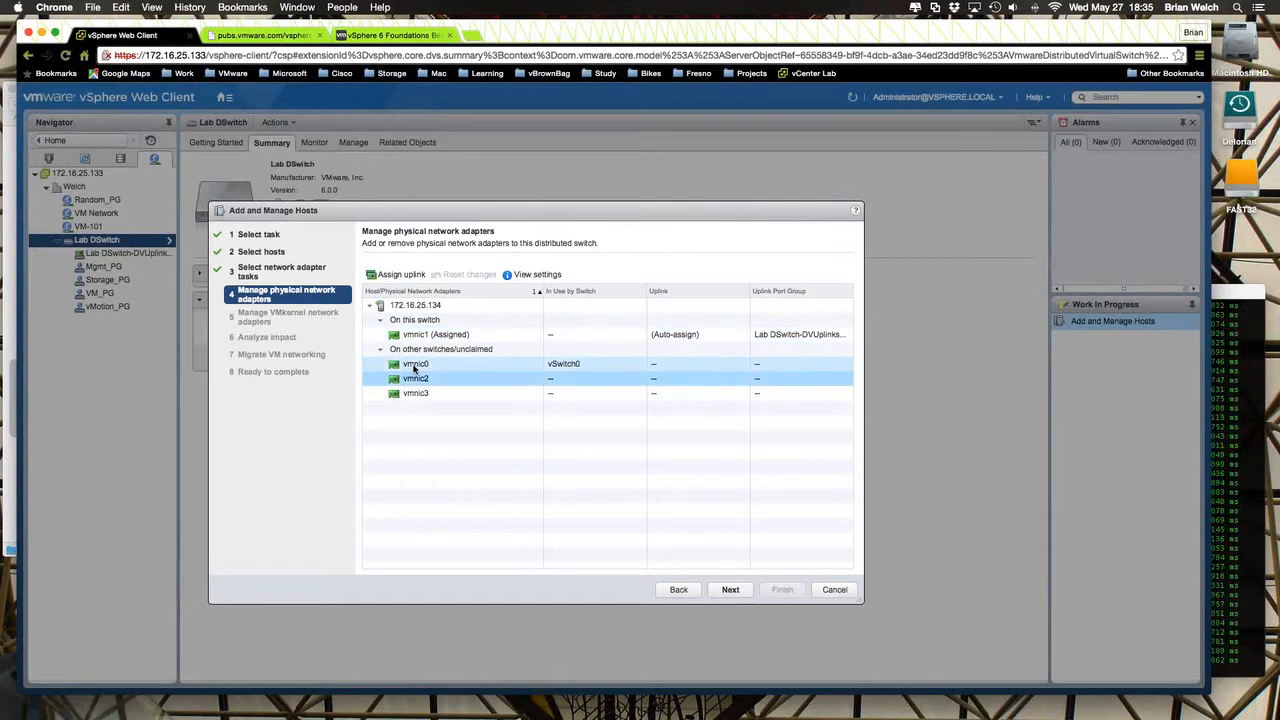
click(415, 366)
click(403, 275)
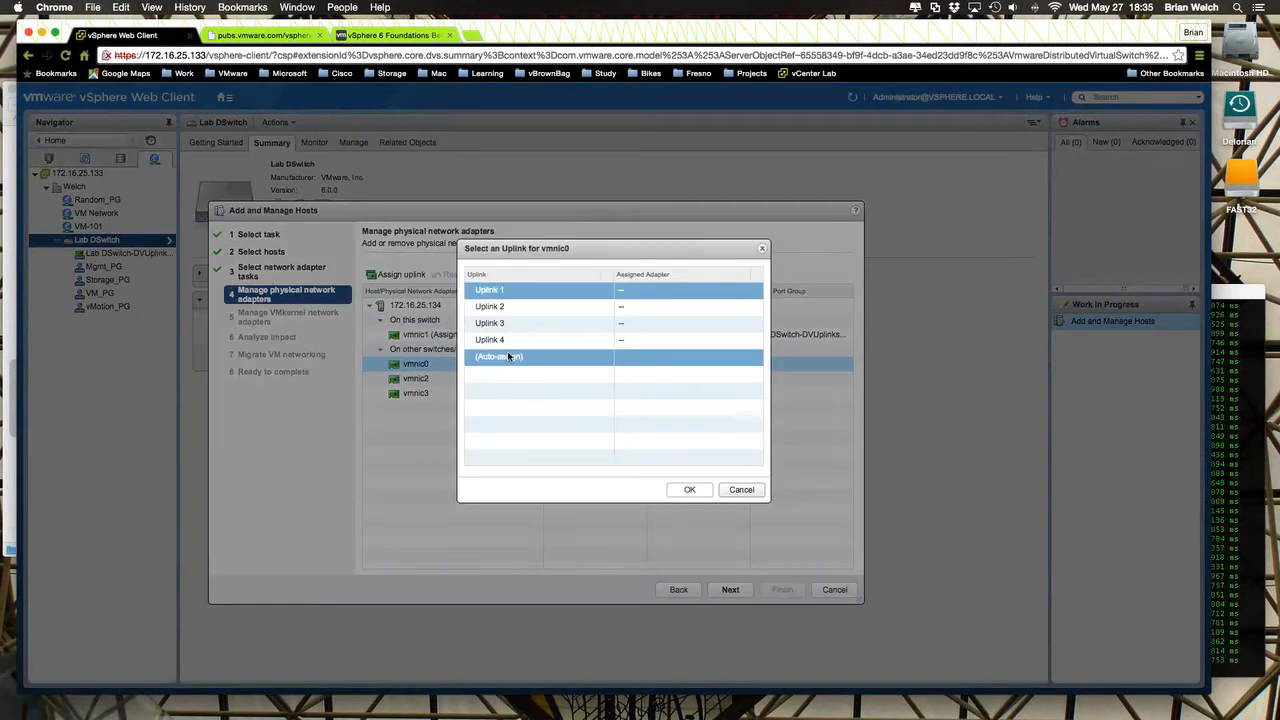
click(686, 489)
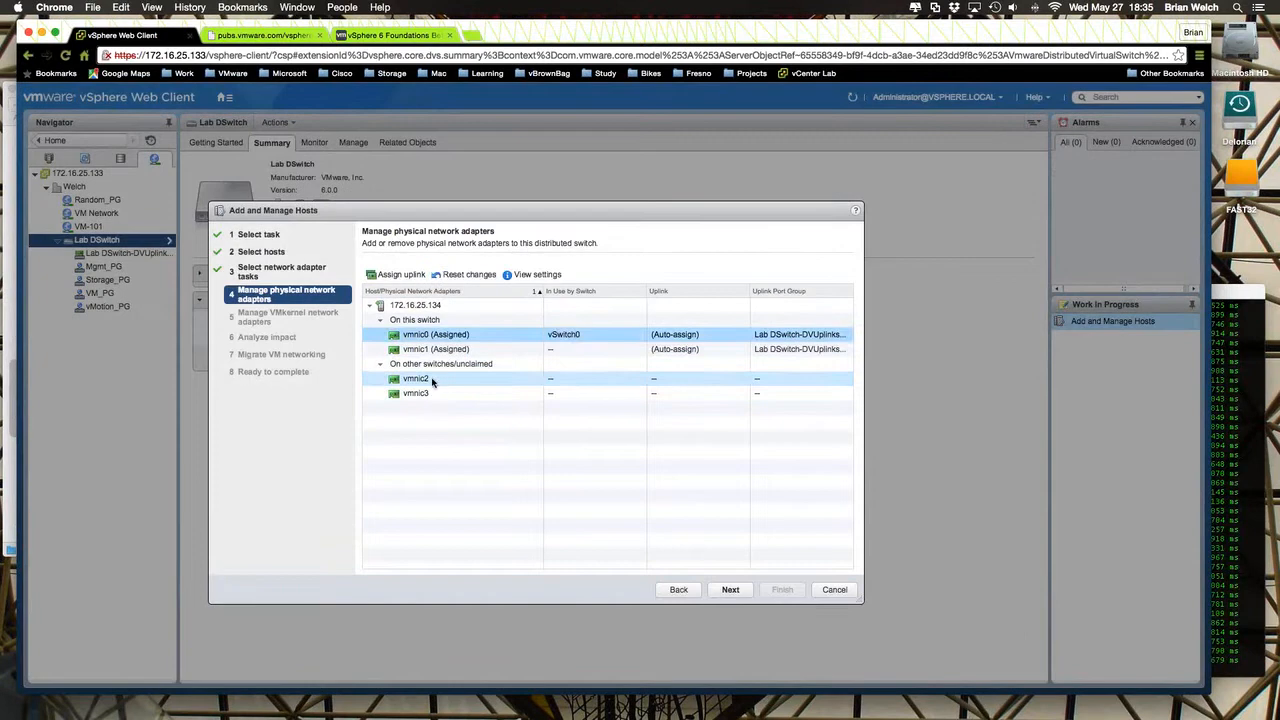
- Assign the remaining physical adapters vmnic2 and vmnic3 to the distributed switch with auto-assigned uplinks
click(430, 380)
click(418, 277)
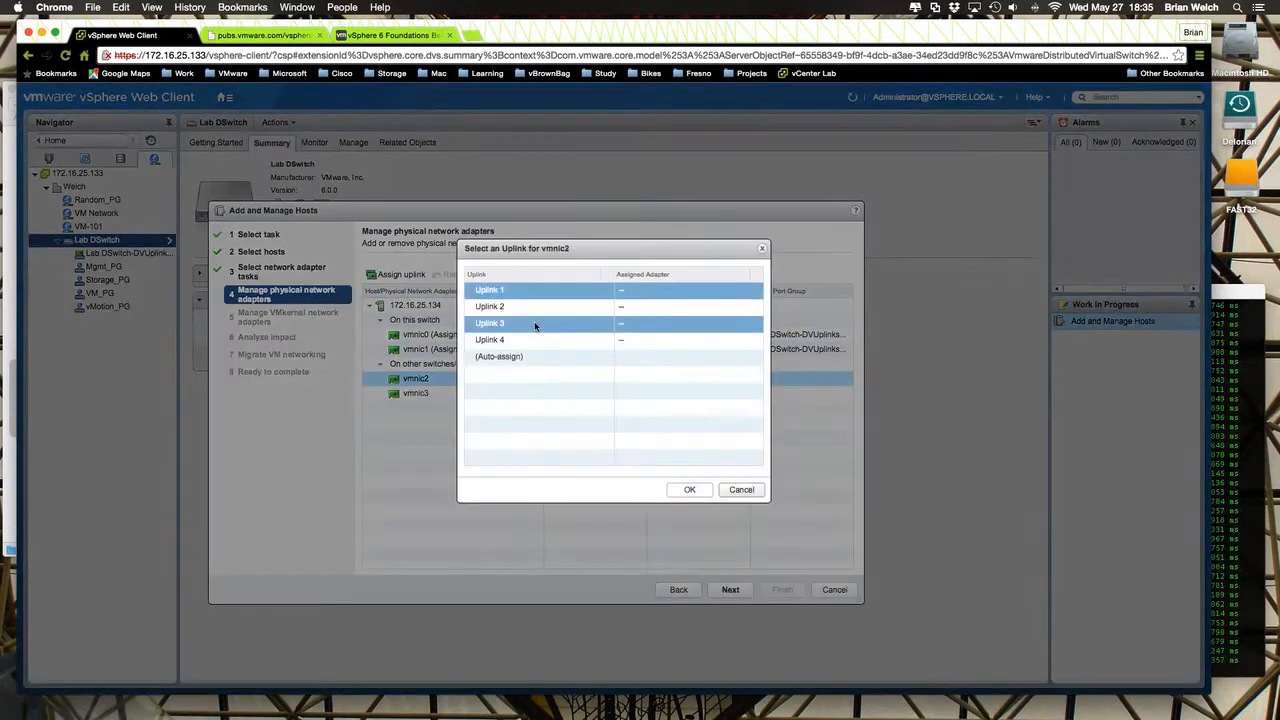
click(523, 357)
click(686, 489)
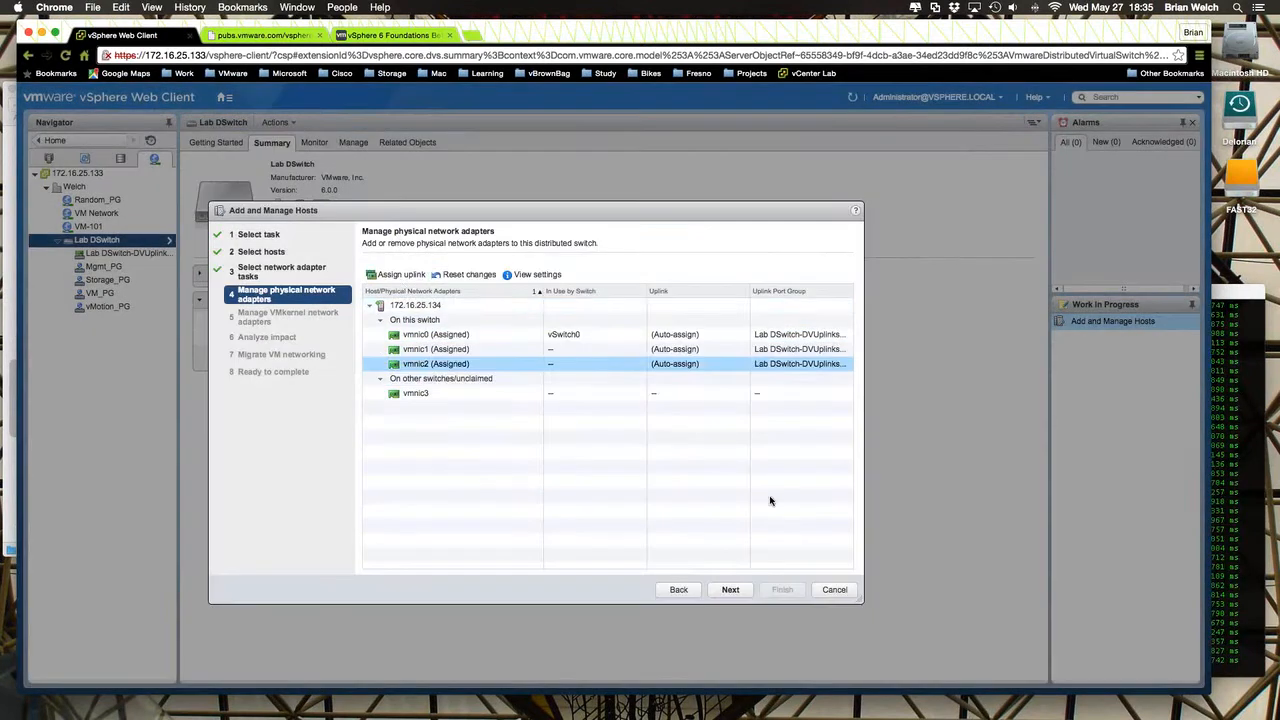
click(412, 393)
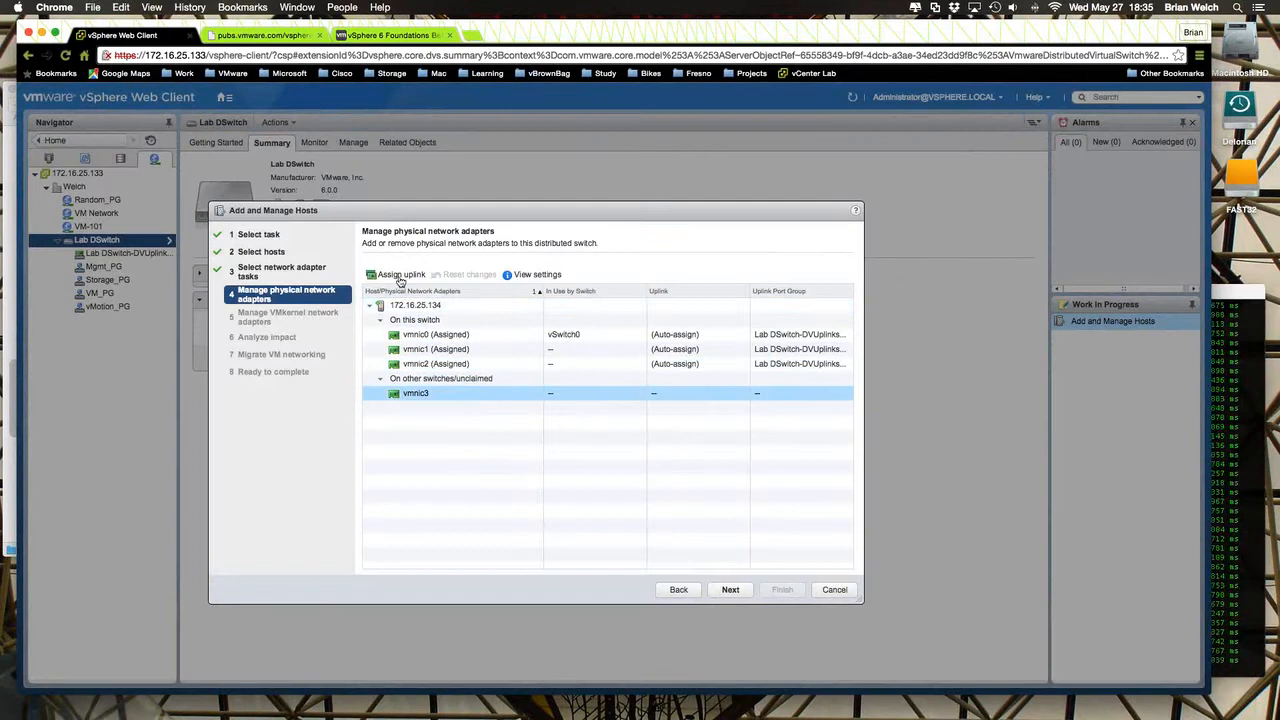
click(401, 276)
click(505, 360)
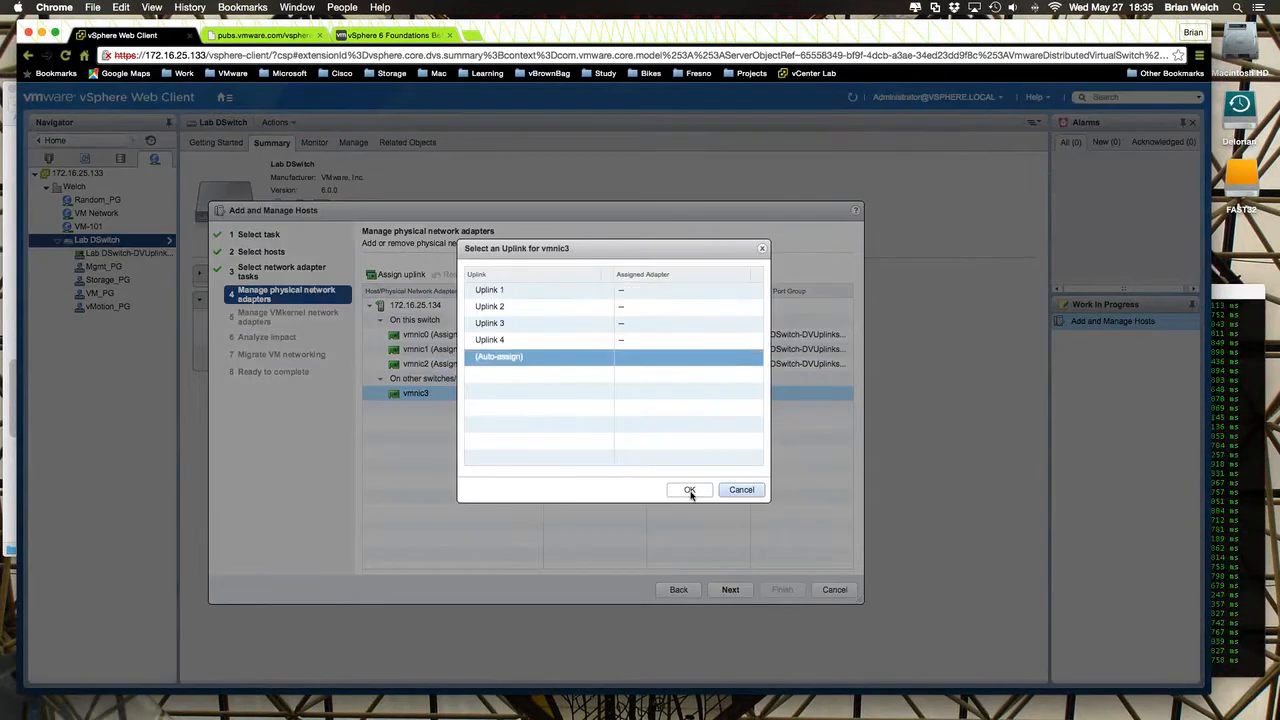
click(686, 489)
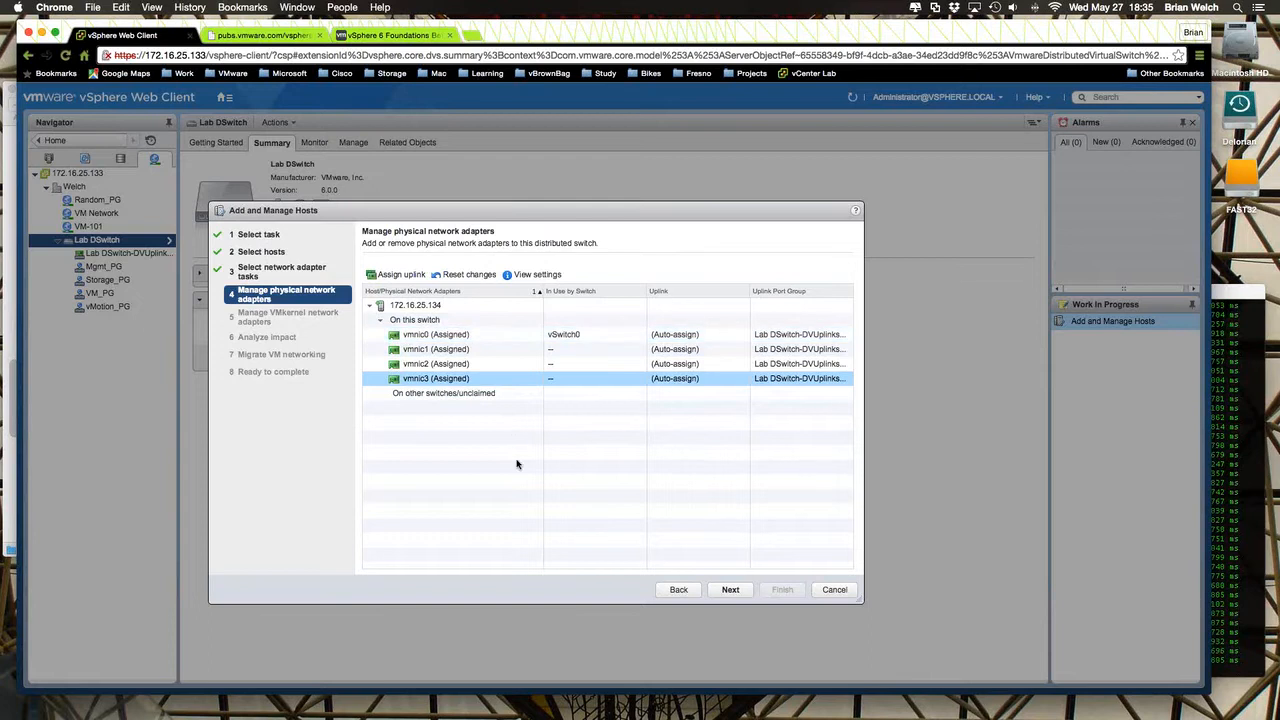
- Continue to the VMkernel adapters and assign Mgmt_PG as the destination port group for vmk0
click(740, 596)
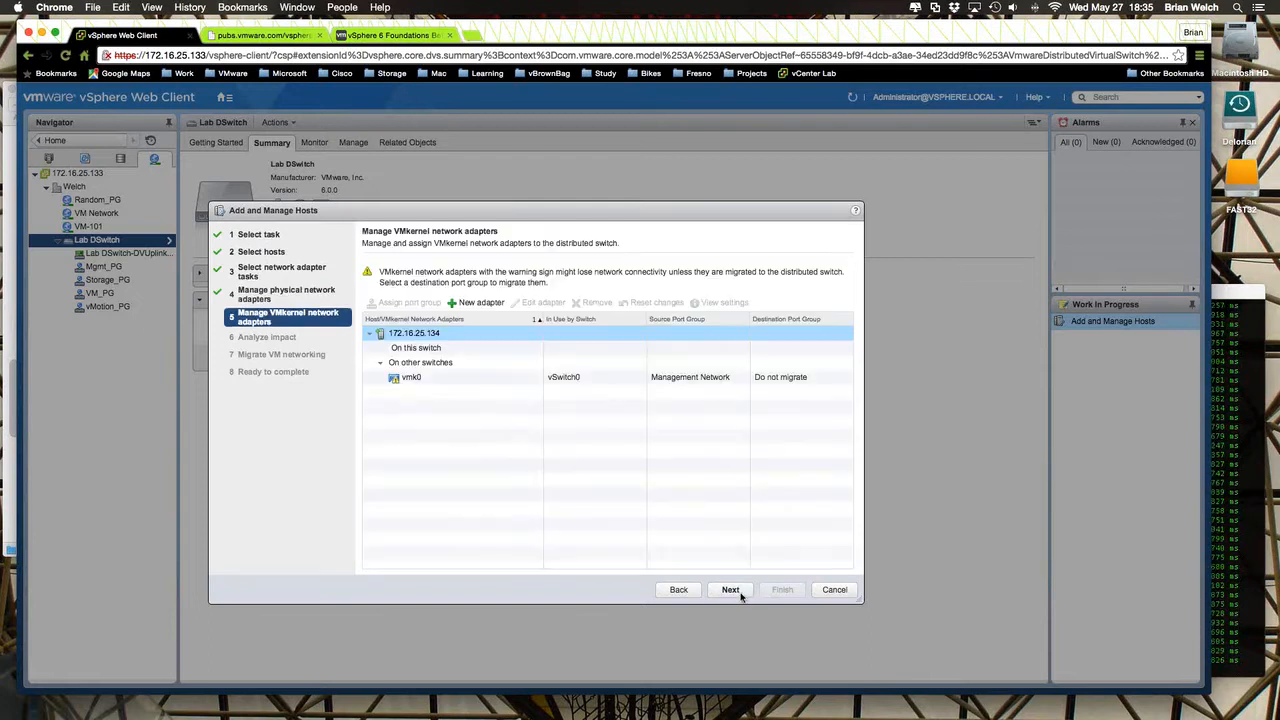
drag(536, 213, 435, 156)
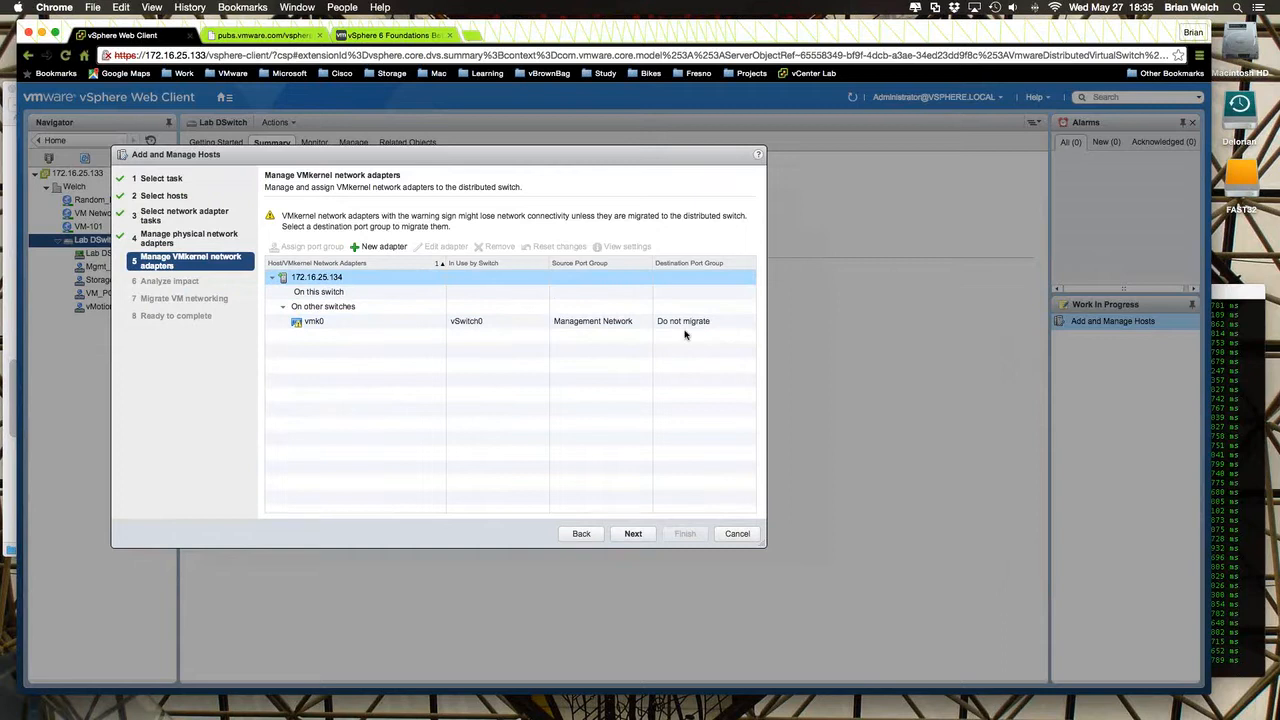
click(310, 322)
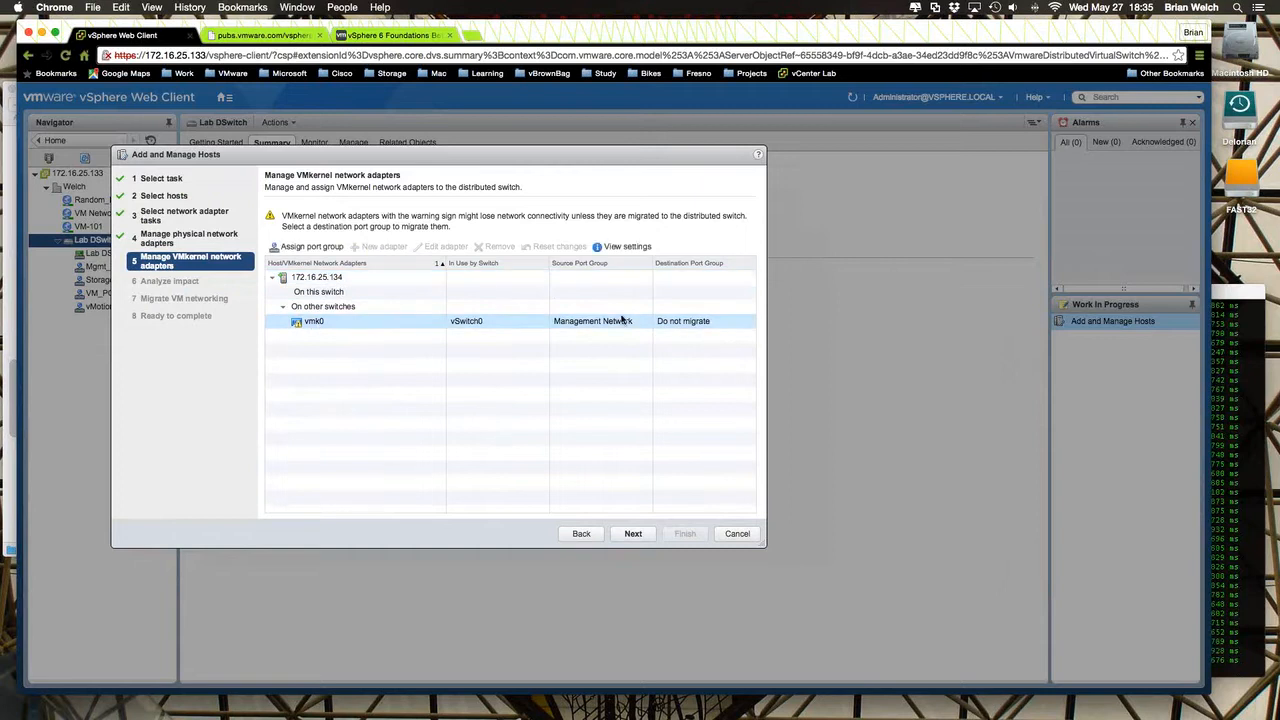
click(688, 328)
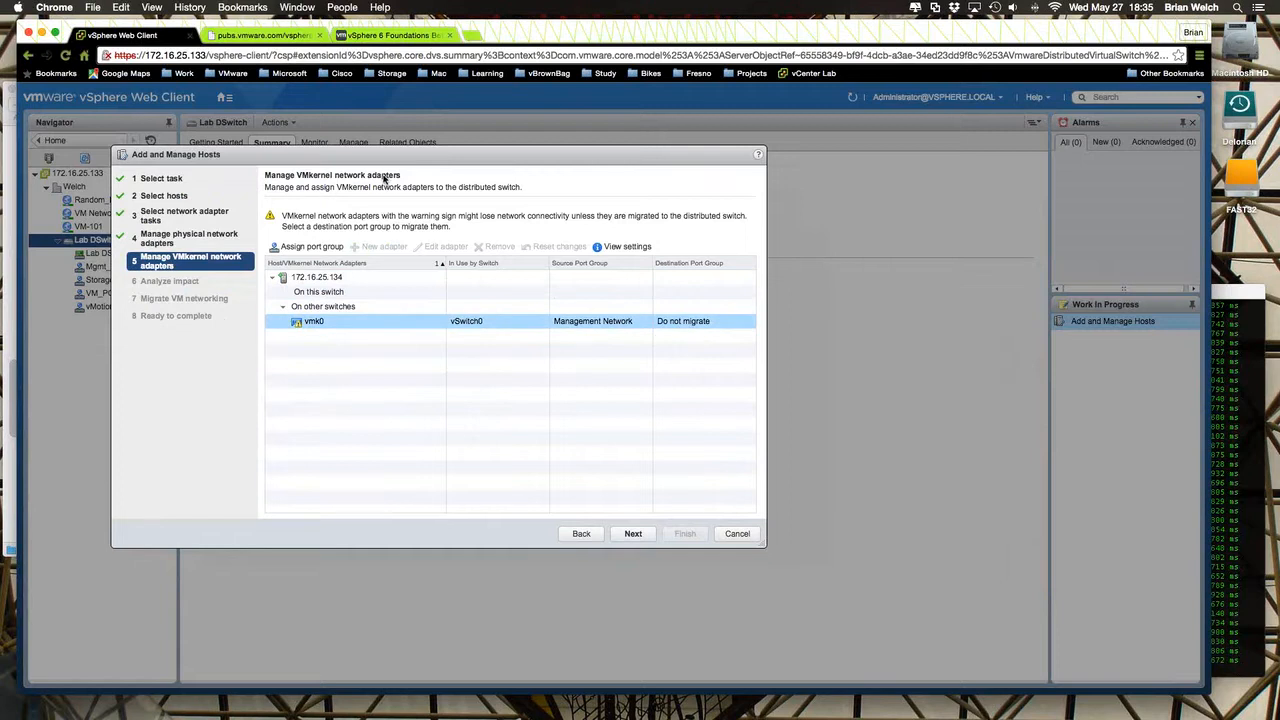
drag(382, 161, 364, 185)
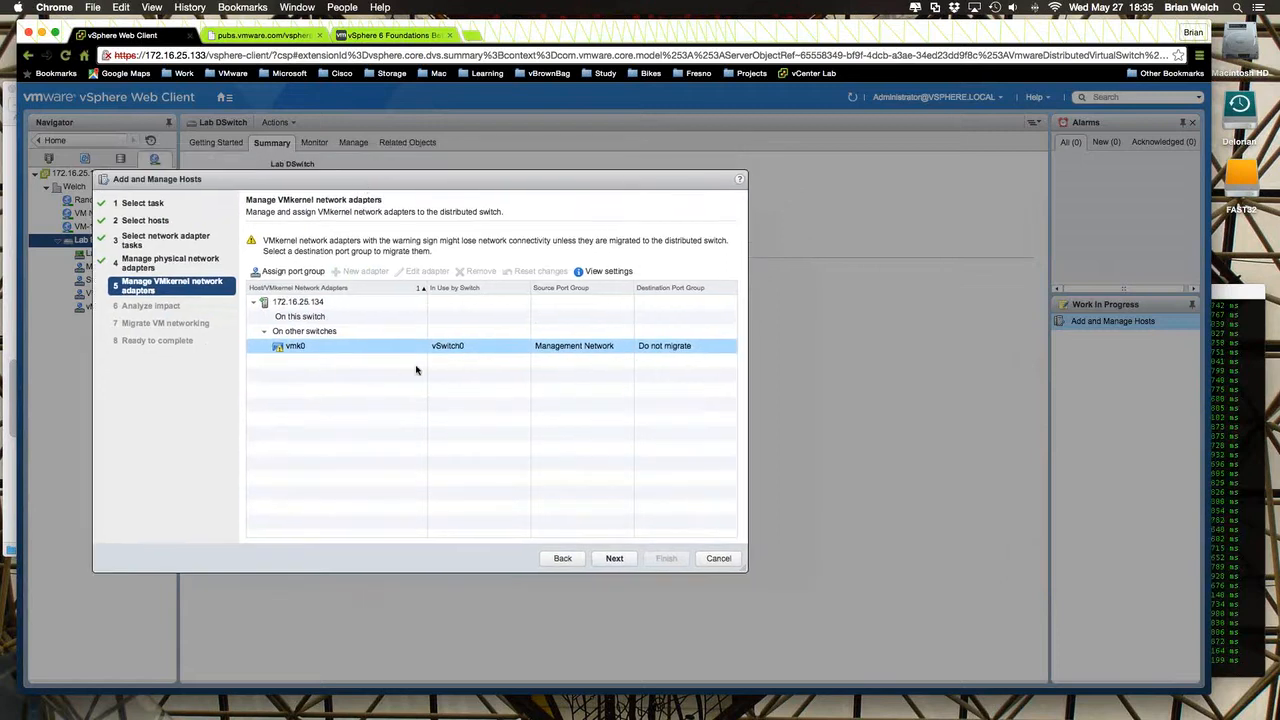
click(306, 277)
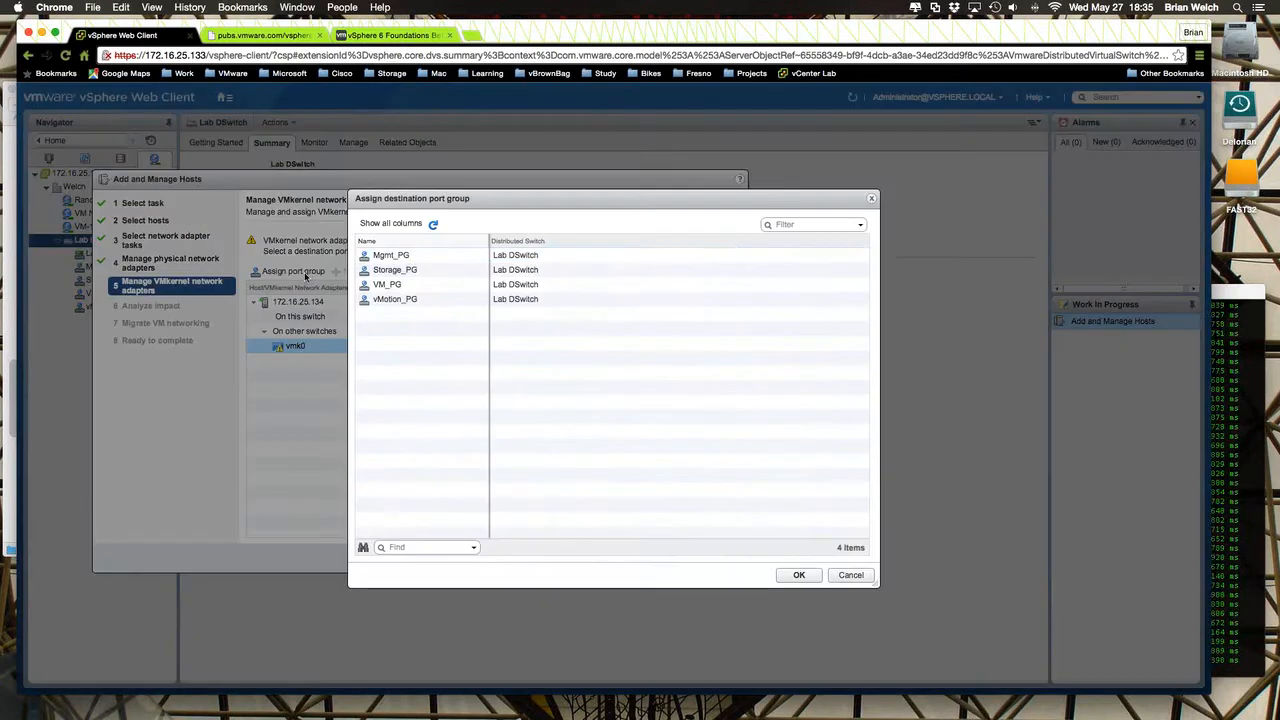
click(409, 259)
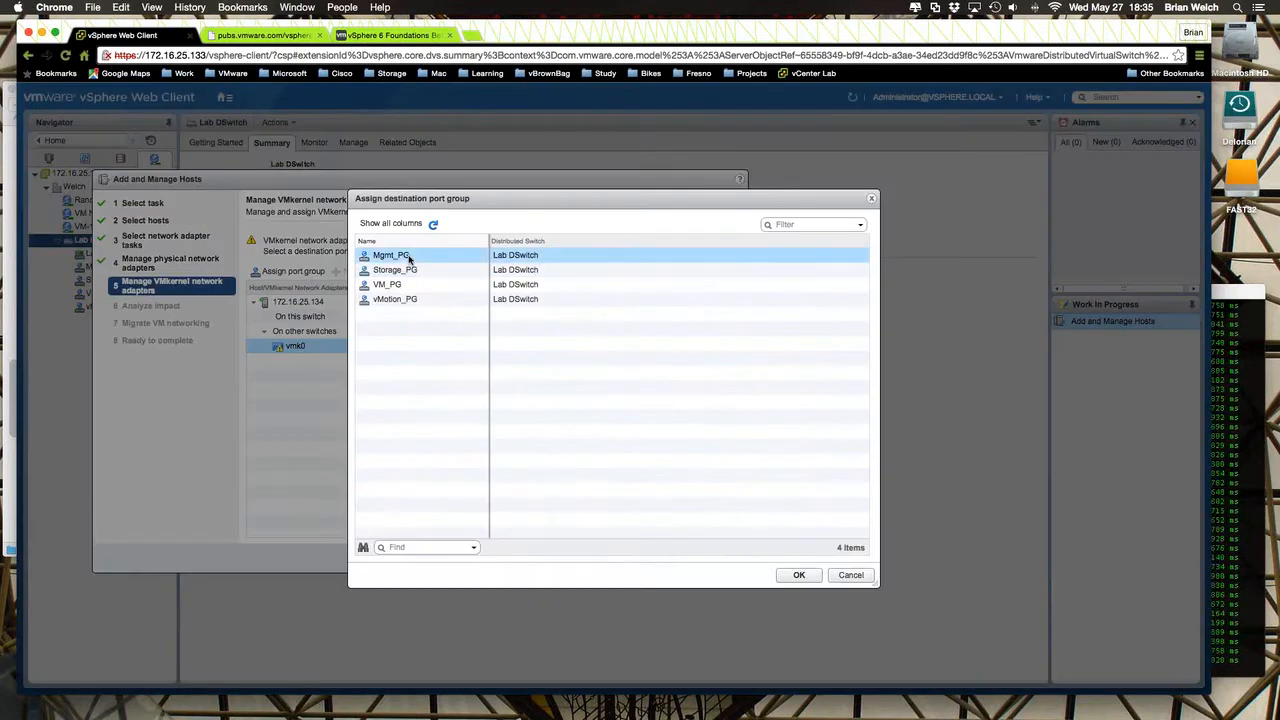
click(797, 576)
- Continue past the impact analysis and VM networking without migrating any virtual machines, and finish adding the host to Lab DSwitch
click(598, 559)
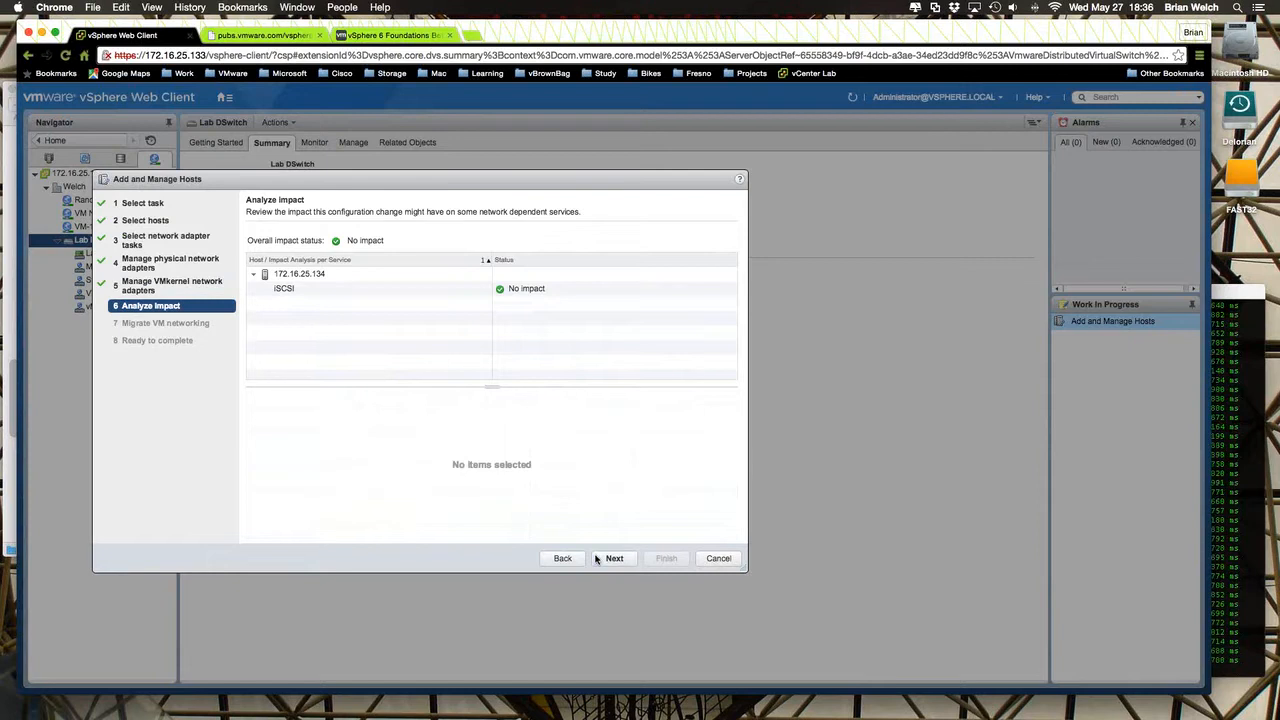
click(596, 559)
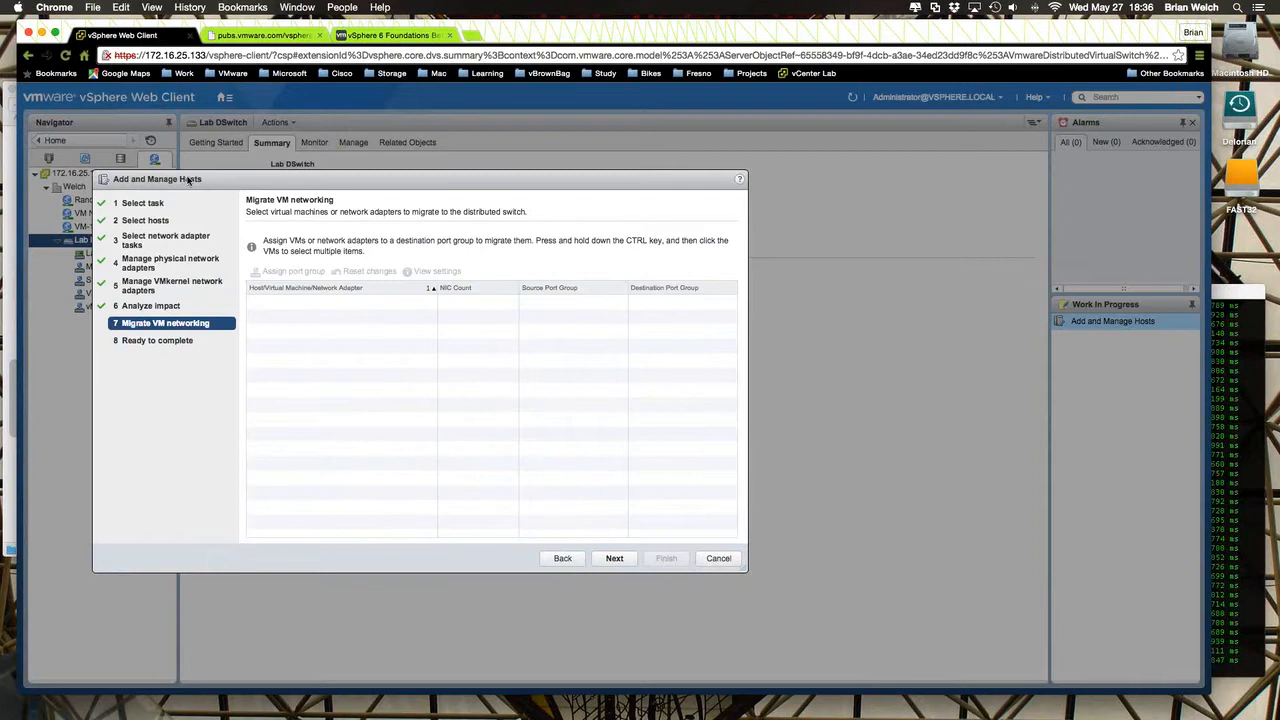
drag(189, 181, 364, 192)
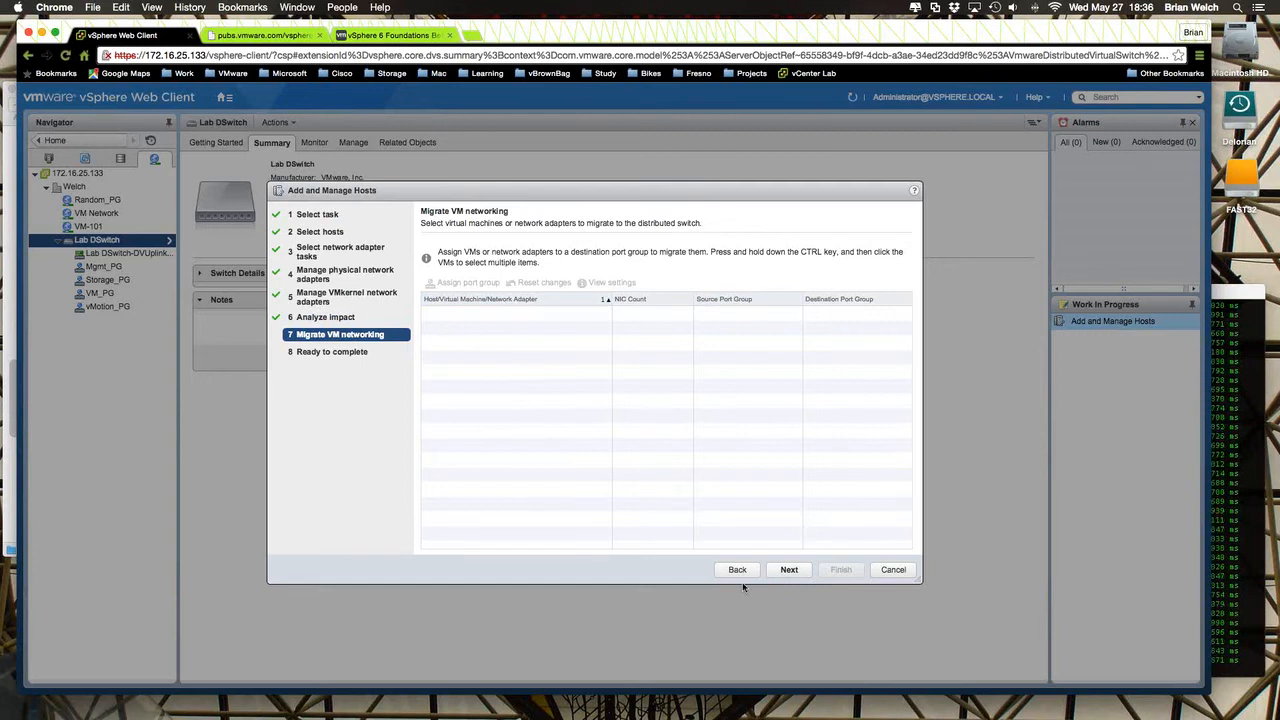
click(791, 569)
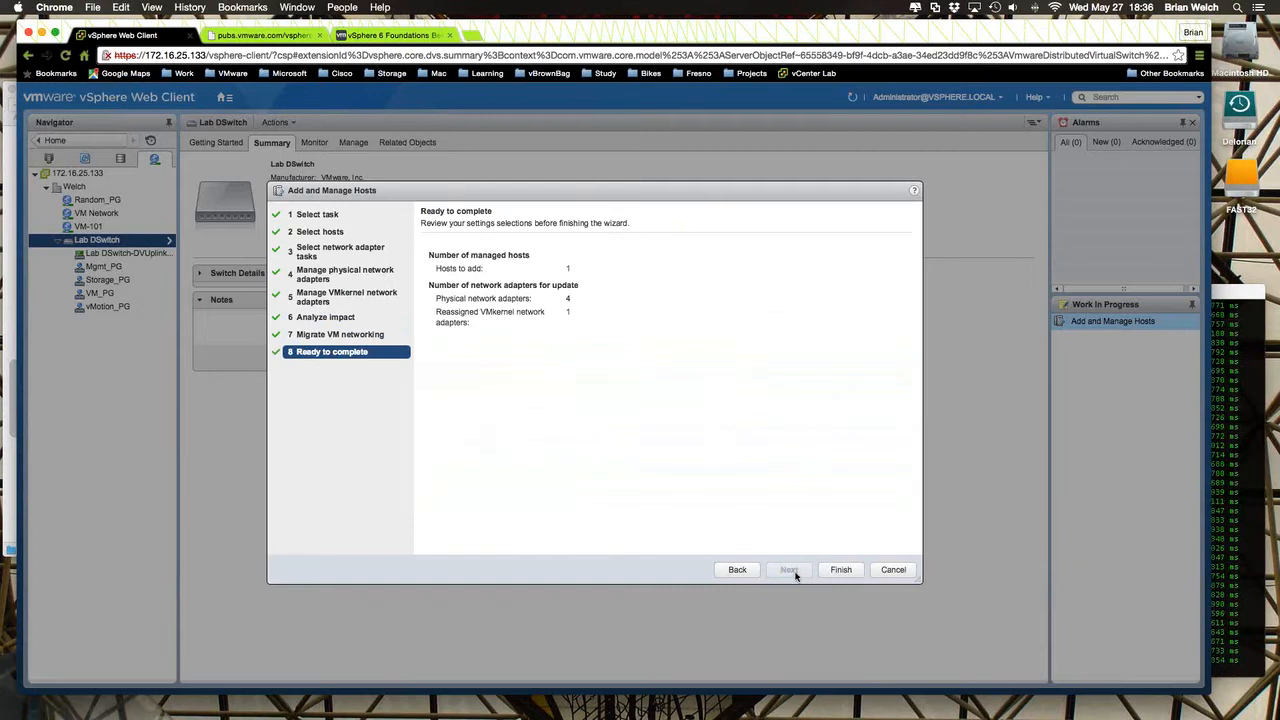
click(846, 570)
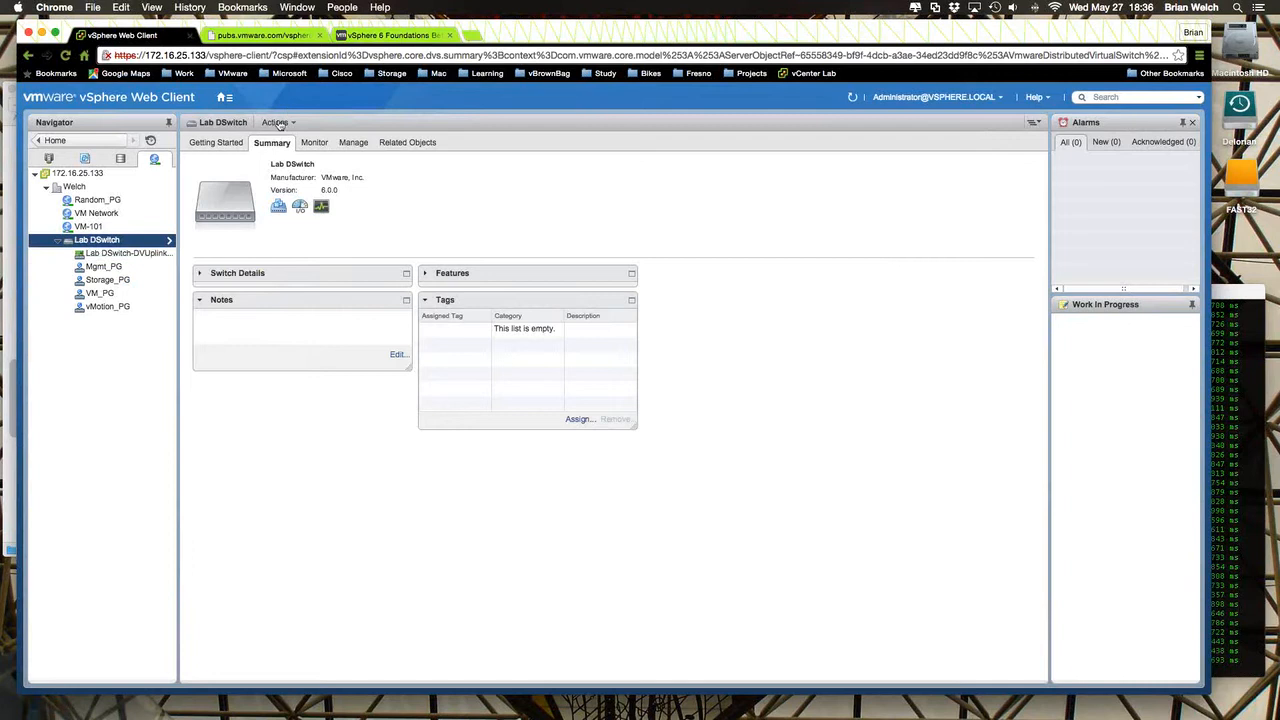
- View Lab DSwitch's properties, and read through the vDS objectives in the TextEdit notes before minimizing them
click(350, 143)
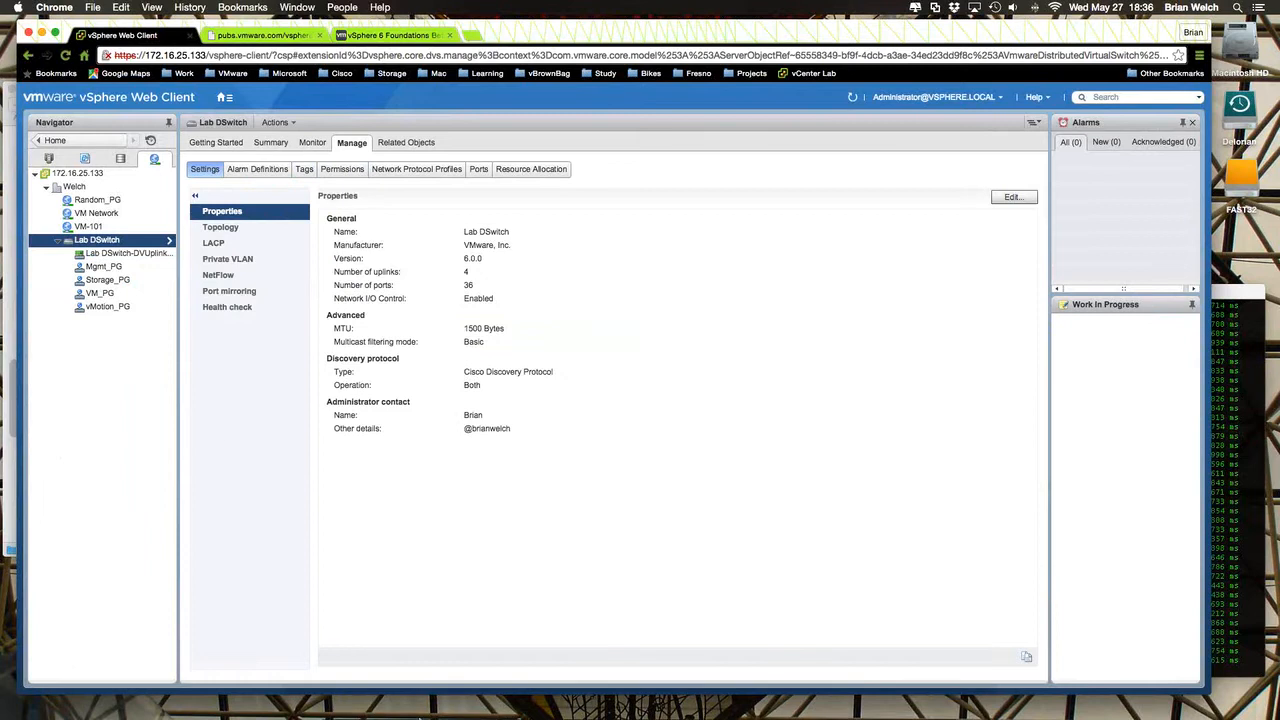
mouse_move(455, 716)
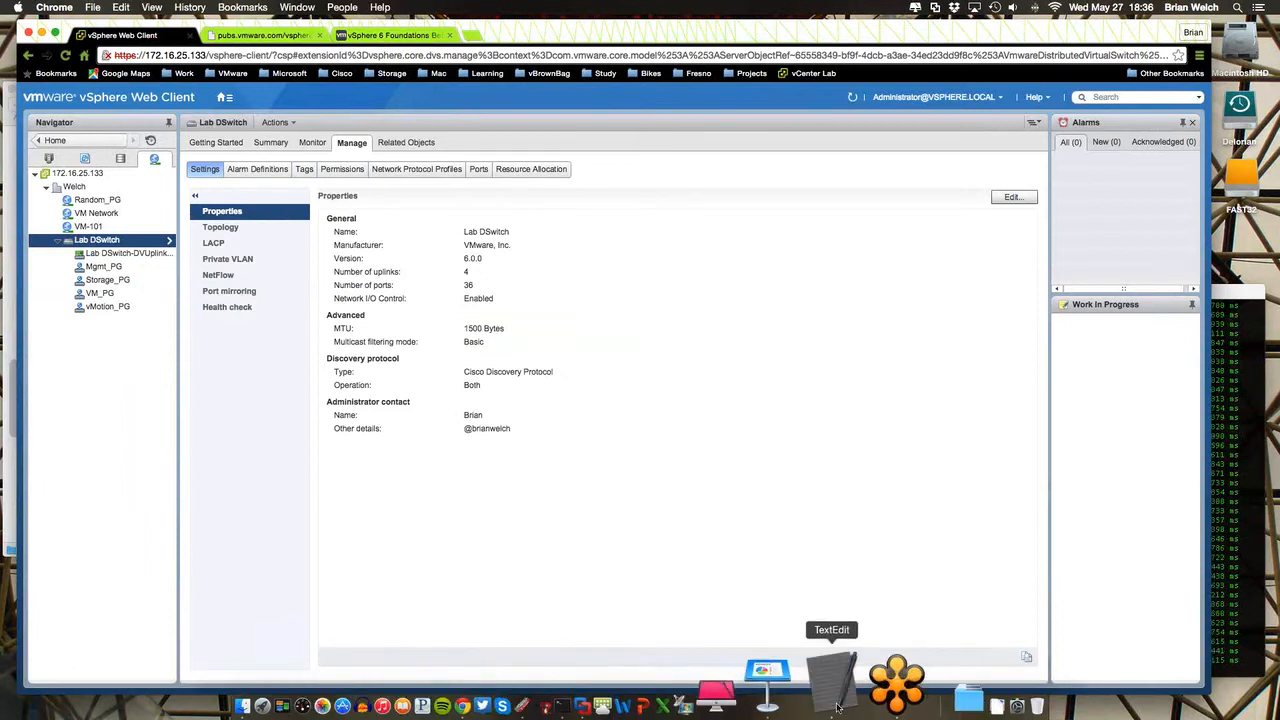
click(830, 700)
scroll(514, 390, down, 5)
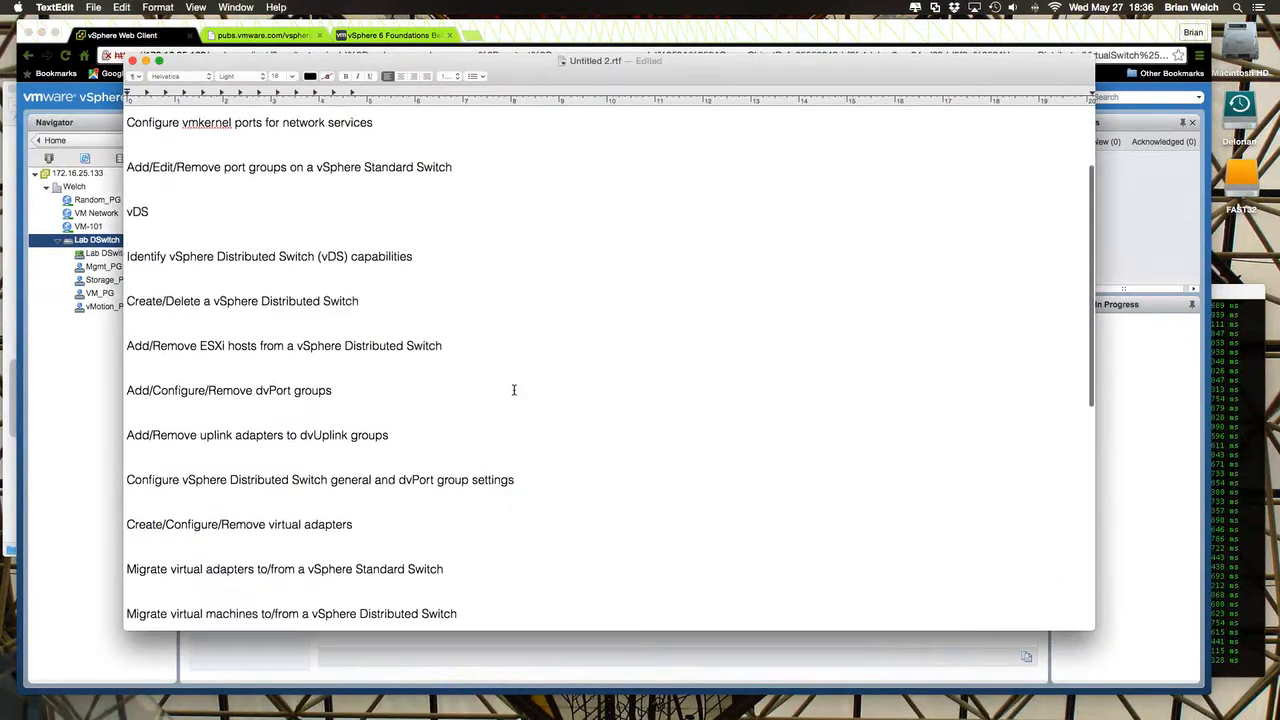
scroll(514, 393, down, 3)
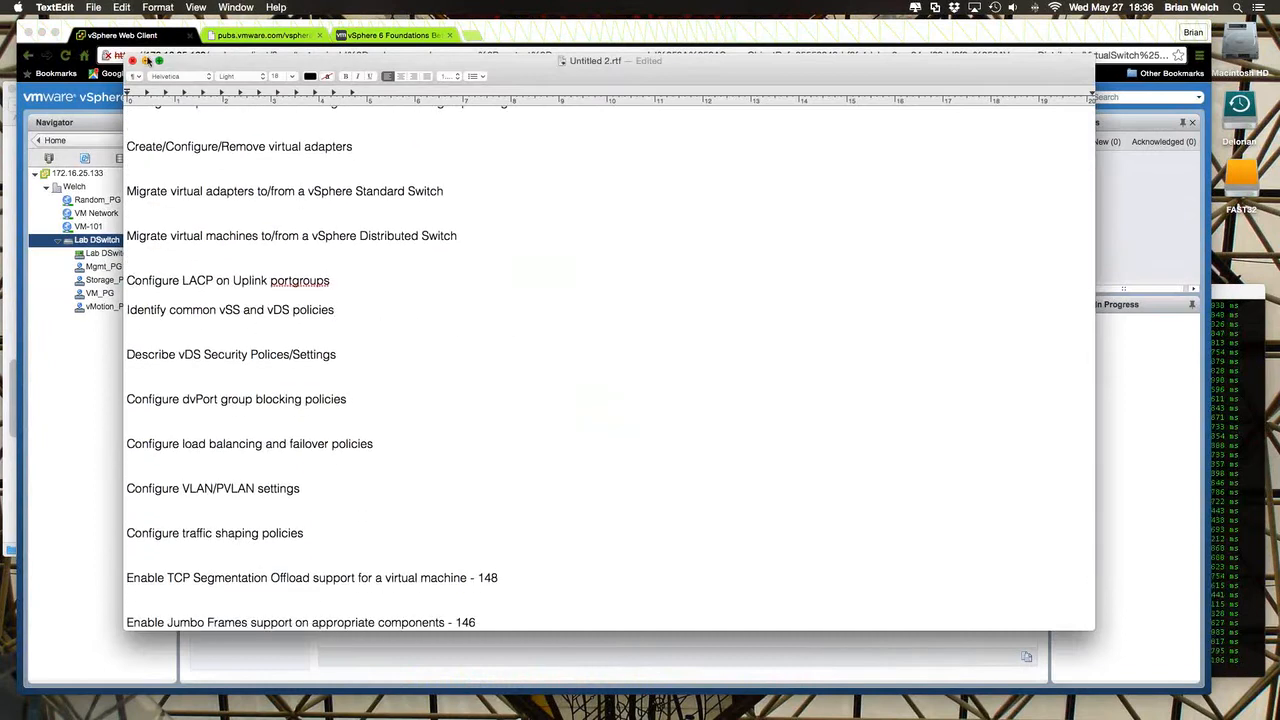
click(145, 61)
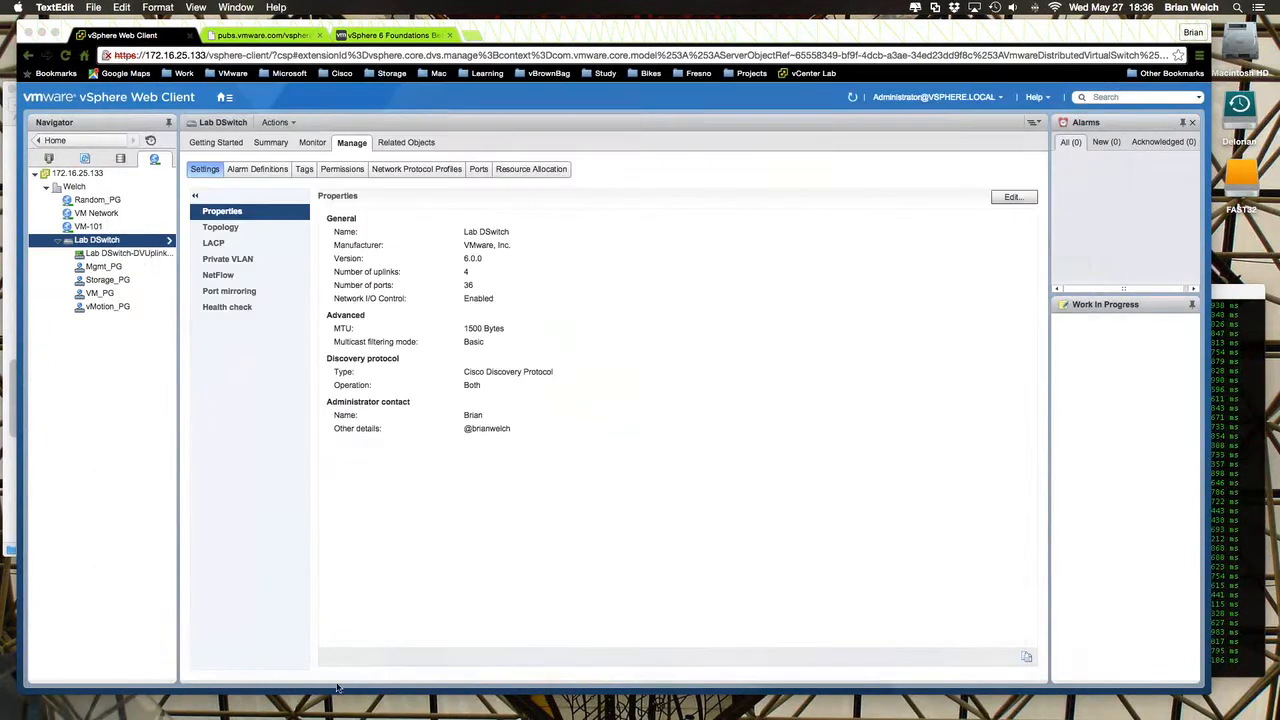
- Look over the actions available for Lab DSwitch and dismiss them without choosing any
right_click(113, 246)
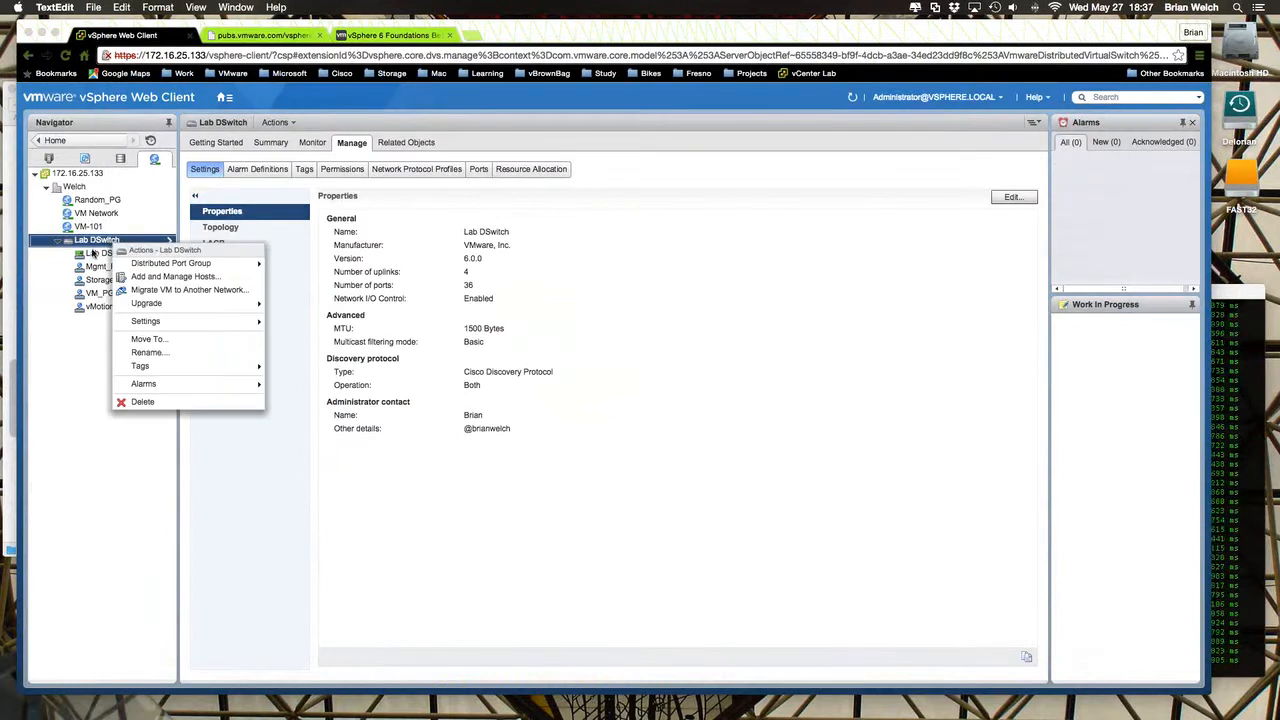
click(61, 374)
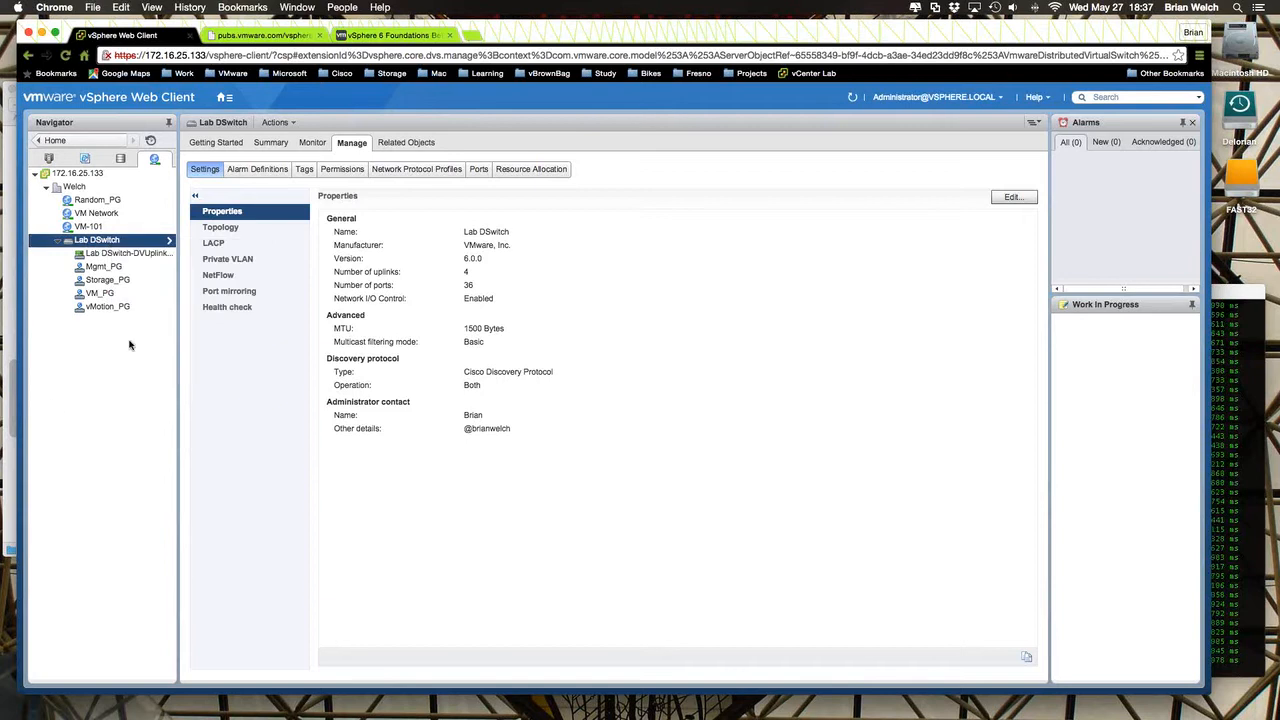
- Review the general and advanced settings of the Lab DSwitch-DVUplinks-15 uplink port group, and close them without making changes
click(120, 253)
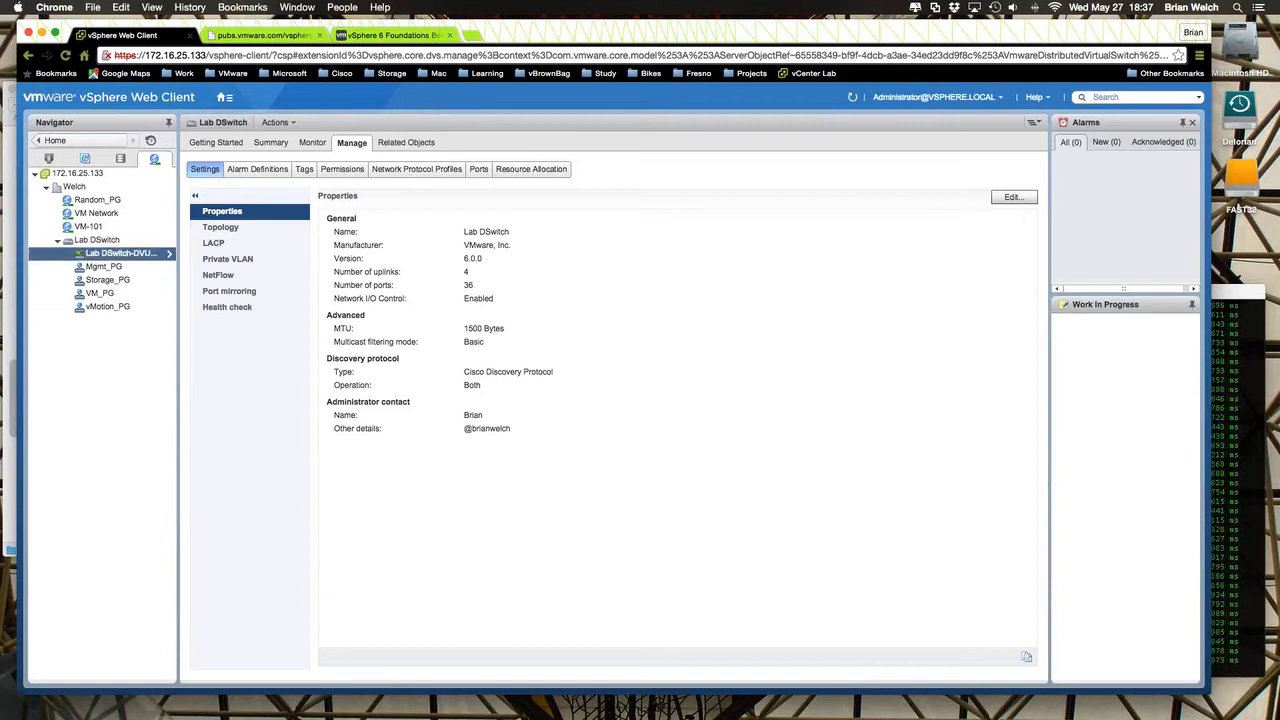
right_click(130, 256)
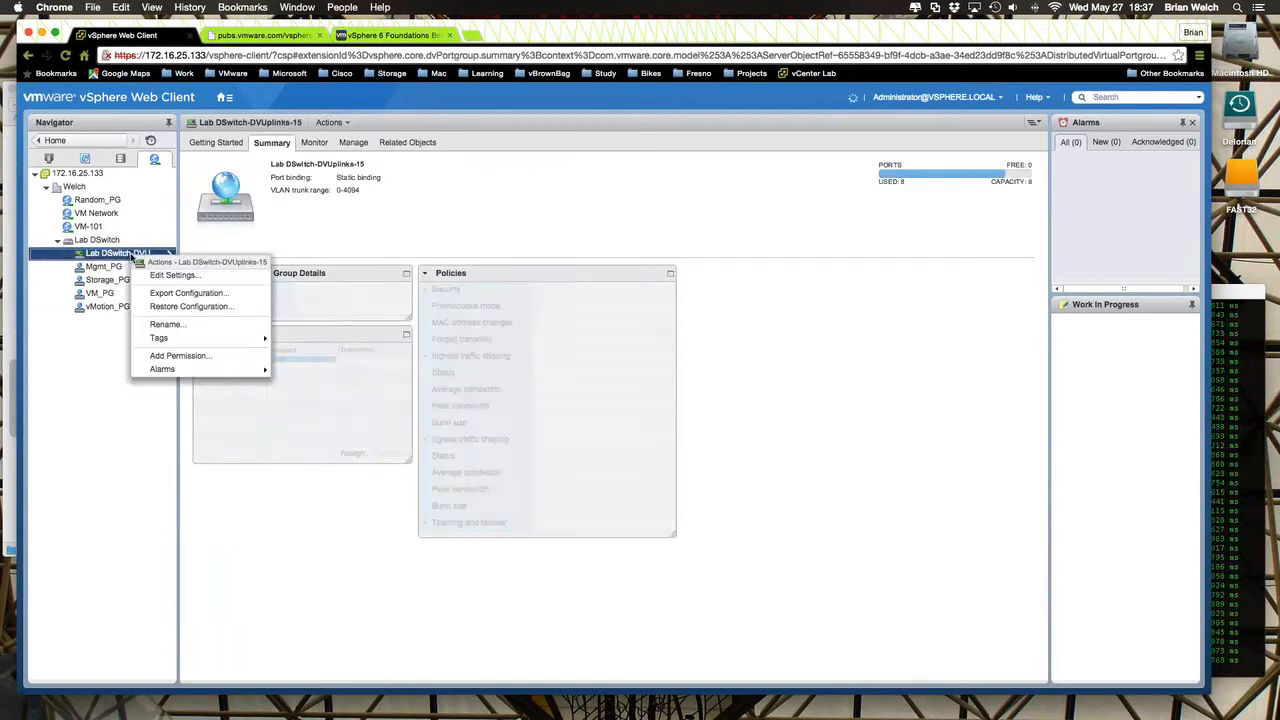
click(183, 278)
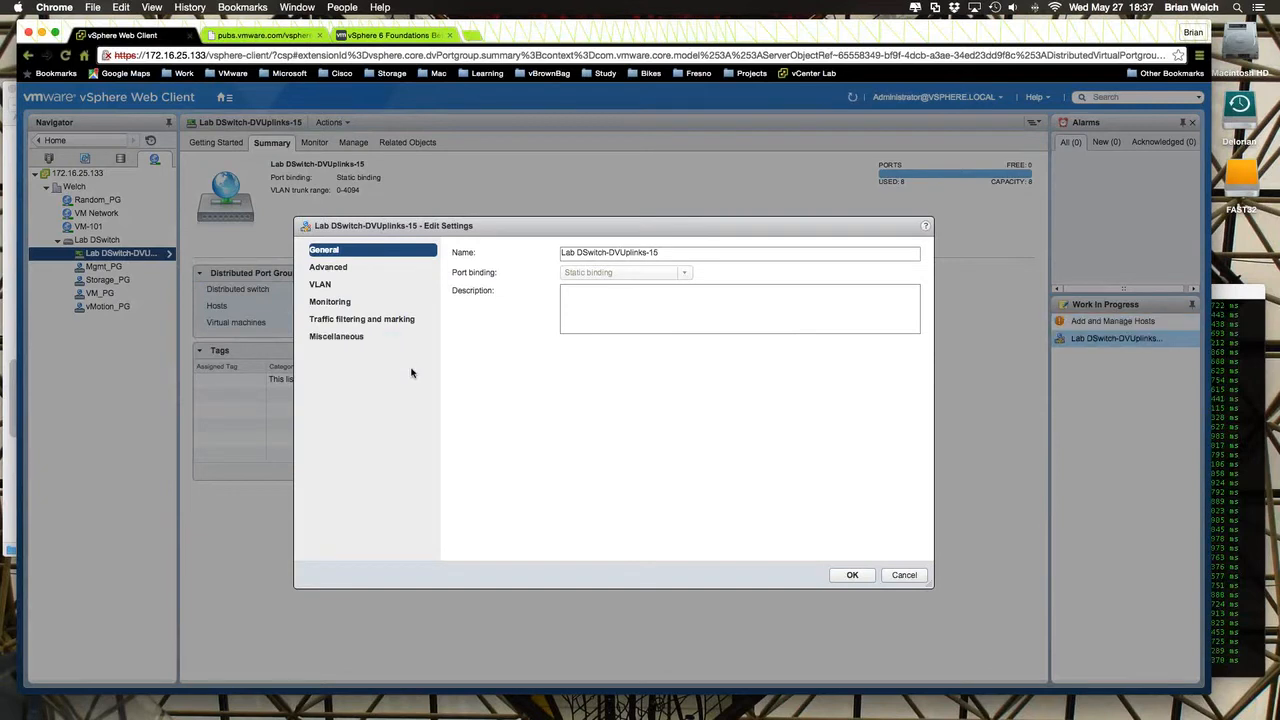
click(356, 268)
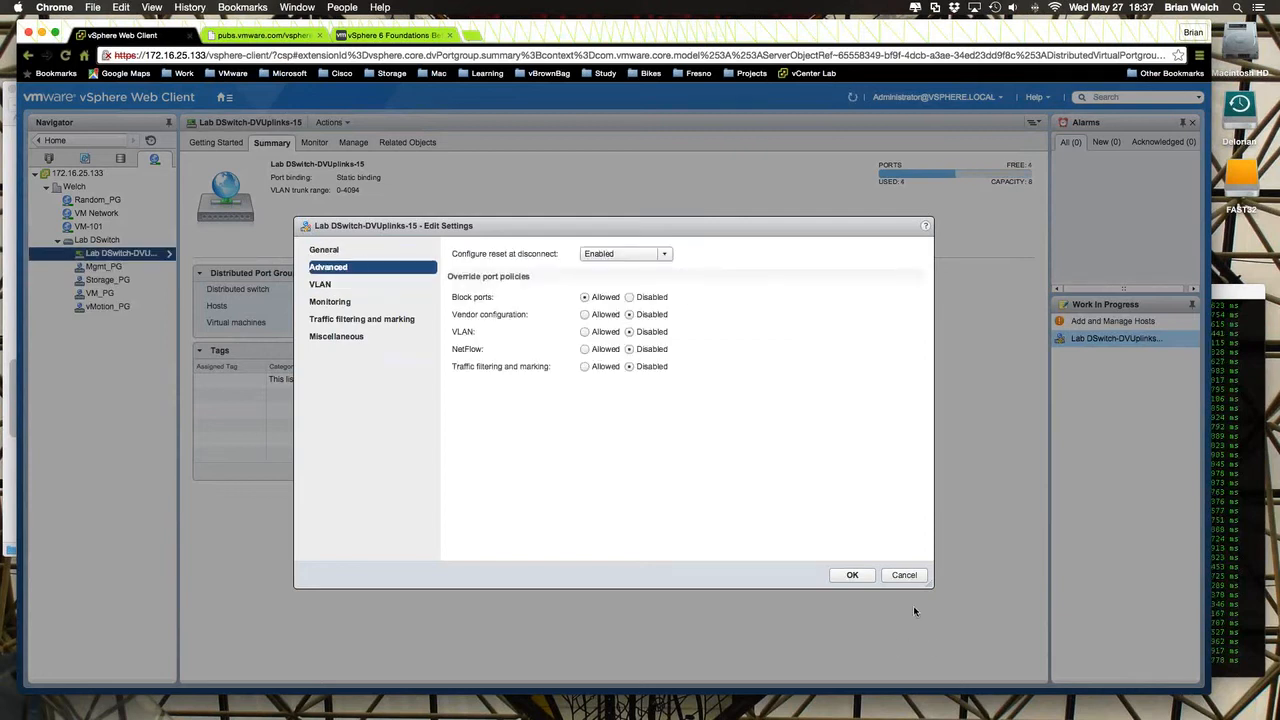
click(910, 578)
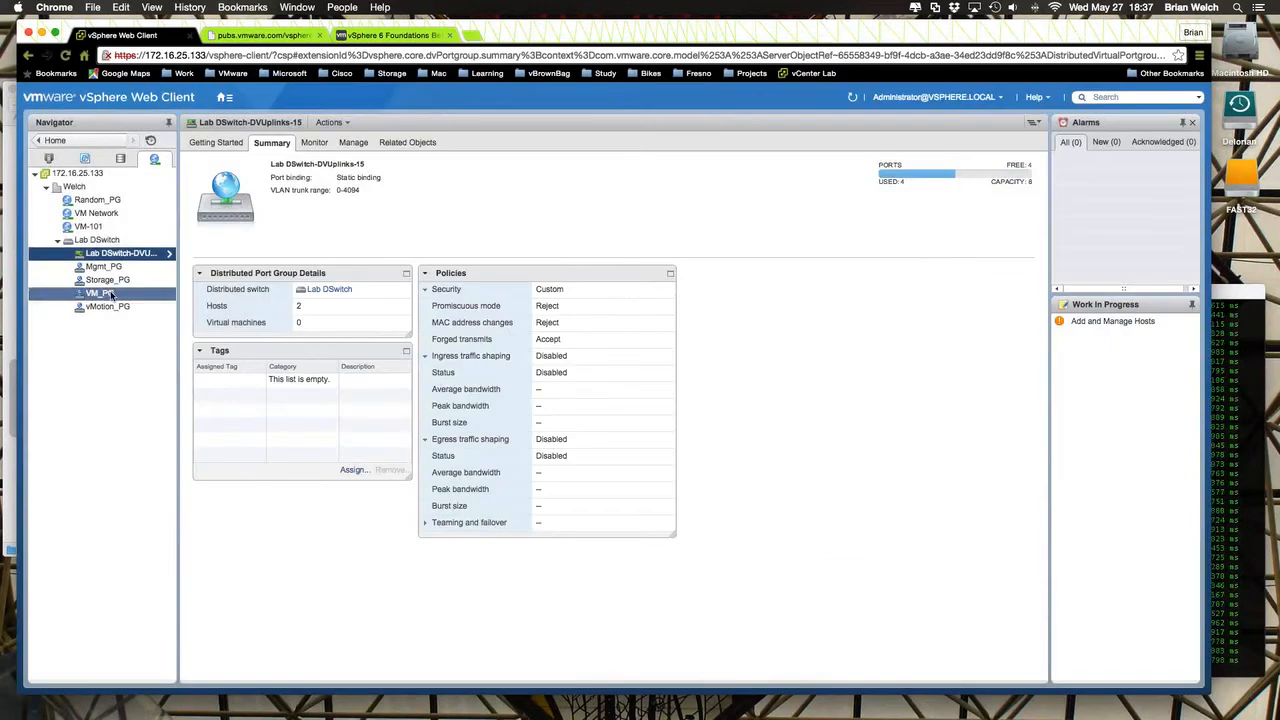
- Review the general and advanced settings of Lab DSwitch itself, and cancel without changing anything
click(97, 241)
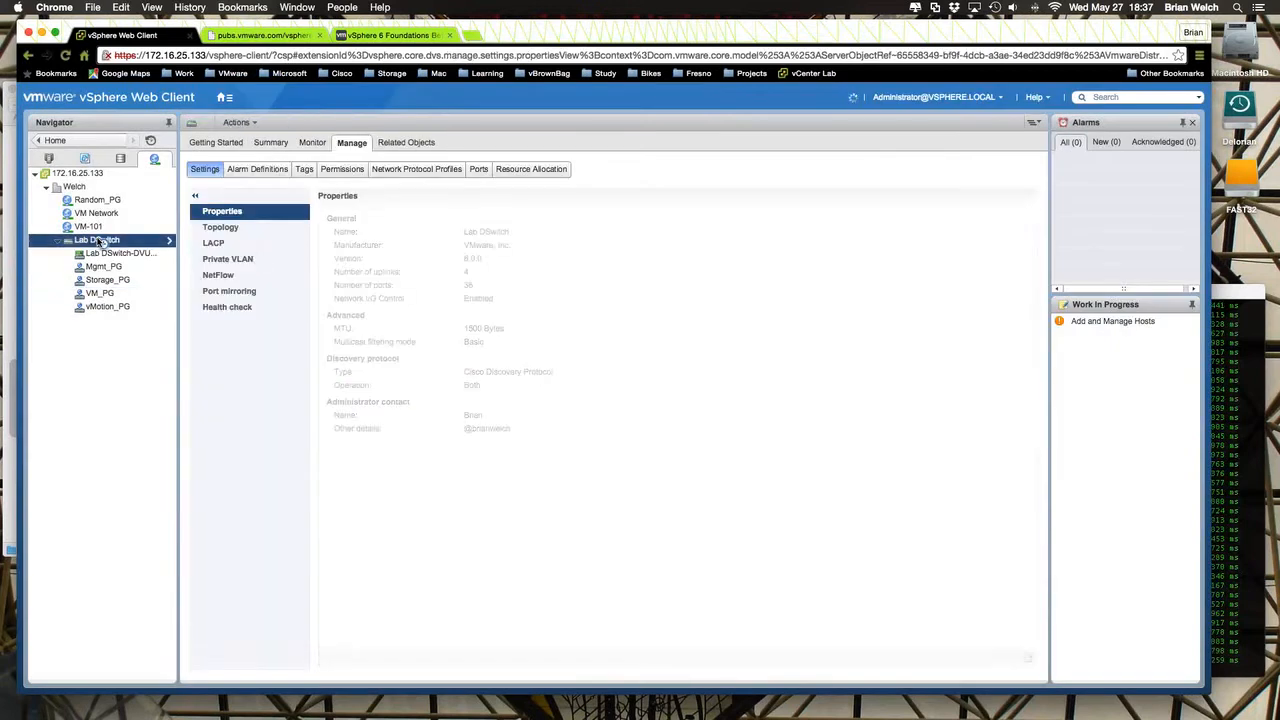
right_click(100, 242)
mouse_move(147, 317)
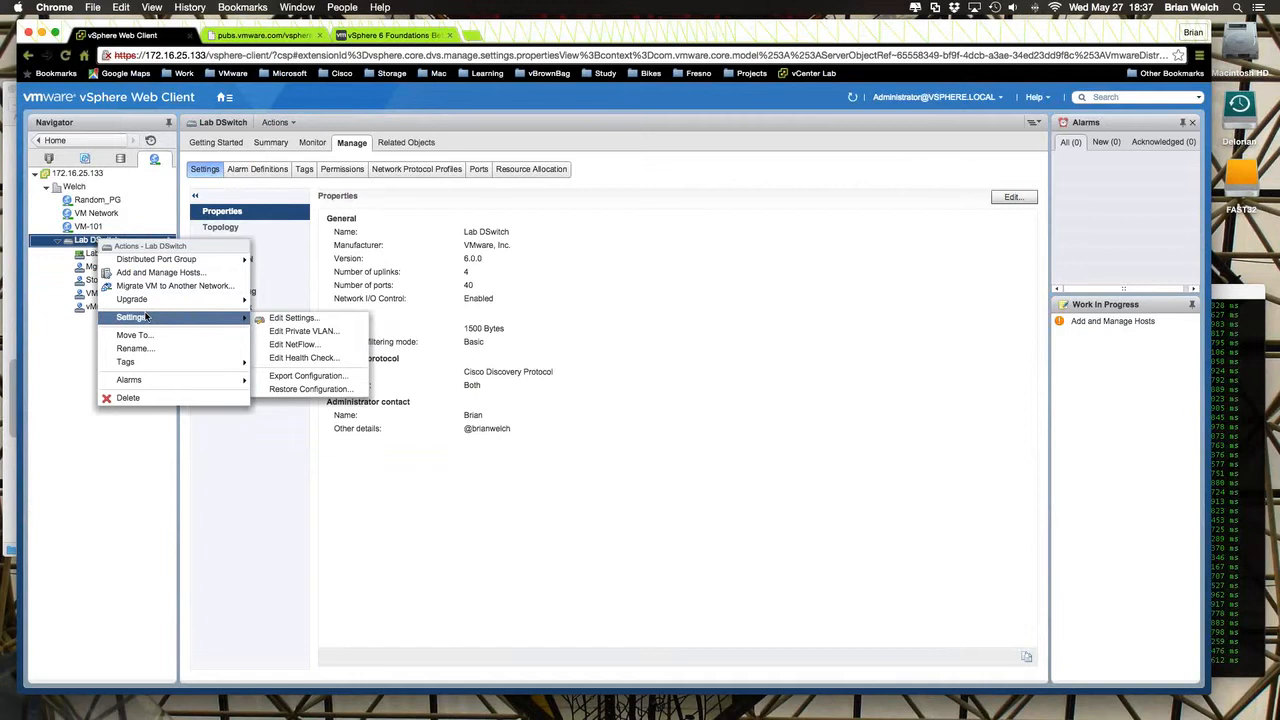
click(289, 318)
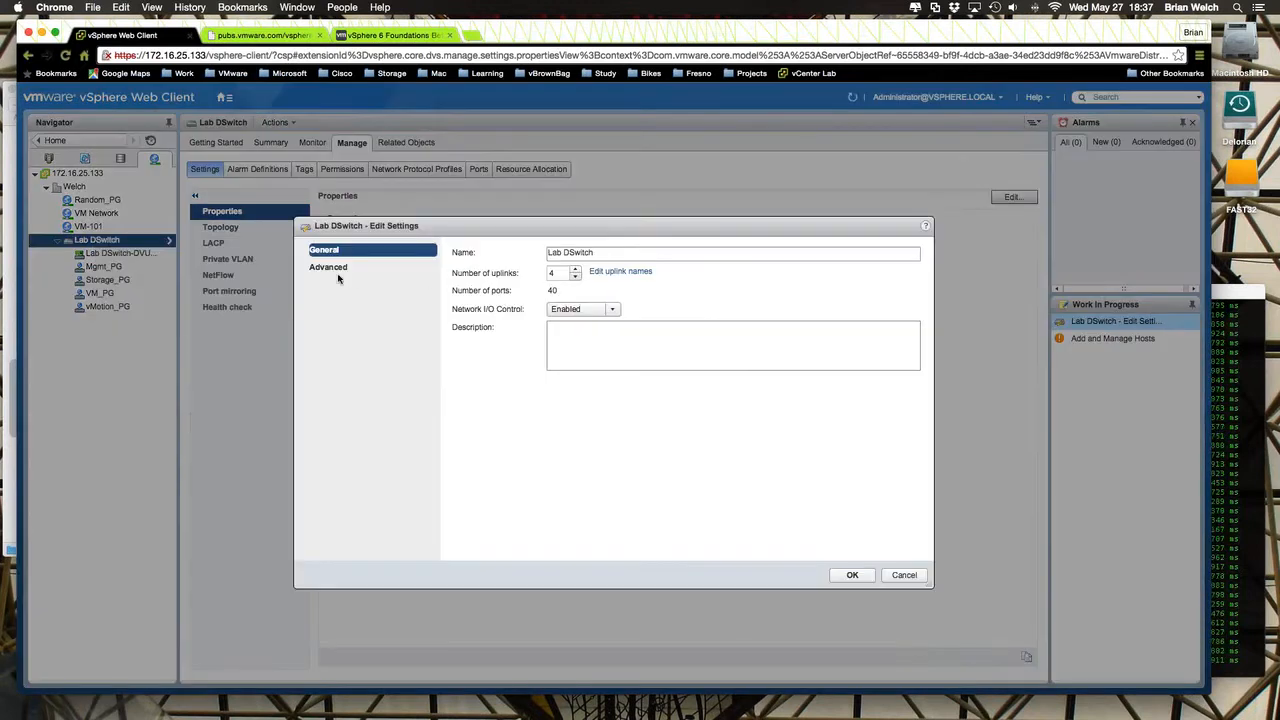
click(327, 267)
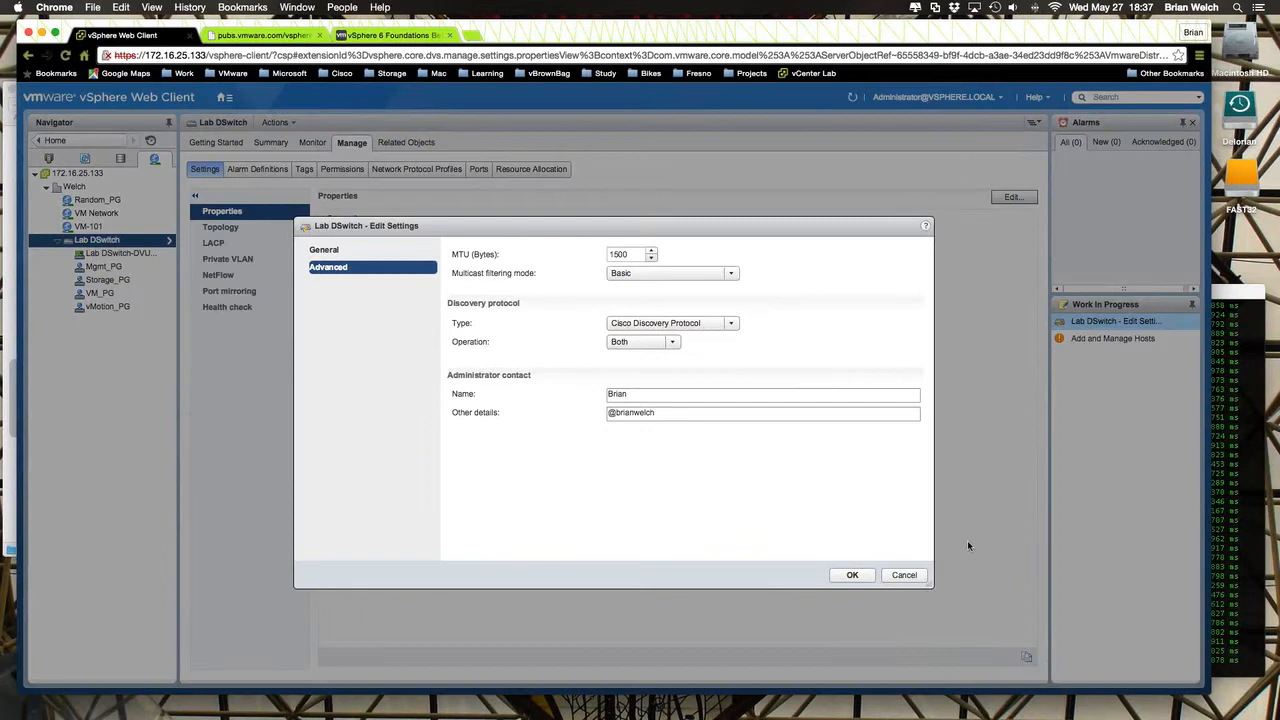
click(903, 576)
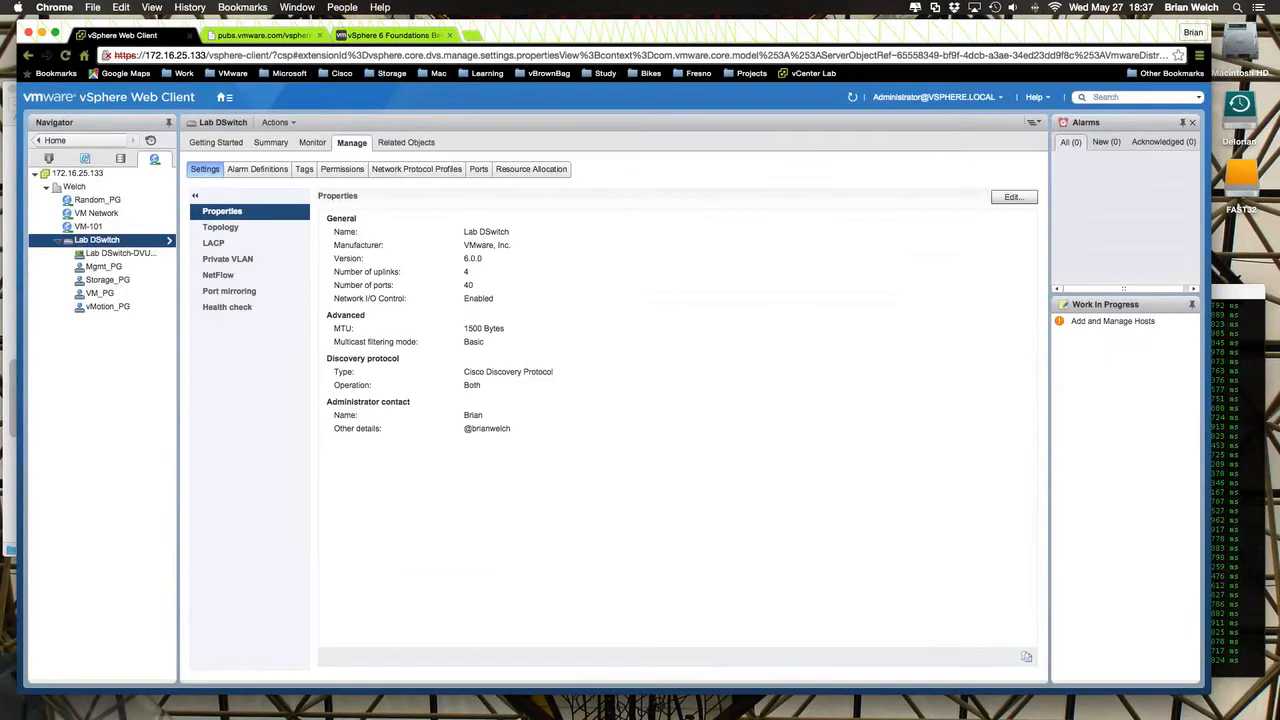
- Look through the uplink port group's advanced, monitoring, traffic filtering and marking, and miscellaneous settings without changing them
click(100, 255)
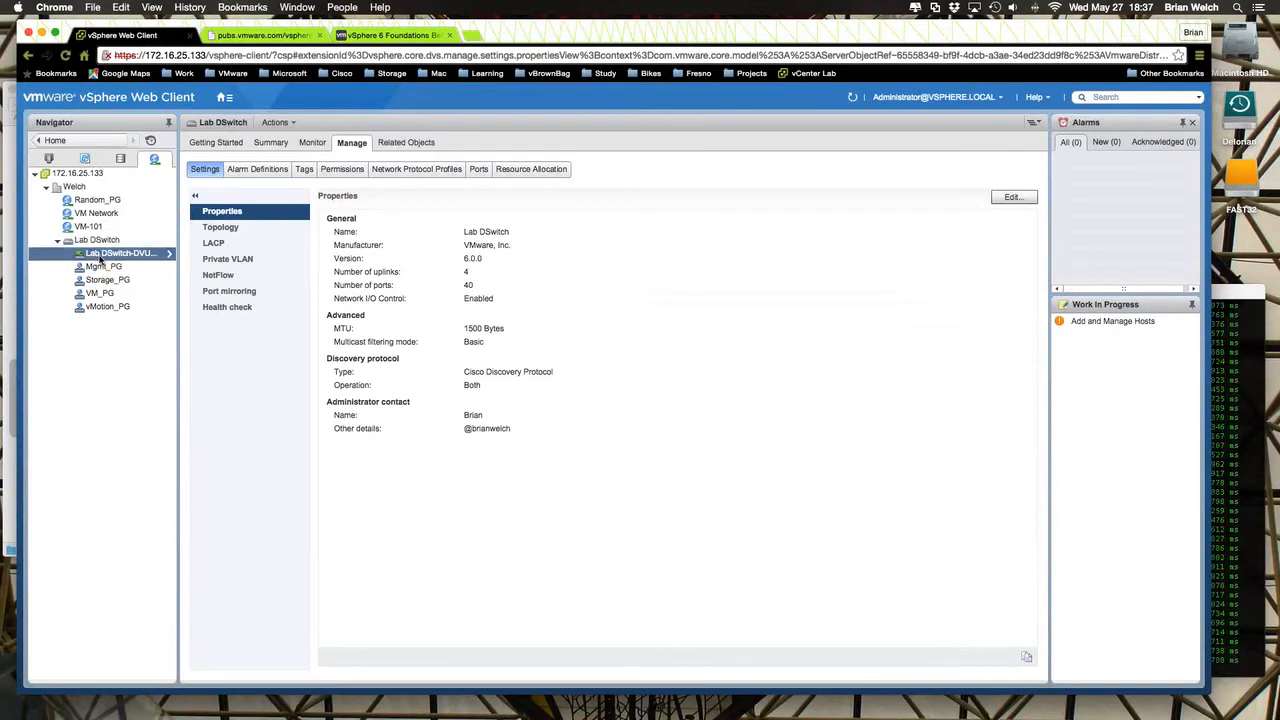
right_click(102, 258)
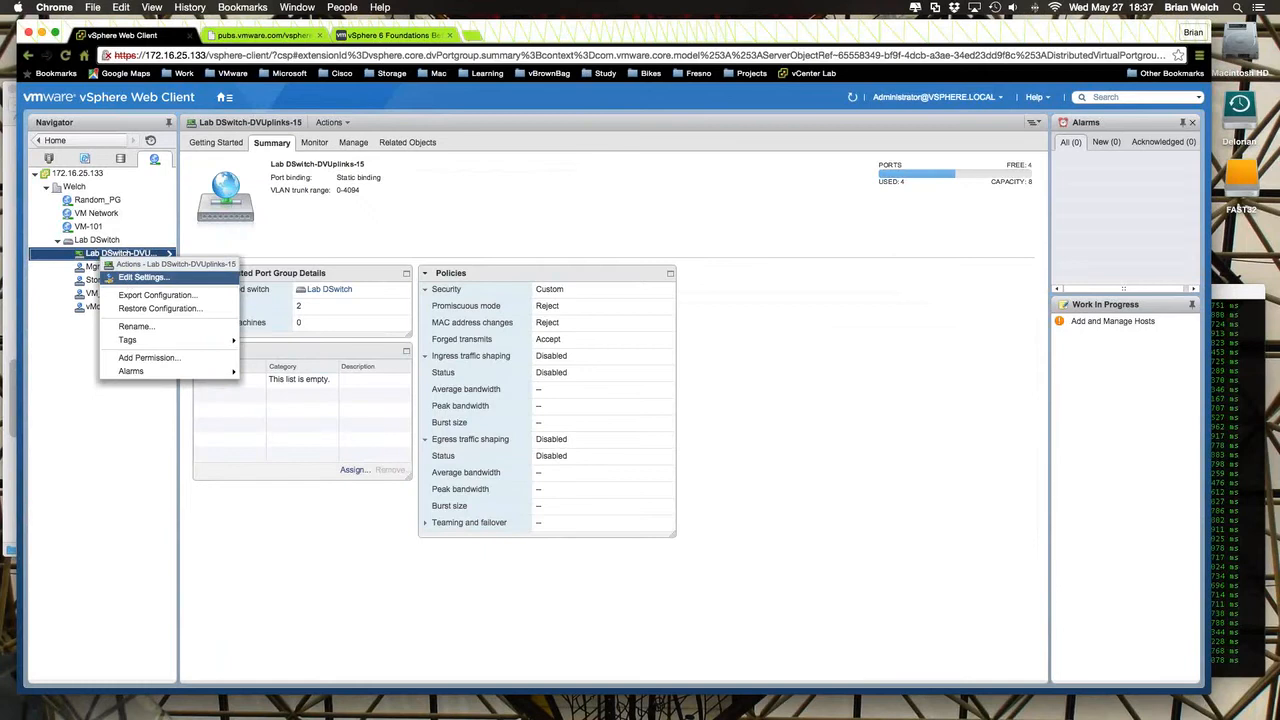
click(130, 277)
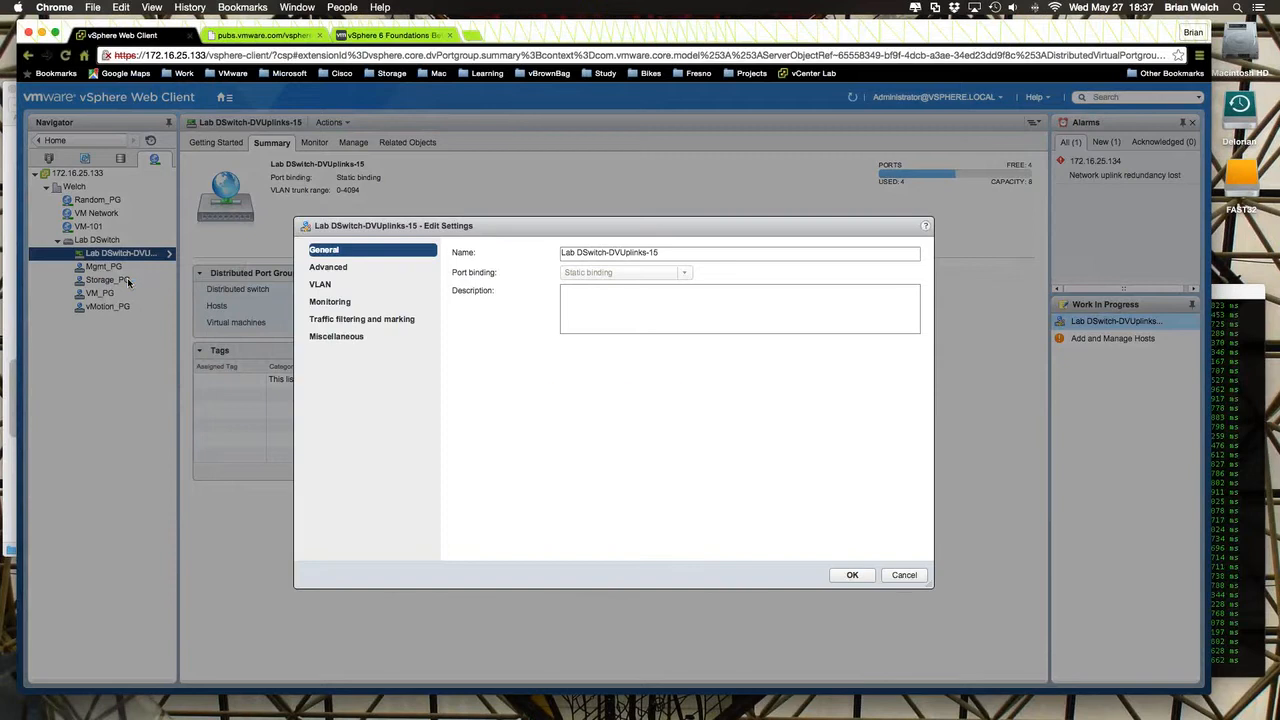
click(330, 269)
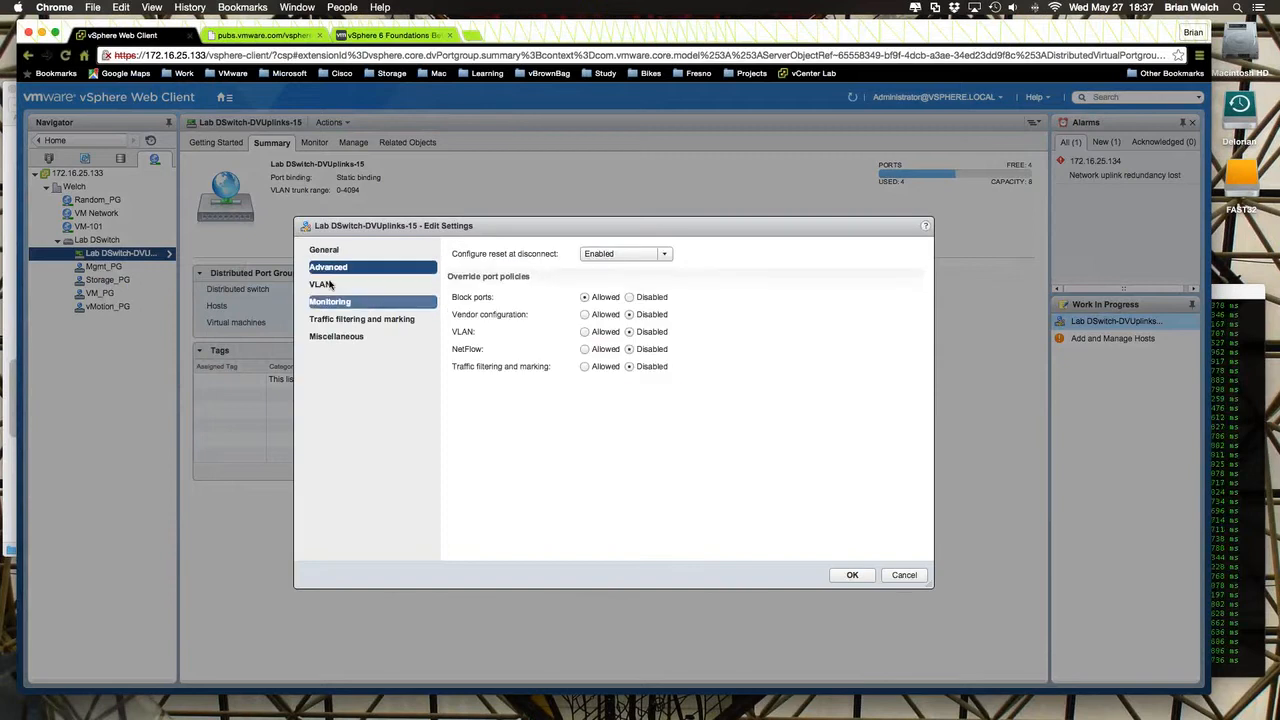
click(331, 304)
click(330, 323)
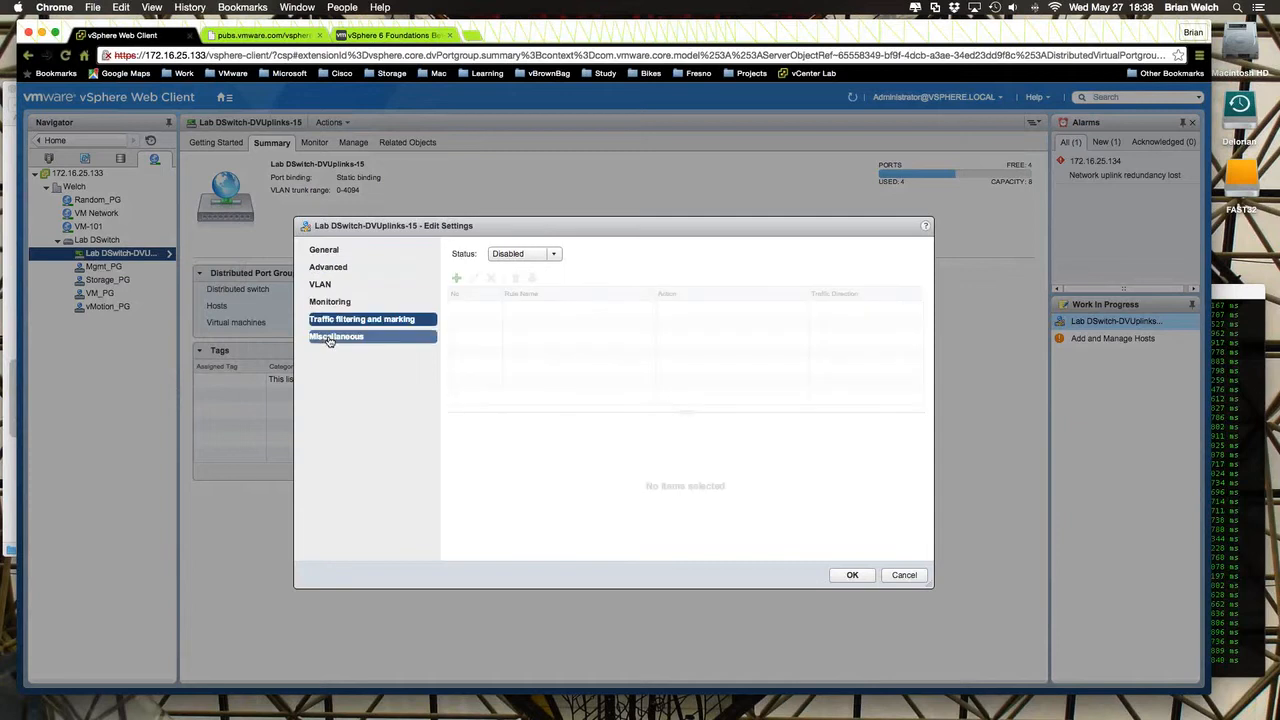
click(342, 340)
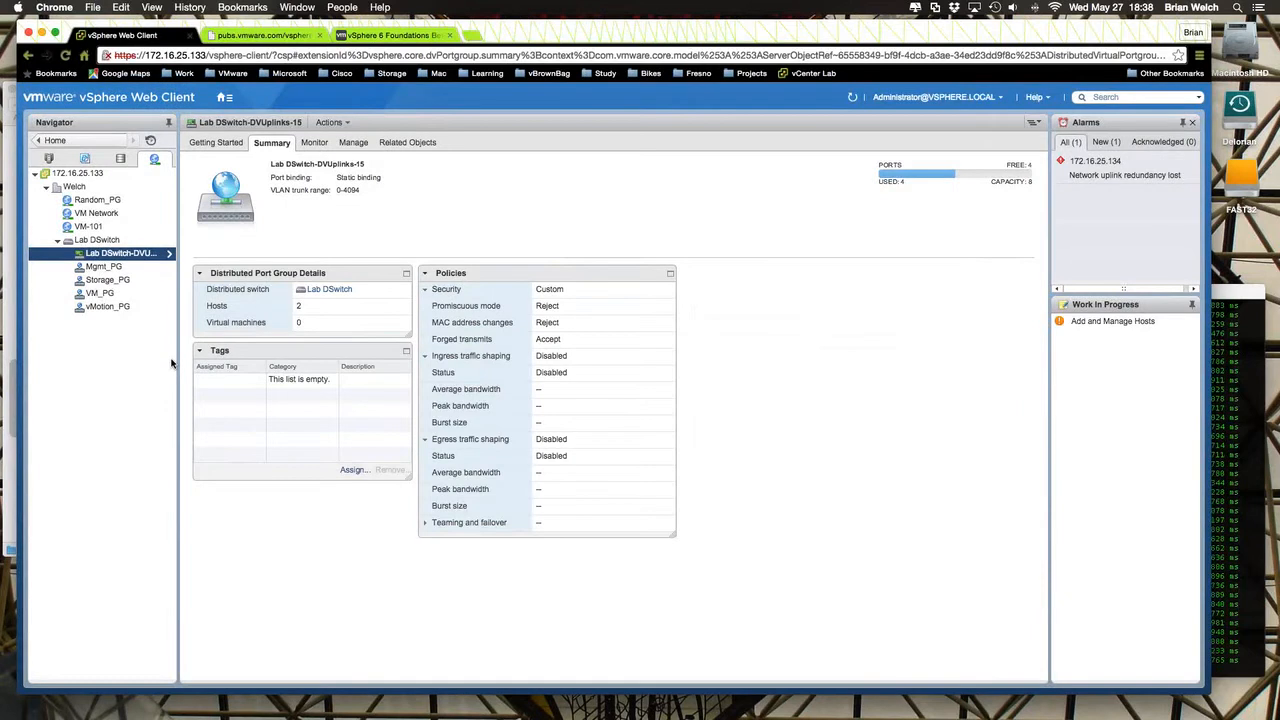
- Start a new LACP link aggregation group on Lab DSwitch, keeping the name lag1 and setting the number of ports to 6
click(96, 240)
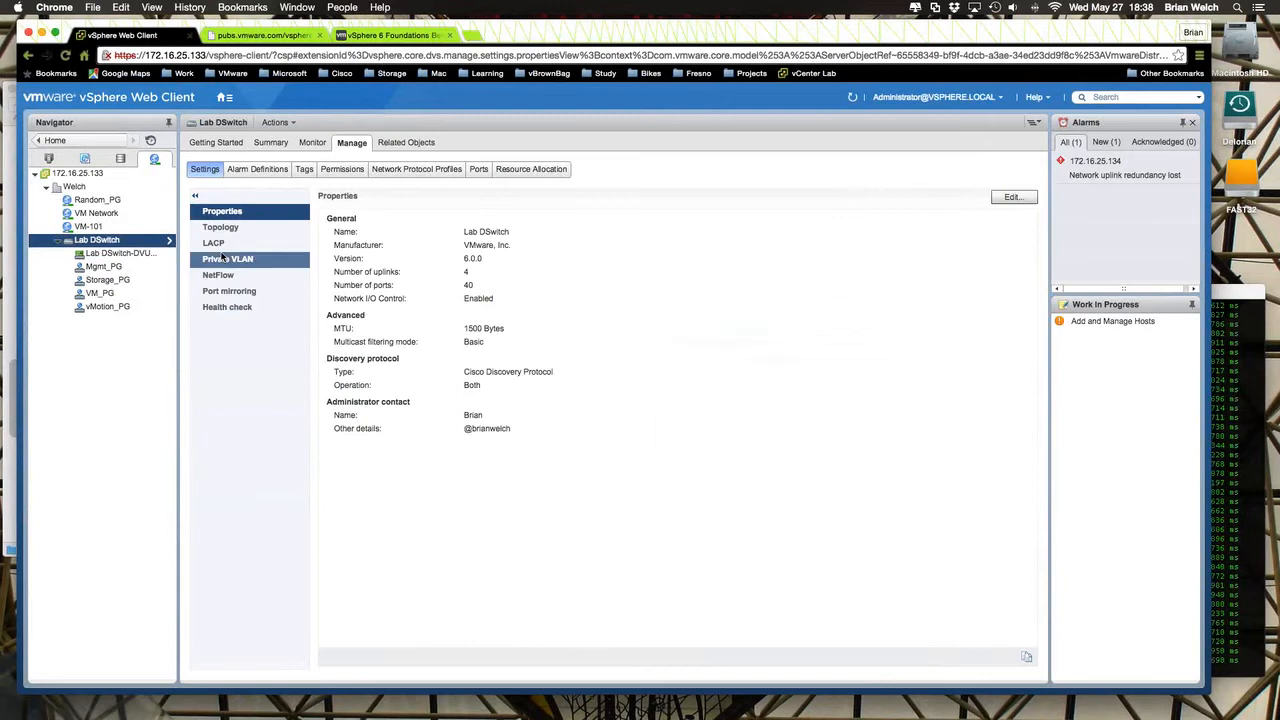
click(226, 245)
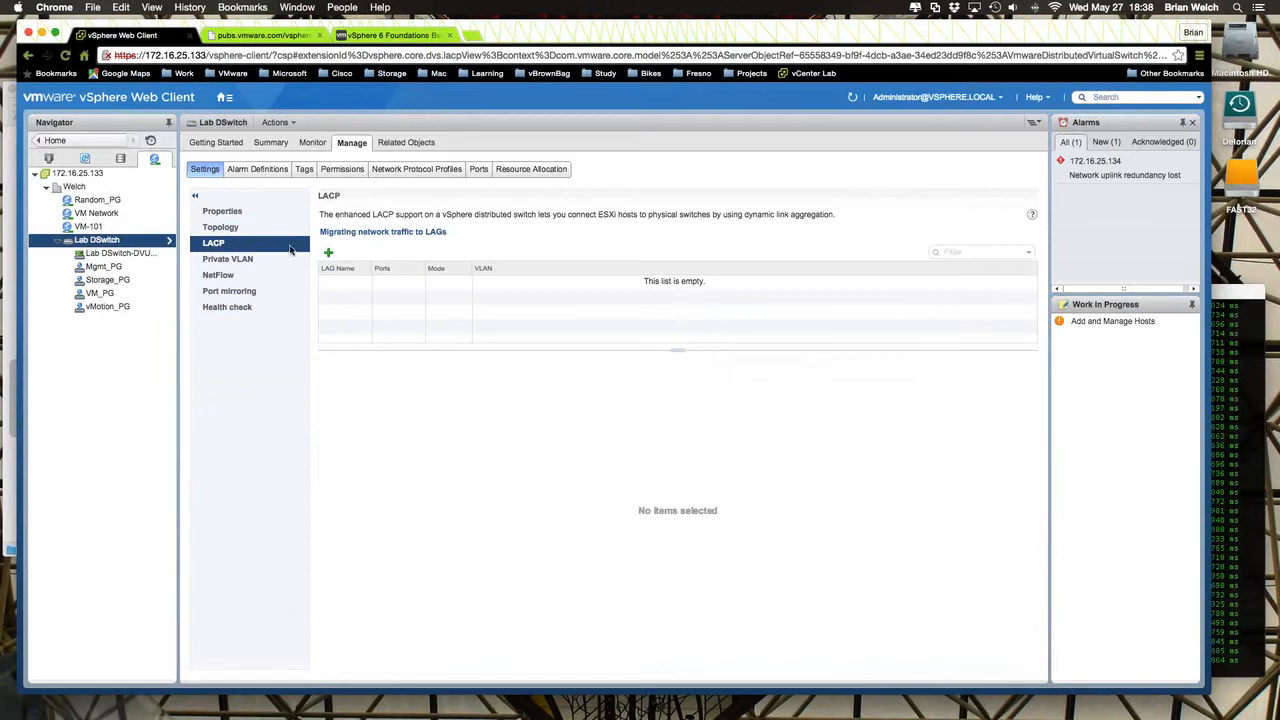
click(328, 253)
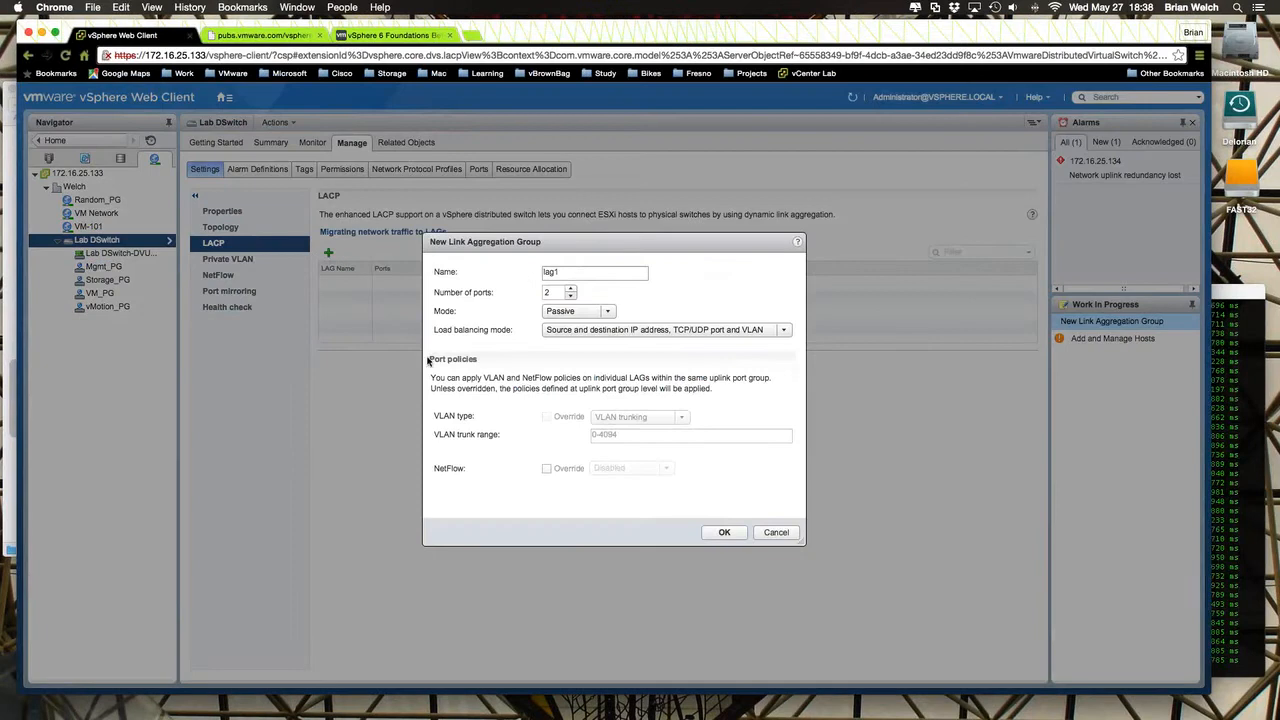
click(571, 271)
click(570, 289)
click(570, 289)
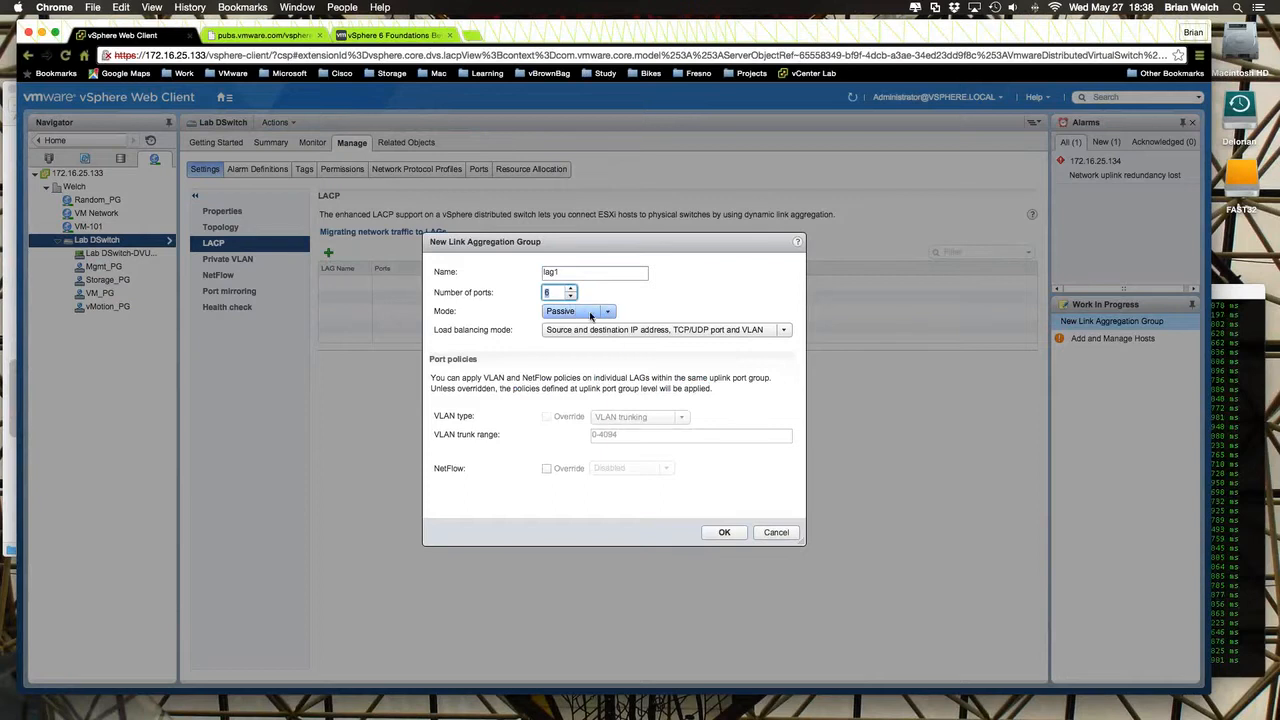
- Review the mode and load balancing options for lag1 without changing them, and cancel the new link aggregation group
click(581, 313)
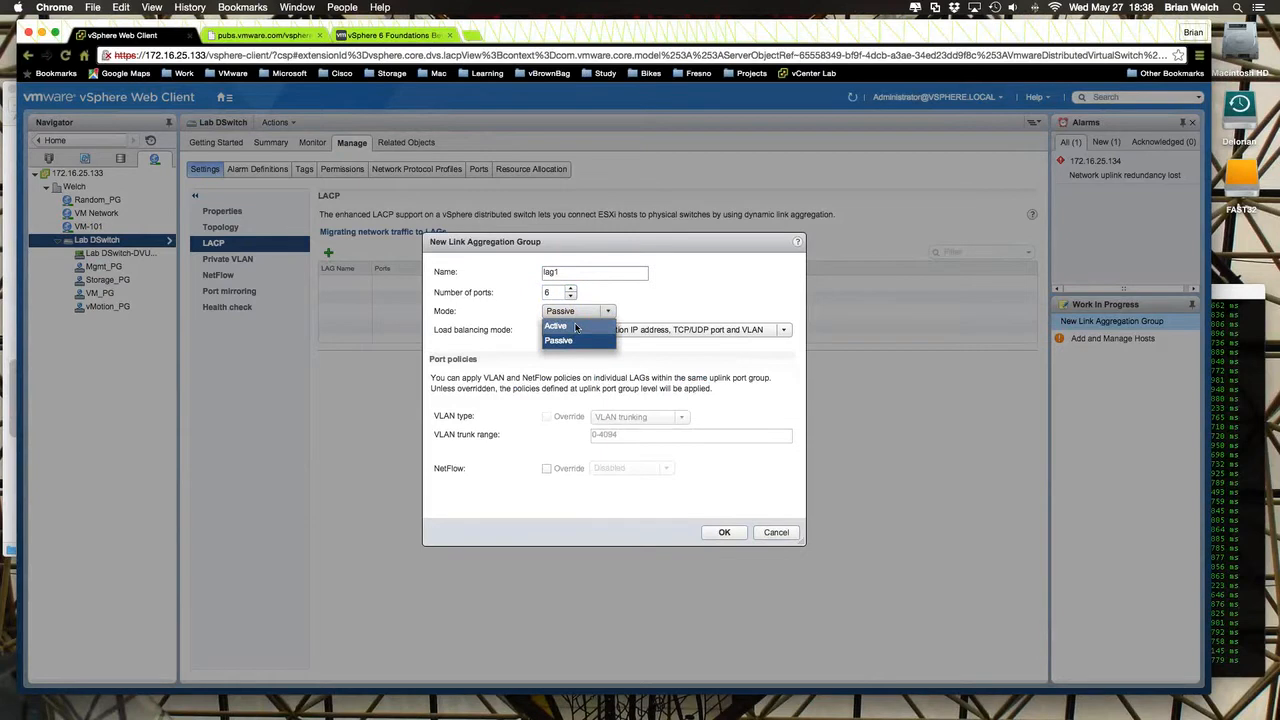
click(719, 284)
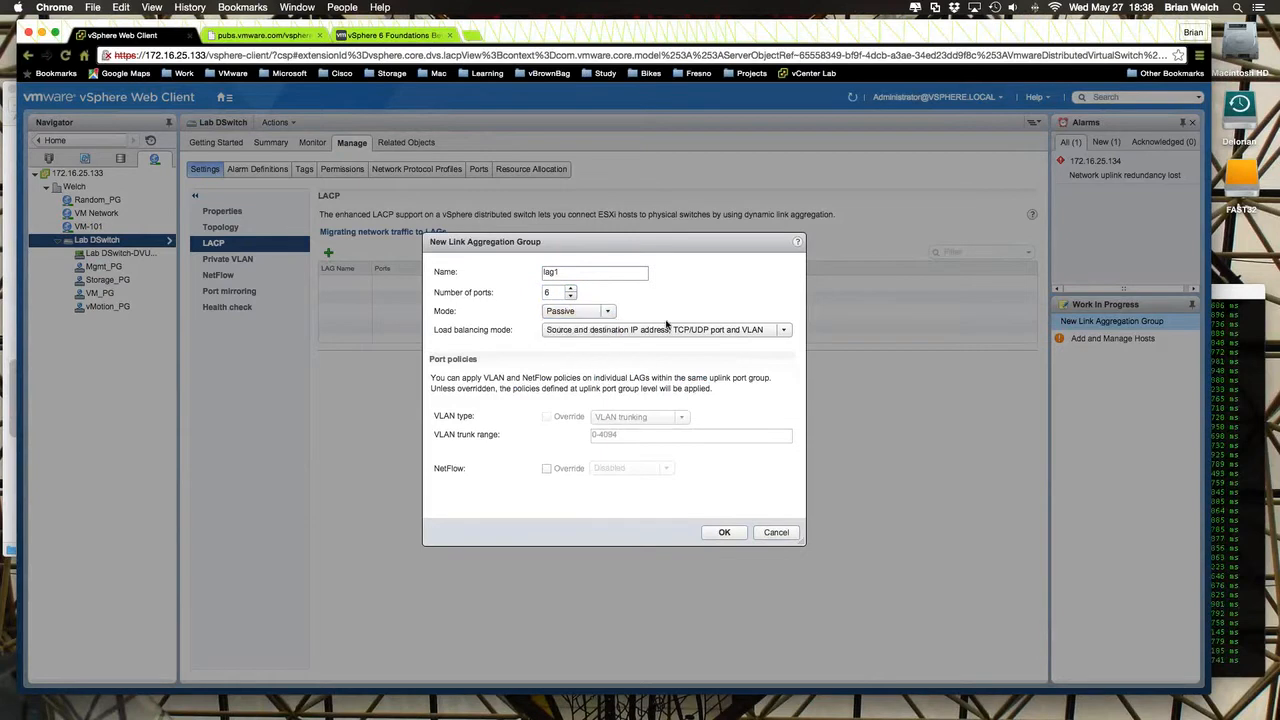
click(596, 332)
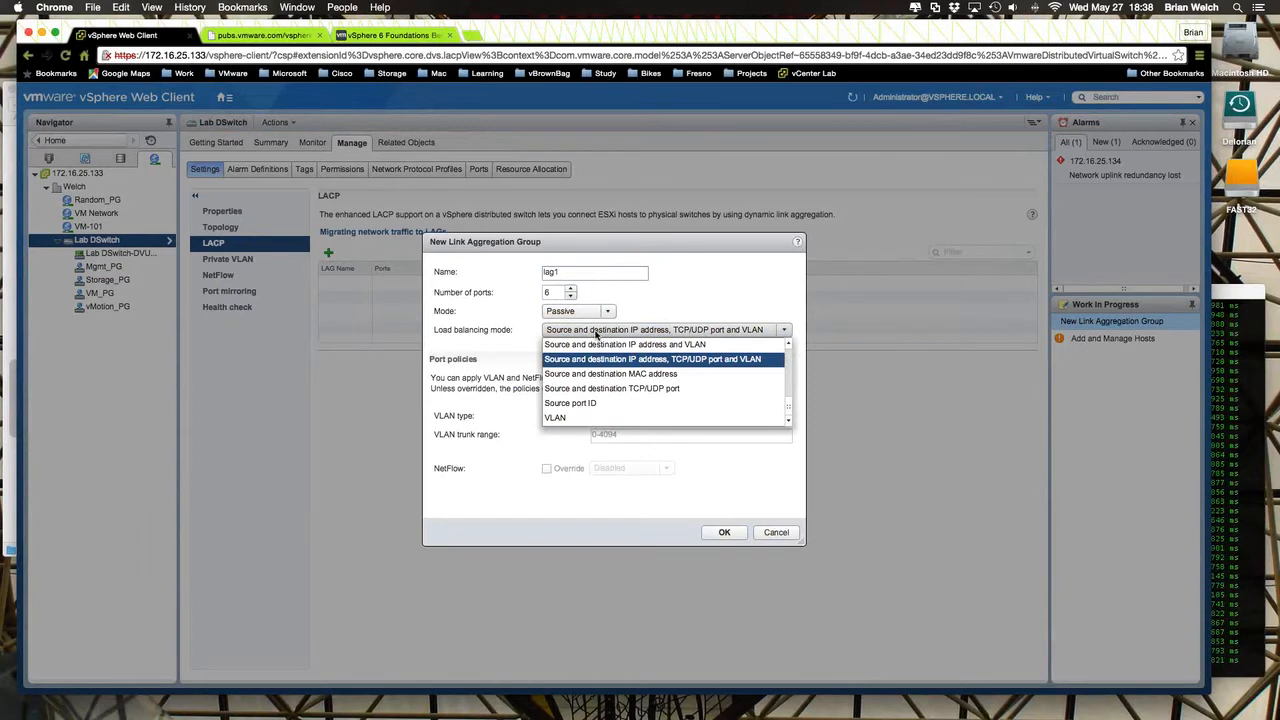
click(745, 297)
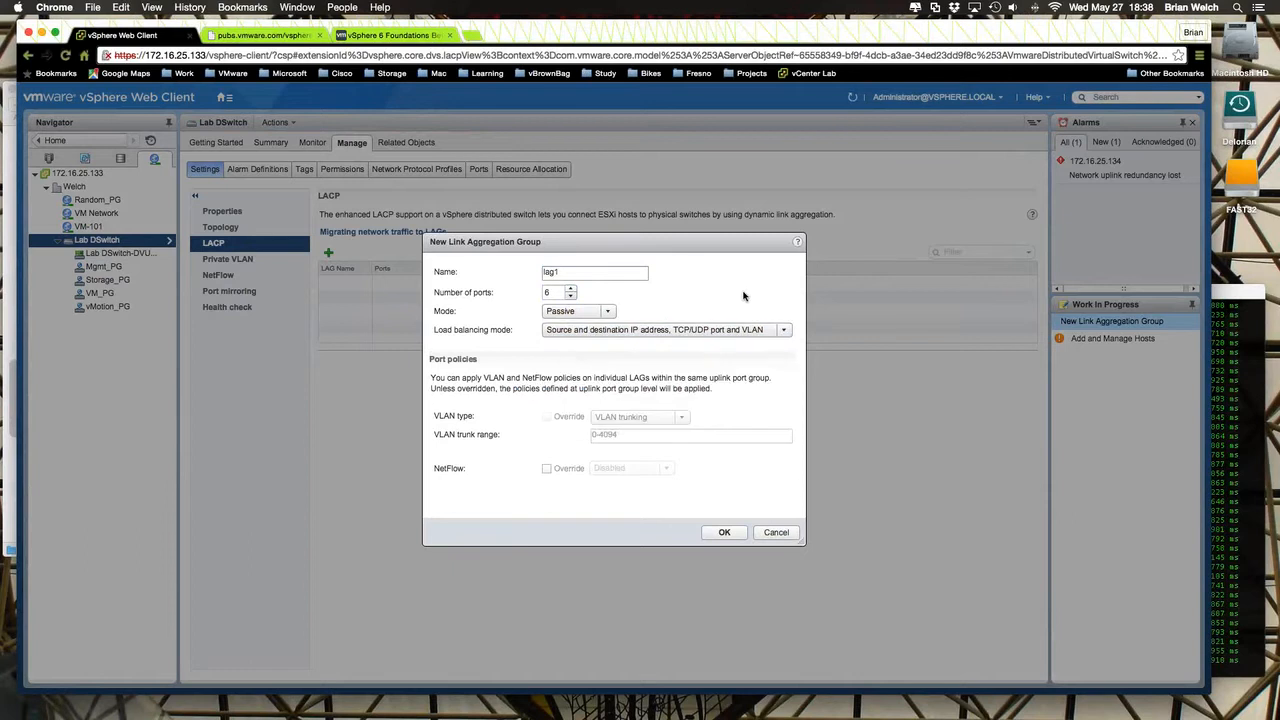
click(776, 531)
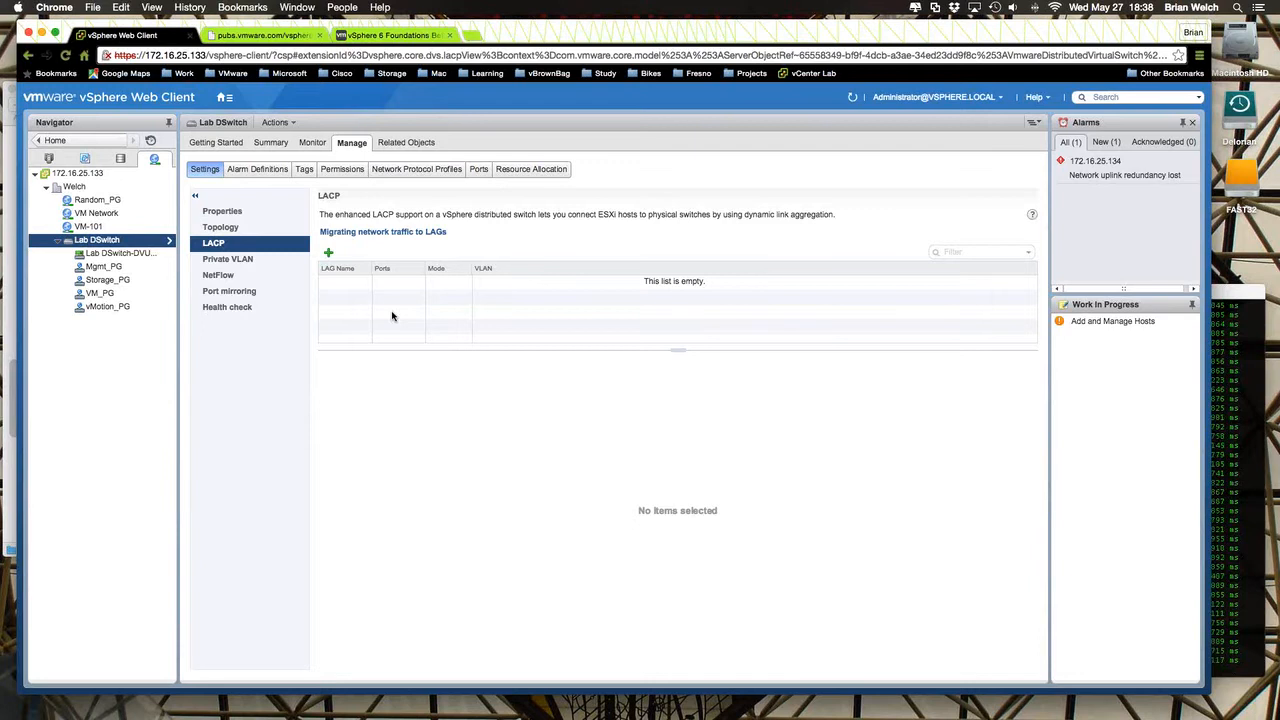
- Open the teaming and failover settings of Mgmt_PG and review the load balancing options, keeping Route based on physical NIC load
click(103, 266)
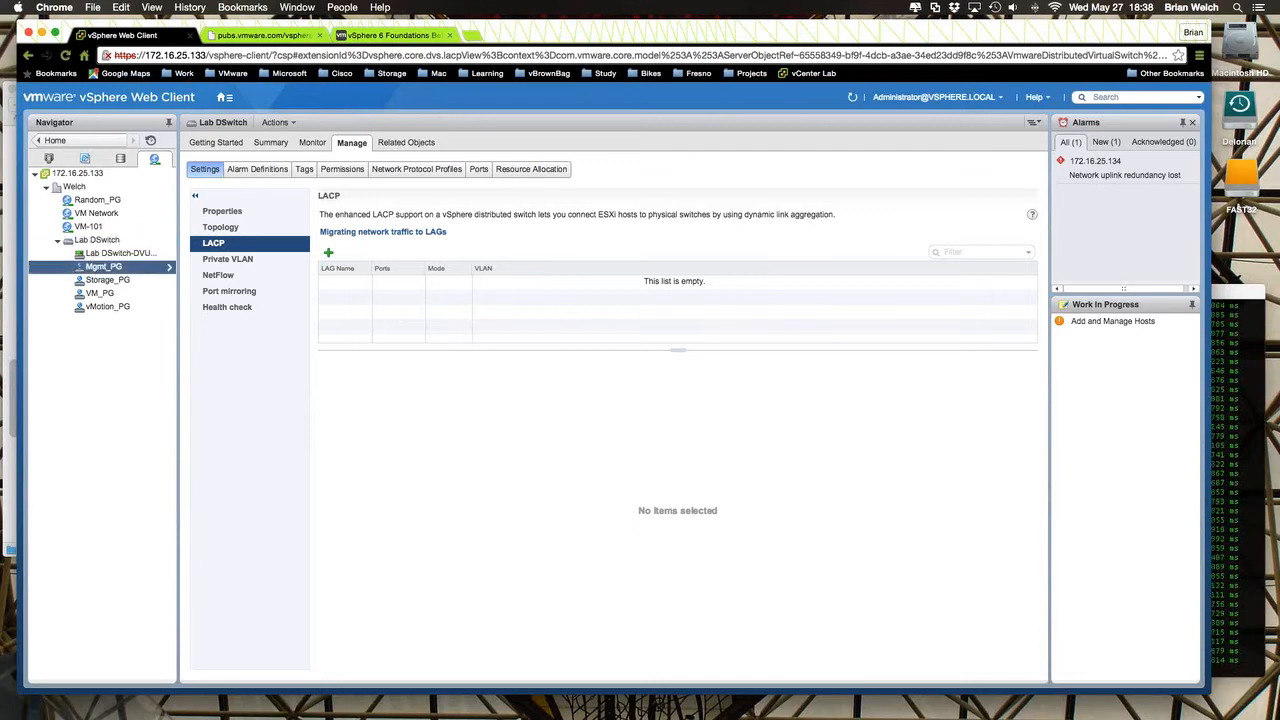
right_click(103, 267)
click(124, 291)
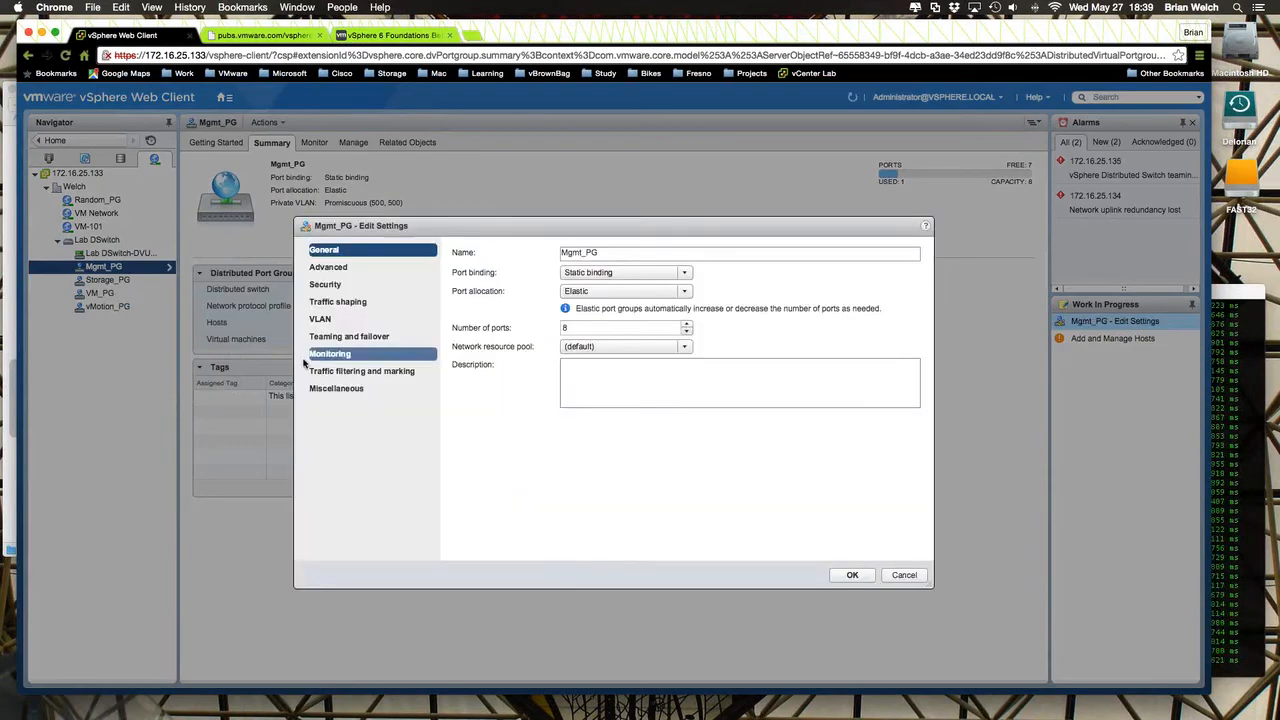
click(355, 334)
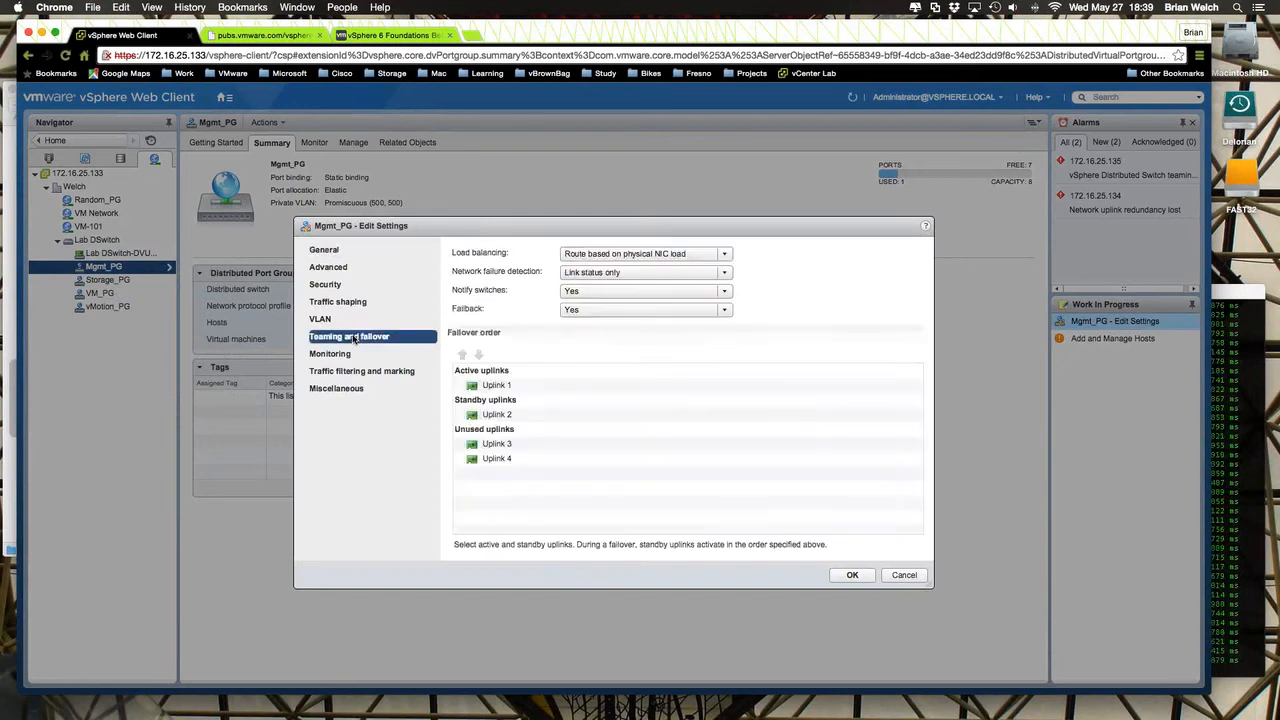
click(716, 257)
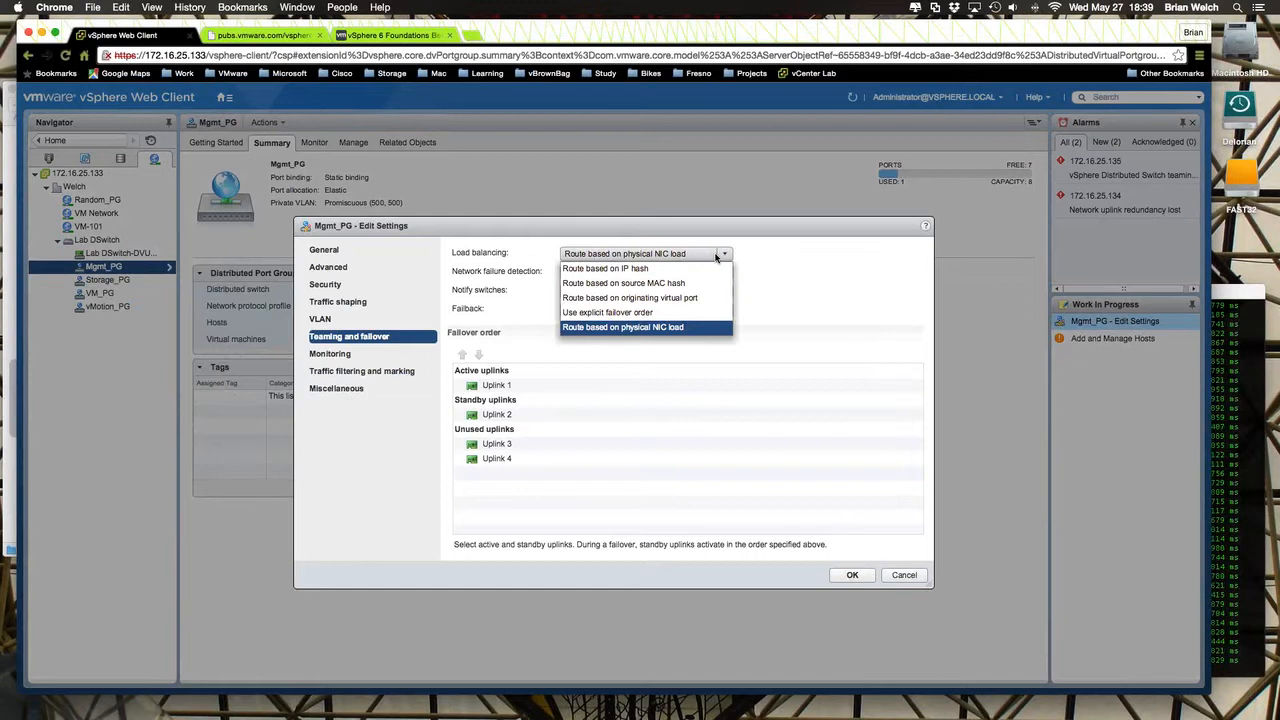
click(599, 324)
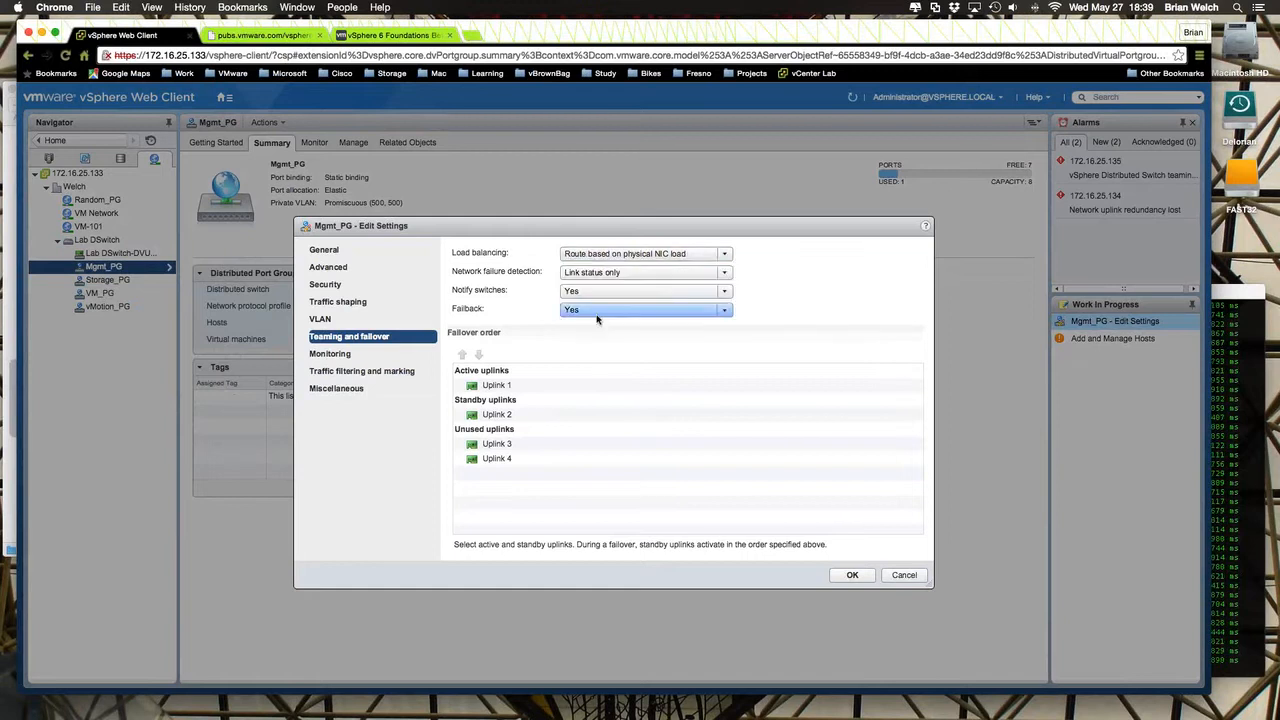
click(663, 258)
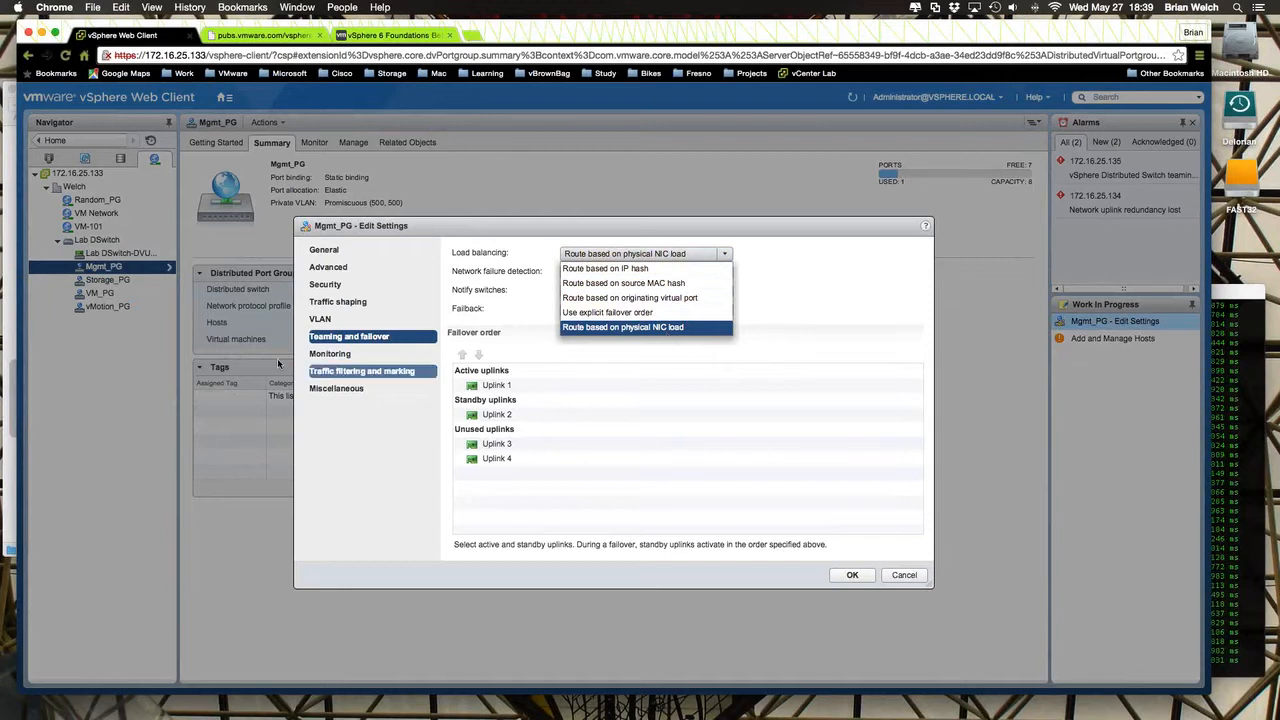
- Move Uplink 2 from the standby uplinks to the active uplinks in the Mgmt_PG failover order
click(725, 443)
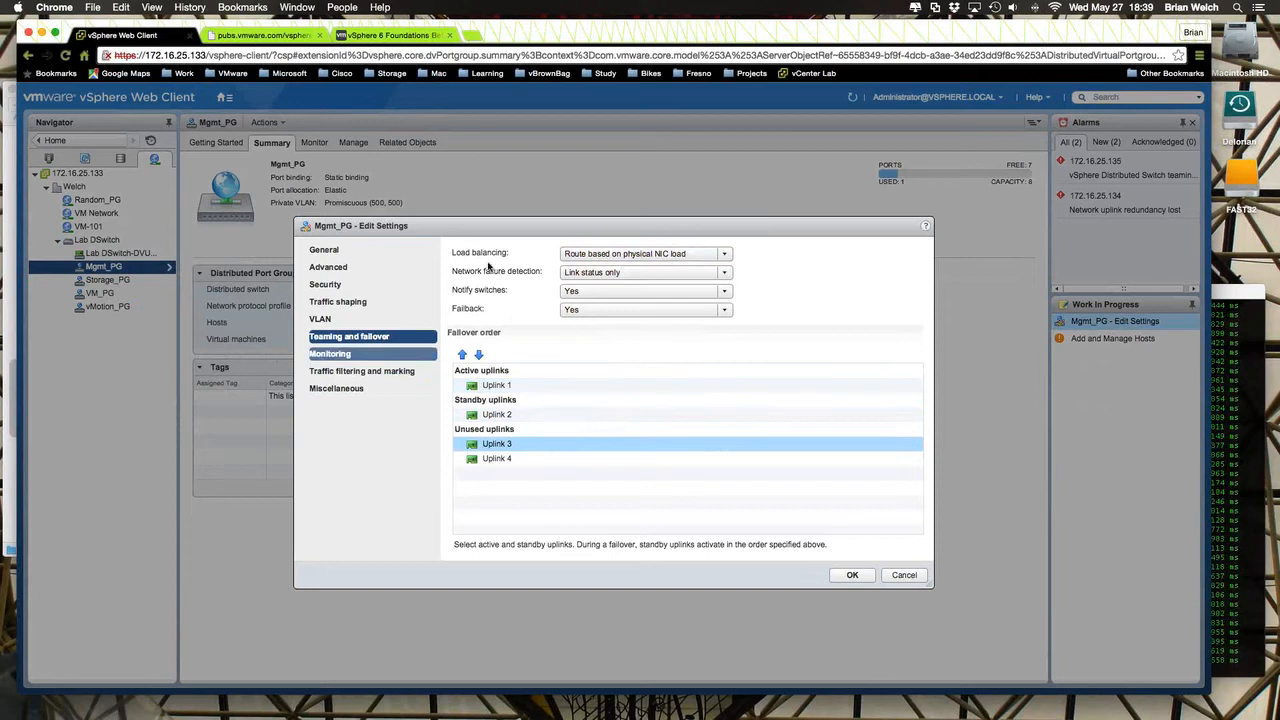
click(500, 416)
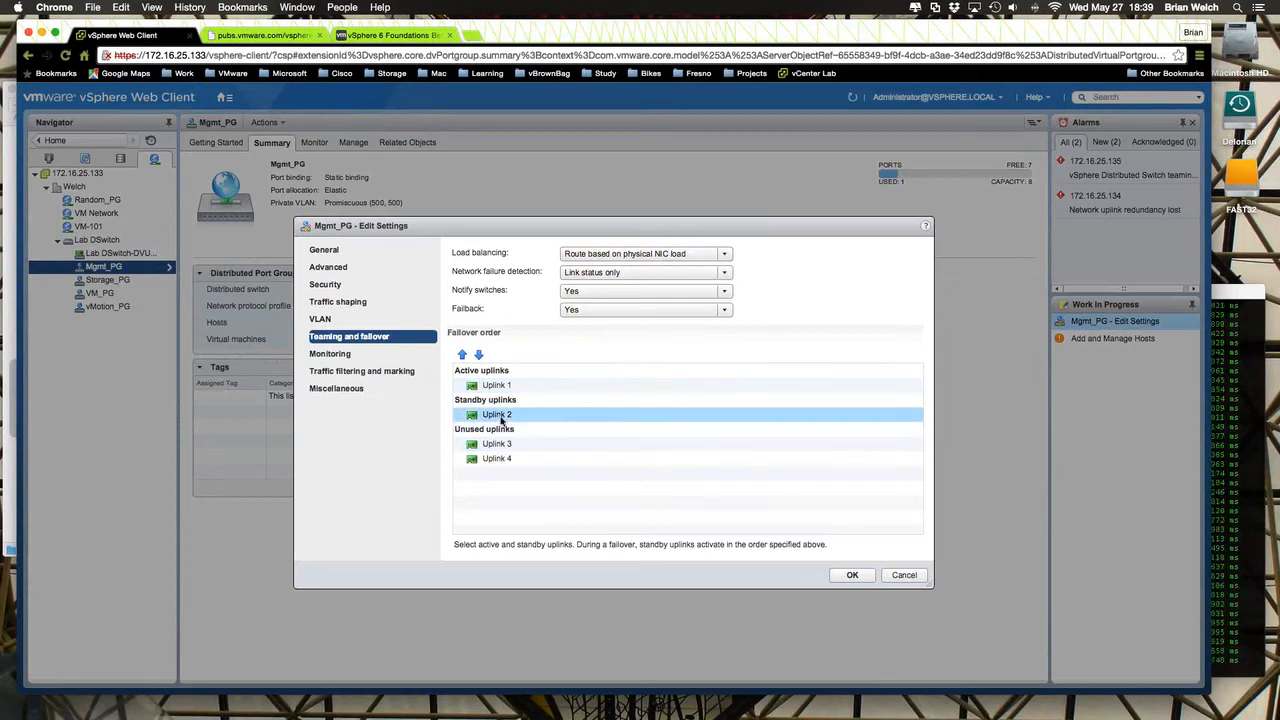
click(462, 354)
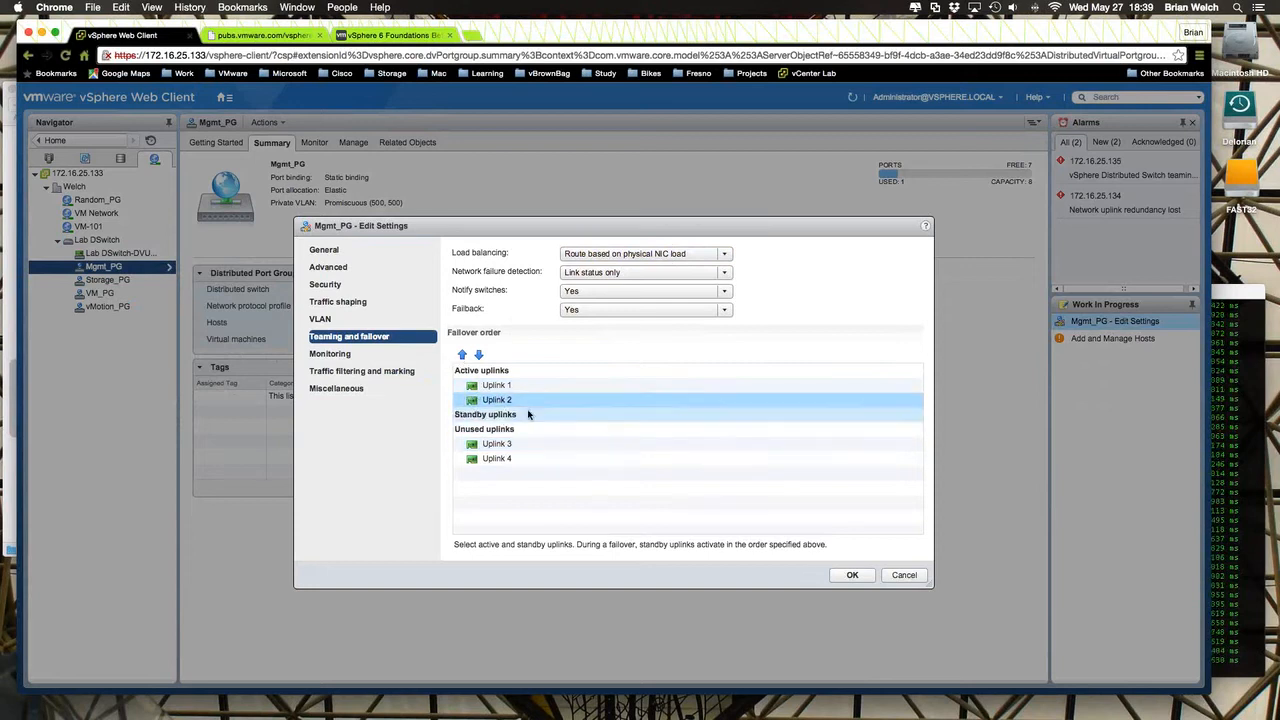
- Set Mgmt_PG load balancing to Use explicit failover order and move Uplink 2 from the active to the standby uplinks
click(718, 254)
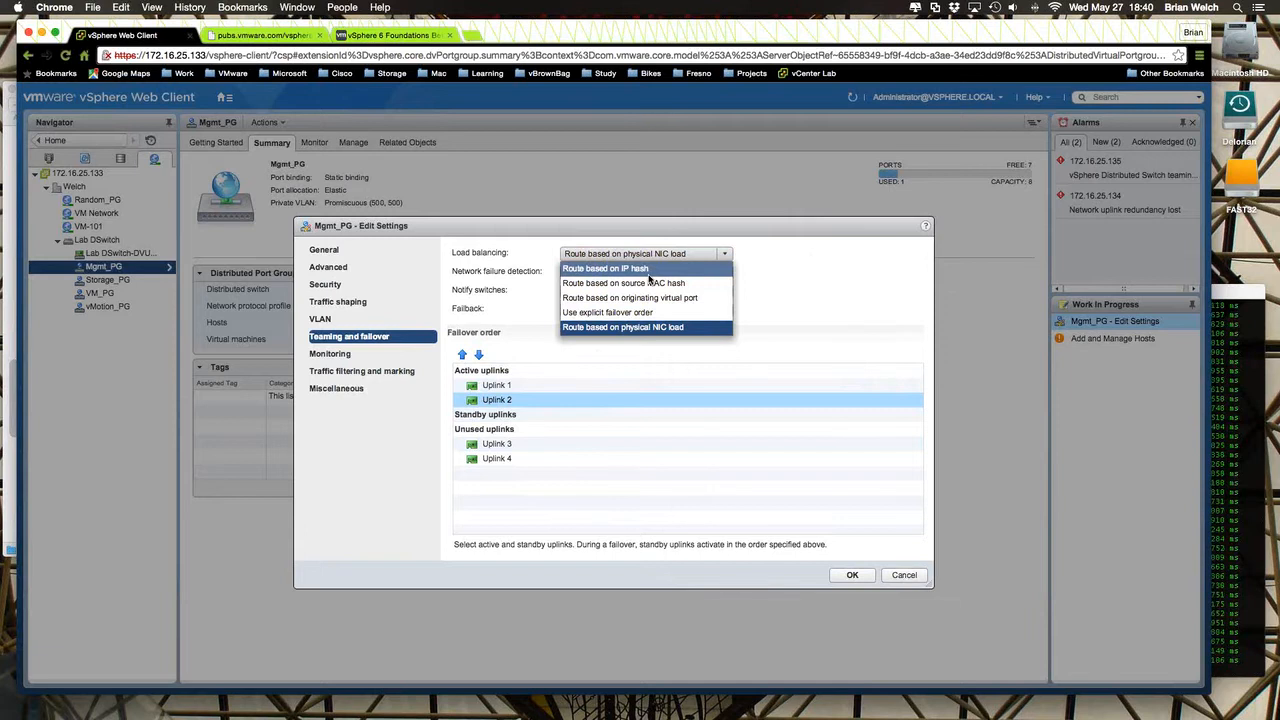
click(633, 313)
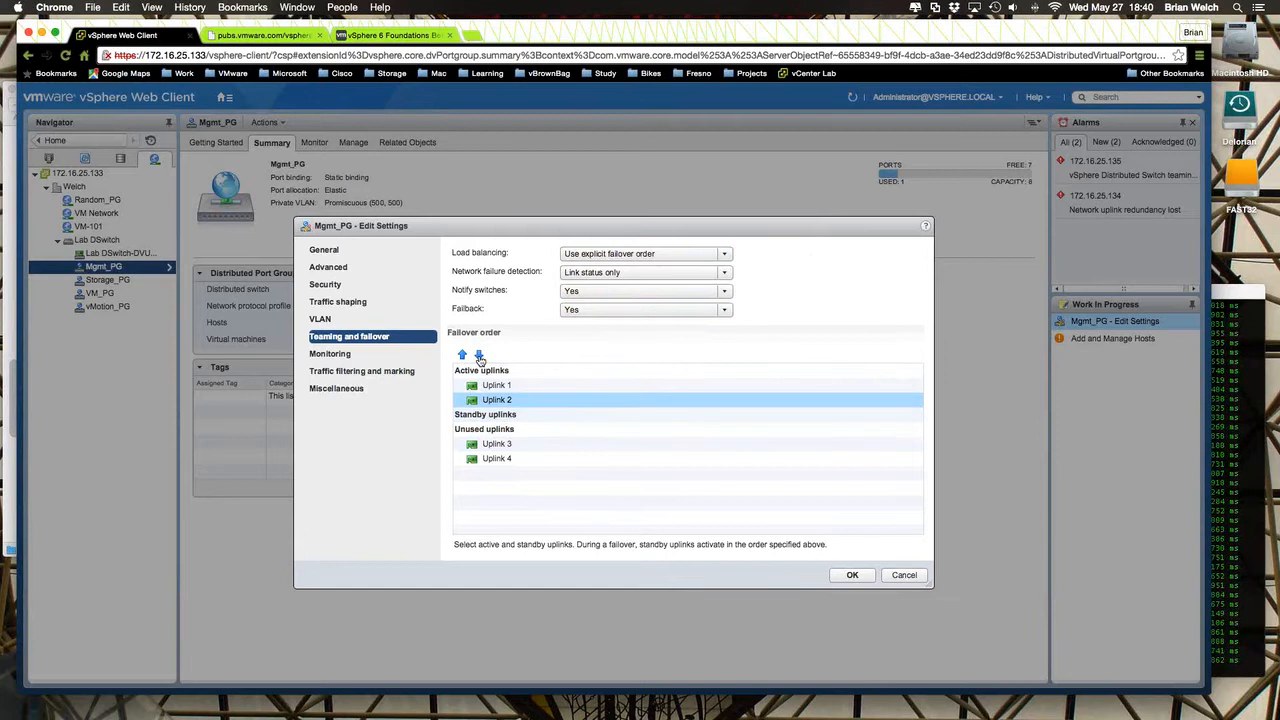
drag(496, 399, 497, 416)
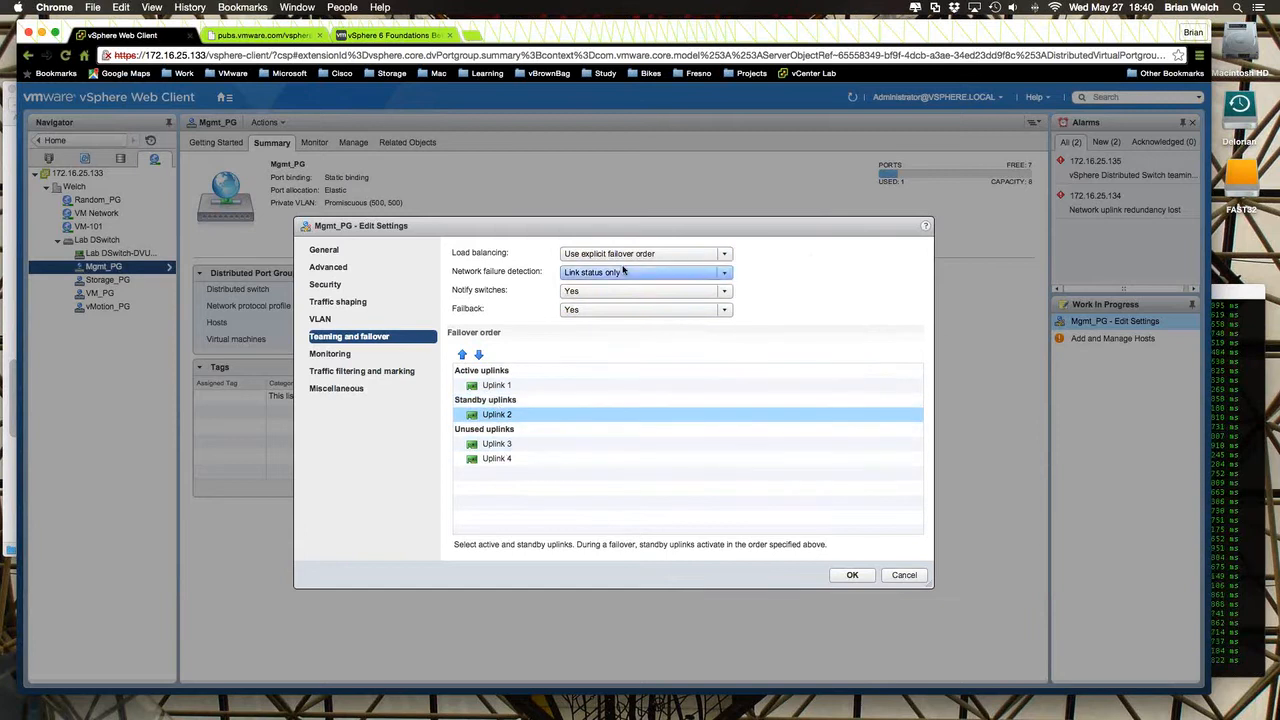
click(501, 385)
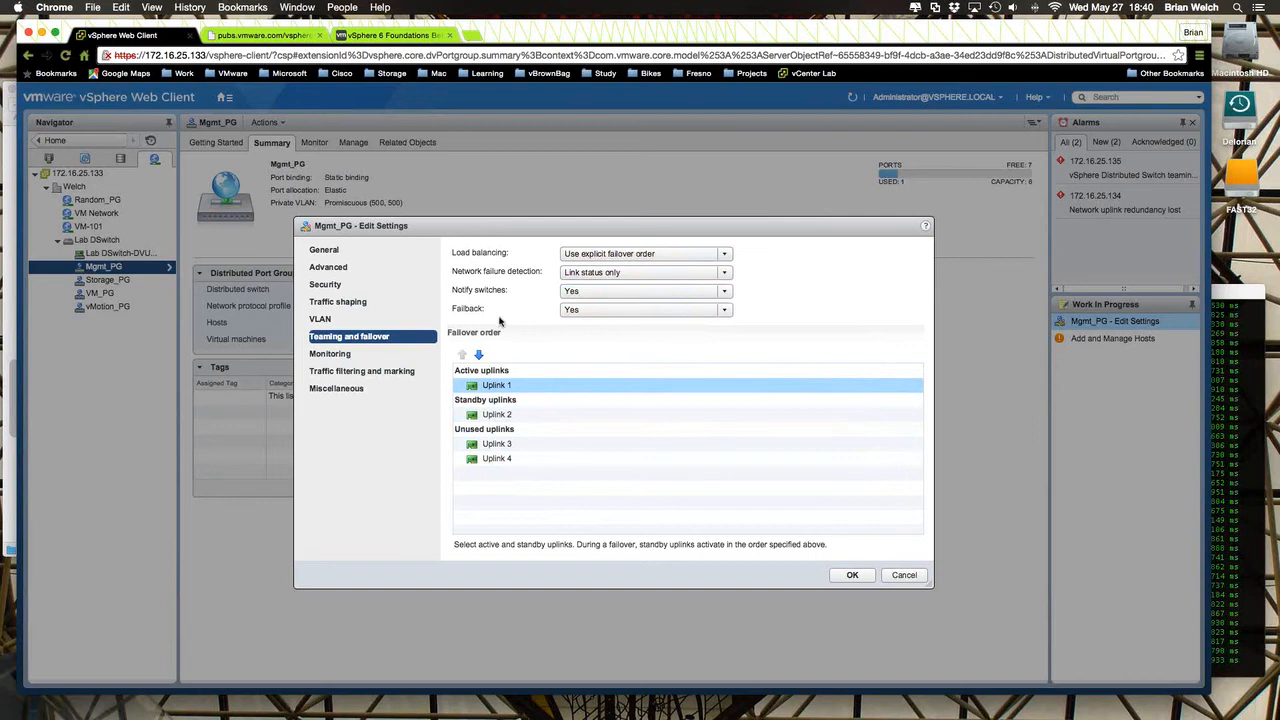
- Review the failback options of Mgmt_PG and the NetFlow options in its monitoring settings, leaving NetFlow Disabled
click(670, 311)
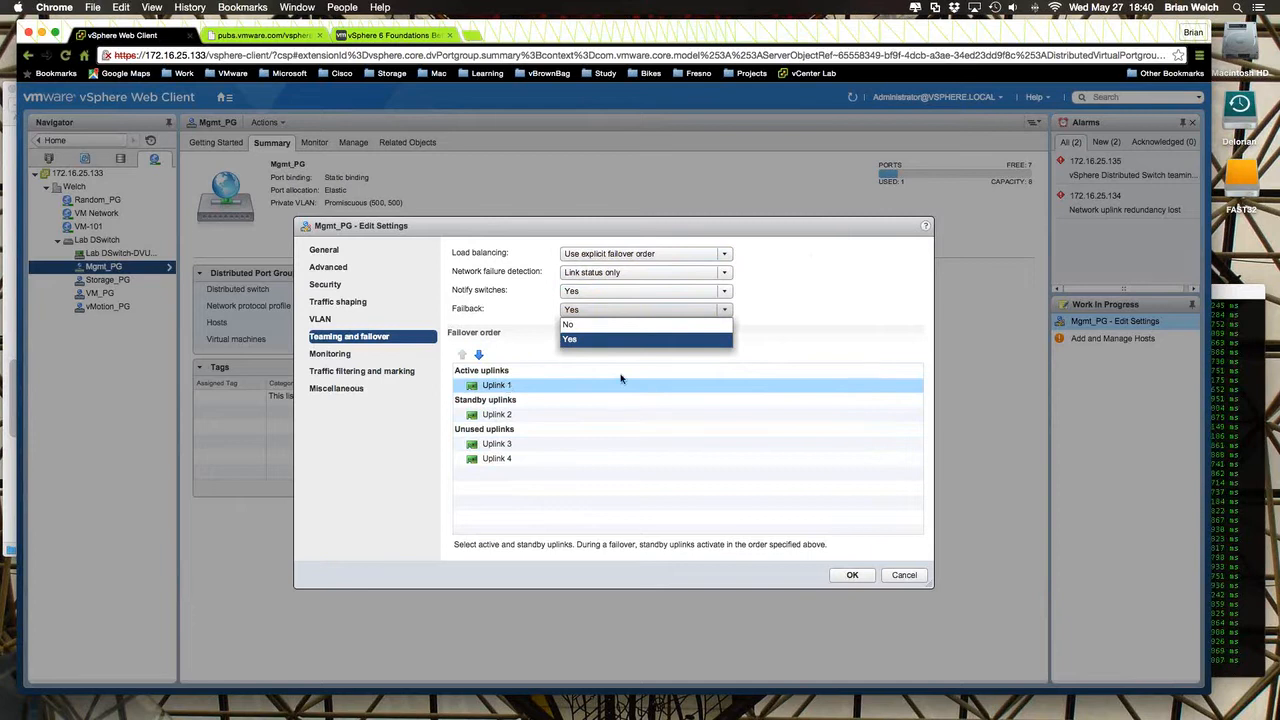
drag(847, 227, 787, 186)
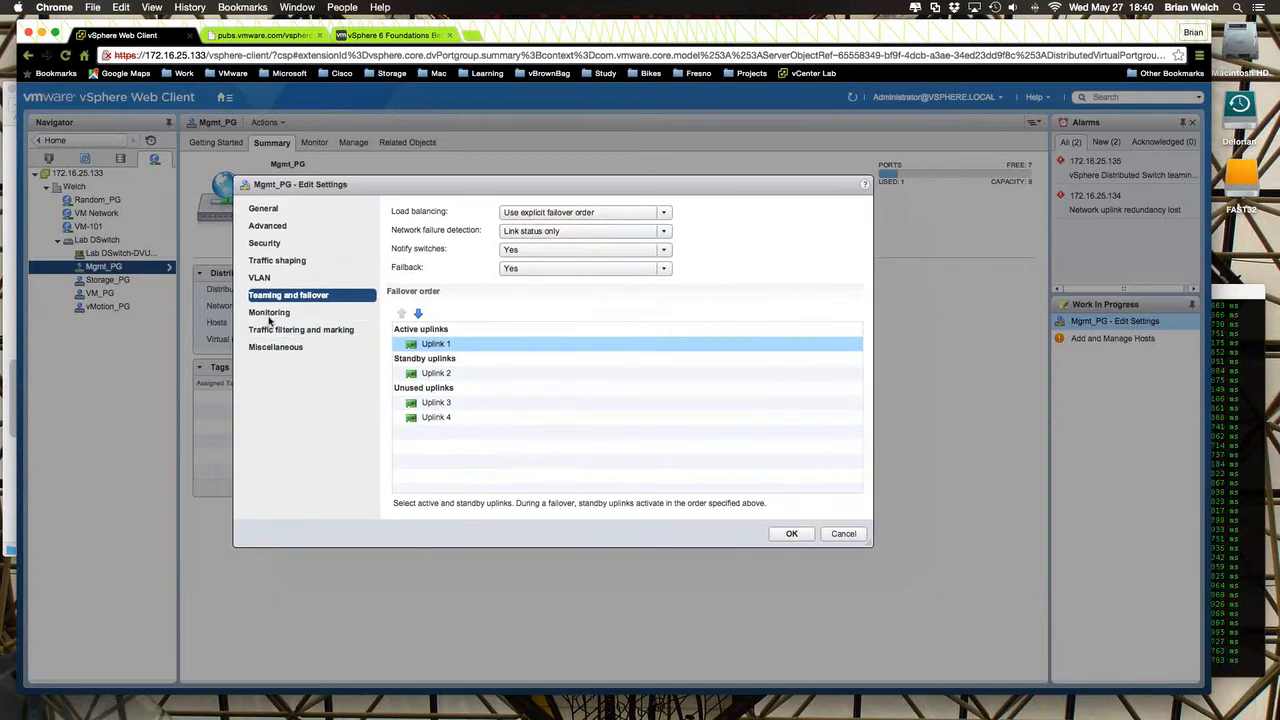
click(269, 314)
click(625, 216)
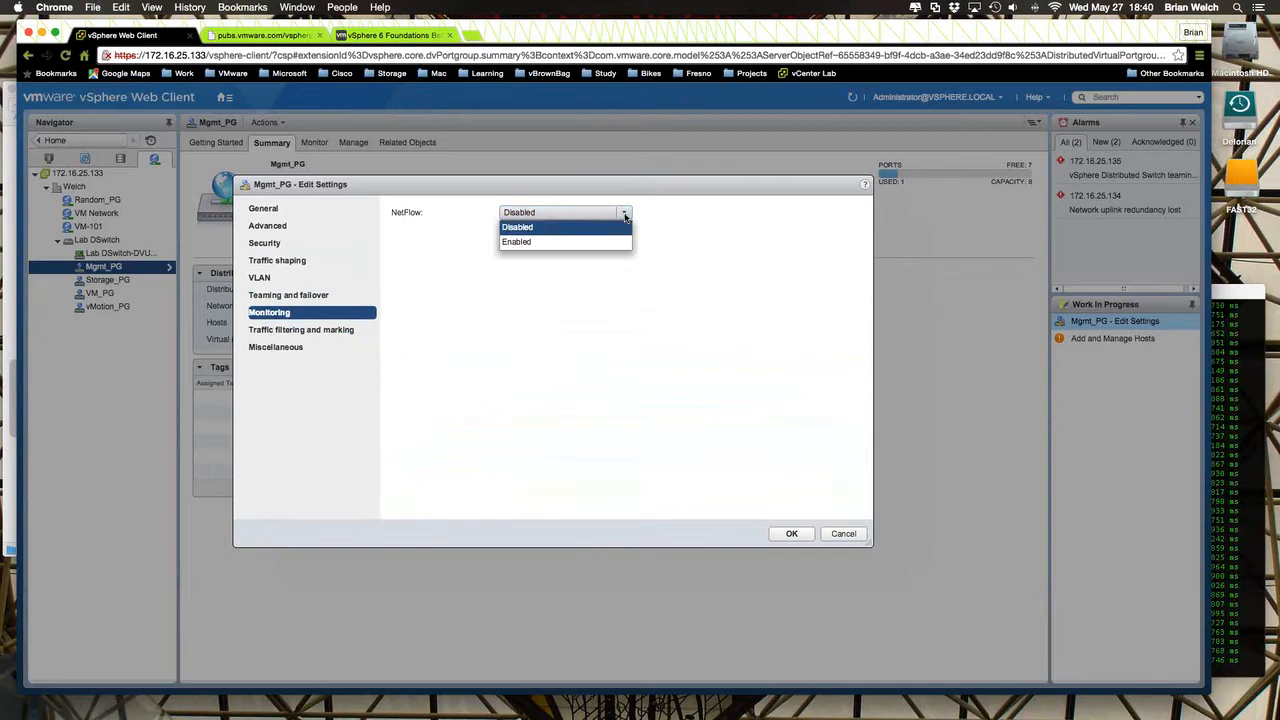
click(625, 215)
- Set the traffic filtering and marking status of Mgmt_PG to Enabled and start a new network traffic rule
click(314, 336)
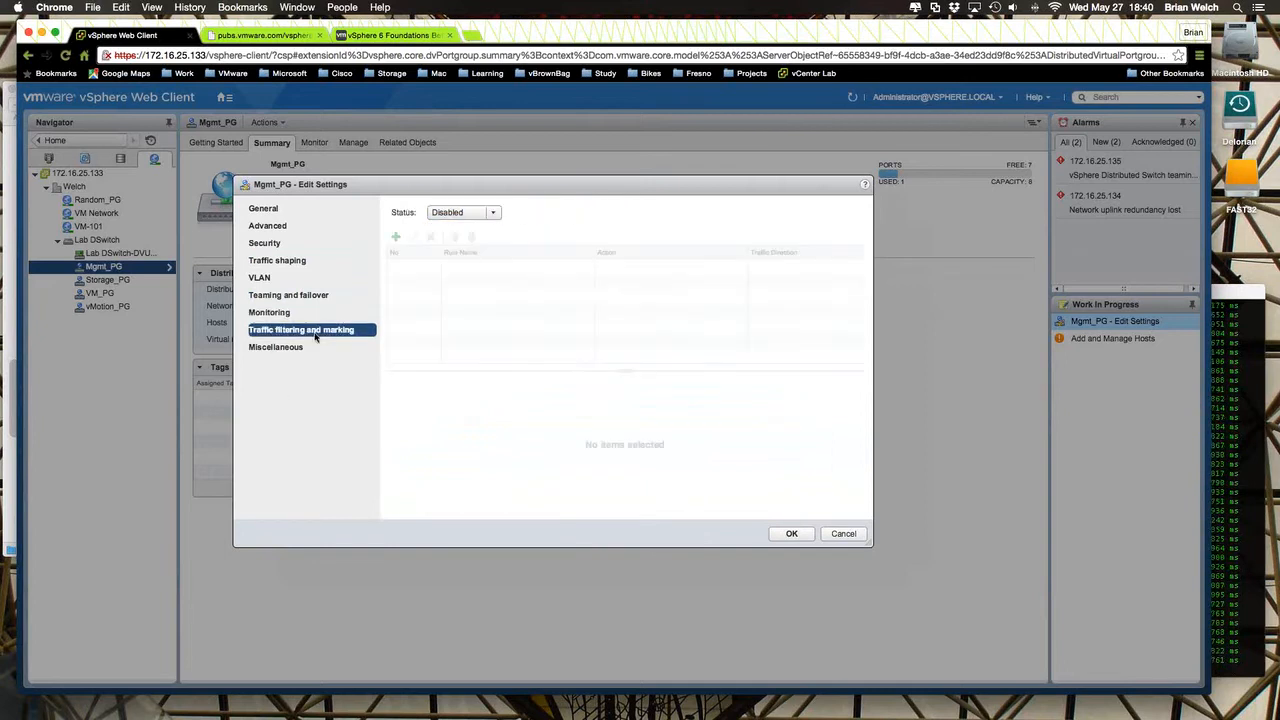
click(480, 216)
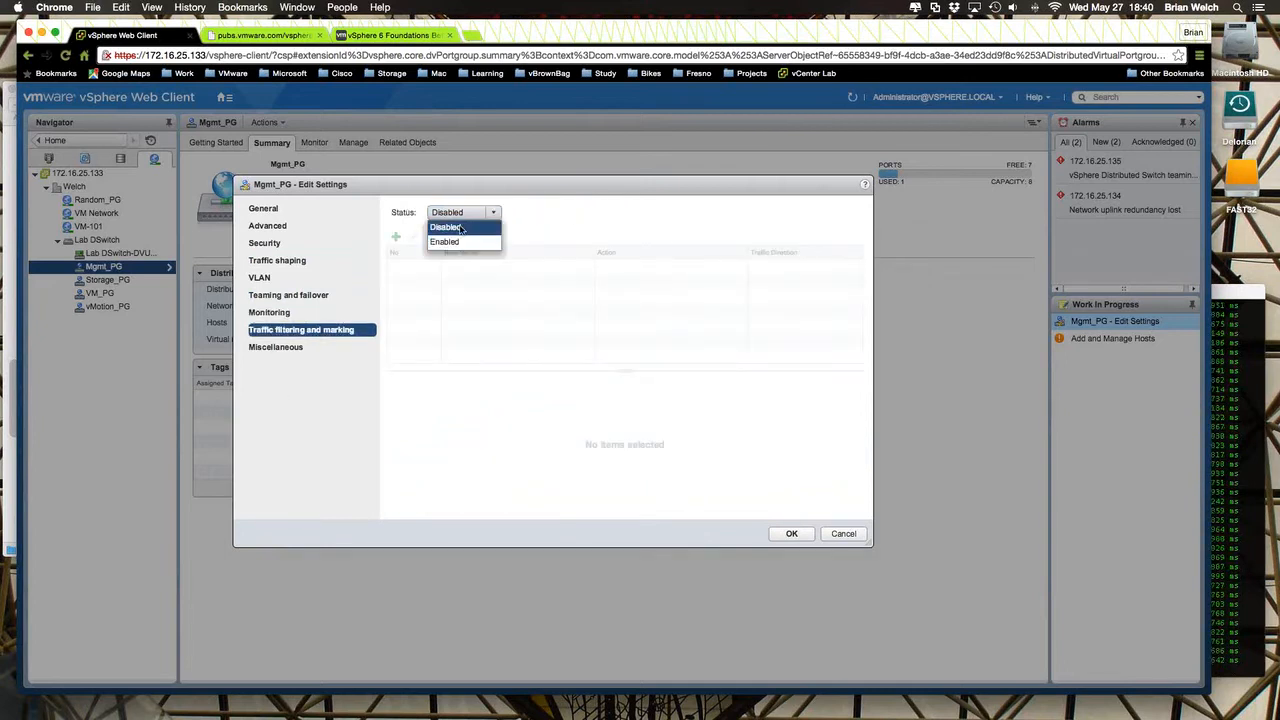
click(458, 240)
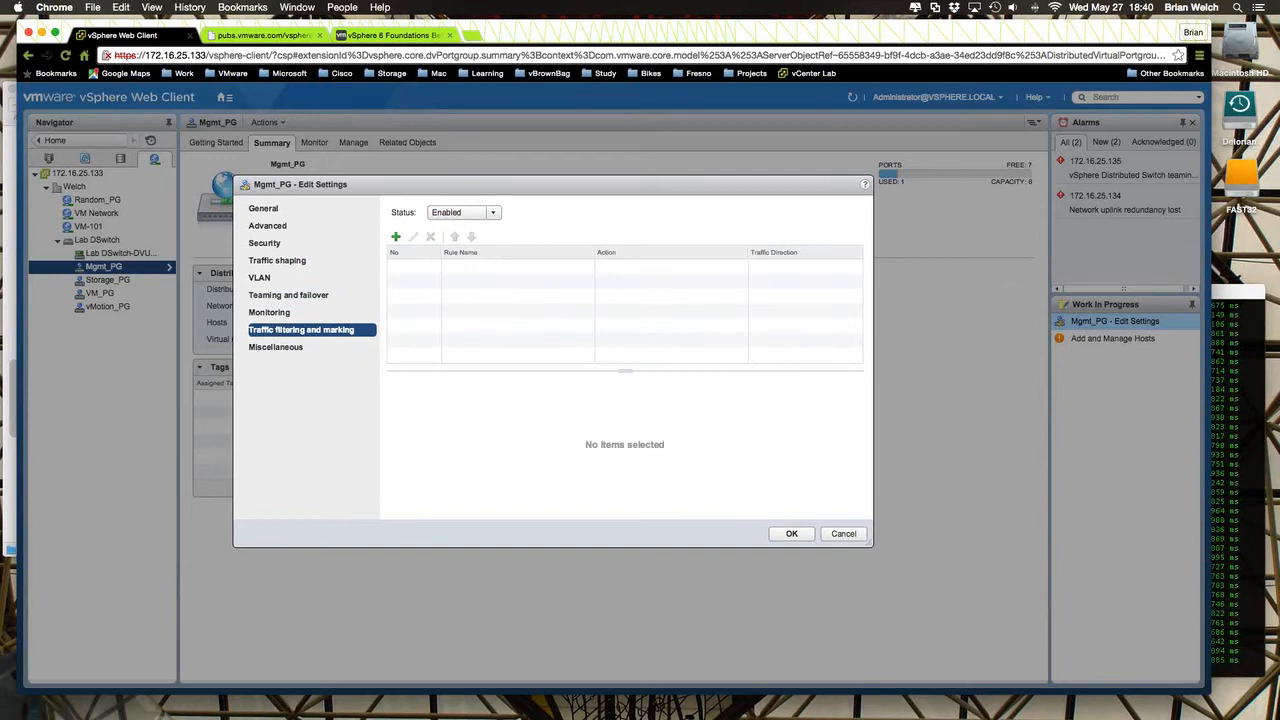
click(395, 236)
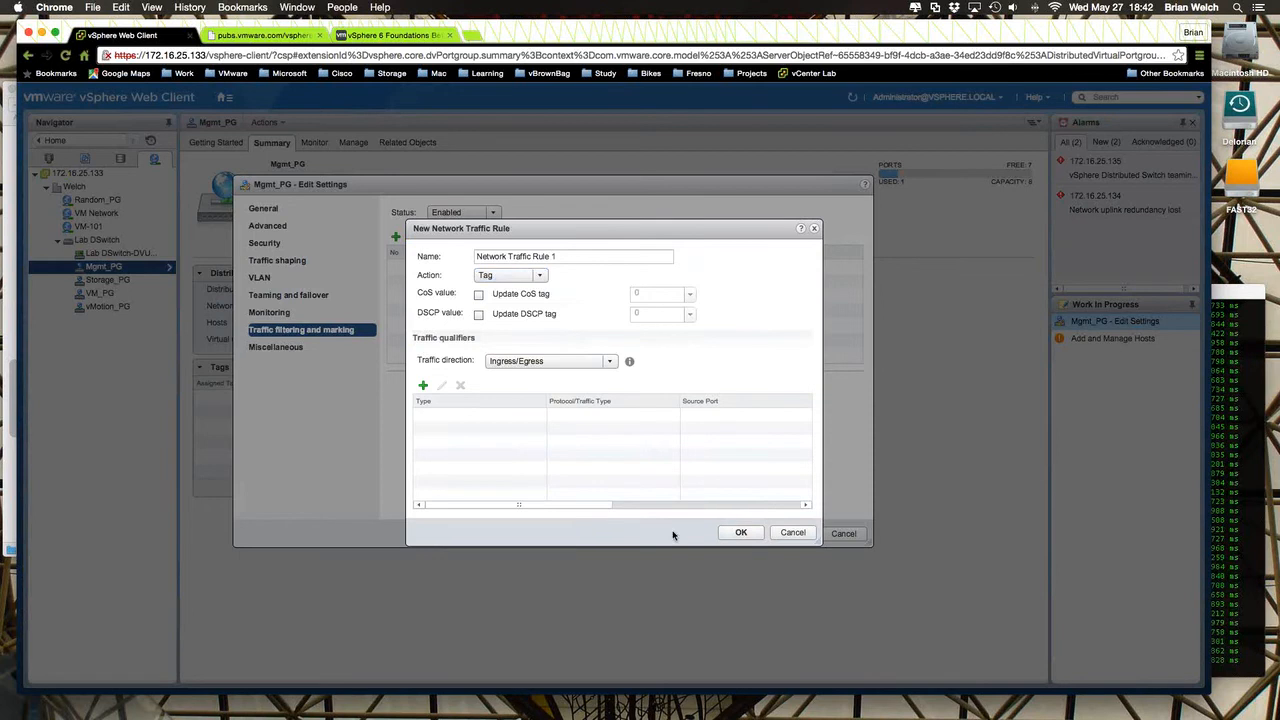
- Switch to TextEdit to check the remaining exam objectives in the open document, and minimize it
mouse_move(880, 712)
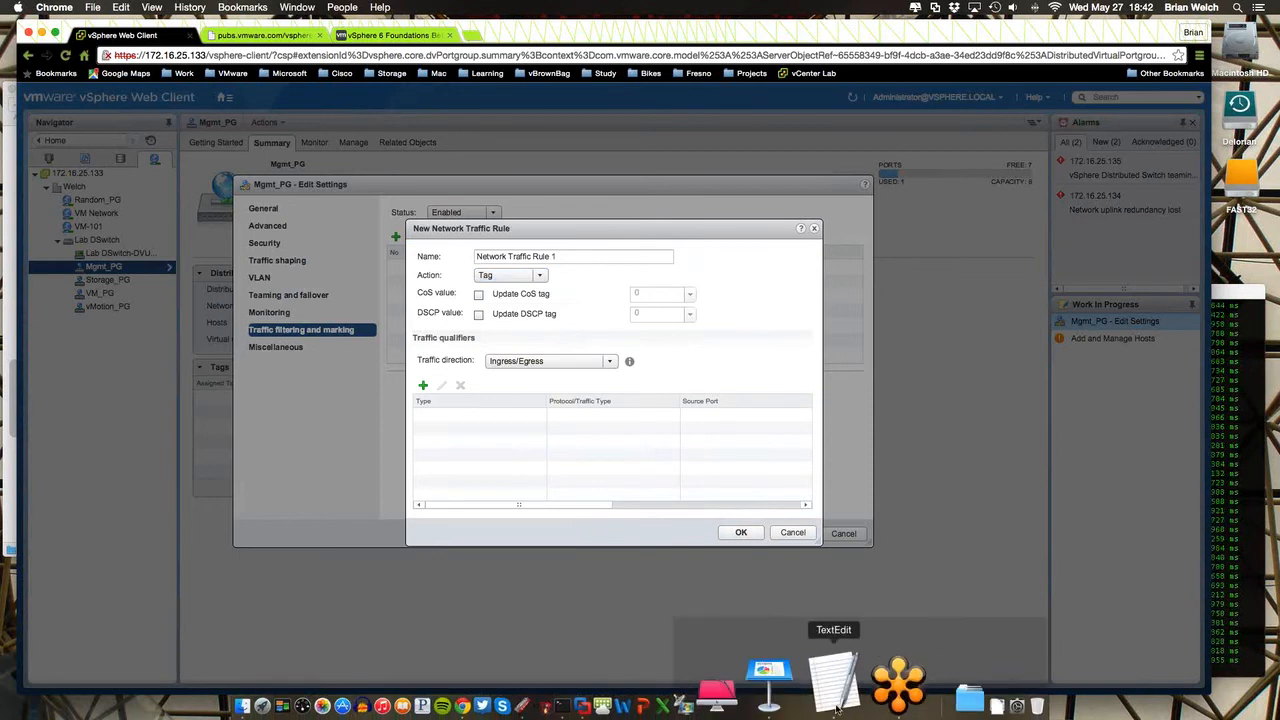
click(836, 690)
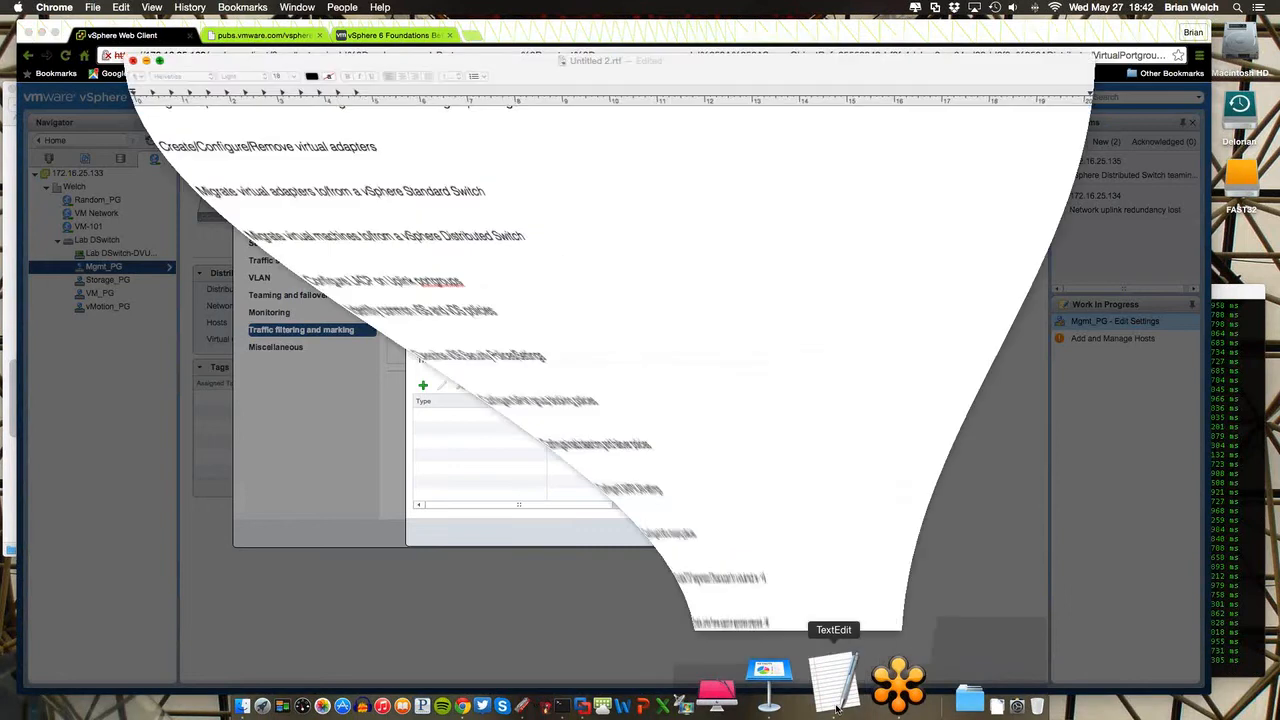
scroll(480, 466, down, 3)
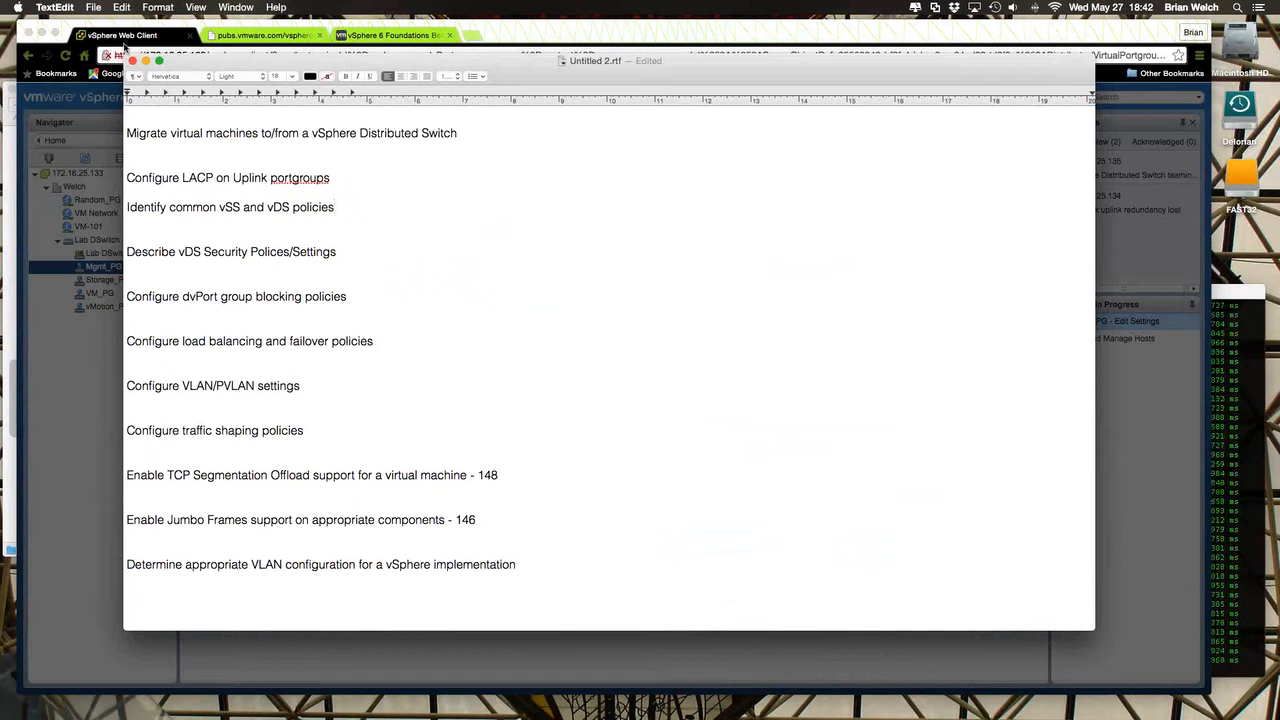
click(145, 61)
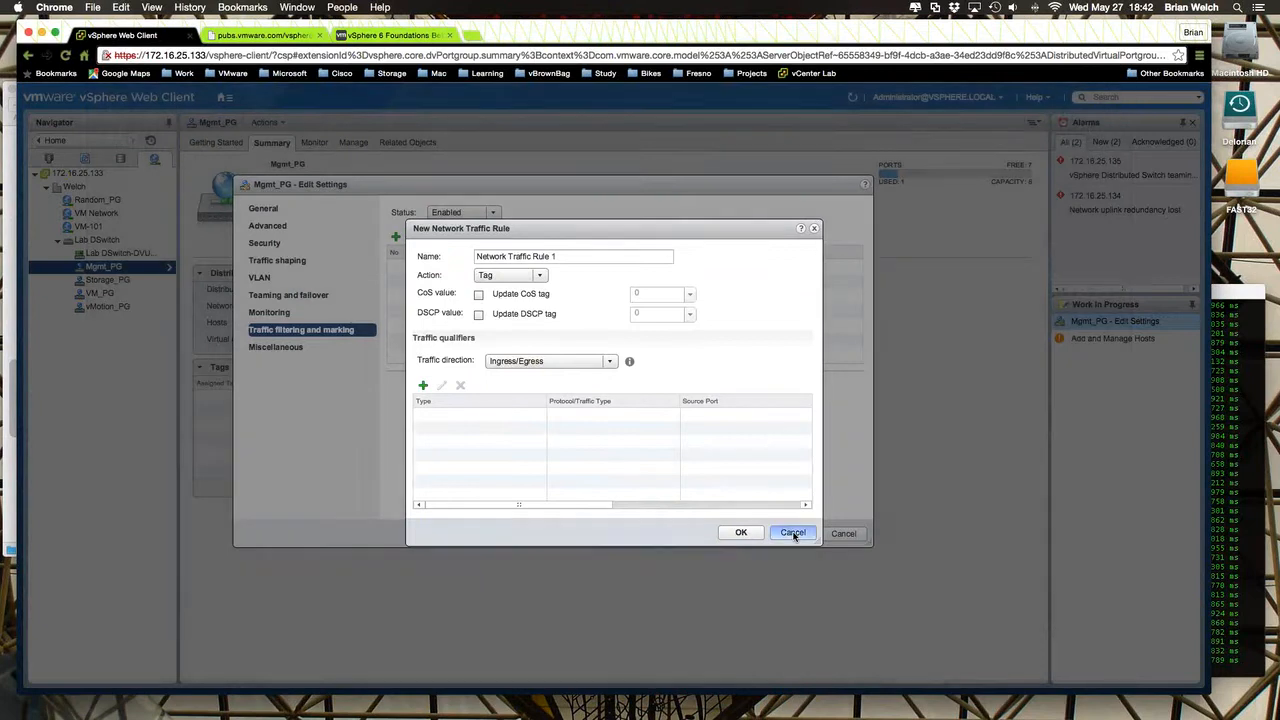
- Cancel the new network traffic rule and discard the pending changes to the Mgmt_PG settings
click(792, 533)
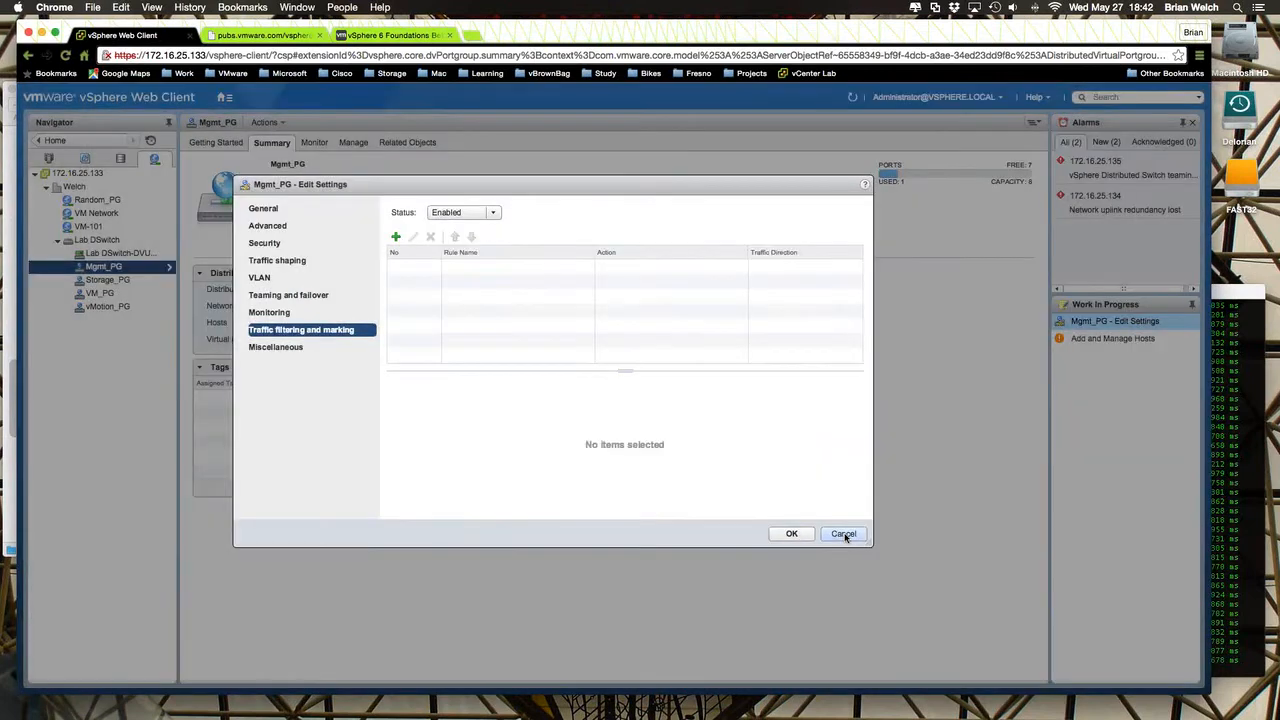
click(860, 537)
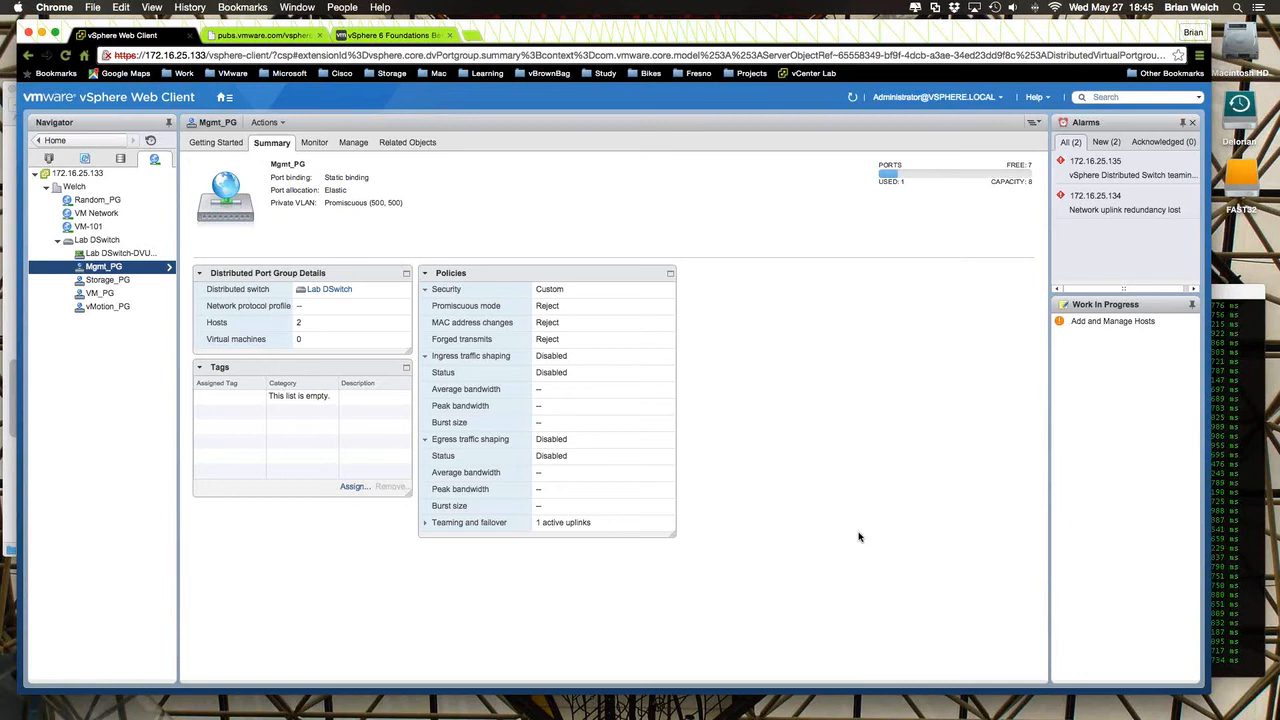
- Review the exam details and the knowledge lists of Objectives 2.1 to 2.3 on the vSphere 6 Foundations Beta Exam page
click(409, 35)
scroll(404, 520, down, 5)
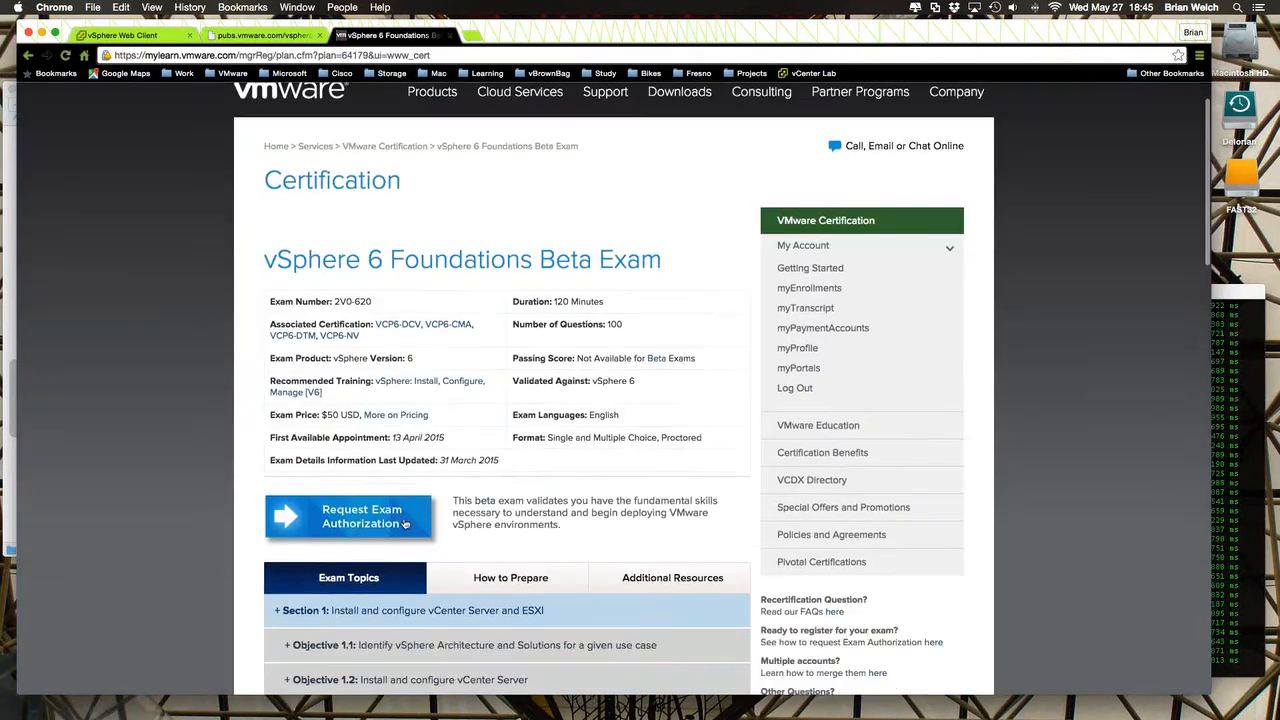
scroll(404, 518, down, 5)
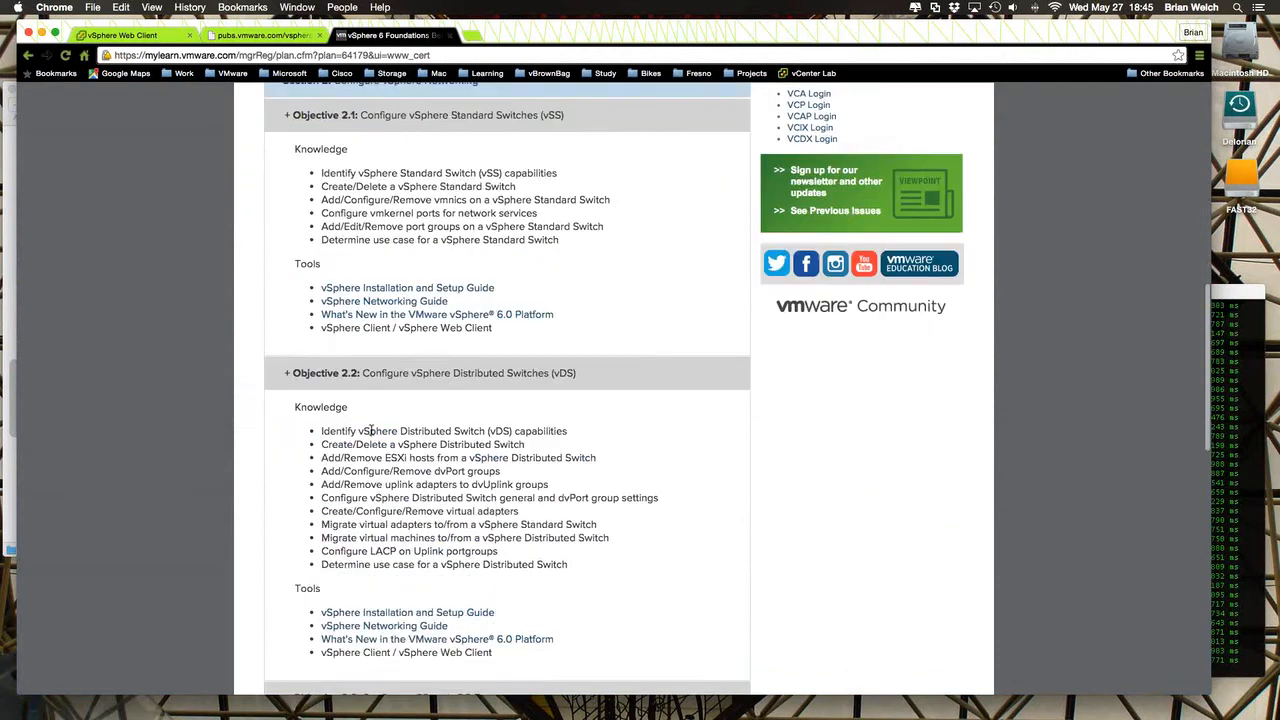
scroll(372, 430, down, 1)
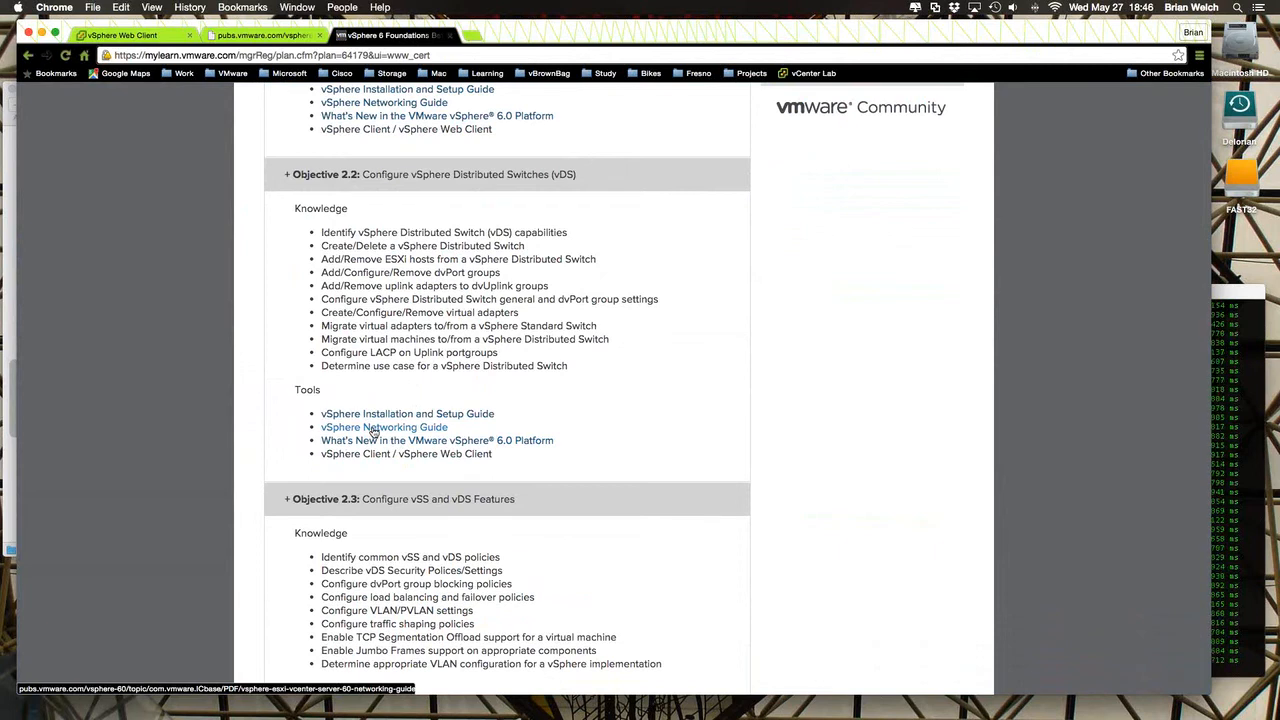
scroll(454, 318, up, 1)
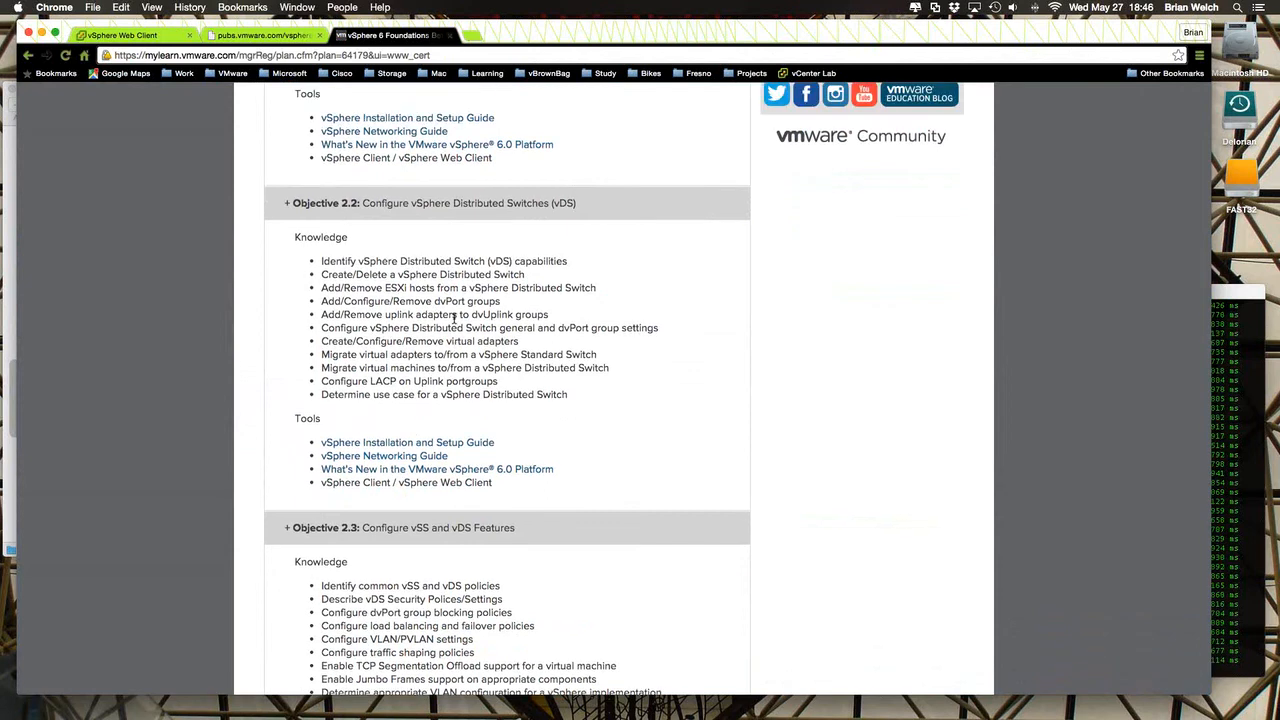
scroll(454, 318, up, 15)
scroll(454, 320, down, 3)
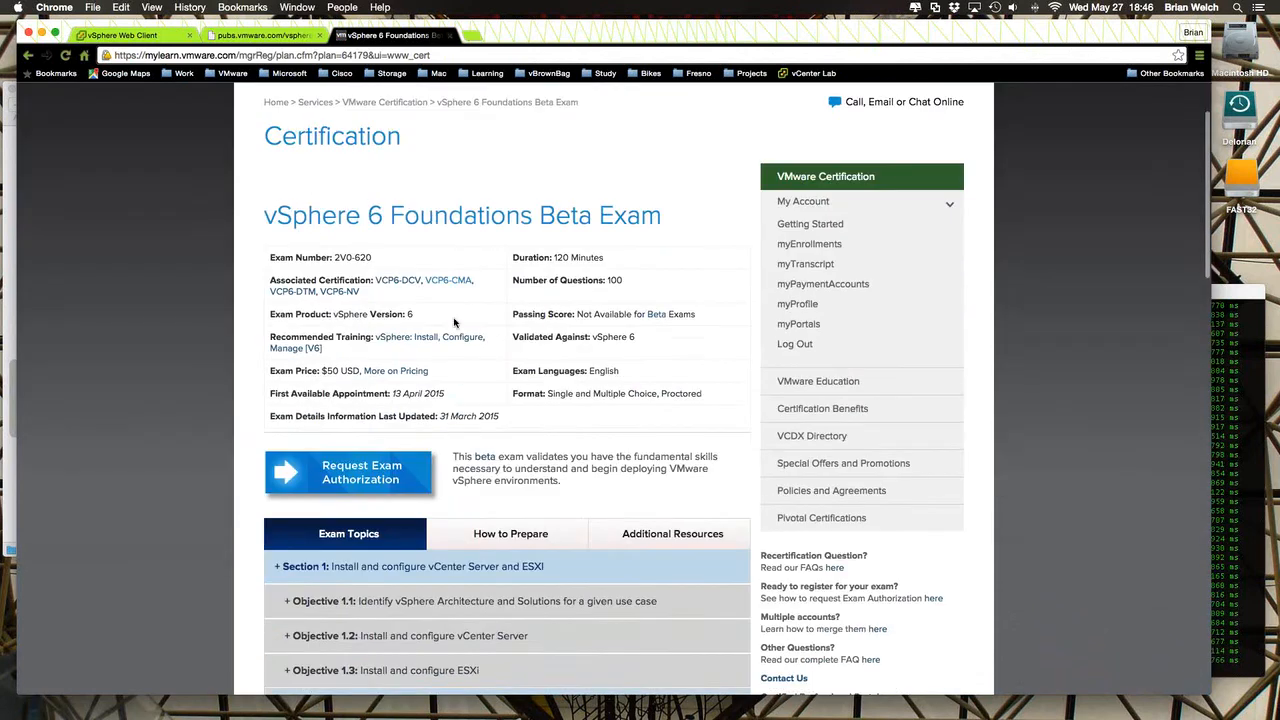
scroll(454, 320, down, 3)
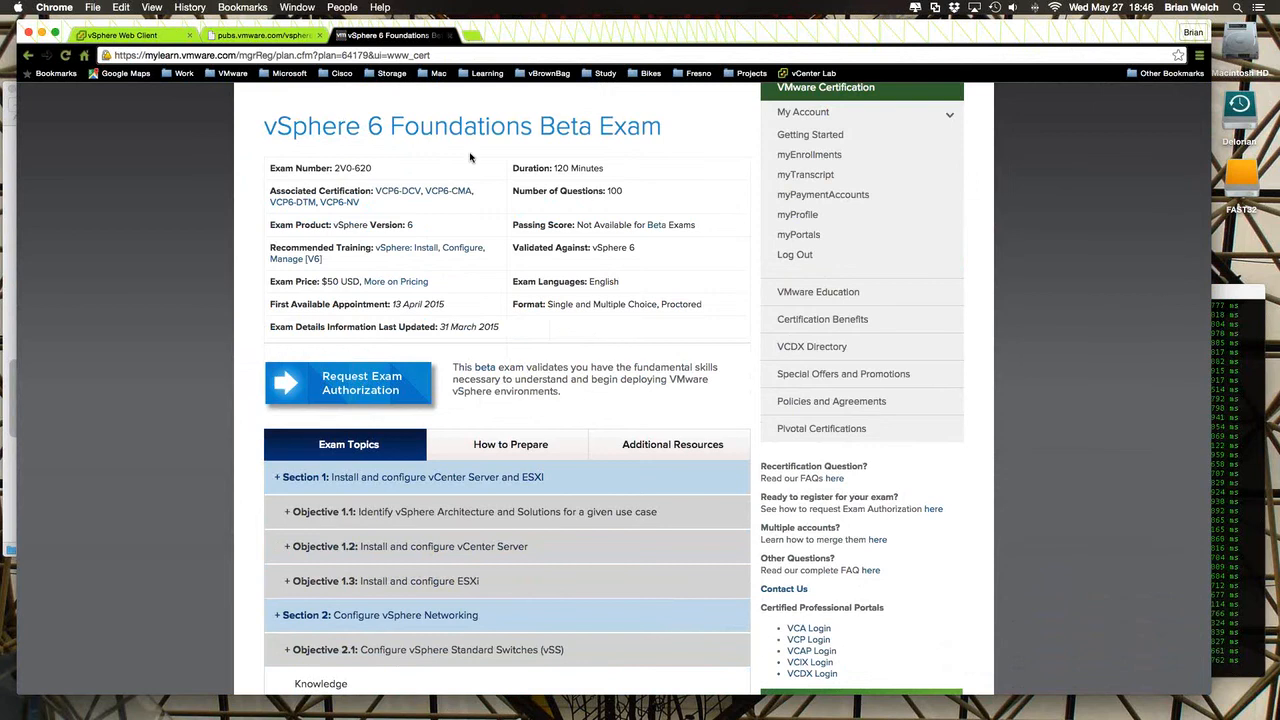
scroll(334, 352, down, 5)
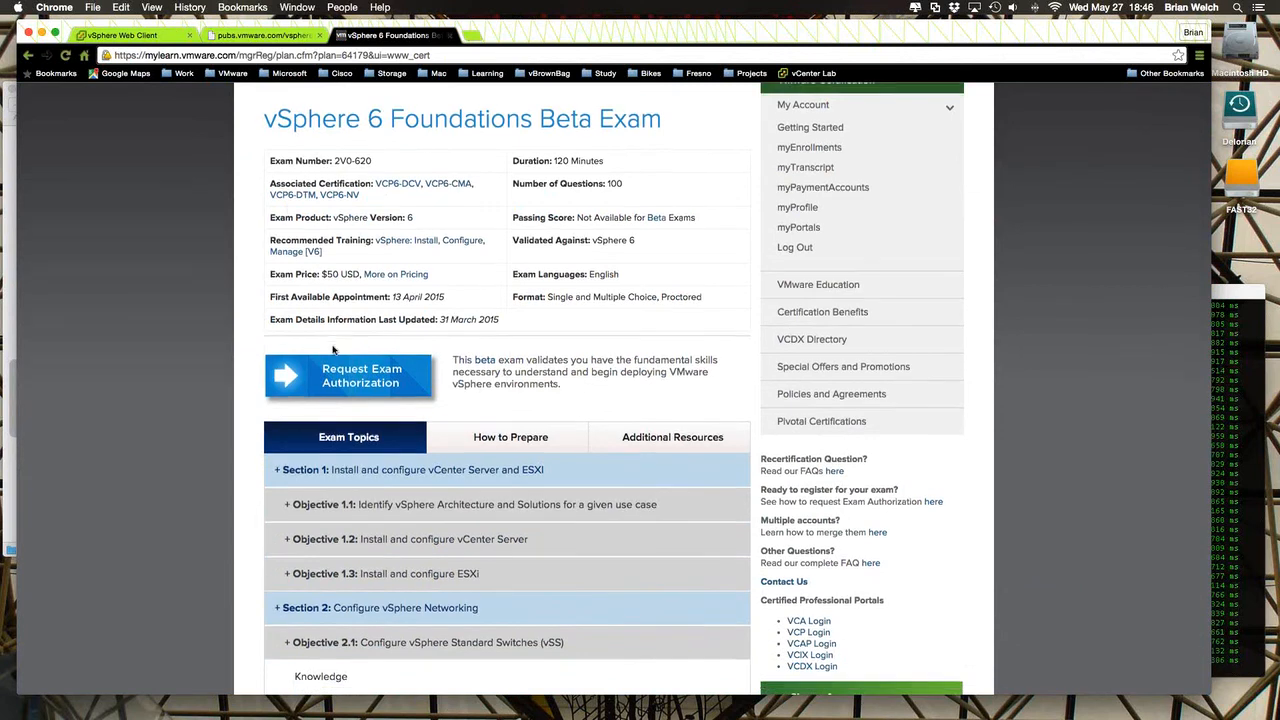